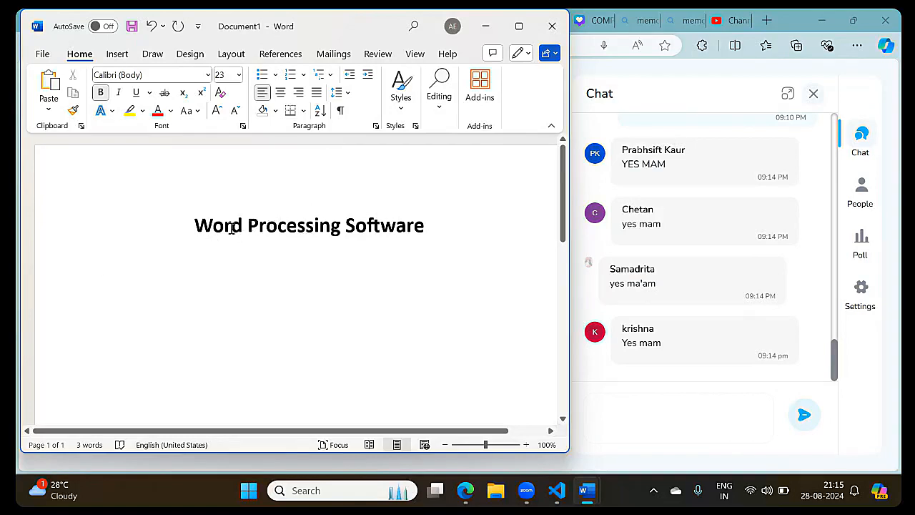
Write the non-bold sentence "This is a sample file." on the line below the heading
{"action": "type", "text": "Th"}
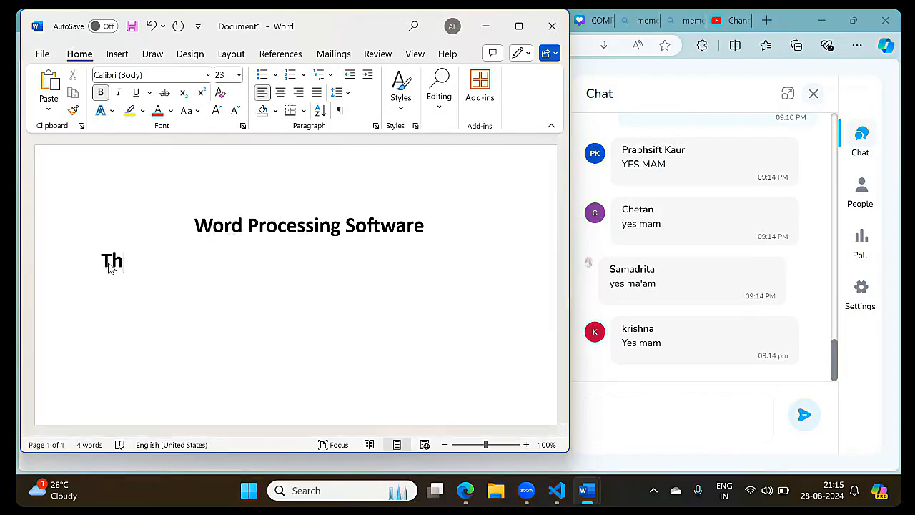
{"action": "key", "text": "BackSpace"}
{"action": "key", "text": "BackSpace"}
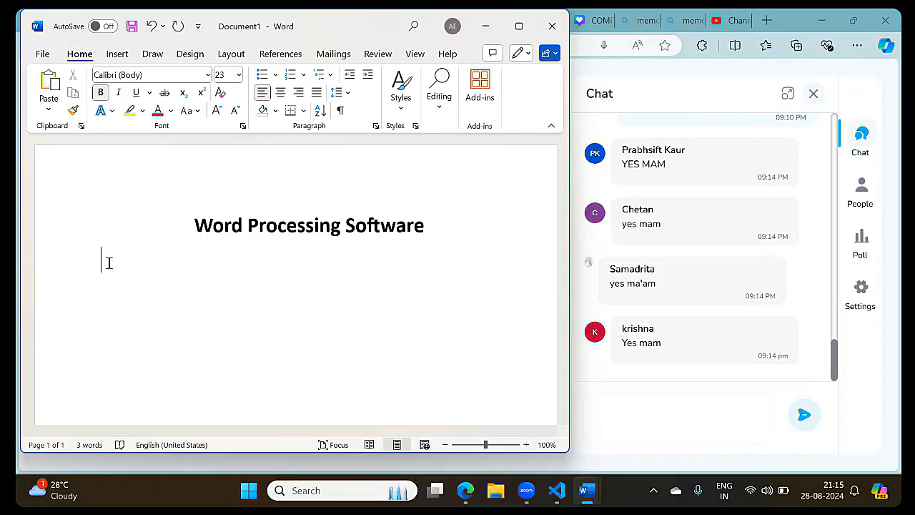
{"action": "key", "text": "ctrl+b"}
{"action": "type", "text": "This is a sample file."}
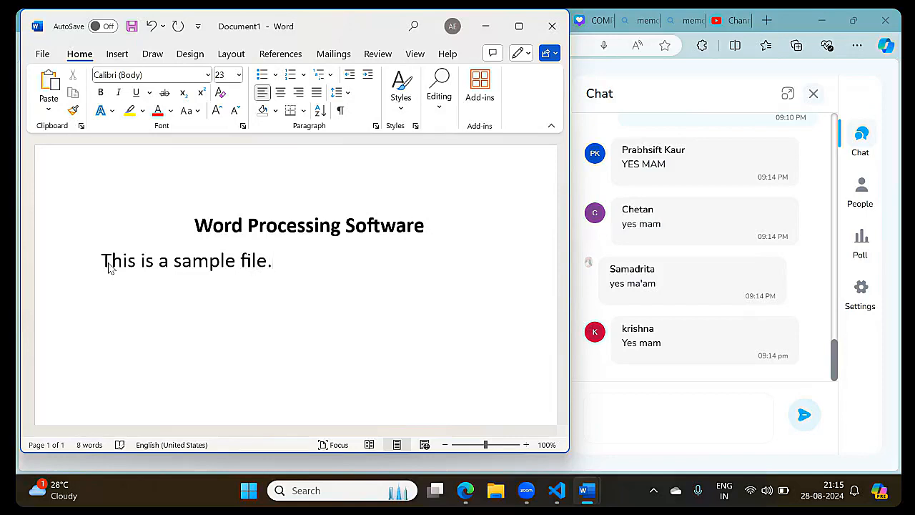
Set the font size of the heading "Word Processing Software" to 26
{"action": "key", "text": "Up"}
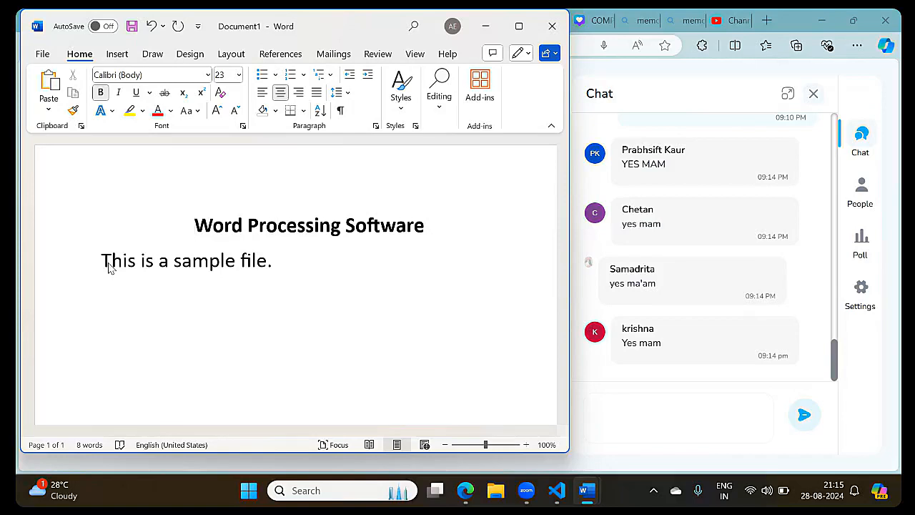
{"action": "key", "text": "End"}
{"action": "key", "text": "Home"}
{"action": "key", "text": "shift+End"}
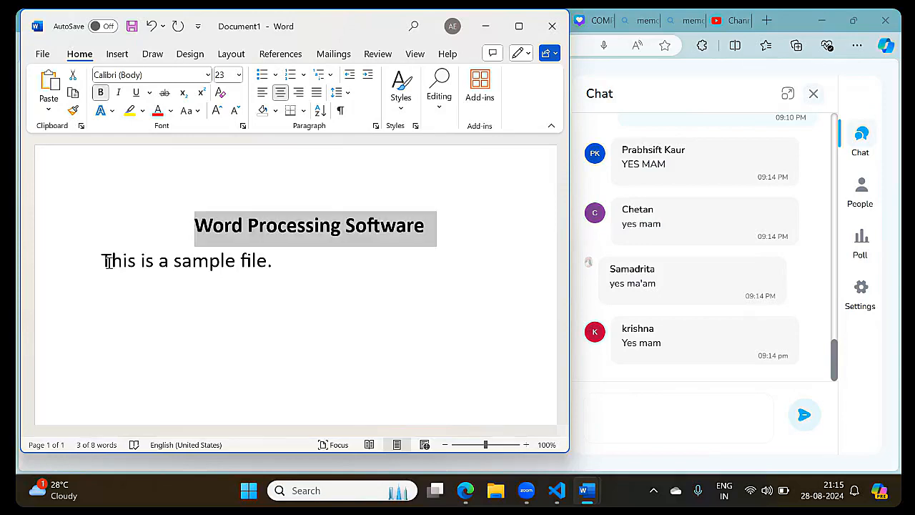
{"action": "left_click", "coordinate": [238, 75]}
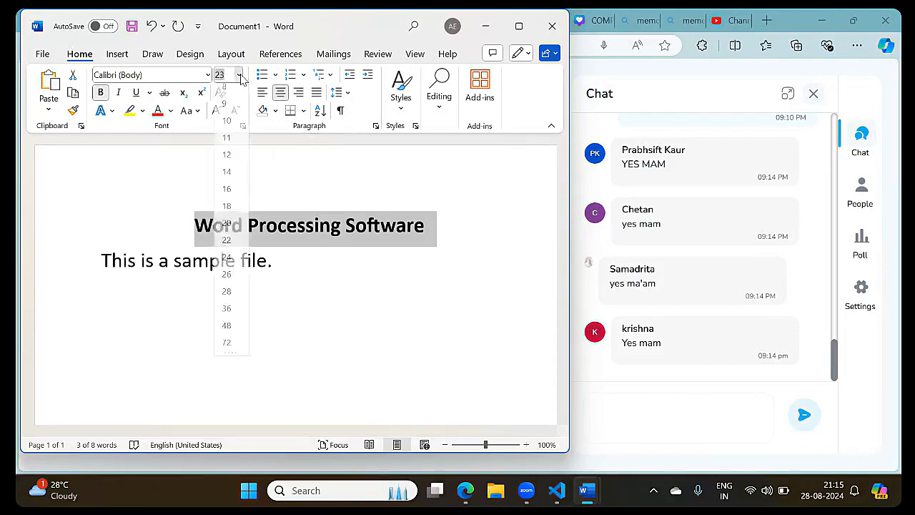
{"action": "left_click", "coordinate": [226, 280]}
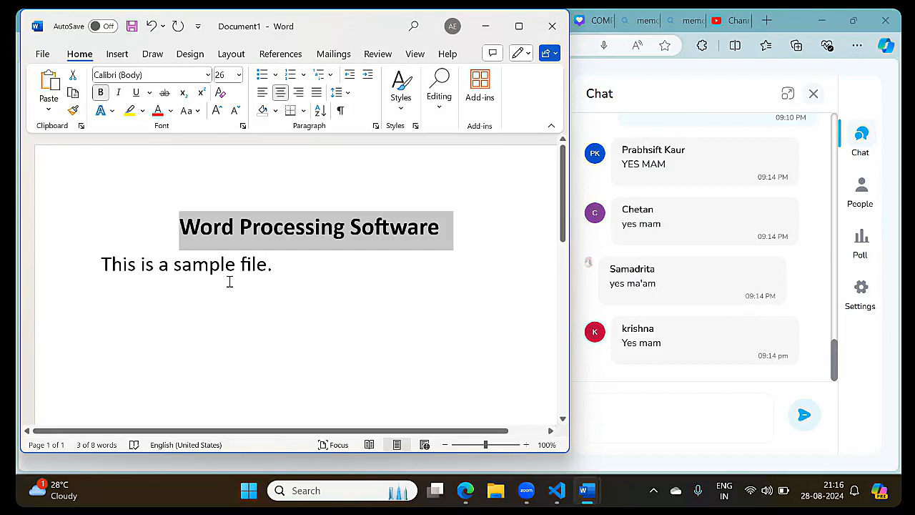
Increase the selected heading's font size further in one-point increments to 34
{"action": "key", "text": "ctrl+bracketright"}
{"action": "key", "text": "ctrl+bracketright"}
{"action": "key", "text": "ctrl+bracketright"}
{"action": "key", "text": "ctrl+bracketright"}
{"action": "key", "text": "ctrl+bracketright"}
{"action": "key", "text": "ctrl+bracketright"}
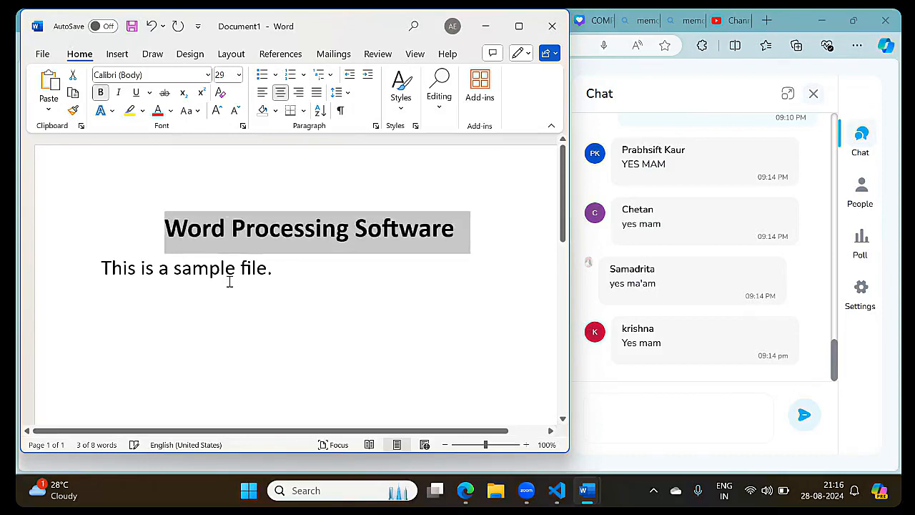
{"action": "key", "text": "ctrl+bracketright"}
{"action": "key", "text": "ctrl+bracketright"}
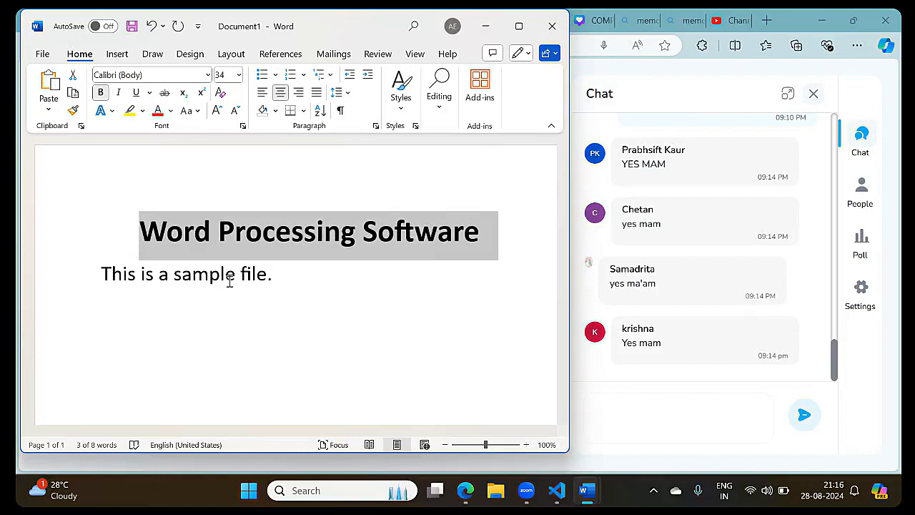
{"action": "key", "text": "Down"}
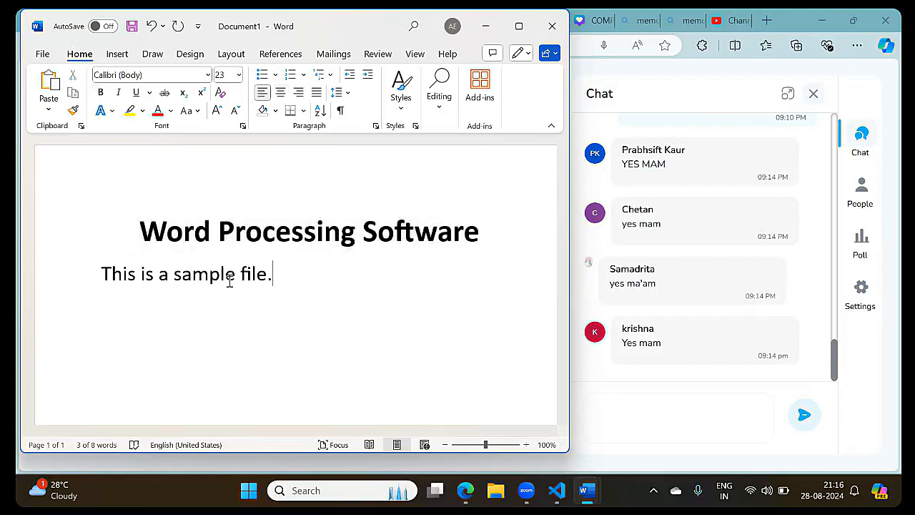
{"action": "key", "text": "Home"}
{"action": "key", "text": "shift+End"}
{"action": "key", "text": "Left"}
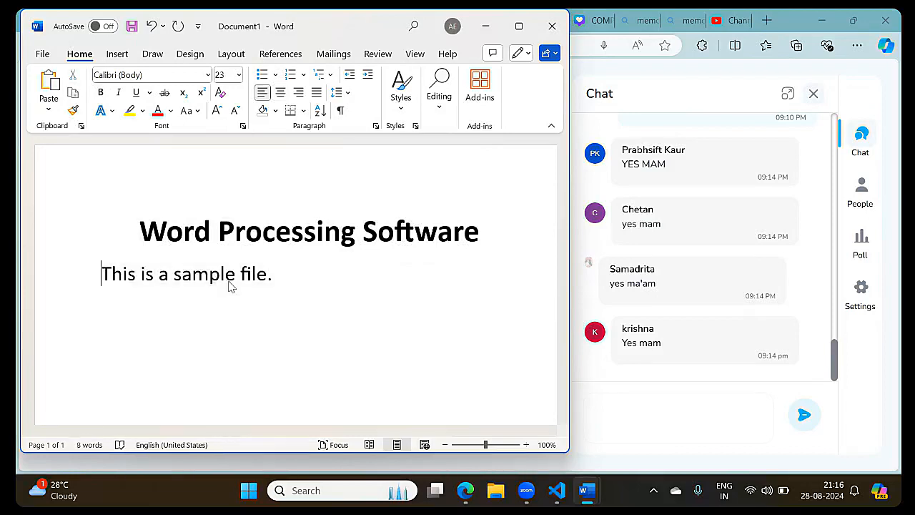
{"action": "key", "text": "Up"}
{"action": "key", "text": "shift+End"}
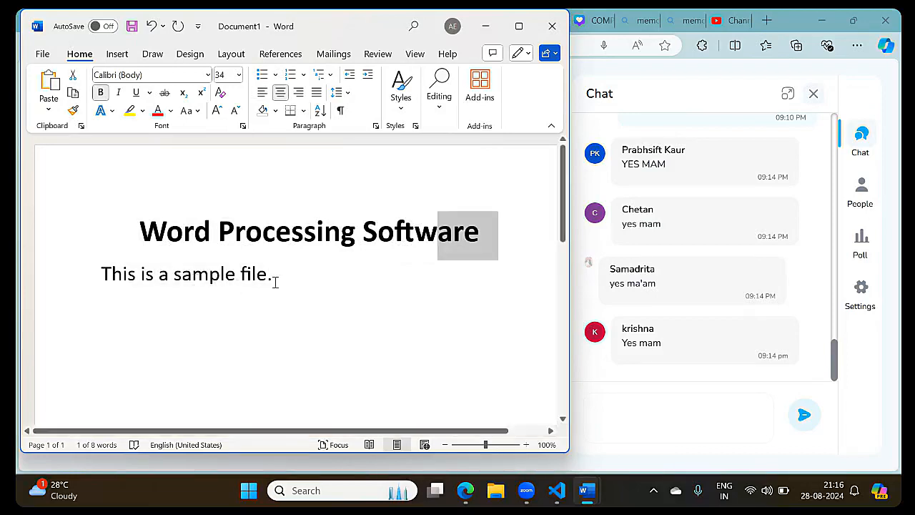
Decrease the font size of the sentence "This is a sample file." to 20 in one-point increments
{"action": "key", "text": "Down"}
{"action": "key", "text": "Home"}
{"action": "key", "text": "shift+End"}
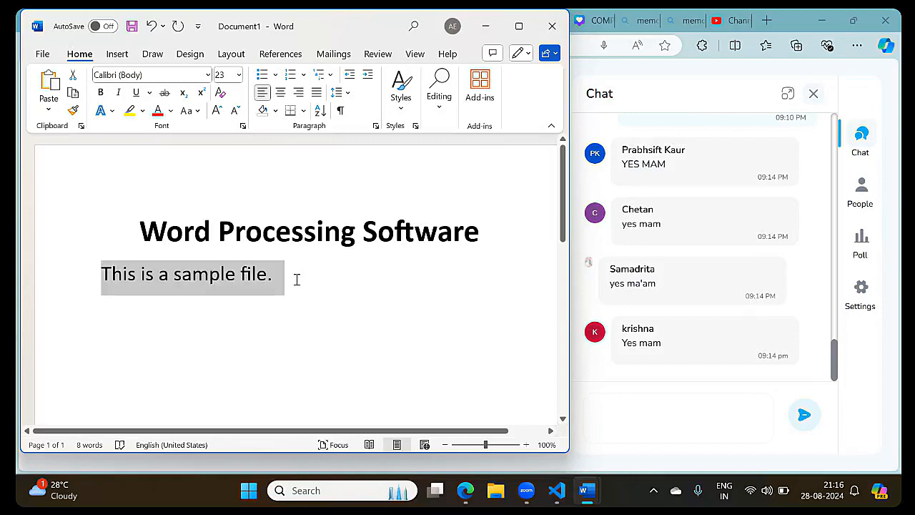
{"action": "key", "text": "ctrl+bracketleft"}
{"action": "key", "text": "ctrl+bracketleft"}
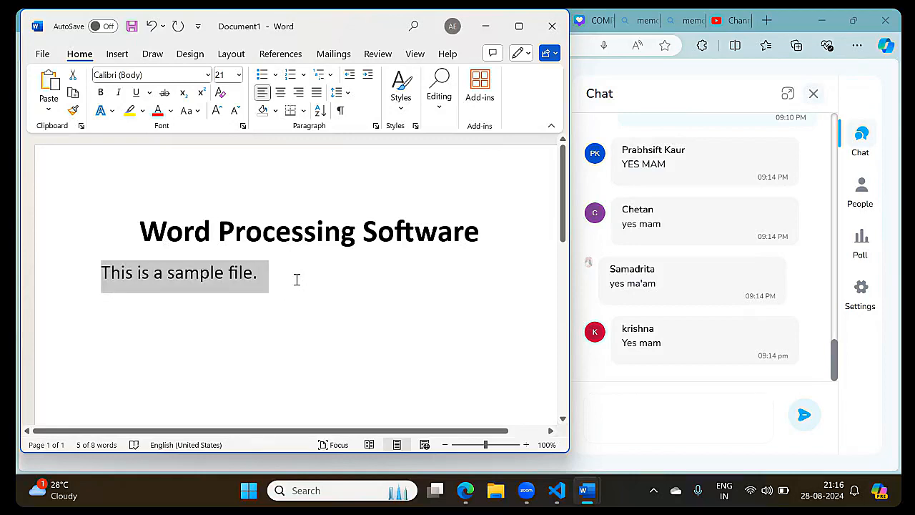
{"action": "key", "text": "ctrl+bracketleft"}
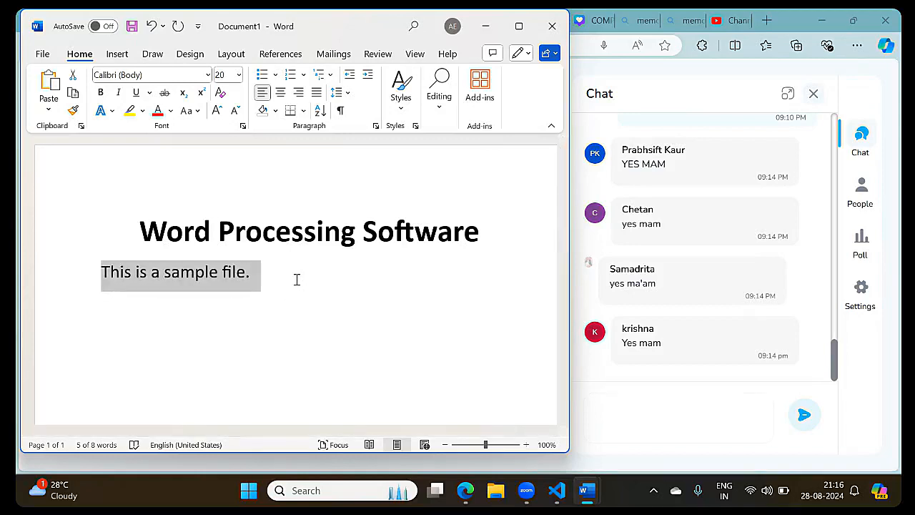
{"action": "key", "text": "Right"}
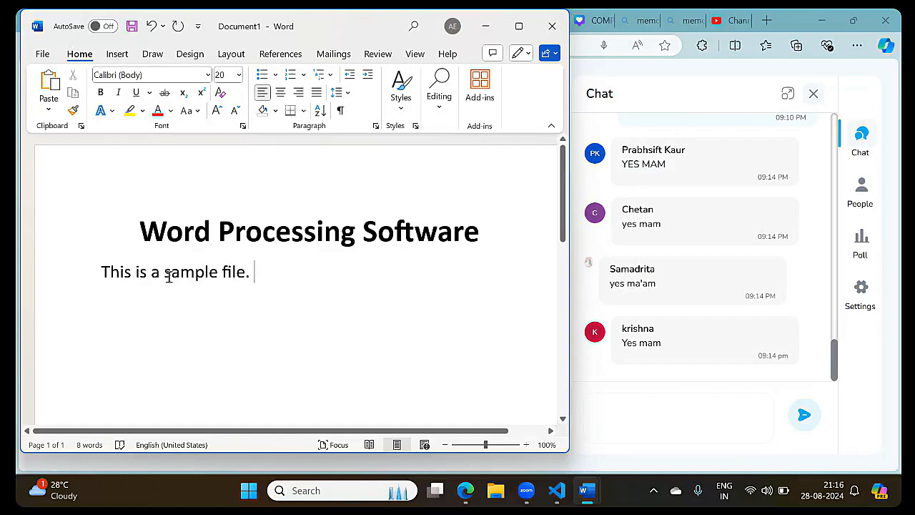
Apply strikethrough to the word "sample" in the sentence below the heading
{"action": "left_click_drag", "start_coordinate": [167, 276], "coordinate": [216, 280]}
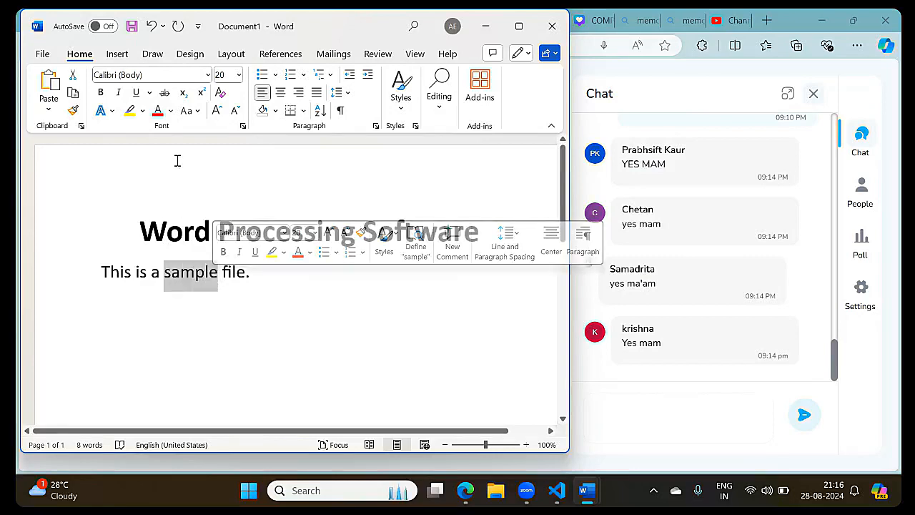
{"action": "left_click", "coordinate": [165, 94]}
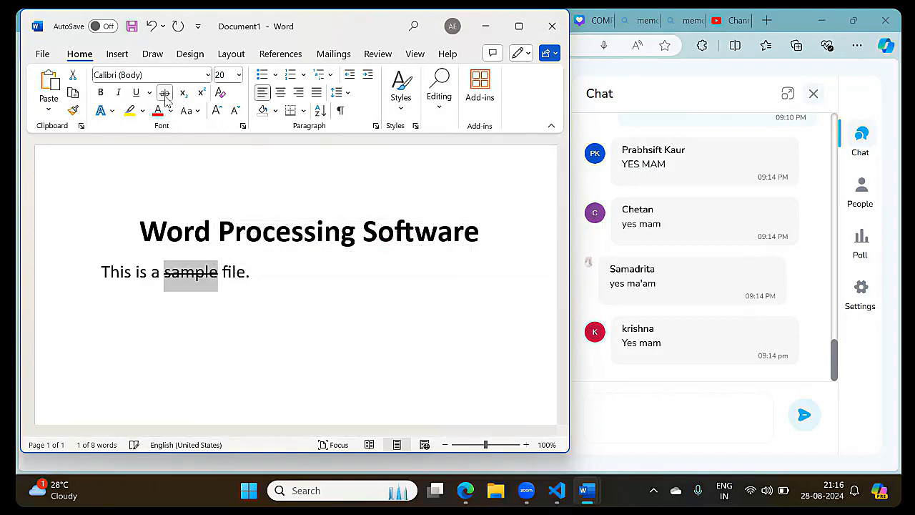
{"action": "left_click", "coordinate": [158, 375]}
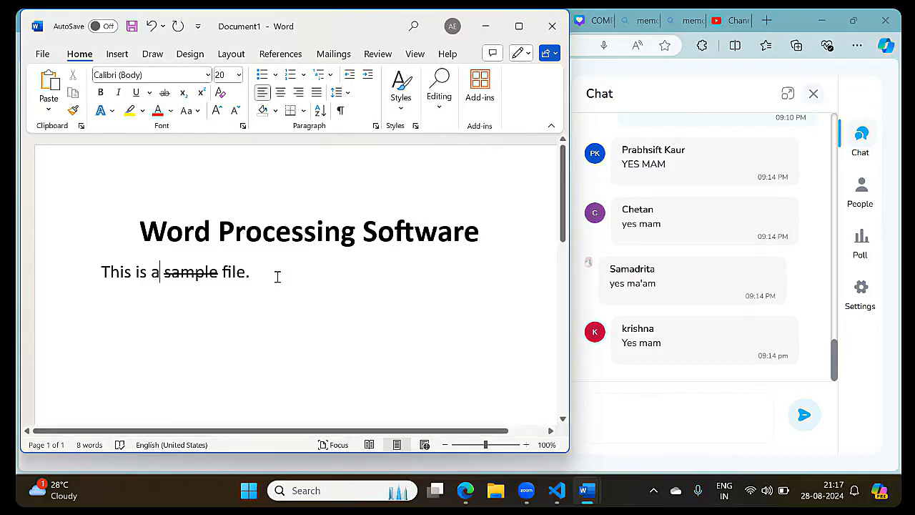
Add a new line reading "Water = H2O" below the sample file sentence
{"action": "key", "text": "Return"}
{"action": "type", "text": "W"}
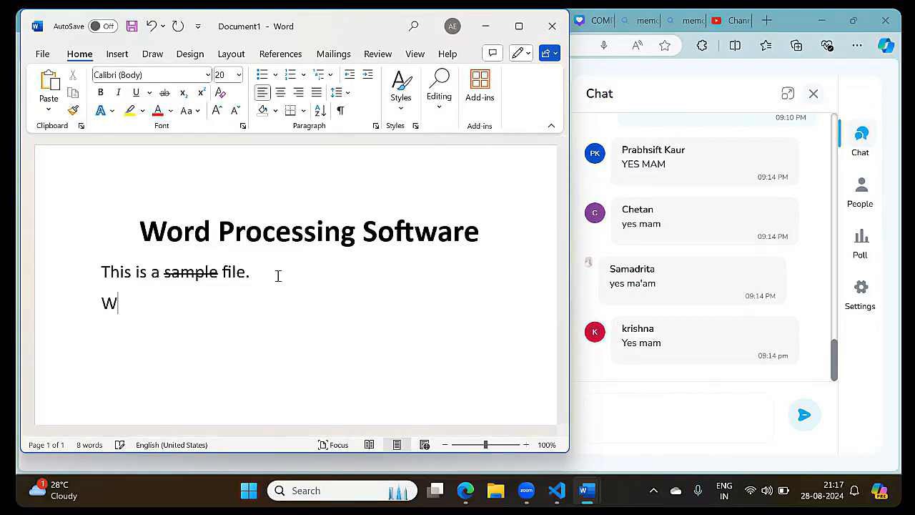
{"action": "type", "text": "ater = H2O"}
{"action": "key", "text": "Return"}
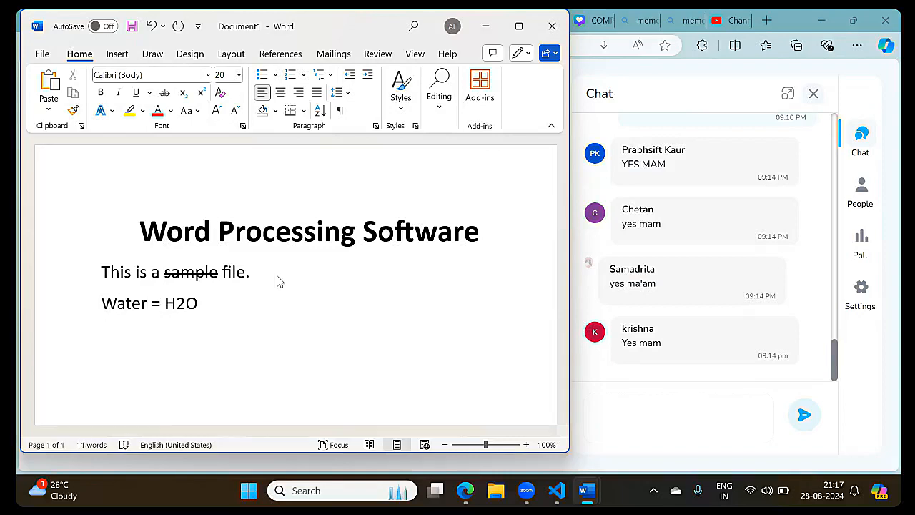
Add the lines "Today is 28th August." and "25 = 32" below the water formula
{"action": "type", "text": "Today is "}
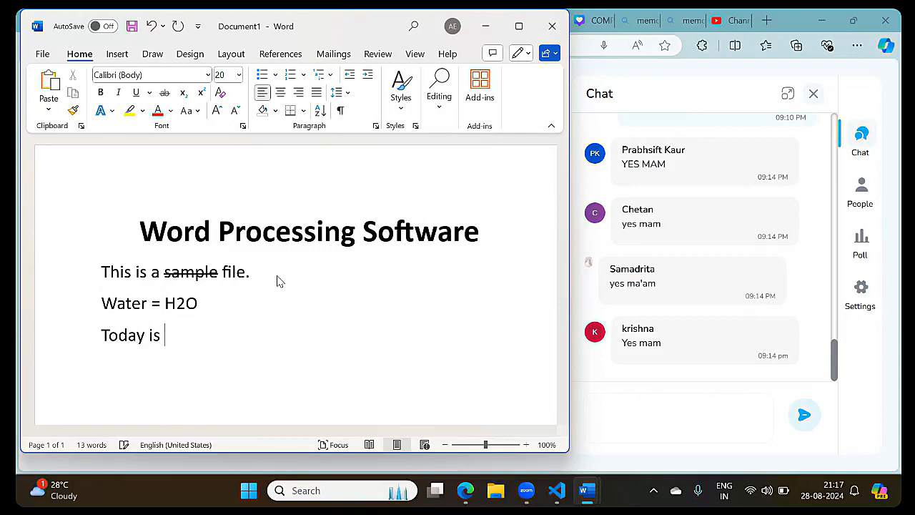
{"action": "type", "text": "28th "}
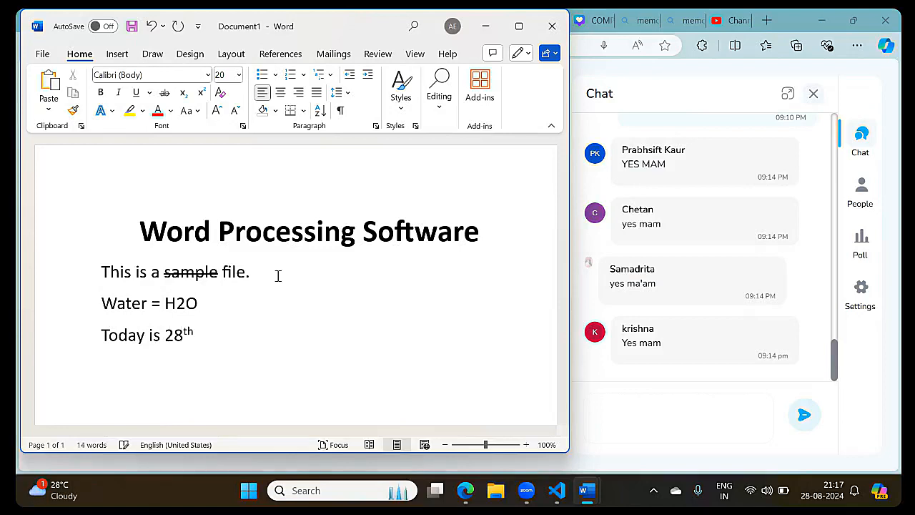
{"action": "type", "text": "August."}
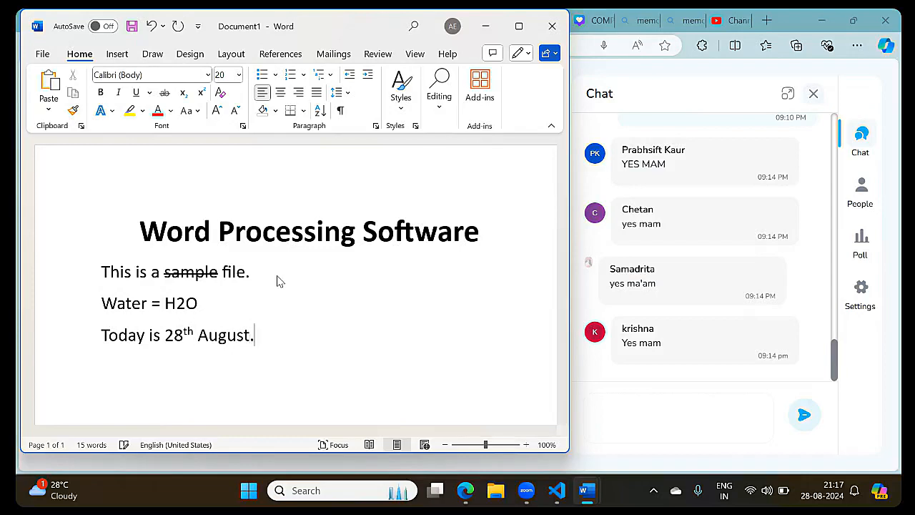
{"action": "key", "text": "Return"}
{"action": "type", "text": "25 = 32"}
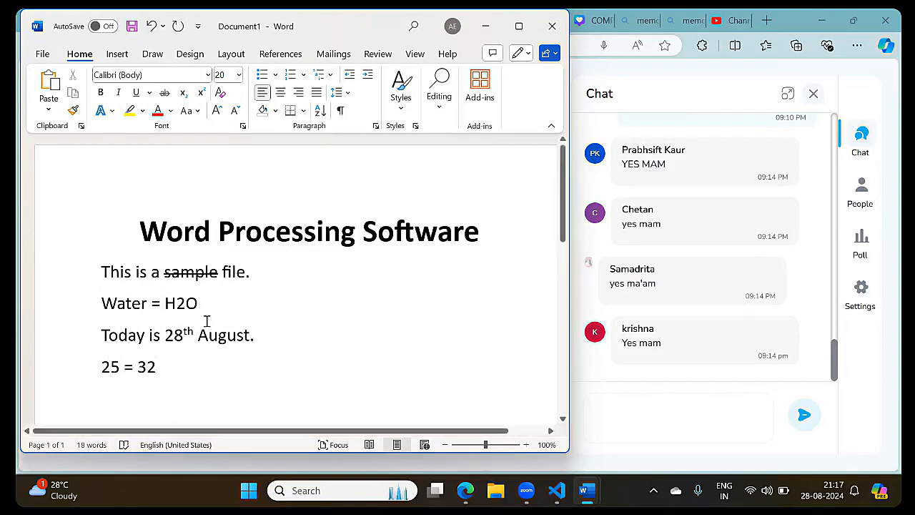
Format the 2 in "H2O" as subscript
{"action": "left_click", "coordinate": [188, 309]}
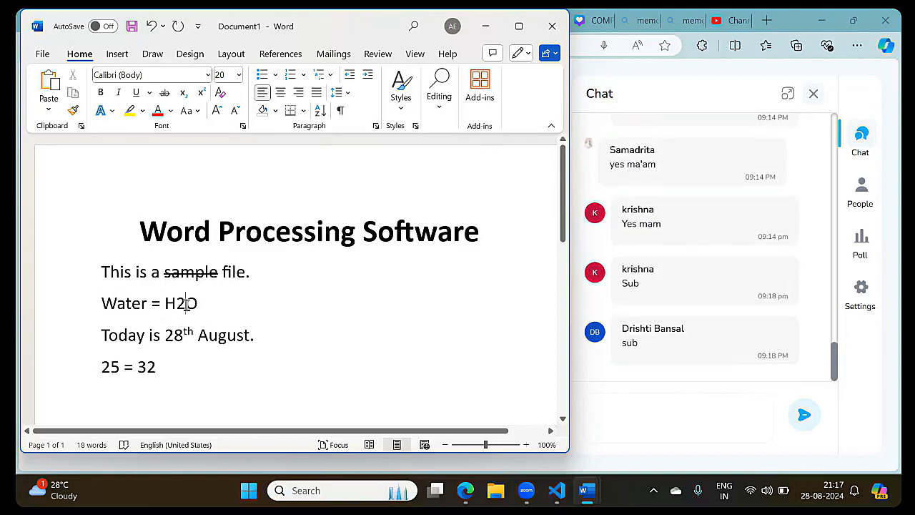
{"action": "left_click_drag", "start_coordinate": [186, 303], "coordinate": [180, 305]}
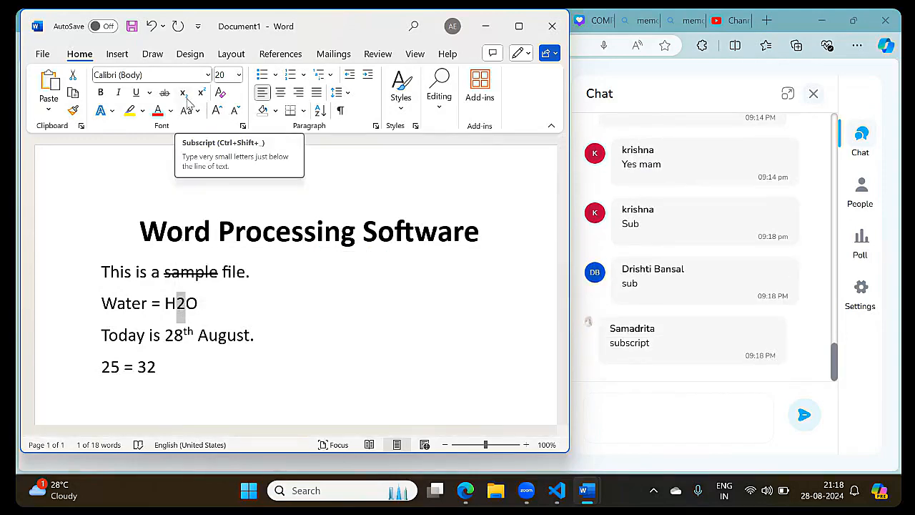
{"action": "left_click", "coordinate": [185, 95]}
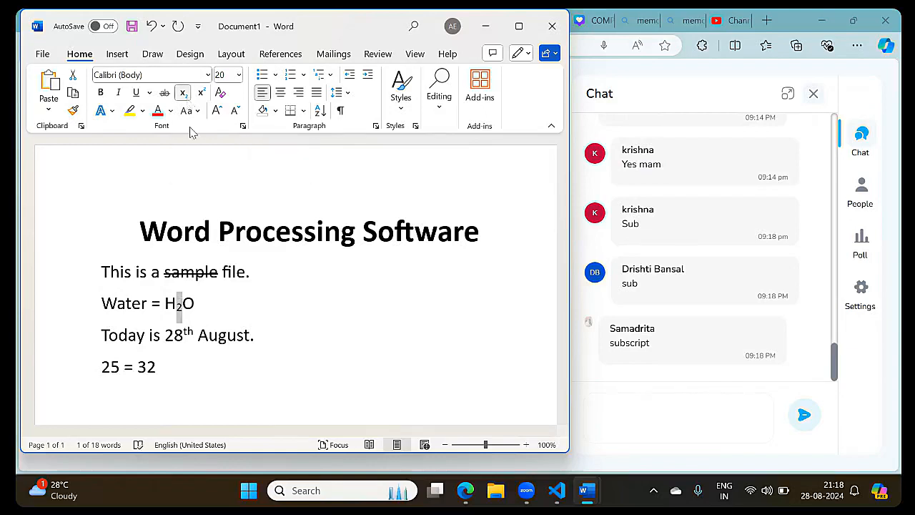
Format the 5 in "25 = 32" as superscript so that it reads as an exponent of 2
{"action": "left_click", "coordinate": [179, 367]}
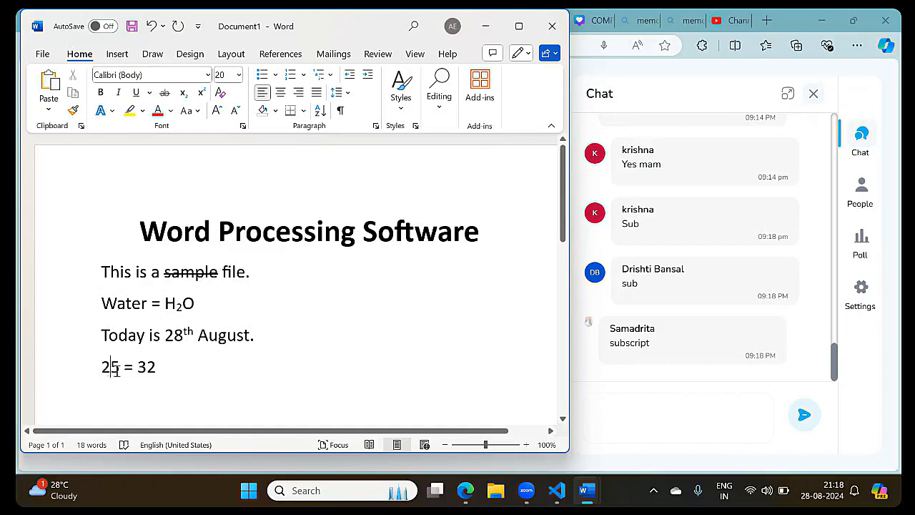
{"action": "left_click_drag", "start_coordinate": [110, 370], "coordinate": [119, 373]}
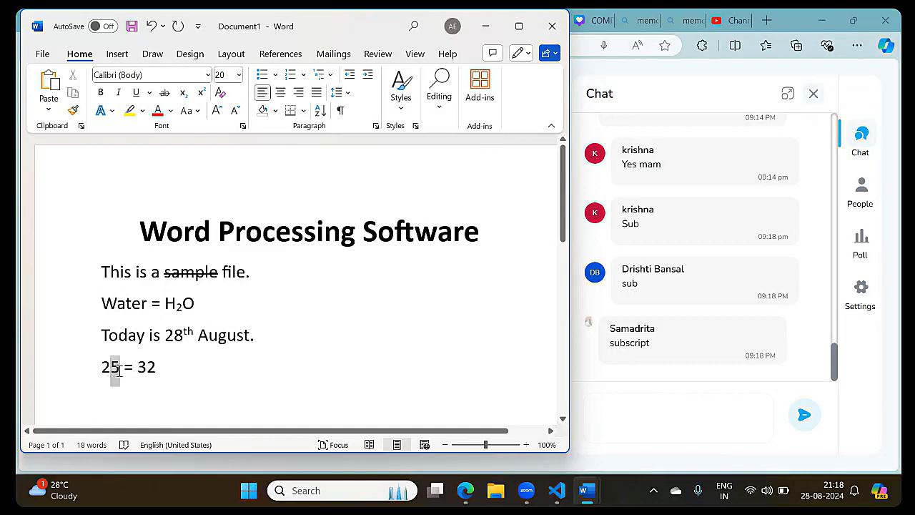
{"action": "left_click", "coordinate": [202, 96]}
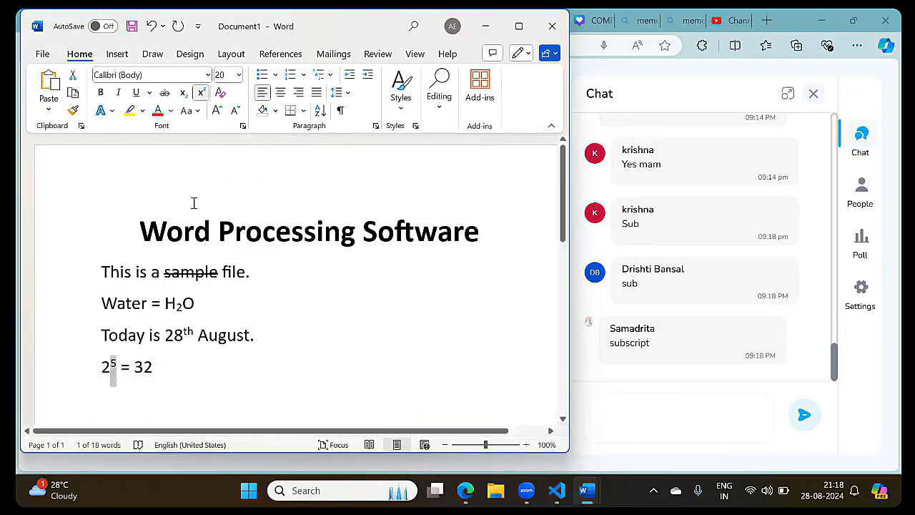
{"action": "left_click", "coordinate": [183, 365]}
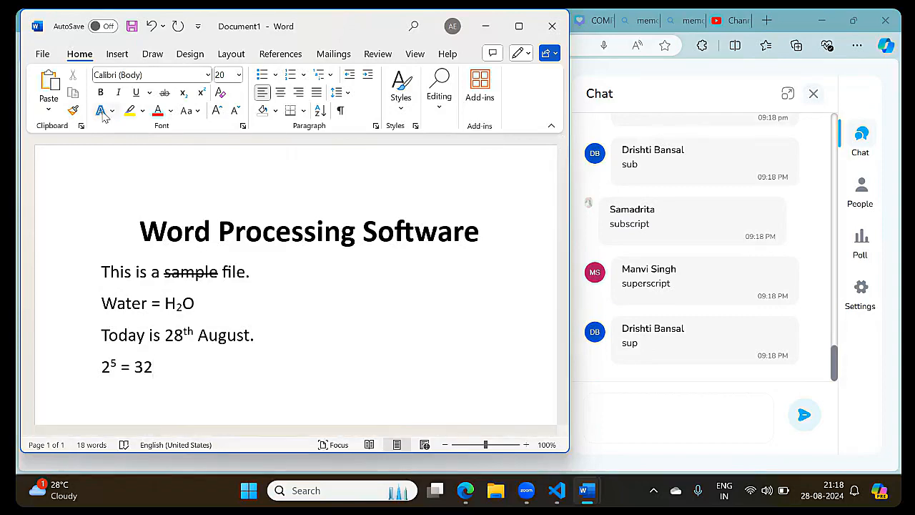
Change the font color of the heading "Word Processing Software" to red
{"action": "left_click", "coordinate": [264, 243]}
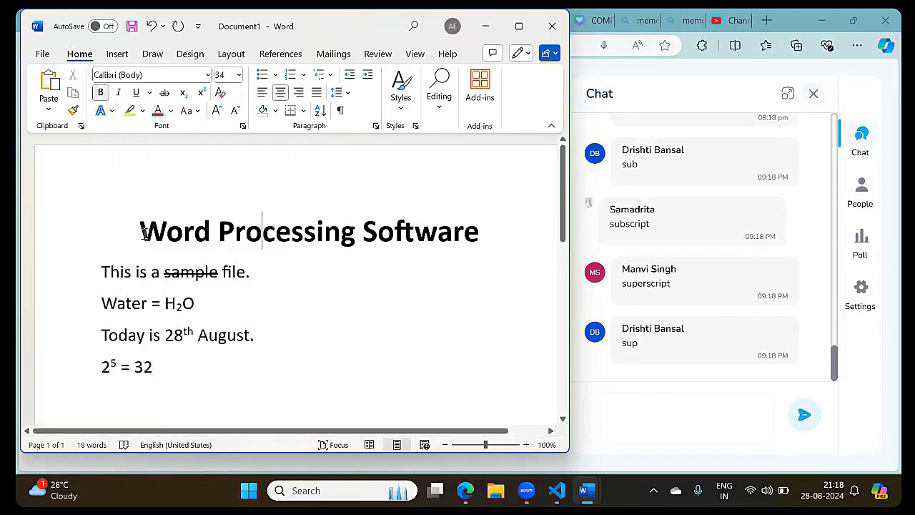
{"action": "left_click_drag", "start_coordinate": [142, 236], "coordinate": [475, 244]}
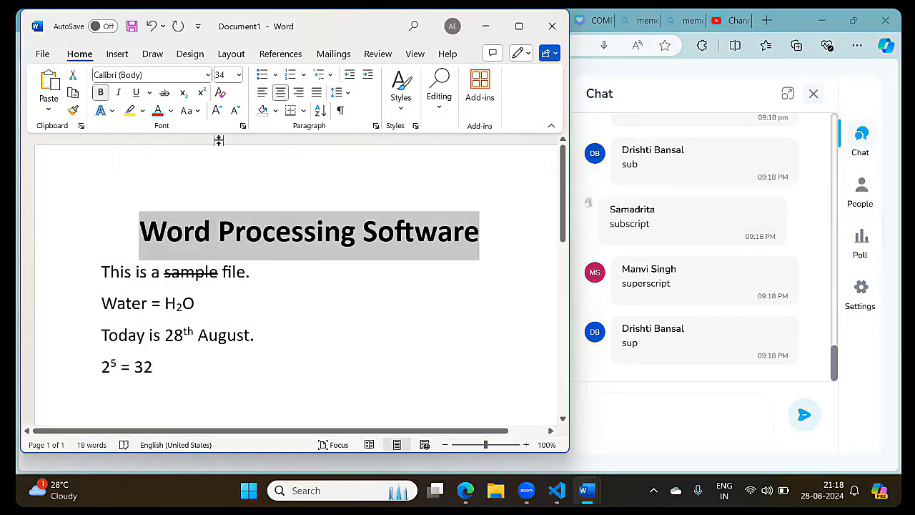
{"action": "left_click", "coordinate": [162, 119]}
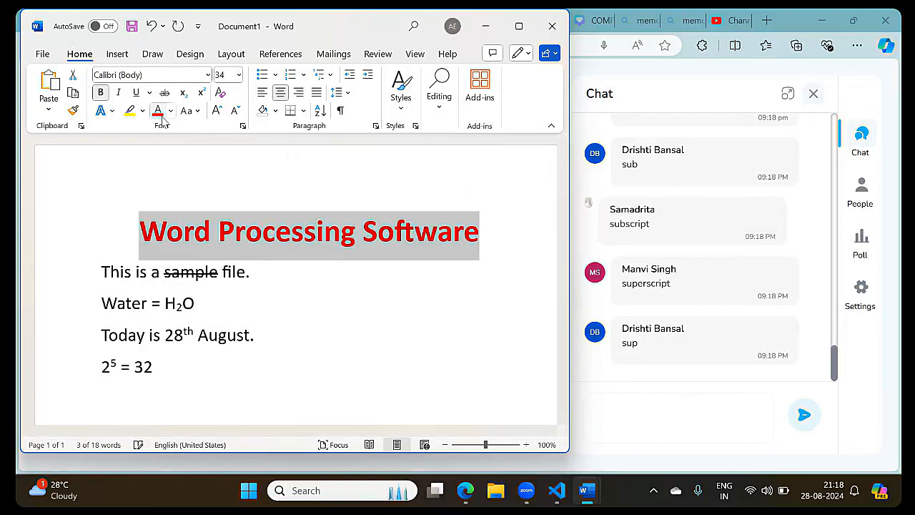
Change the font color of the heading "Word Processing Software" to green and highlight it in yellow
{"action": "left_click", "coordinate": [171, 111]}
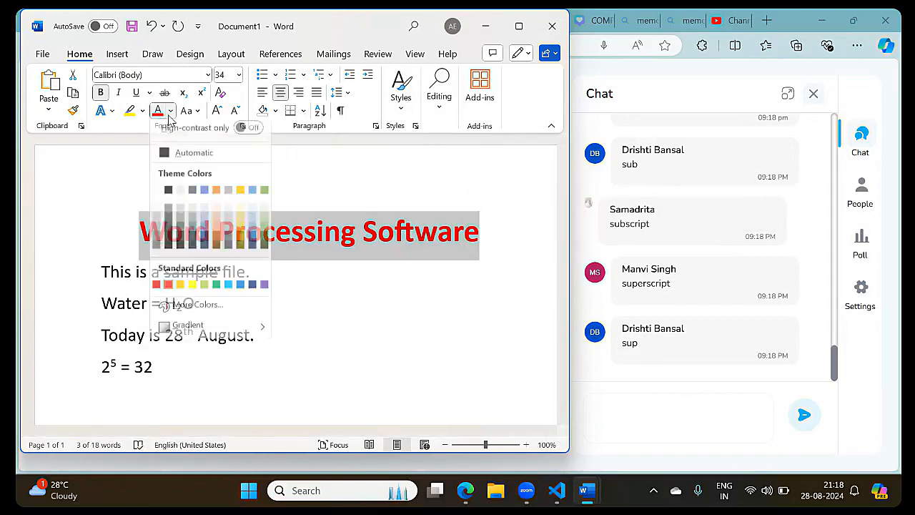
{"action": "left_click", "coordinate": [217, 292]}
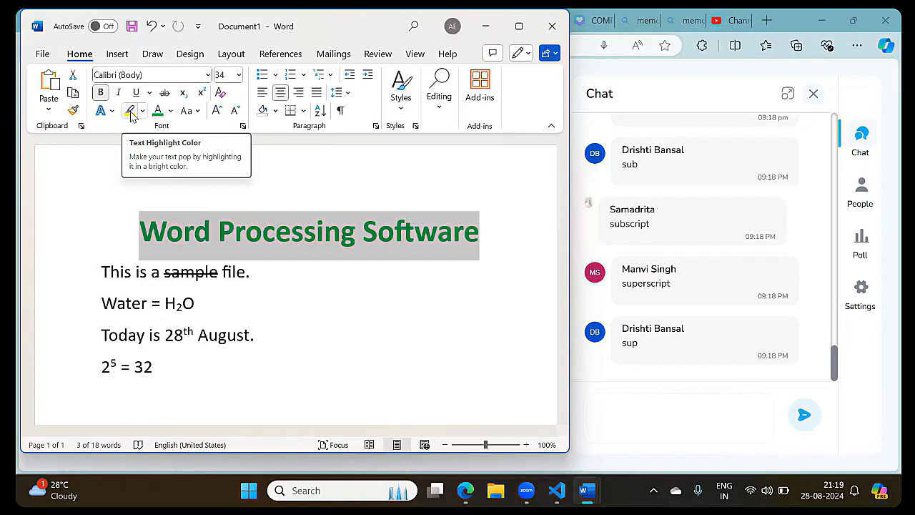
{"action": "left_click", "coordinate": [130, 113]}
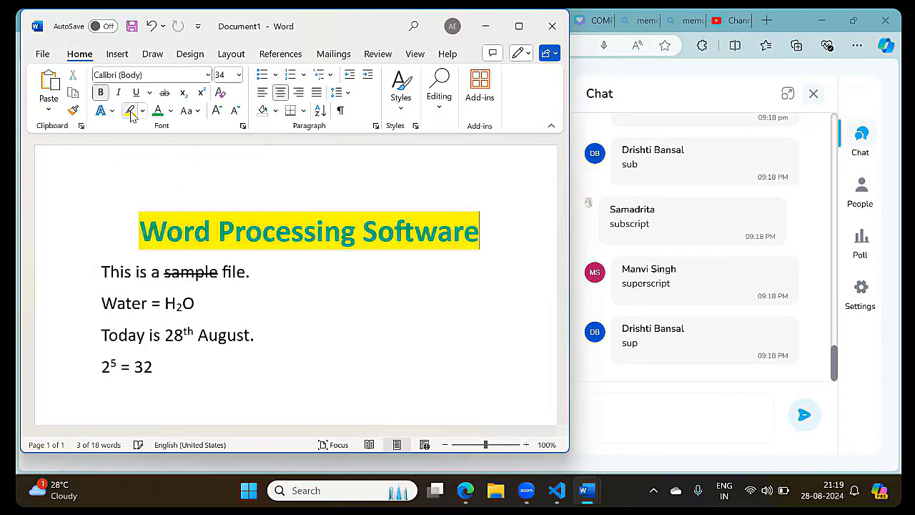
Remove the yellow highlight from the heading "Word Processing Software"
{"action": "right_click", "coordinate": [396, 323]}
{"action": "left_click", "coordinate": [235, 233]}
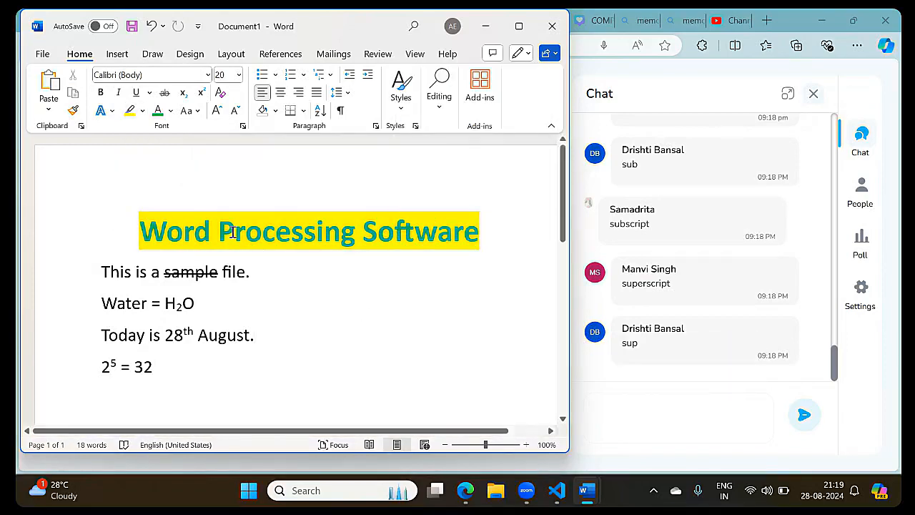
{"action": "triple_click", "coordinate": [232, 232]}
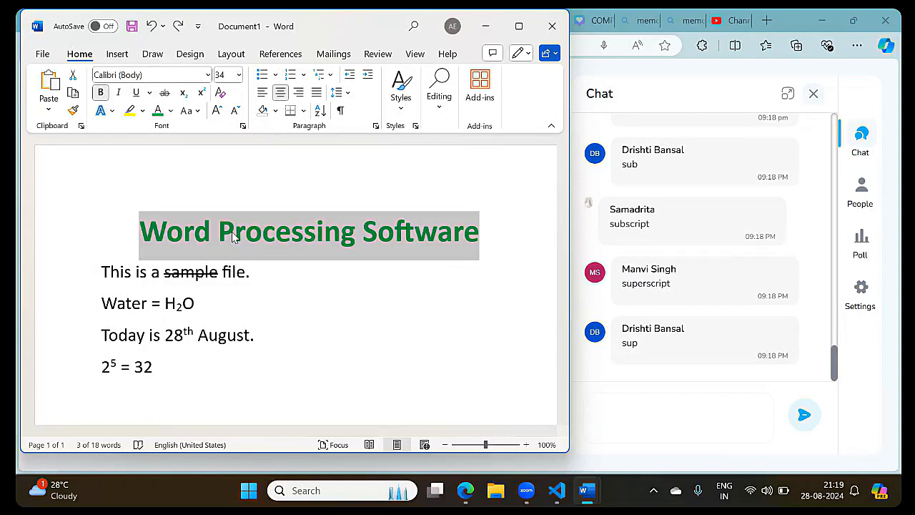
{"action": "left_click", "coordinate": [257, 200]}
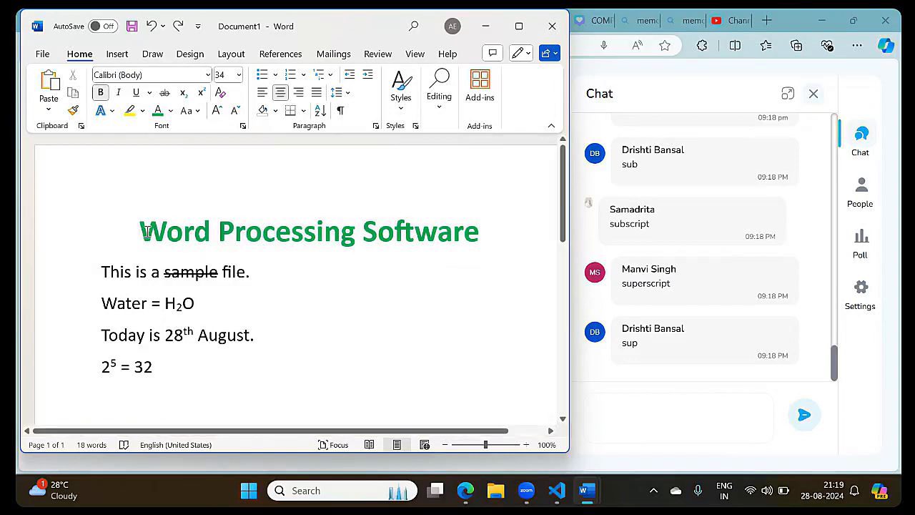
Apply the blue text effect preset with a light outline and hard shadow to the heading "Word Processing Software"
{"action": "left_click_drag", "start_coordinate": [145, 230], "coordinate": [472, 242]}
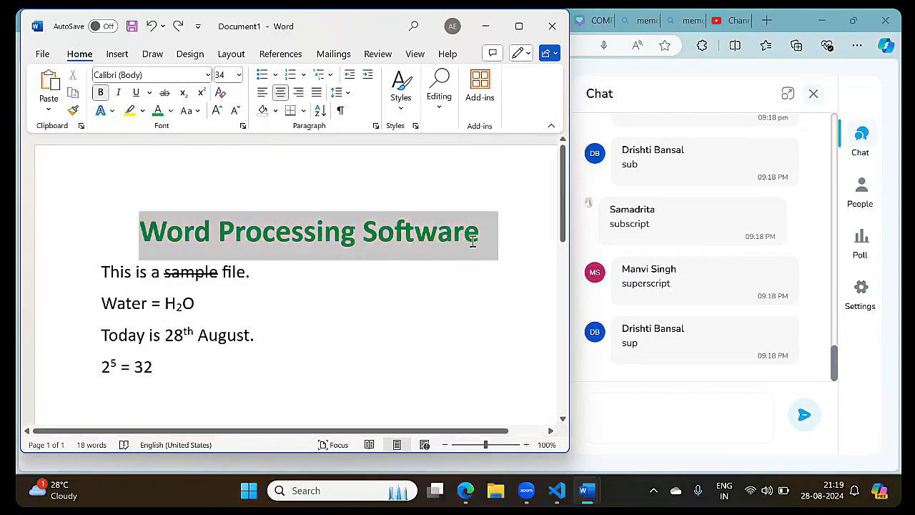
{"action": "left_click", "coordinate": [100, 112]}
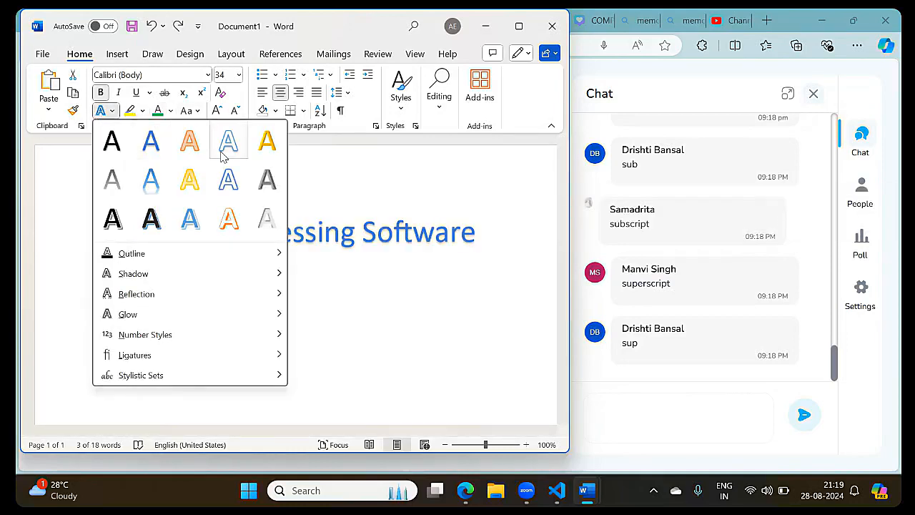
{"action": "mouse_move", "coordinate": [147, 279]}
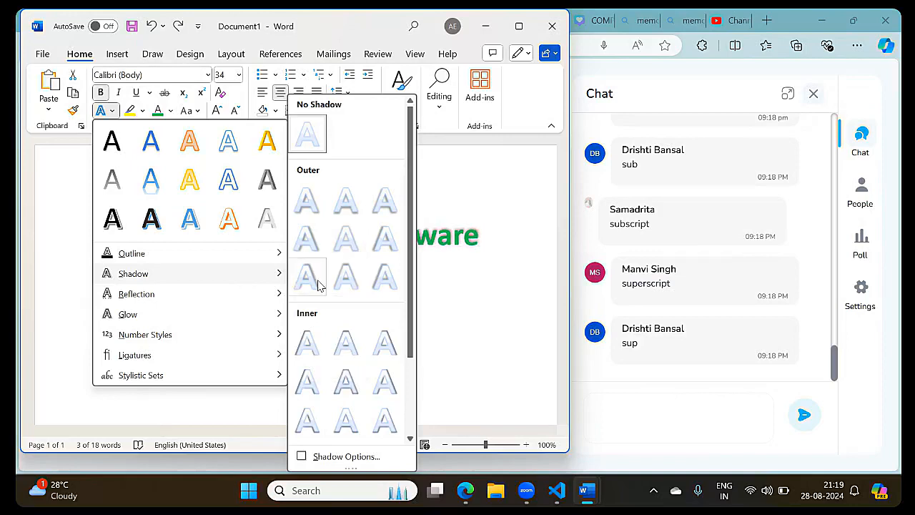
{"action": "left_click", "coordinate": [189, 227]}
{"action": "left_click", "coordinate": [370, 351]}
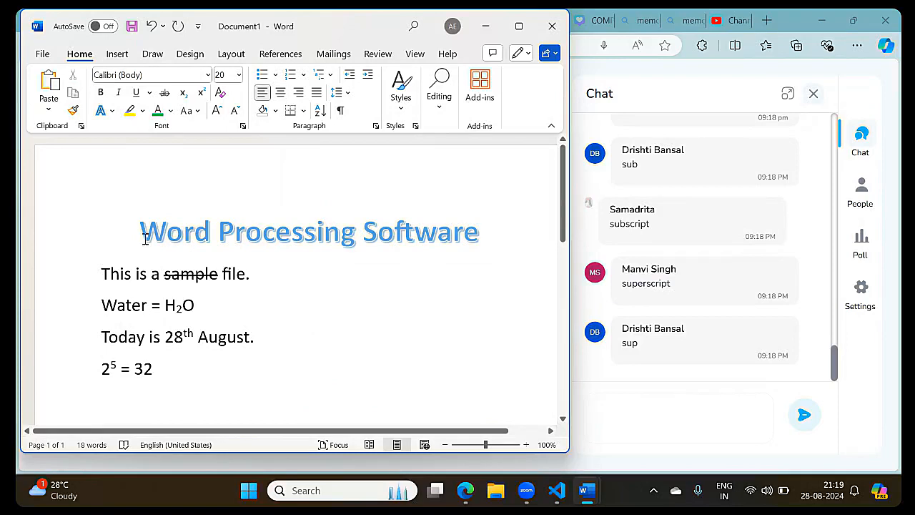
Give the heading "Word Processing Software" a red text outline from the standard colors, previewing the other text effect categories first
{"action": "left_click_drag", "start_coordinate": [141, 231], "coordinate": [493, 227]}
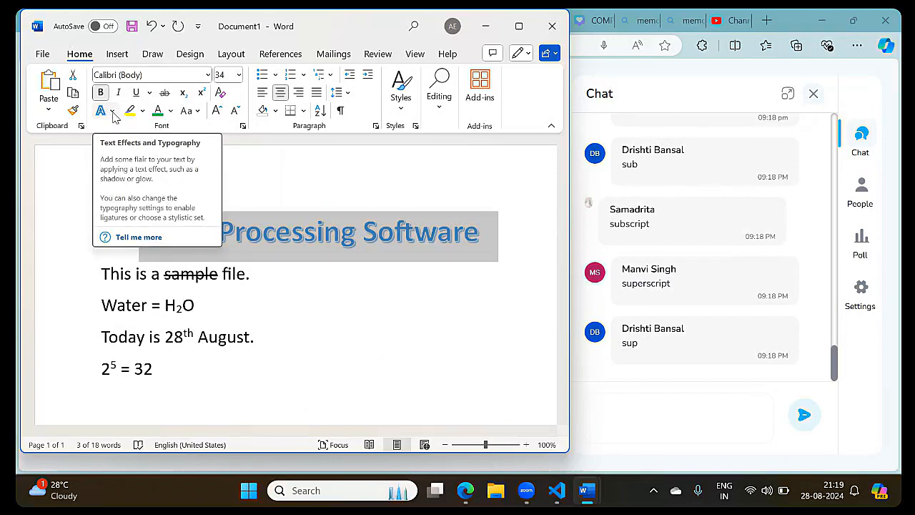
{"action": "left_click", "coordinate": [112, 112]}
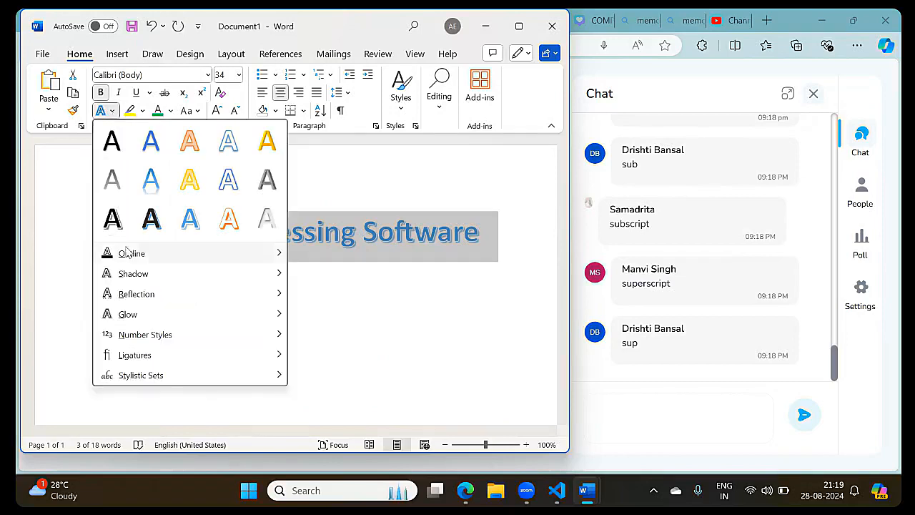
{"action": "mouse_move", "coordinate": [139, 299]}
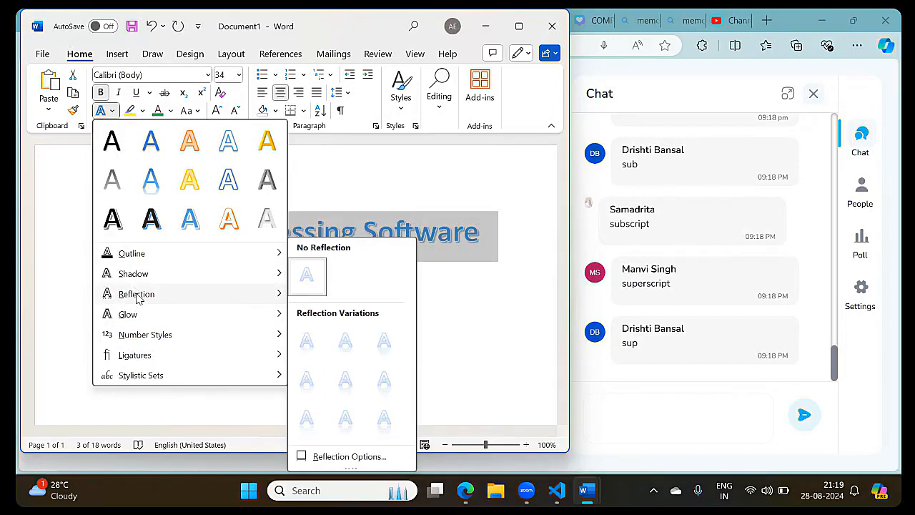
{"action": "mouse_move", "coordinate": [131, 322]}
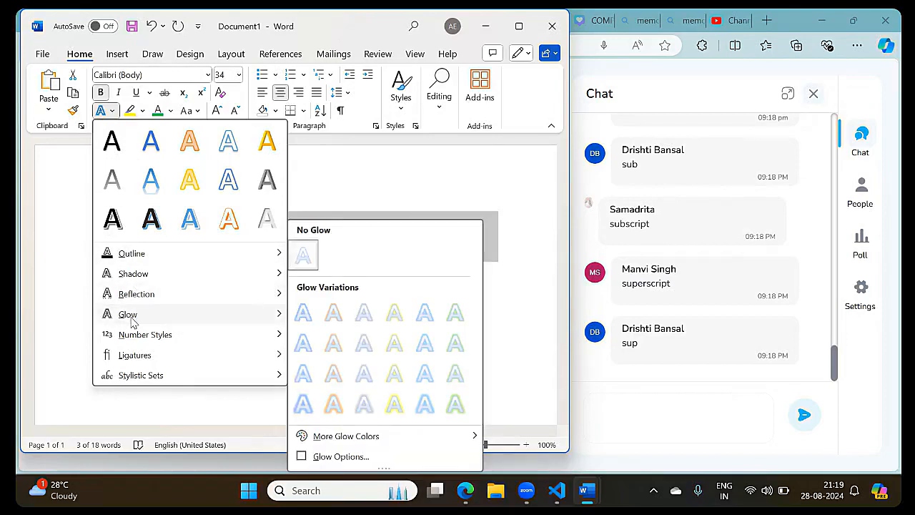
{"action": "mouse_move", "coordinate": [132, 338]}
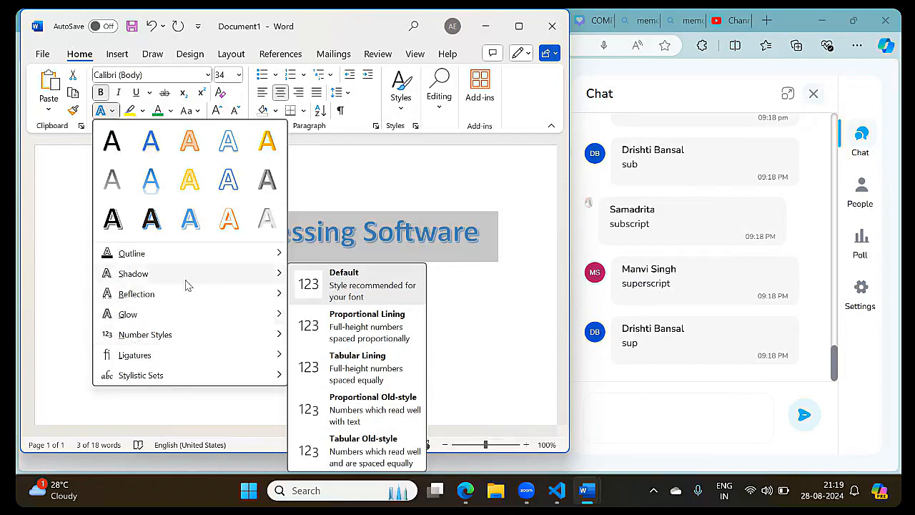
{"action": "mouse_move", "coordinate": [146, 363]}
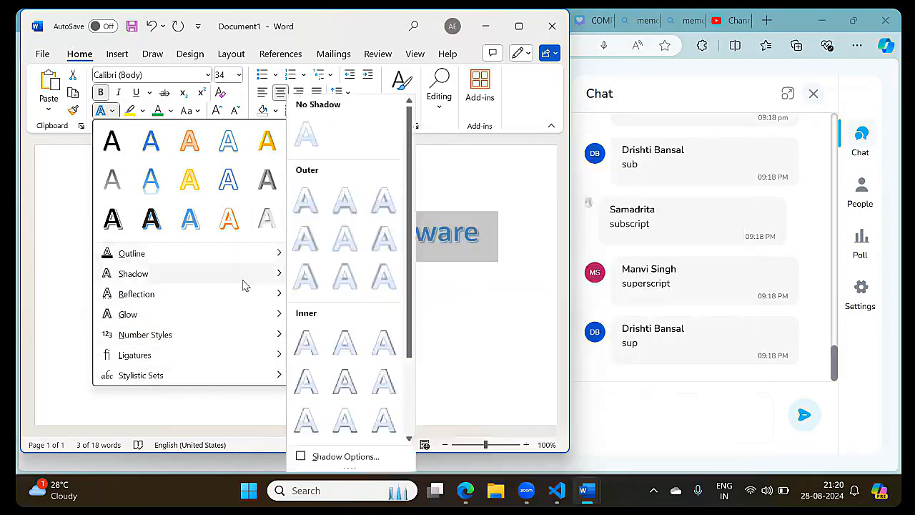
{"action": "mouse_move", "coordinate": [257, 248]}
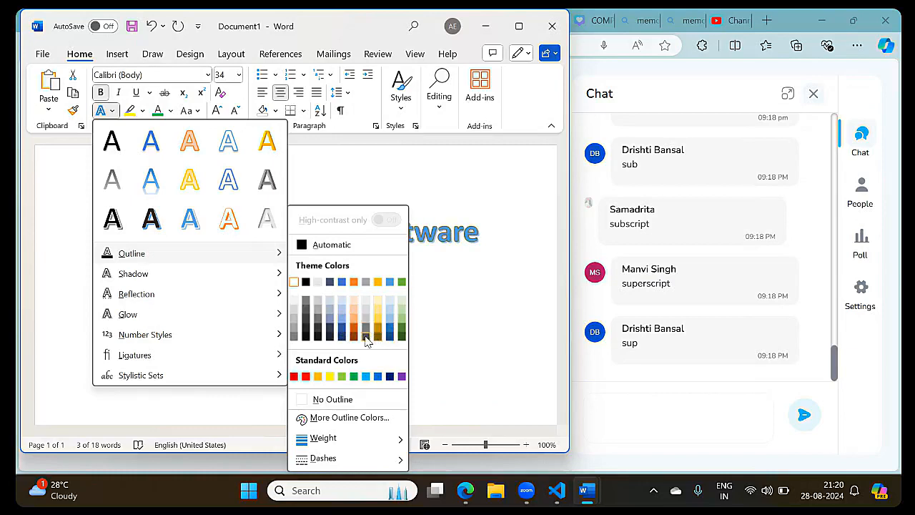
{"action": "left_click", "coordinate": [305, 377]}
Clear the blank space after "25 = 32" and add a line with a person's full name below it, followed by an empty line
{"action": "left_click", "coordinate": [304, 373]}
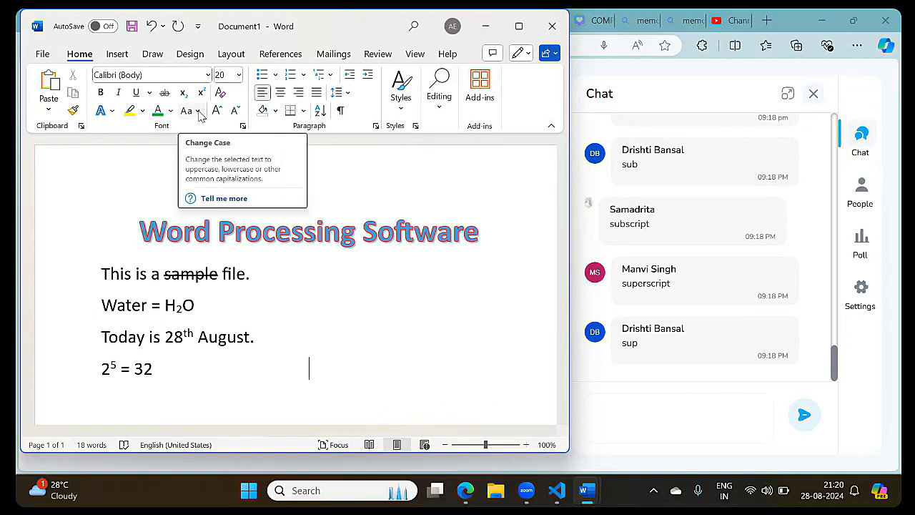
{"action": "key", "text": "BackSpace"}
{"action": "key", "text": "BackSpace"}
{"action": "key", "text": "BackSpace"}
{"action": "key", "text": "BackSpace"}
{"action": "key", "text": "BackSpace"}
{"action": "key", "text": "BackSpace"}
{"action": "key", "text": "BackSpace"}
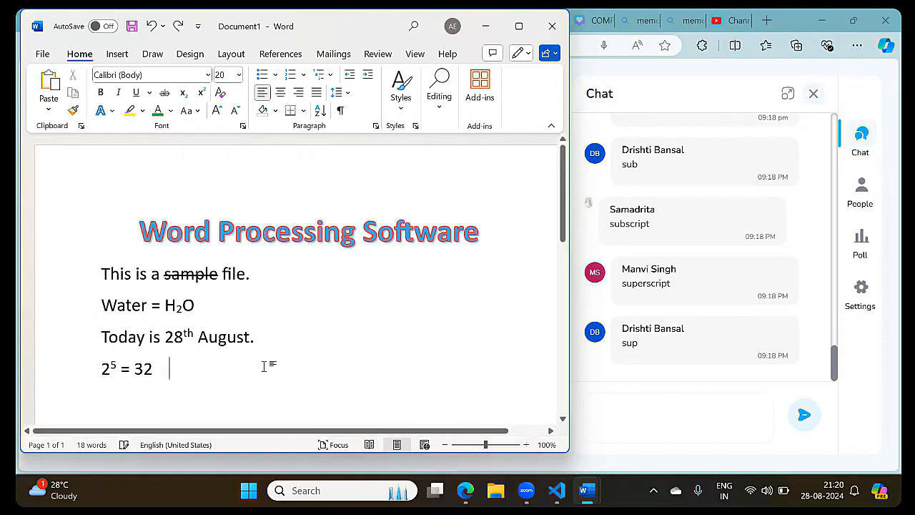
{"action": "key", "text": "Return"}
{"action": "type", "text": "An"}
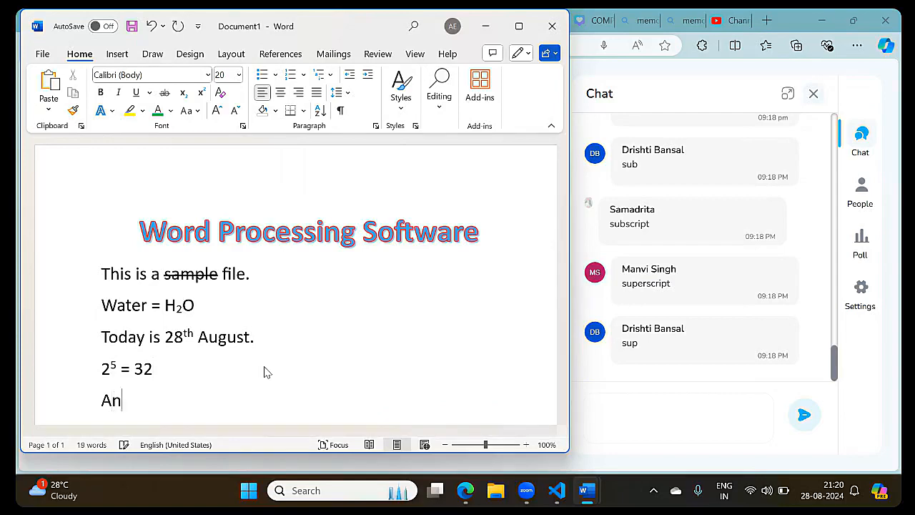
{"action": "type", "text": "jali Luthra"}
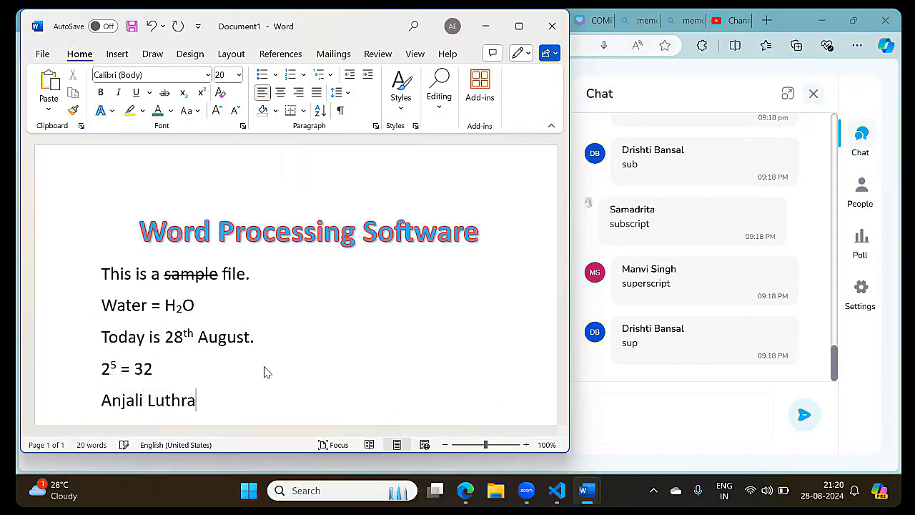
{"action": "key", "text": "Return"}
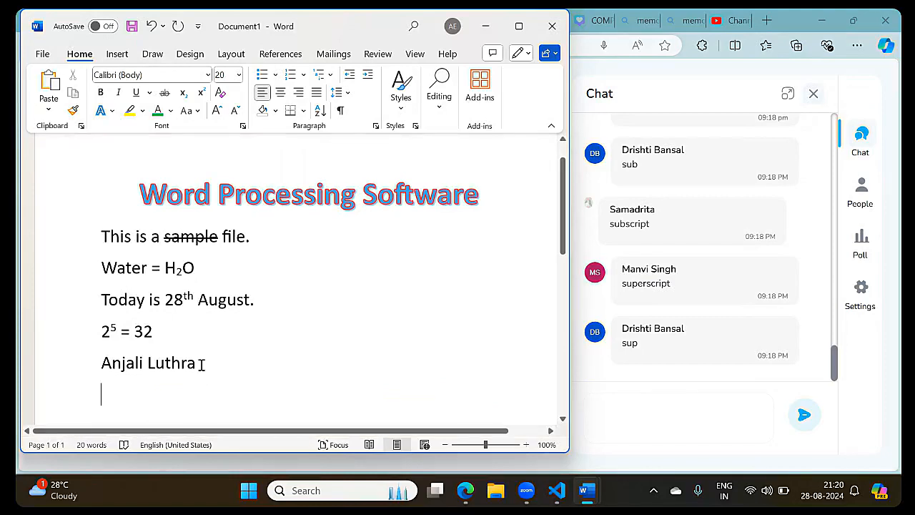
Convert the full name below "25 = 32" to UPPERCASE
{"action": "left_click_drag", "start_coordinate": [203, 364], "coordinate": [102, 362]}
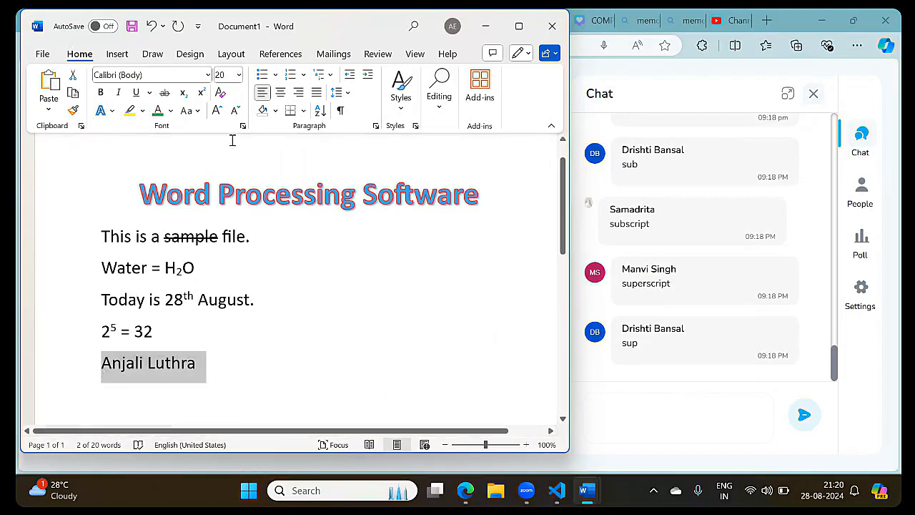
{"action": "left_click", "coordinate": [188, 111]}
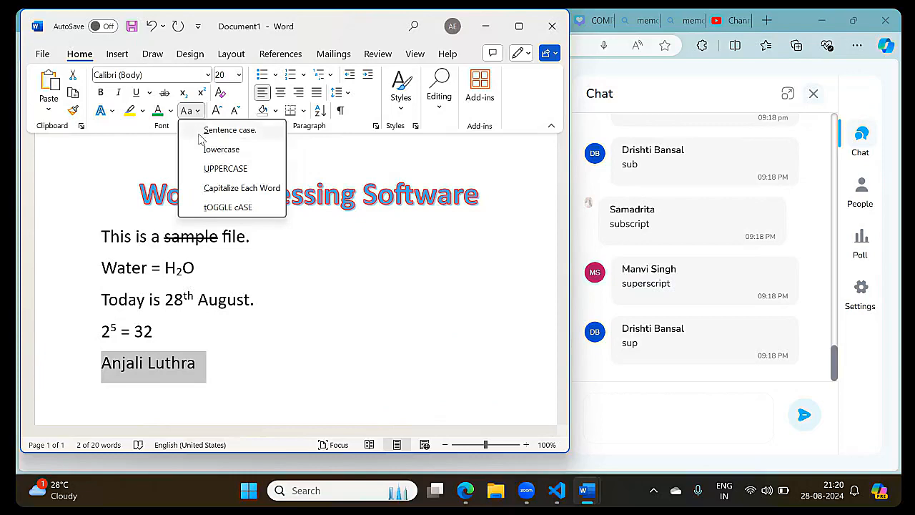
{"action": "left_click", "coordinate": [225, 169]}
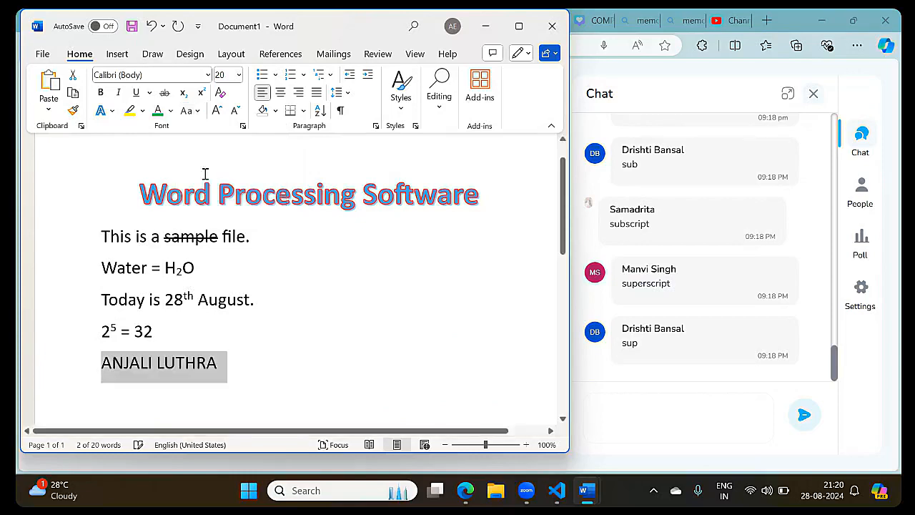
Change the selected name's case to lowercase and after that to Sentence case
{"action": "left_click", "coordinate": [195, 112]}
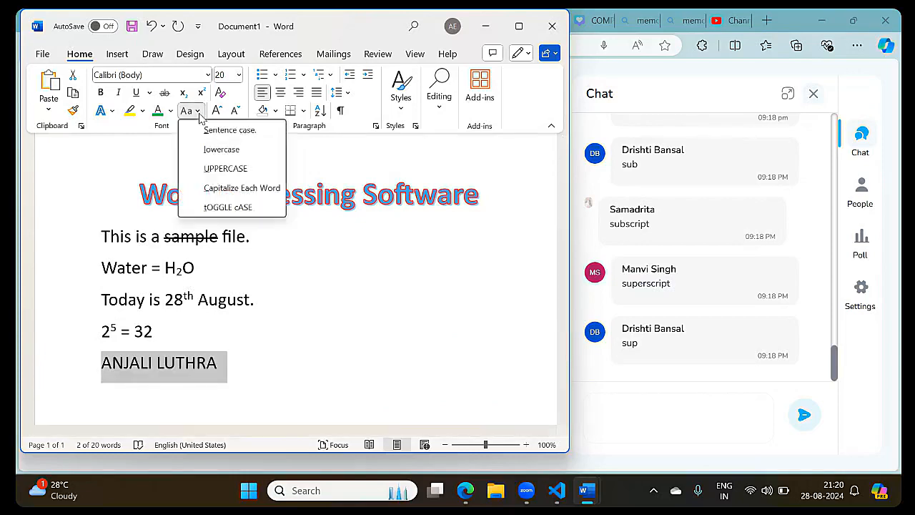
{"action": "left_click", "coordinate": [207, 149]}
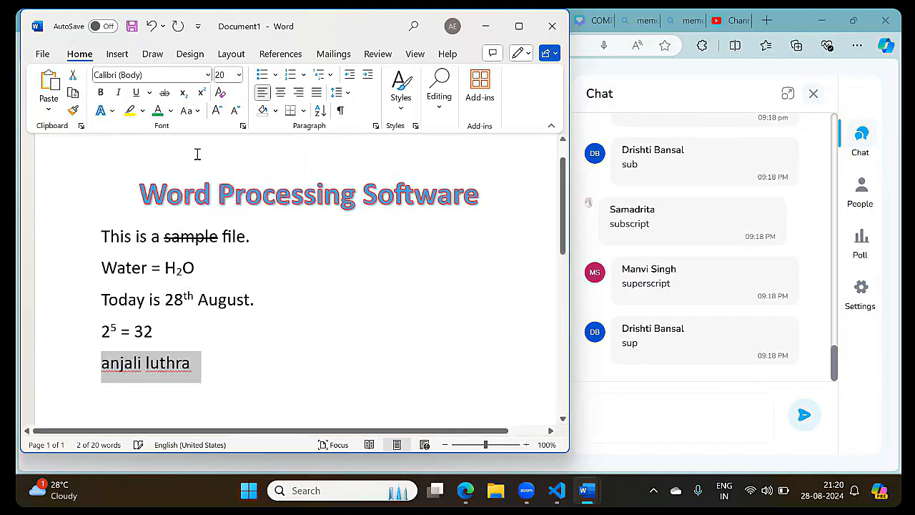
{"action": "left_click", "coordinate": [195, 112]}
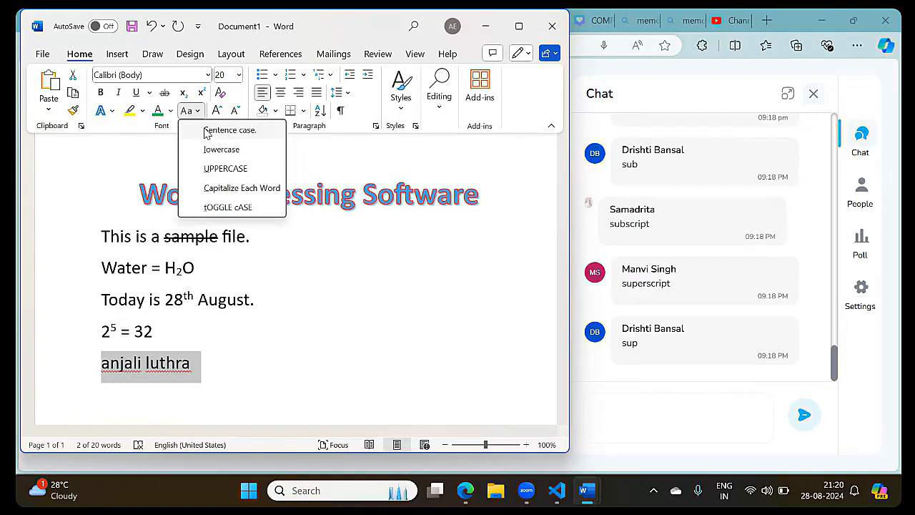
{"action": "left_click", "coordinate": [207, 131]}
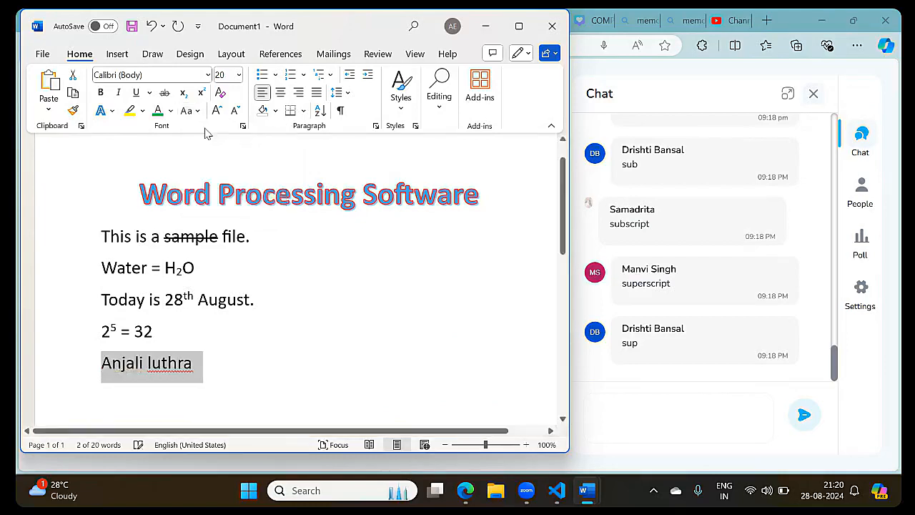
Apply tOGGLE cASE to the selected name, followed by Capitalize Each Word
{"action": "left_click", "coordinate": [196, 112]}
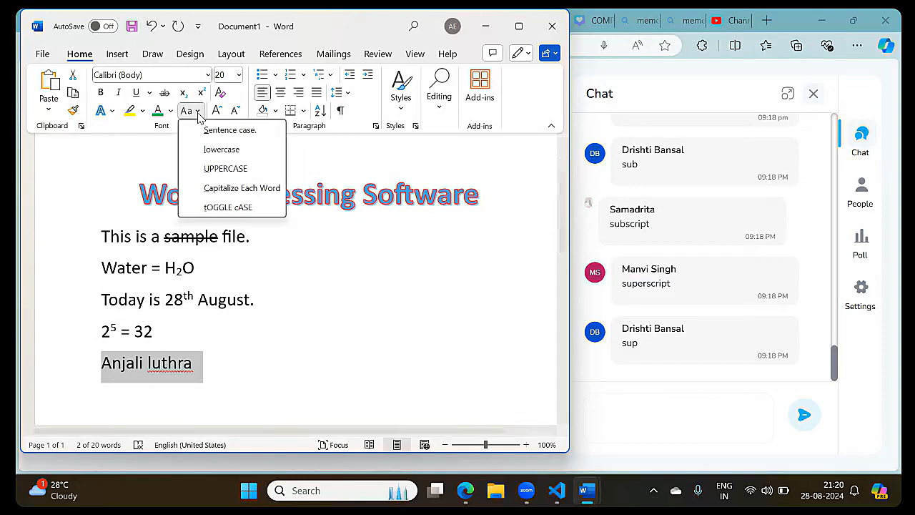
{"action": "left_click", "coordinate": [218, 207]}
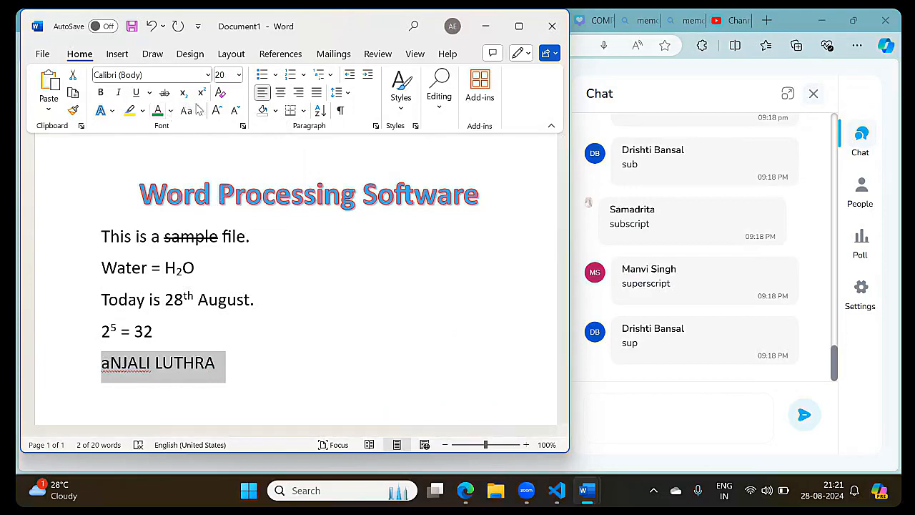
{"action": "left_click", "coordinate": [197, 111]}
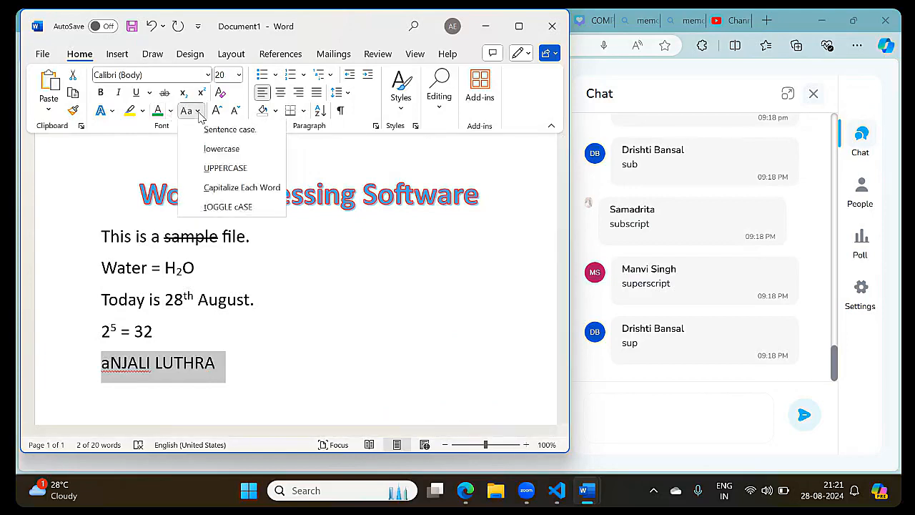
{"action": "left_click", "coordinate": [214, 188]}
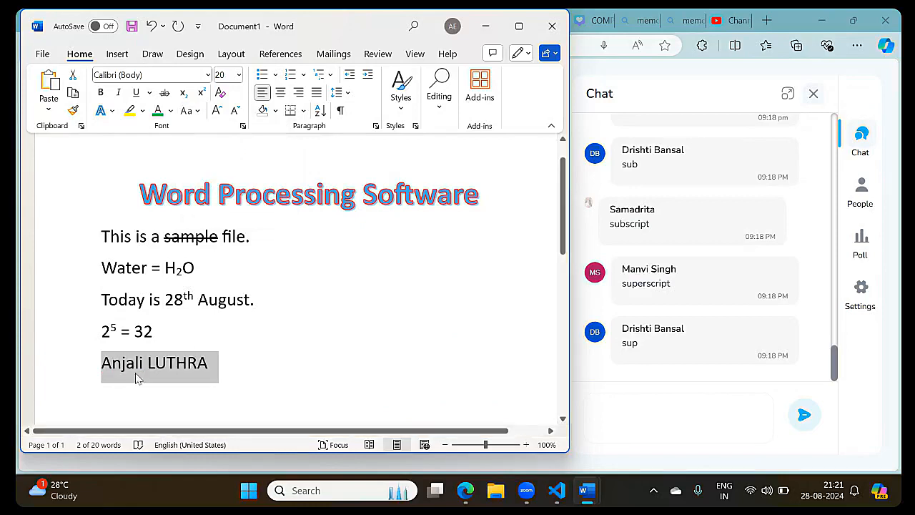
Change the selected name's case to lowercase, followed by Capitalize Each Word
{"action": "left_click", "coordinate": [198, 111]}
{"action": "left_click", "coordinate": [200, 152]}
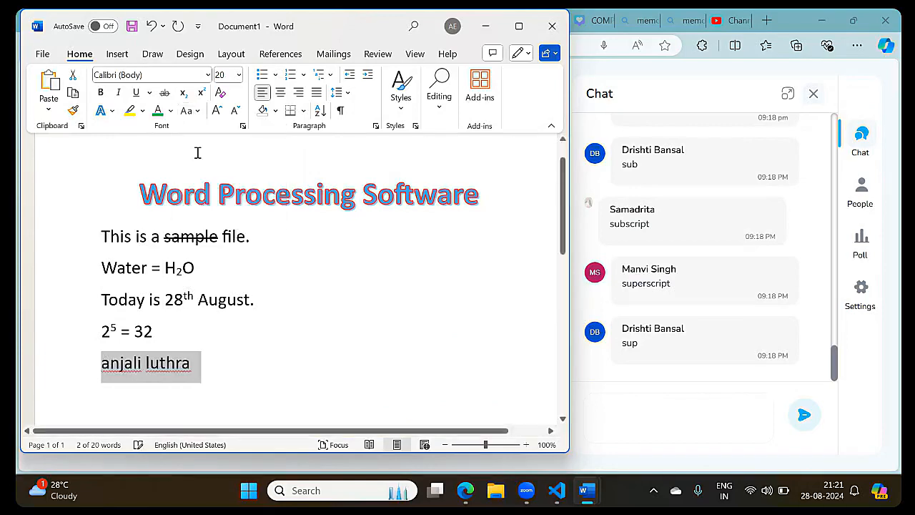
{"action": "left_click", "coordinate": [197, 117]}
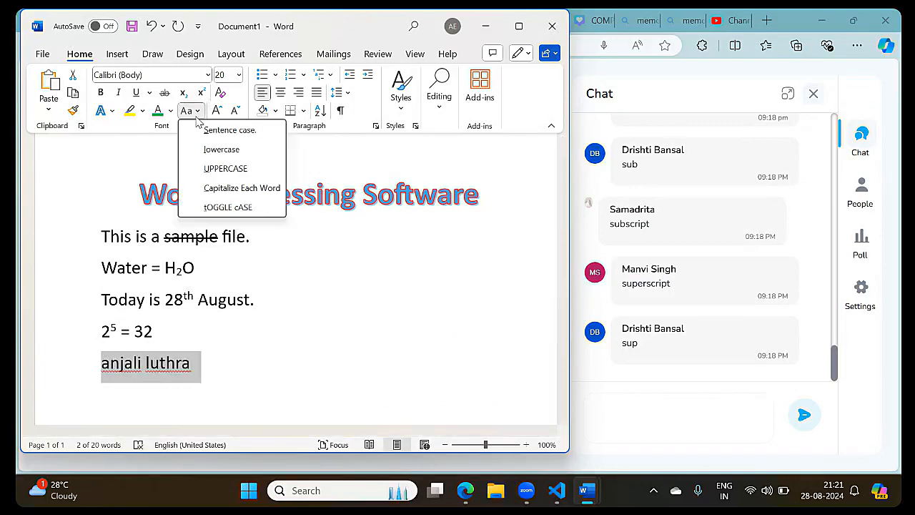
{"action": "left_click", "coordinate": [194, 188]}
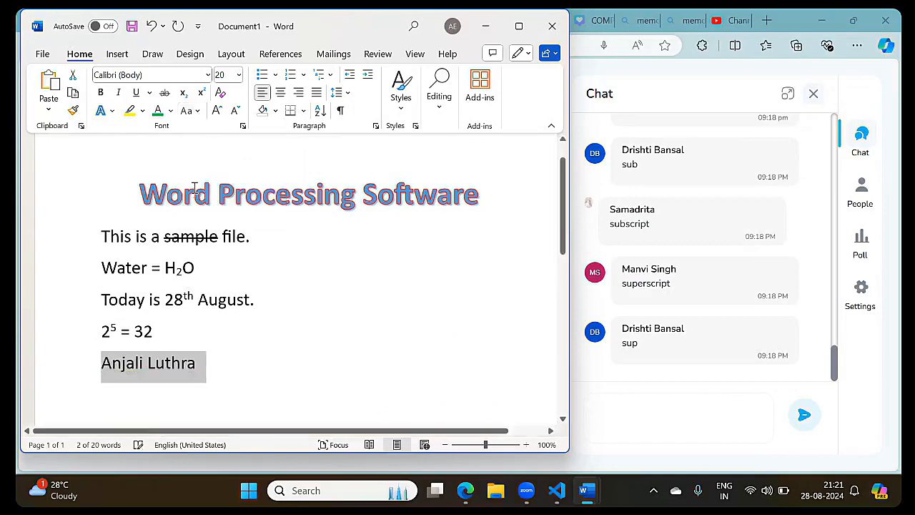
Enter "Microsoft word is used to type large amount of text, format it and present it in a printable format" below the name
{"action": "left_click", "coordinate": [286, 388]}
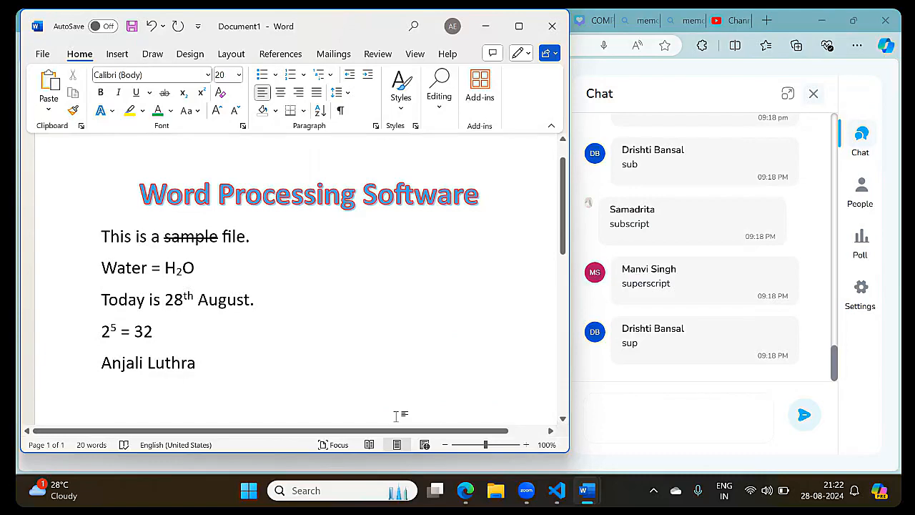
{"action": "type", "text": "M"}
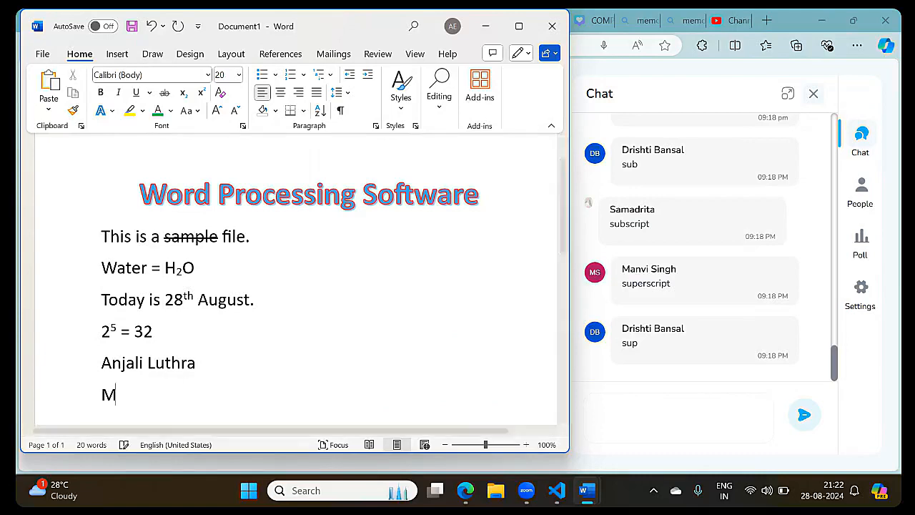
{"action": "type", "text": "icrosoft "}
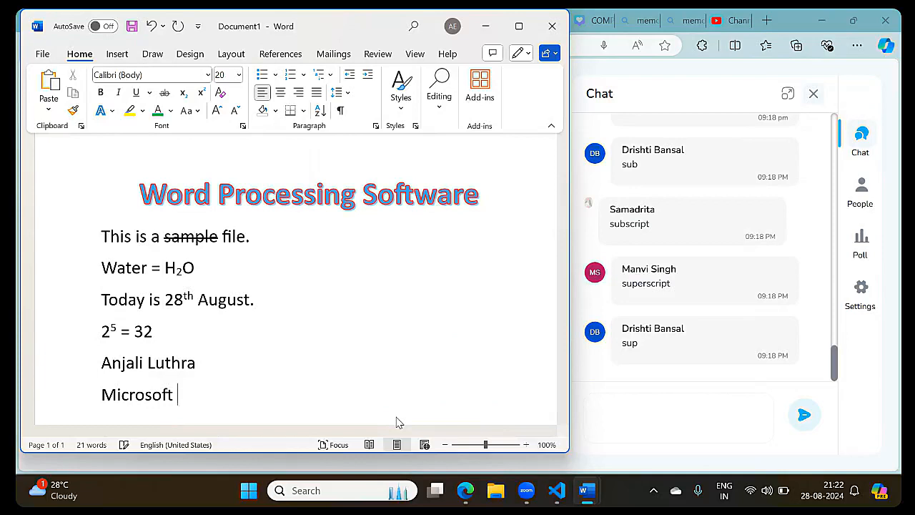
{"action": "type", "text": "word is used "}
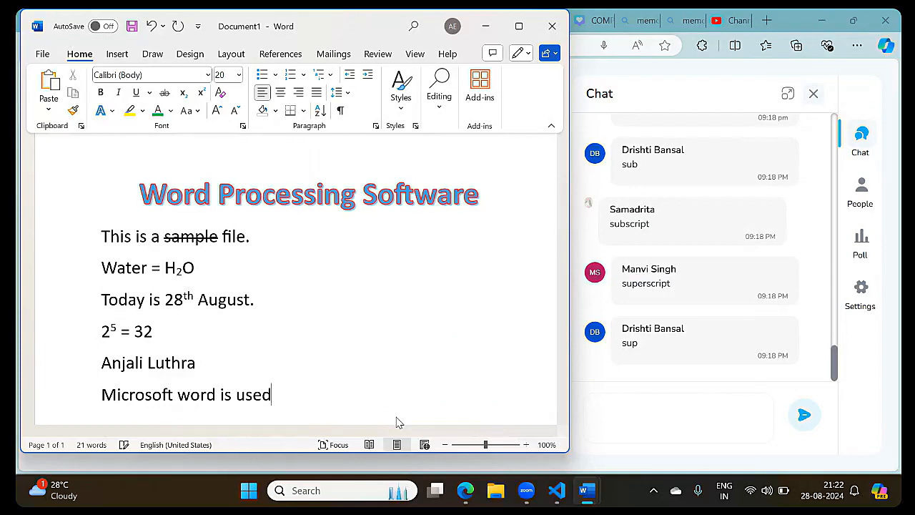
{"action": "type", "text": "to type "}
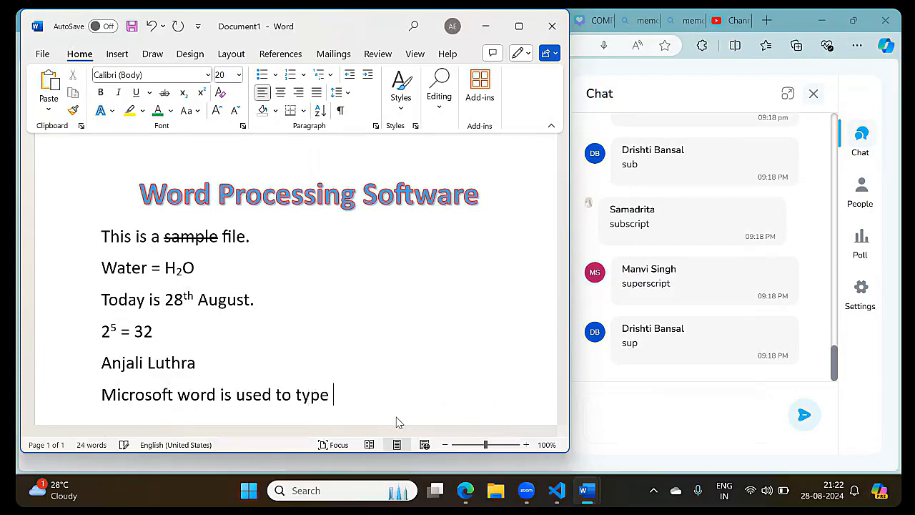
{"action": "type", "text": "large amou"}
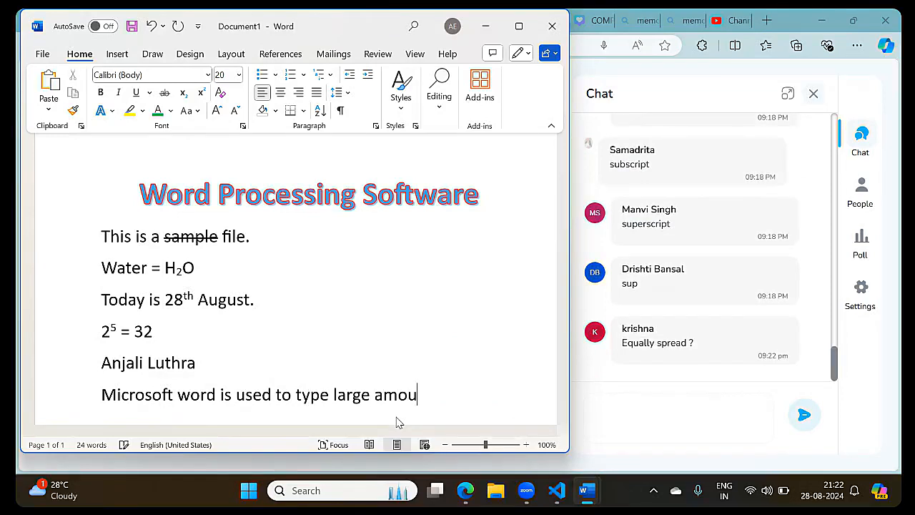
{"action": "type", "text": "nt"}
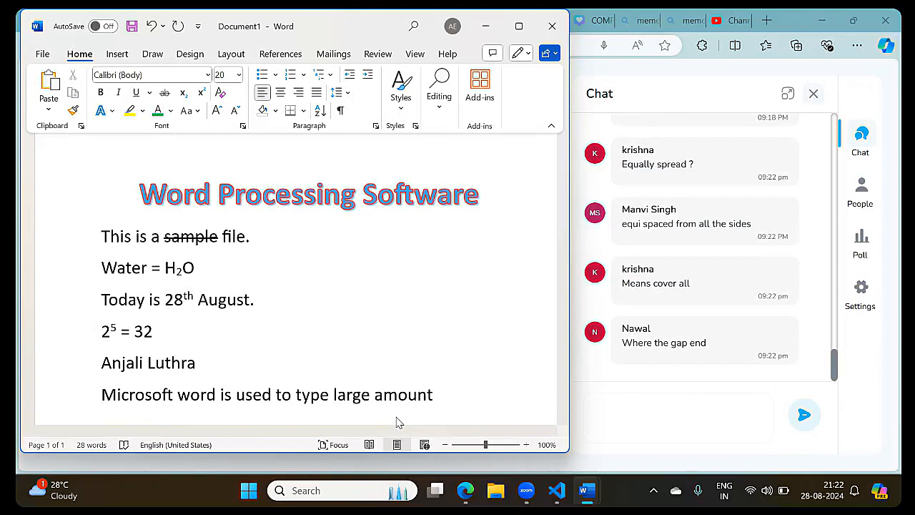
{"action": "type", "text": "of text, format i"}
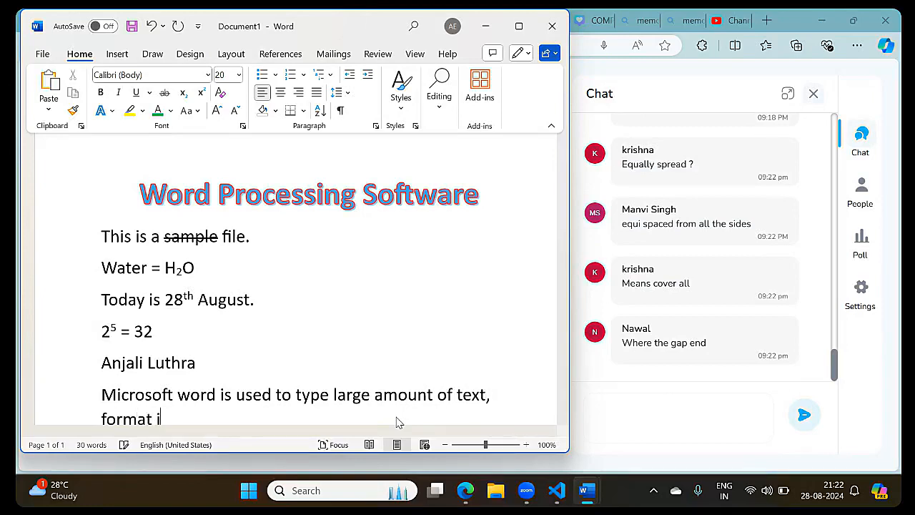
{"action": "type", "text": "t and prese"}
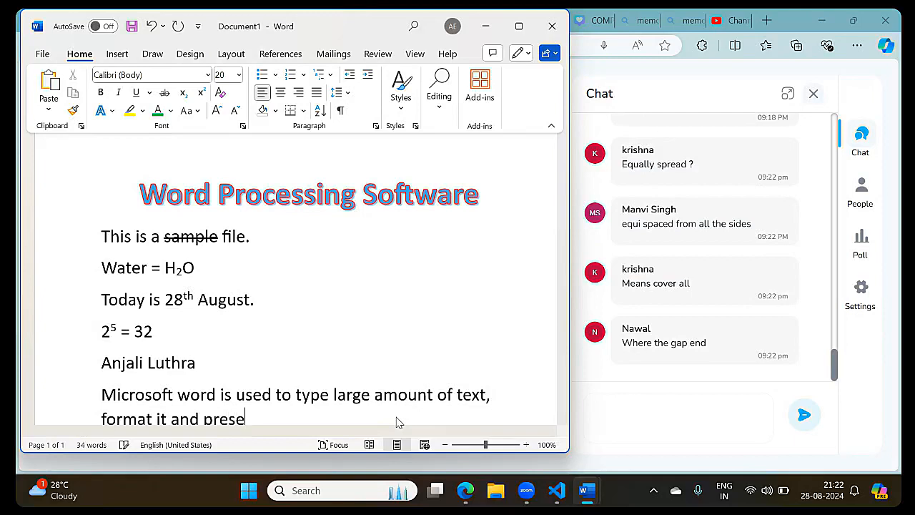
{"action": "type", "text": "nt it in a printab"}
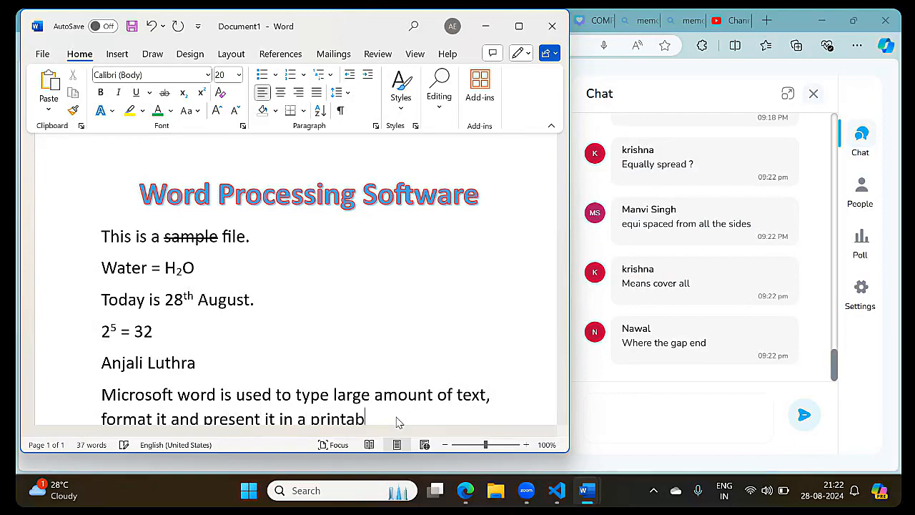
{"action": "type", "text": "le format"}
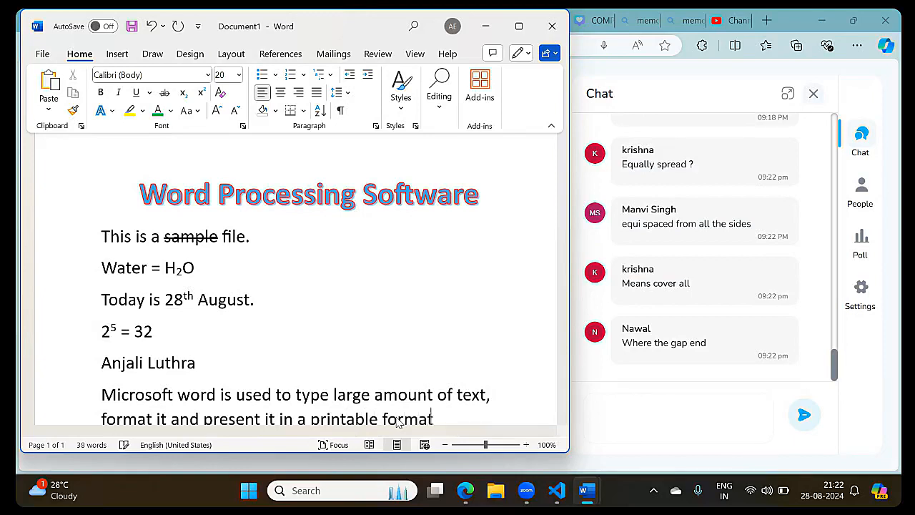
End the first sentence with a period and add "This has many options related to size and colour of text." to the paragraph
{"action": "type", "text": ". This has many "}
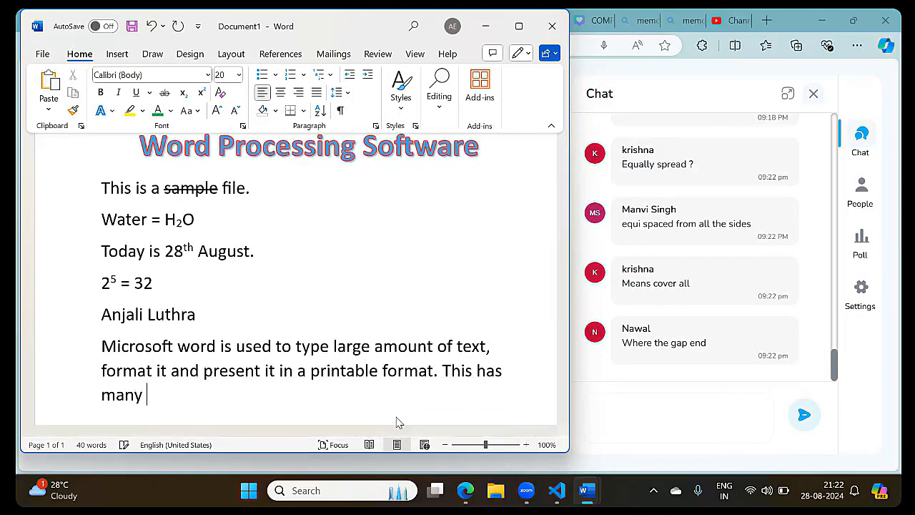
{"action": "type", "text": "options relatwd"}
{"action": "type", "text": " t"}
{"action": "key", "text": "BackSpace"}
{"action": "key", "text": "BackSpace"}
{"action": "key", "text": "BackSpace"}
{"action": "key", "text": "BackSpace"}
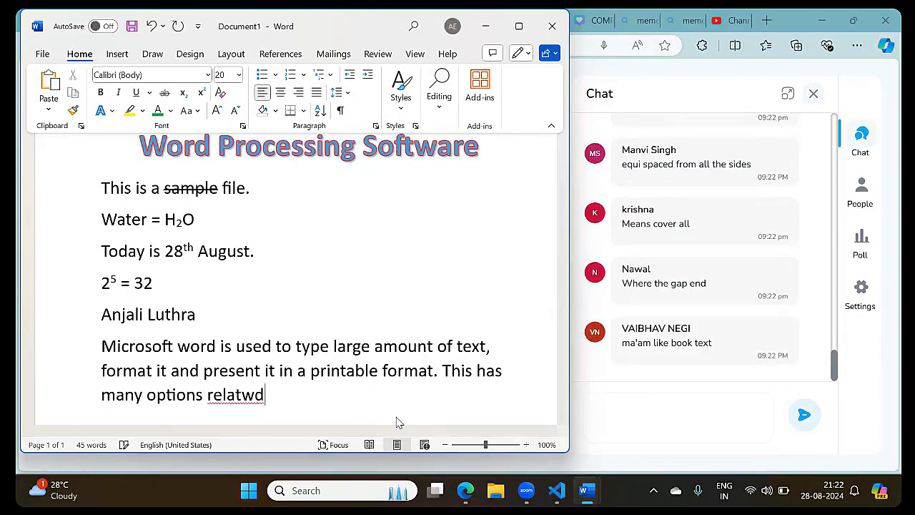
{"action": "type", "text": "ed to siz"}
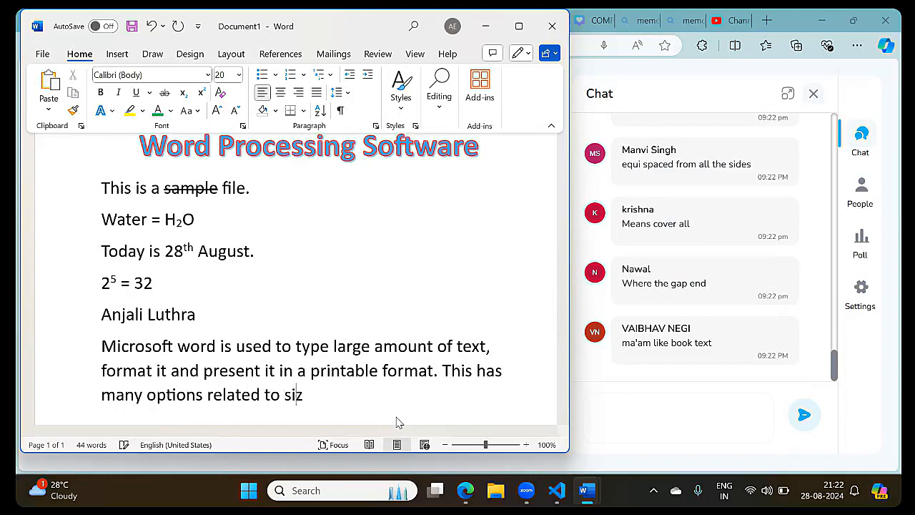
{"action": "type", "text": "e and colour o"}
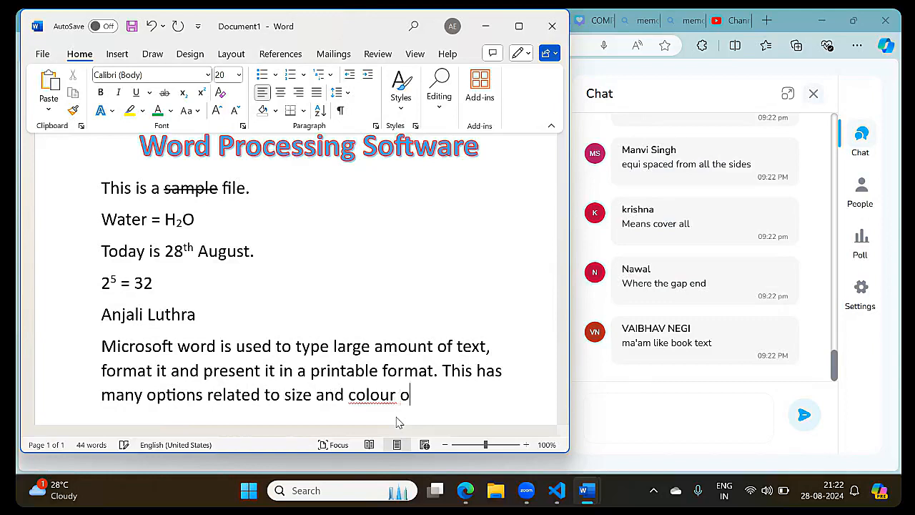
{"action": "type", "text": "f text."}
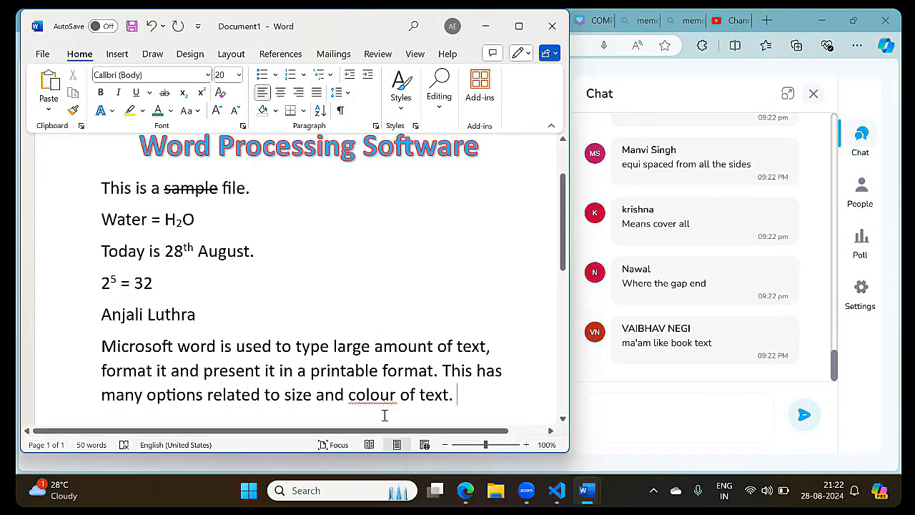
Add the closing sentence "It has various text effects to make it look beautiful and presentable." to the paragraph
{"action": "type", "text": " It has vari"}
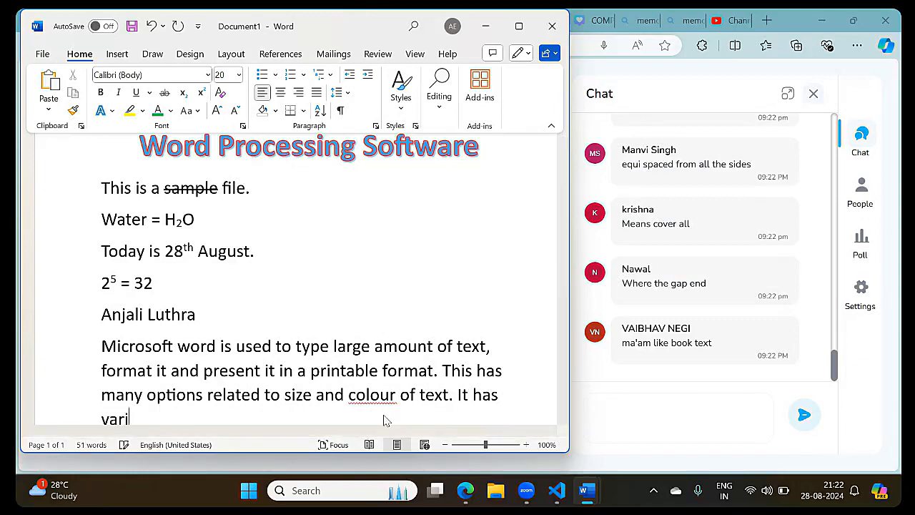
{"action": "type", "text": "ous text effects to "}
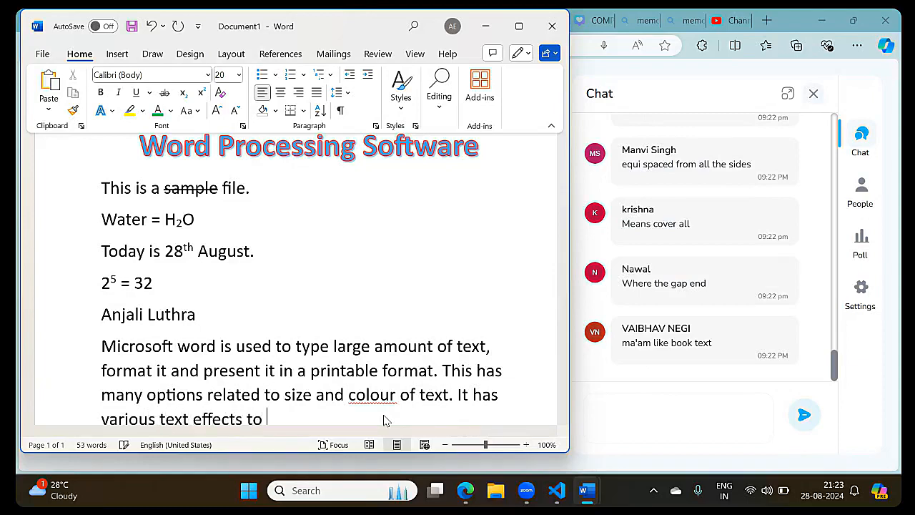
{"action": "type", "text": "make it look "}
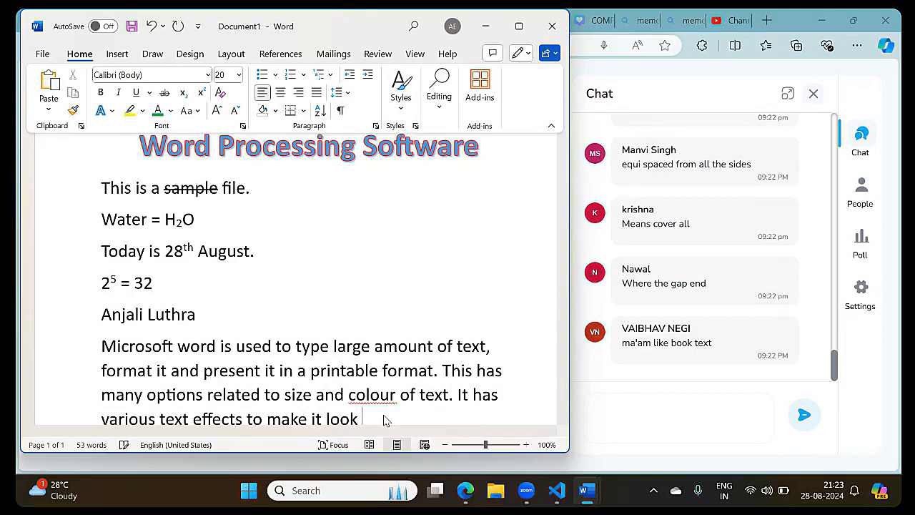
{"action": "type", "text": "beautifvl"}
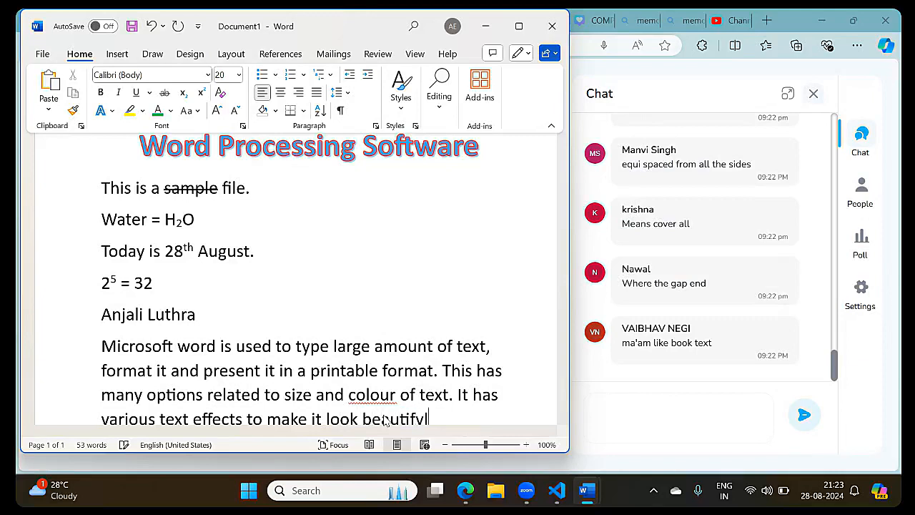
{"action": "type", "text": " a"}
{"action": "key", "text": "BackSpace"}
{"action": "key", "text": "BackSpace"}
{"action": "key", "text": "BackSpace"}
{"action": "key", "text": "BackSpace"}
{"action": "type", "text": "ul and prese"}
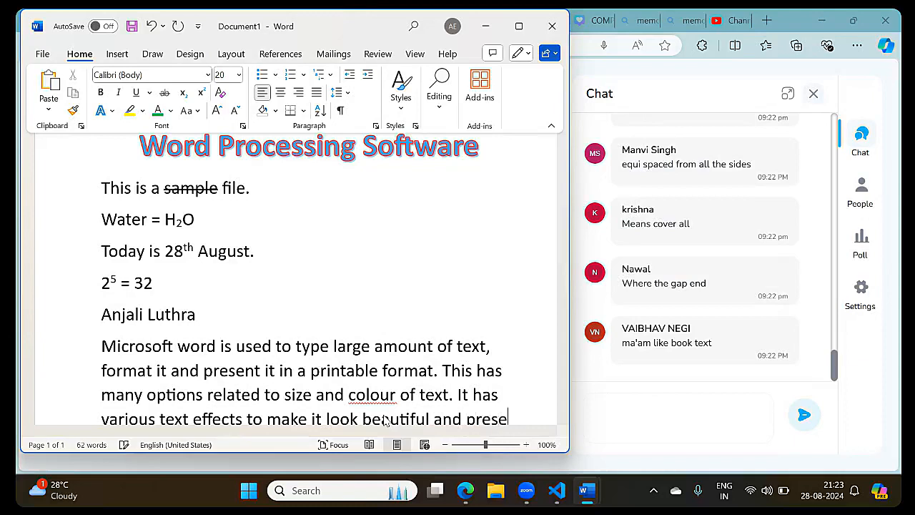
{"action": "type", "text": "ntable."}
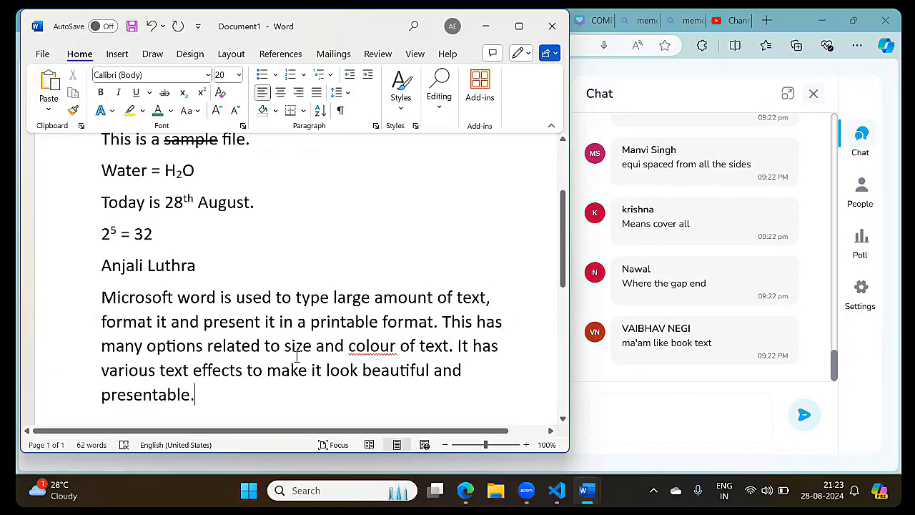
Align the whole "Microsoft word" paragraph to the center, to the right, and finally justify it
{"action": "left_click_drag", "start_coordinate": [100, 298], "coordinate": [200, 399]}
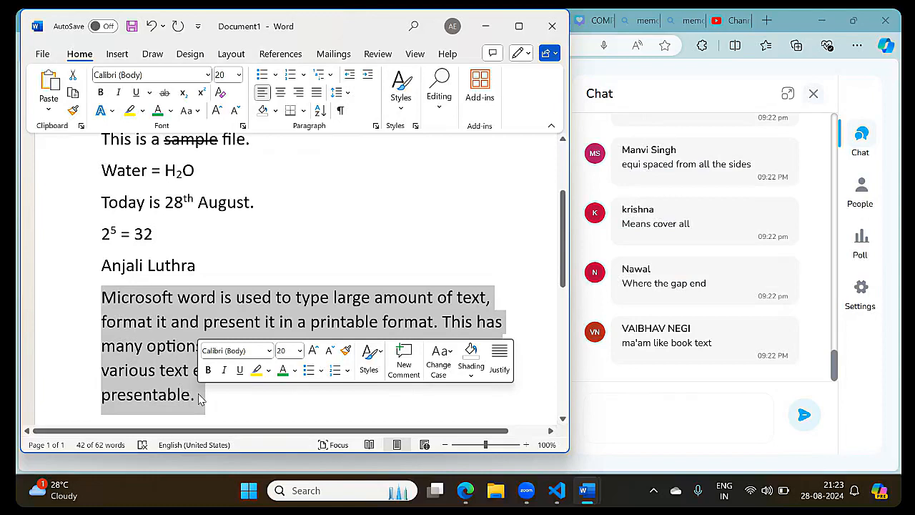
{"action": "left_click", "coordinate": [282, 94]}
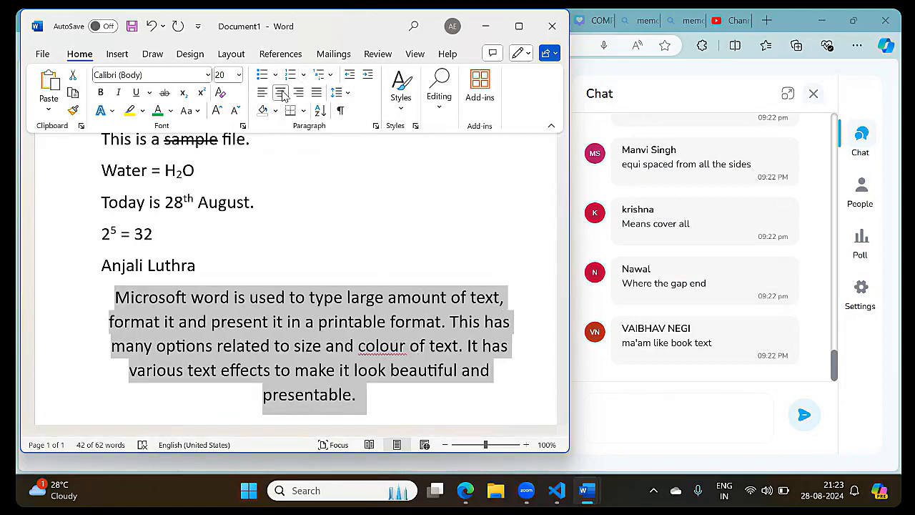
{"action": "left_click", "coordinate": [299, 94]}
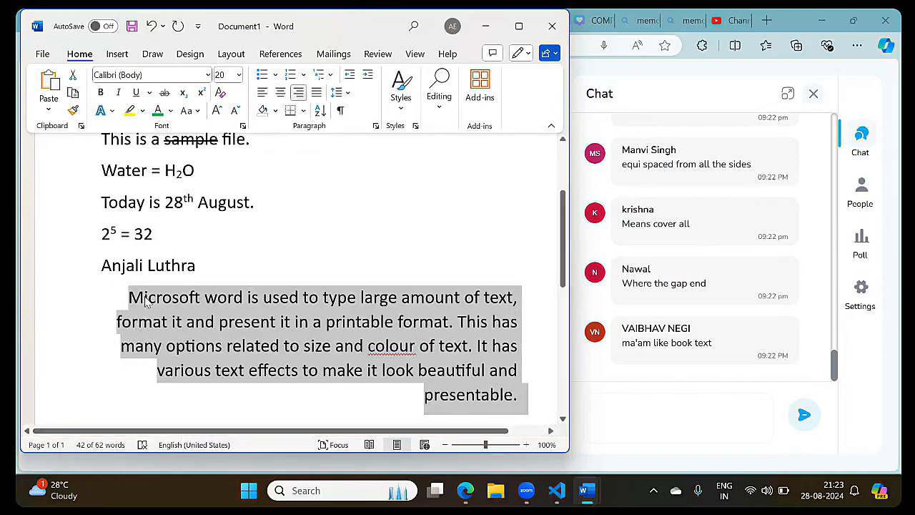
{"action": "left_click", "coordinate": [316, 94]}
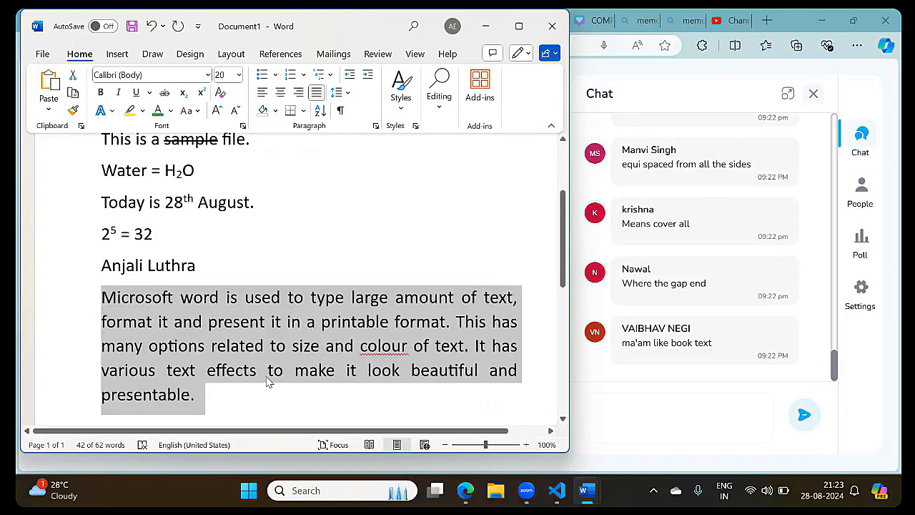
{"action": "left_click", "coordinate": [374, 210]}
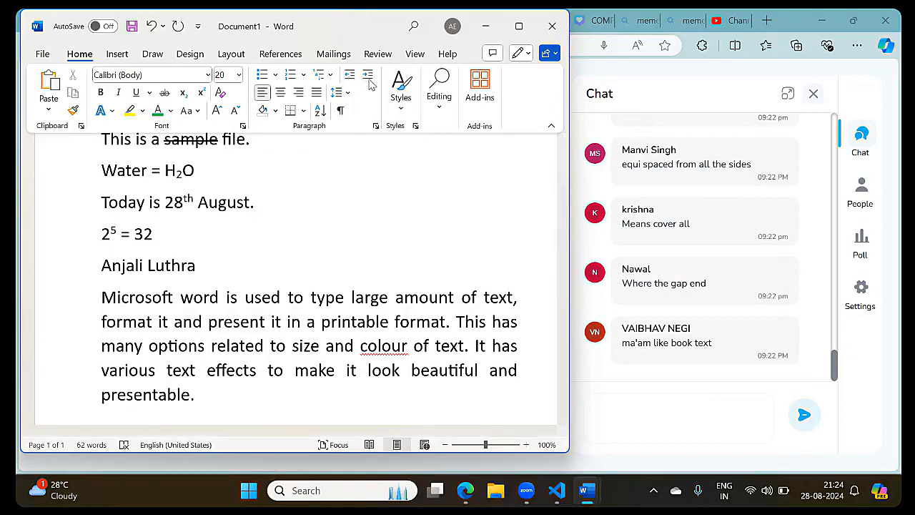
Increase and decrease the "Microsoft word" paragraph's indent by one level, and set its line spacing to 1.0
{"action": "left_click", "coordinate": [136, 298]}
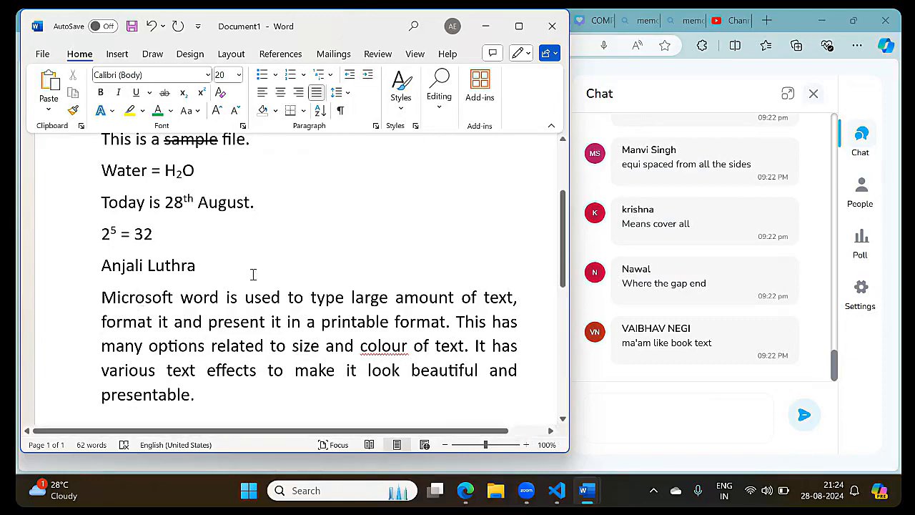
{"action": "left_click", "coordinate": [366, 79]}
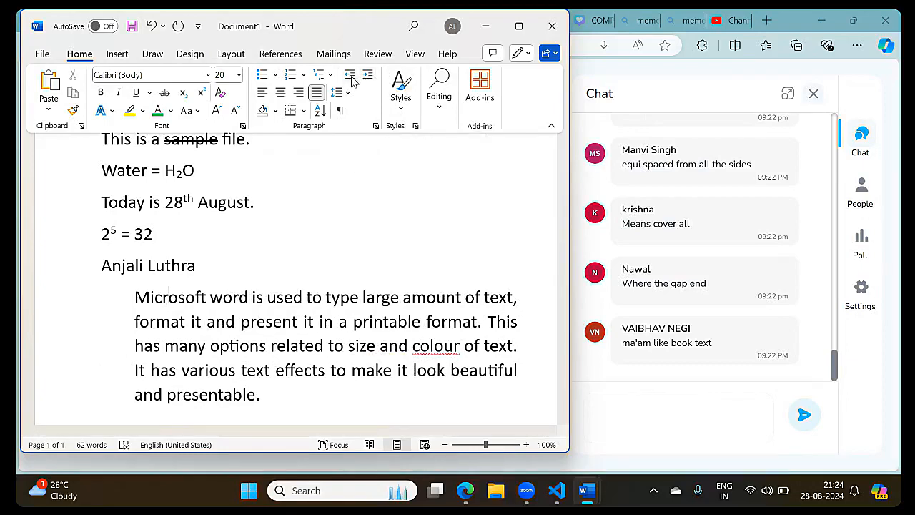
{"action": "left_click", "coordinate": [351, 77]}
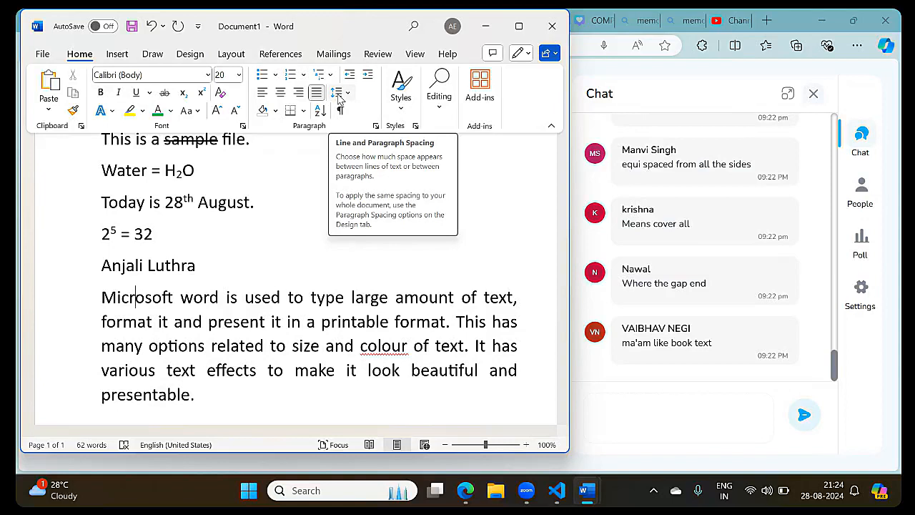
{"action": "left_click", "coordinate": [349, 100]}
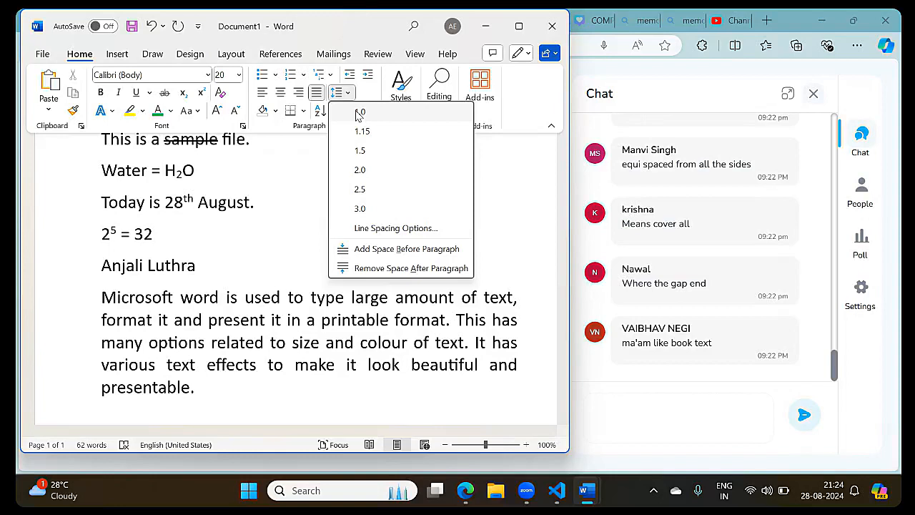
{"action": "left_click", "coordinate": [359, 113]}
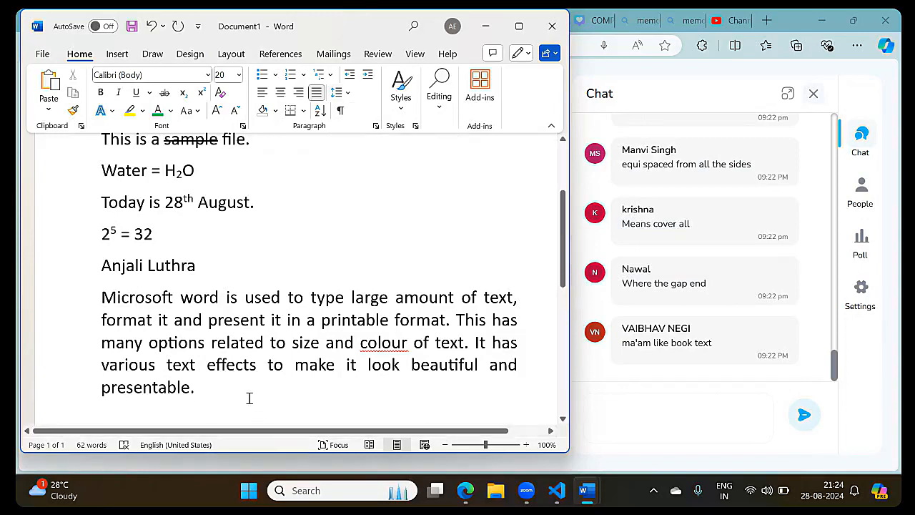
Add the heading line "Important Features" below the "Microsoft word" paragraph
{"action": "key", "text": "Return"}
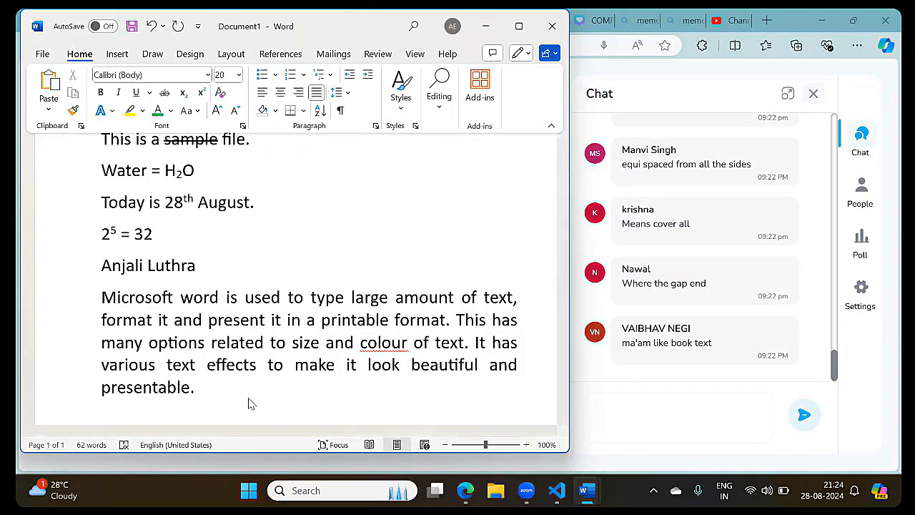
{"action": "scroll", "coordinate": [248, 404], "scroll_direction": "down", "scroll_amount": 3}
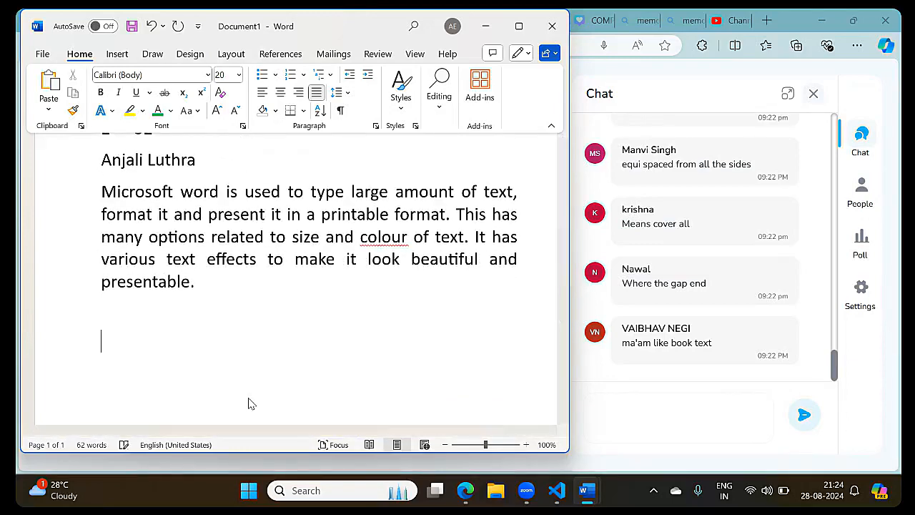
{"action": "type", "text": "Import"}
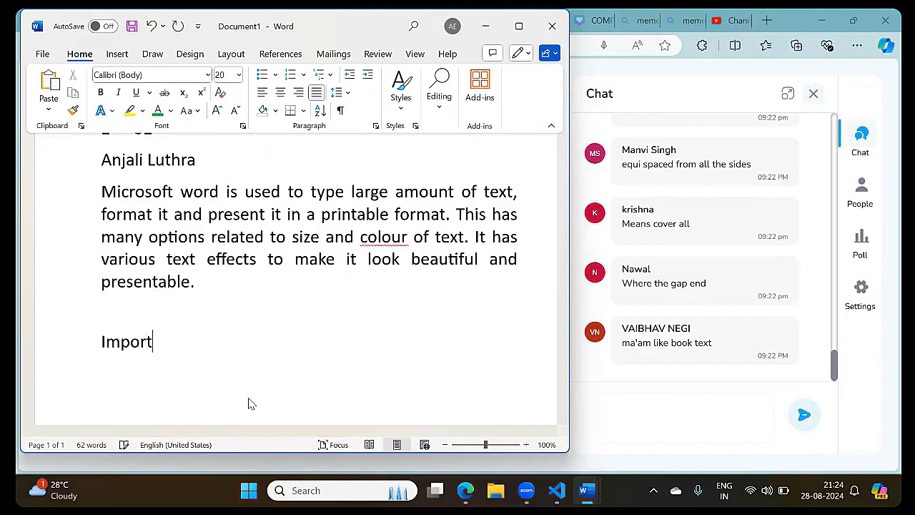
{"action": "type", "text": "ant Features"}
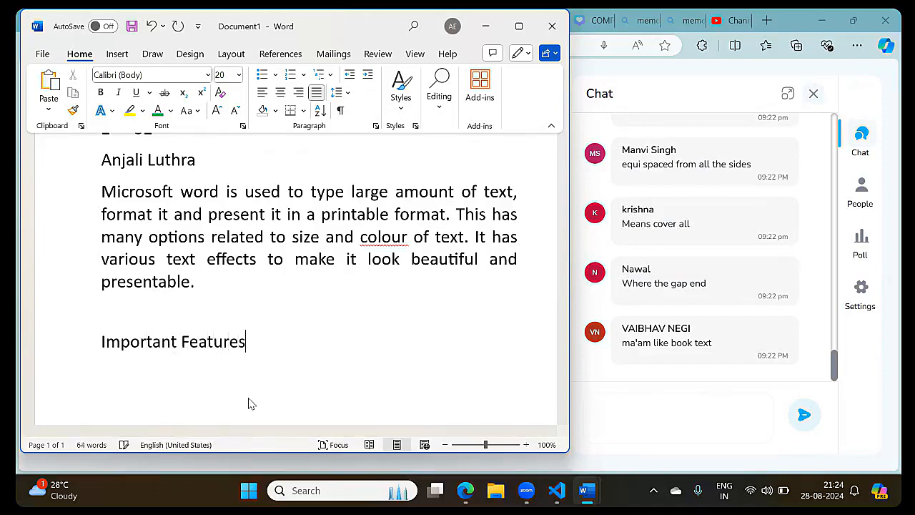
{"action": "key", "text": "Return"}
Create a bulleted list under "Important Features" with the items Mail Merge, Tables, Formatting and Hyperlink
{"action": "left_click", "coordinate": [265, 80]}
{"action": "type", "text": "Mail Mer"}
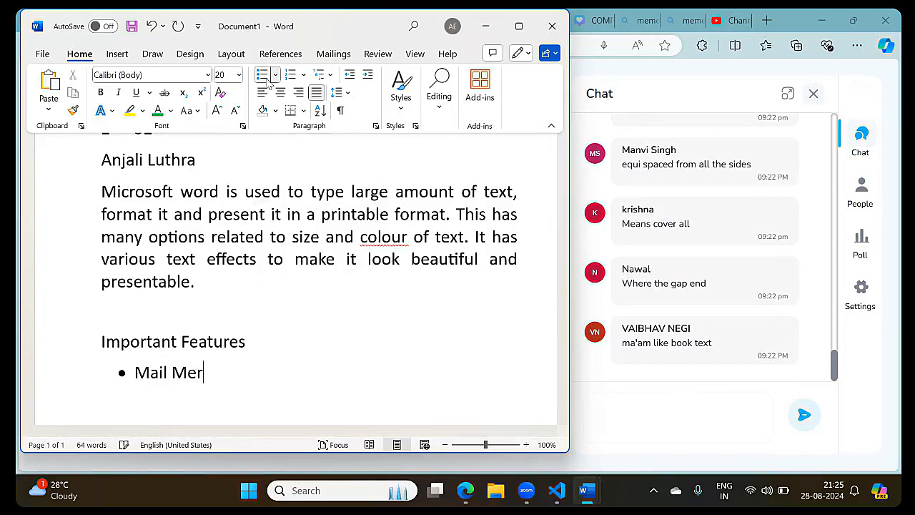
{"action": "type", "text": "ge"}
{"action": "key", "text": "Return"}
{"action": "type", "text": "Tb"}
{"action": "key", "text": "BackSpace"}
{"action": "type", "text": "ables"}
{"action": "key", "text": "Return"}
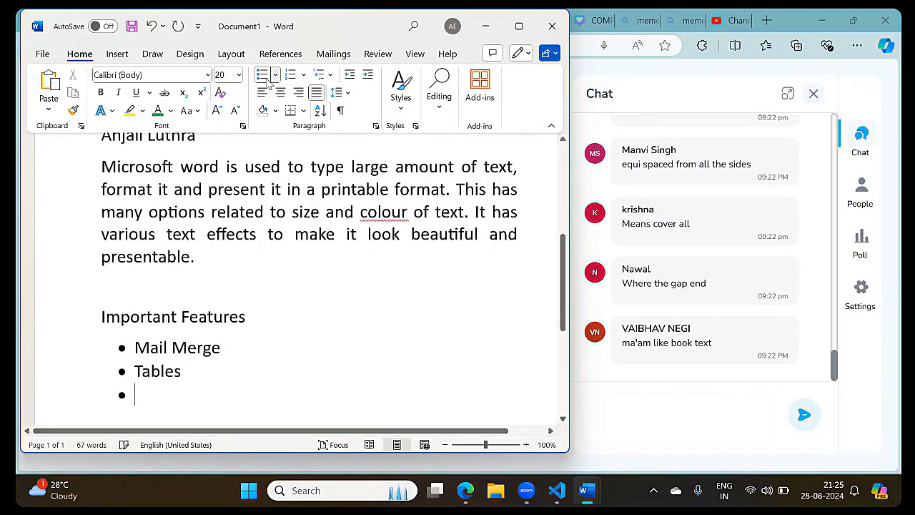
{"action": "type", "text": "Formatting"}
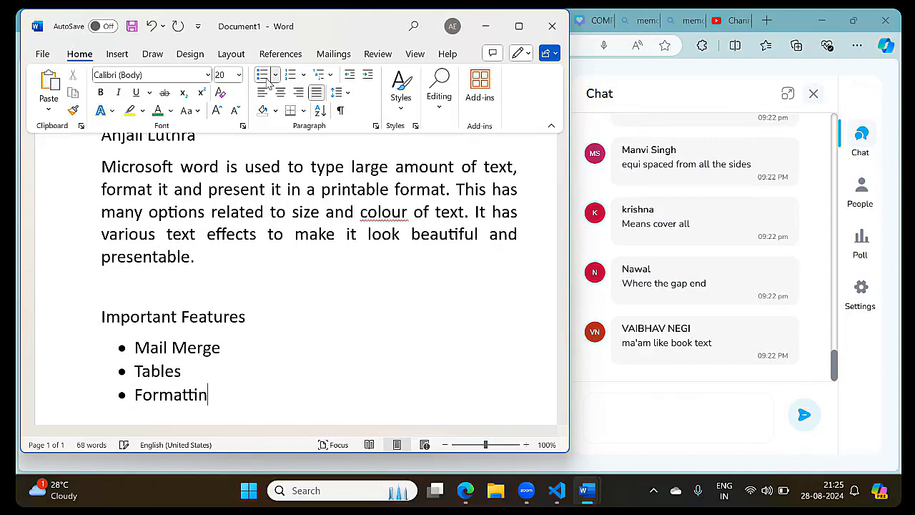
{"action": "key", "text": "Return"}
{"action": "type", "text": "Hyperlink"}
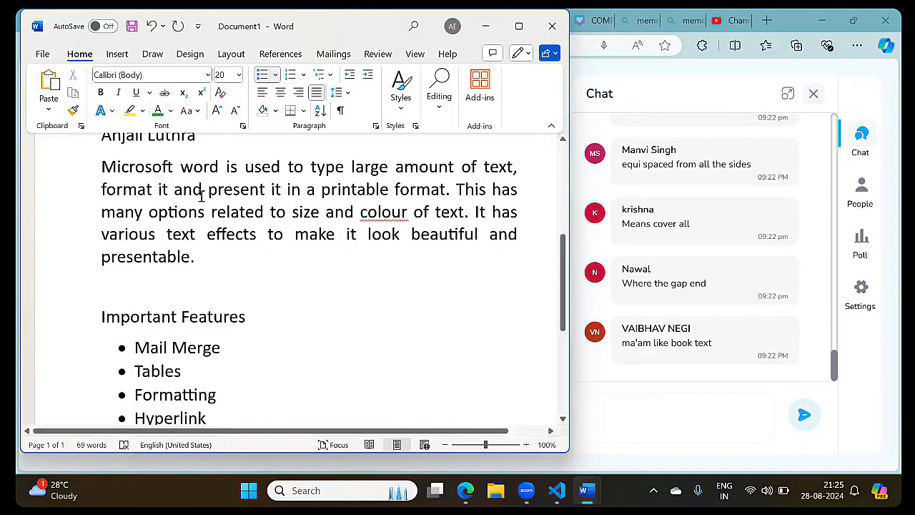
{"action": "scroll", "coordinate": [202, 197], "scroll_direction": "down", "scroll_amount": 2}
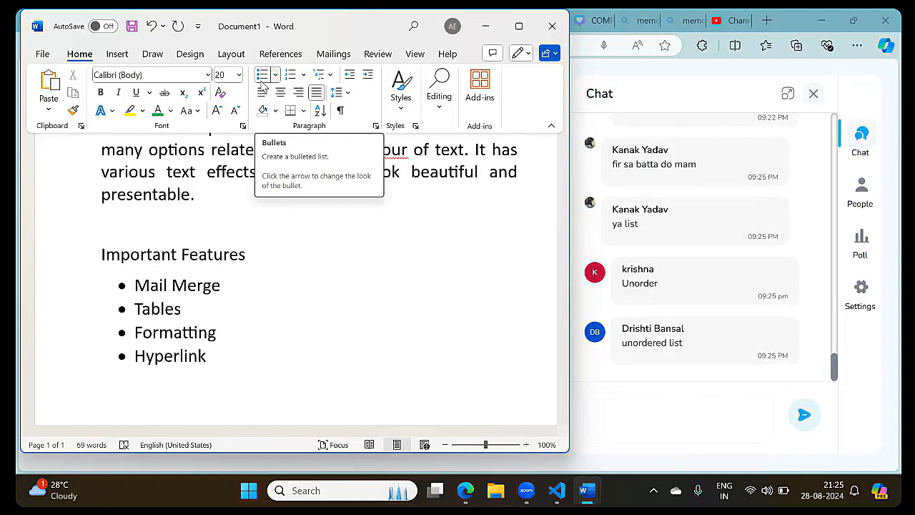
{"action": "left_click", "coordinate": [117, 56]}
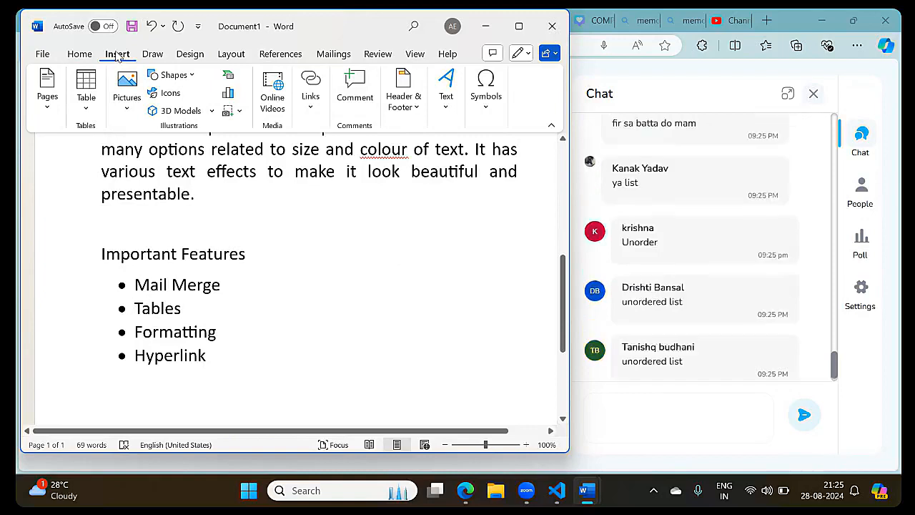
{"action": "left_click", "coordinate": [80, 58]}
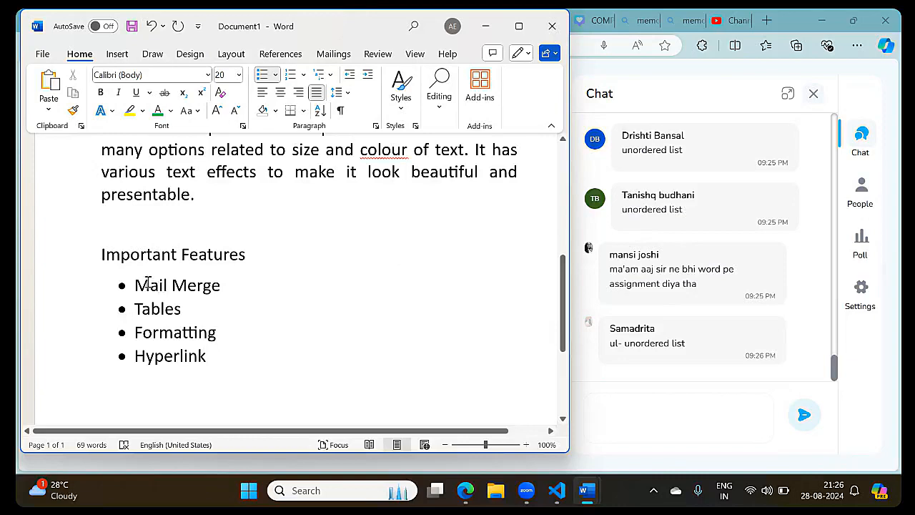
Change the bullets of all four feature list items to the multicoloured cross symbol from the bullet library
{"action": "left_click_drag", "start_coordinate": [135, 285], "coordinate": [172, 358]}
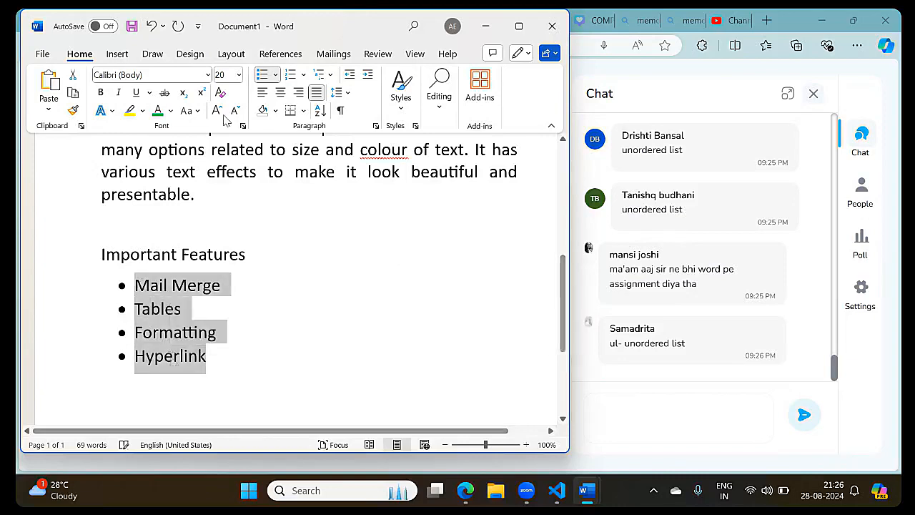
{"action": "left_click", "coordinate": [276, 75]}
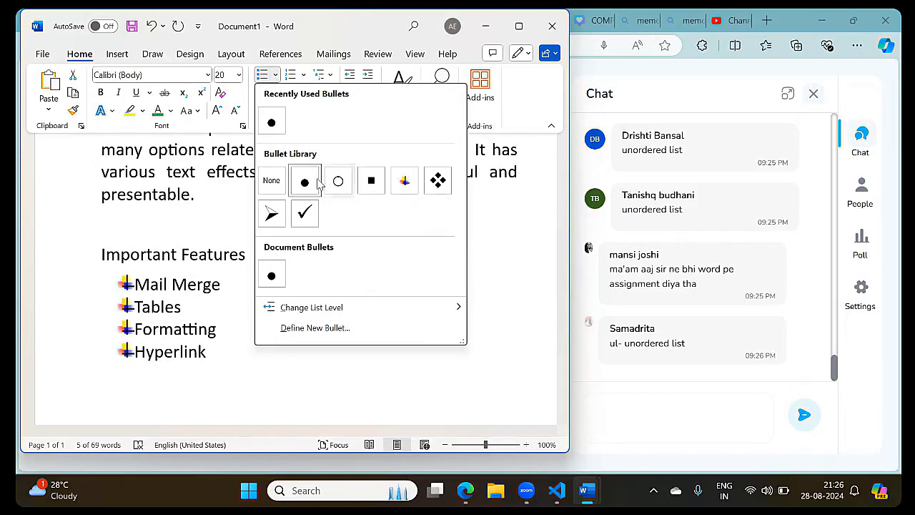
{"action": "left_click", "coordinate": [405, 183]}
{"action": "left_click", "coordinate": [385, 293]}
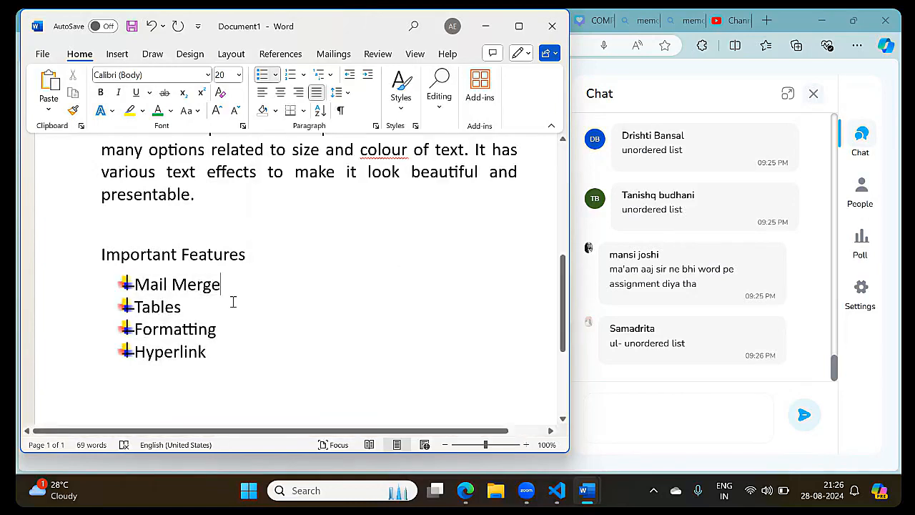
Browse the local files for a picture to define as the feature list's new bullet, and cancel the definition
{"action": "left_click_drag", "start_coordinate": [136, 286], "coordinate": [192, 379]}
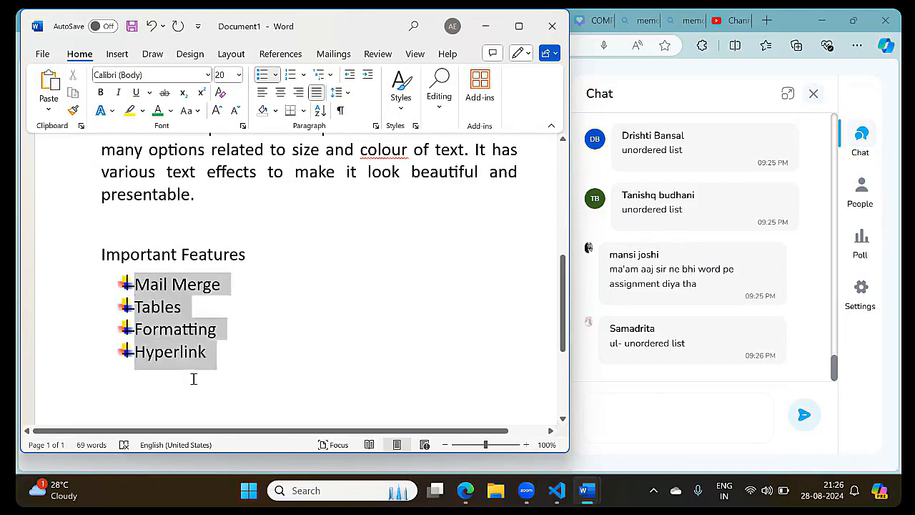
{"action": "left_click", "coordinate": [275, 74]}
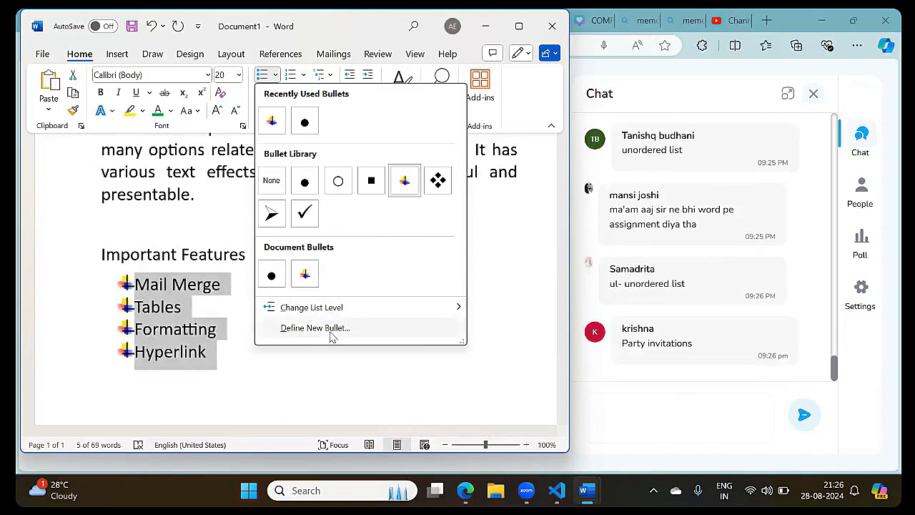
{"action": "mouse_move", "coordinate": [338, 307]}
{"action": "left_click", "coordinate": [331, 329]}
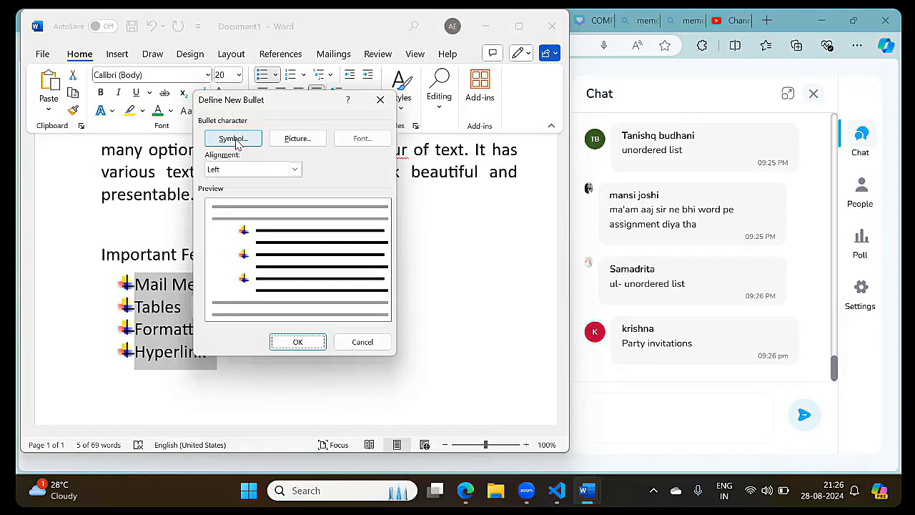
{"action": "left_click", "coordinate": [296, 139]}
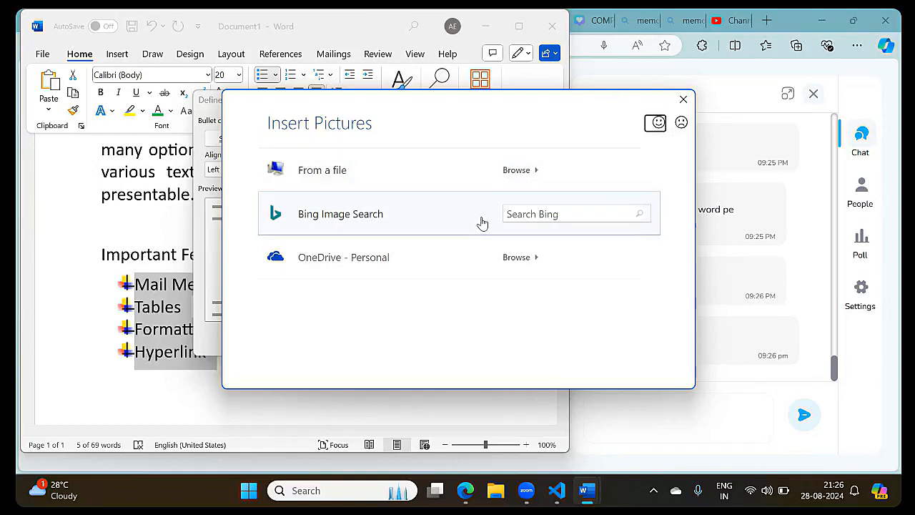
{"action": "left_click", "coordinate": [516, 171]}
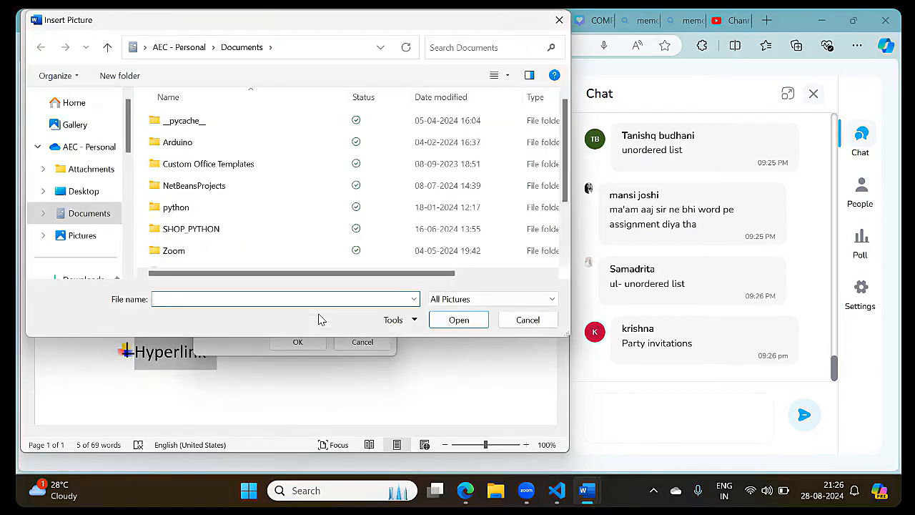
{"action": "scroll", "coordinate": [97, 244], "scroll_direction": "down", "scroll_amount": 5}
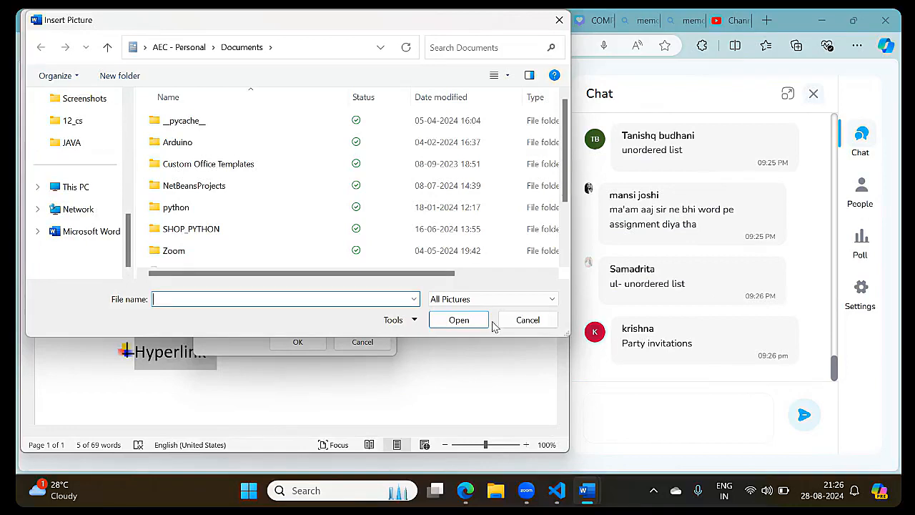
{"action": "left_click", "coordinate": [526, 322]}
{"action": "left_click", "coordinate": [362, 342]}
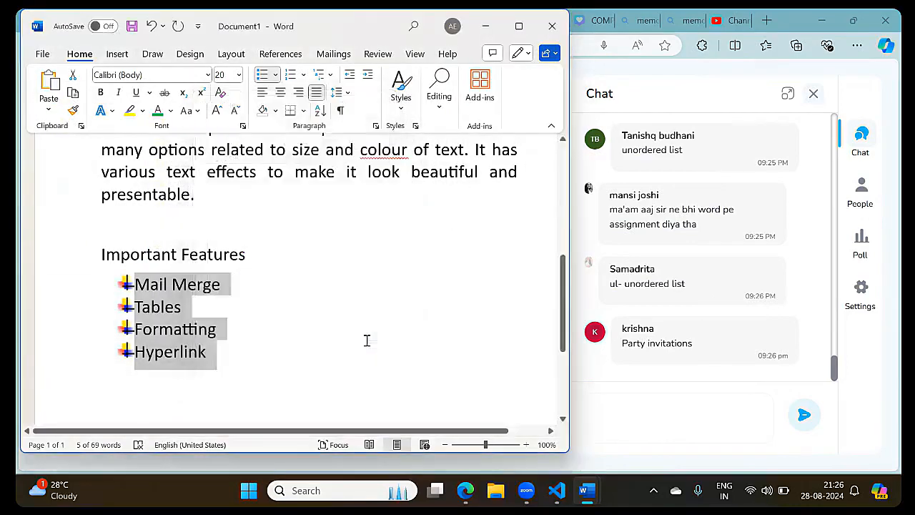
Convert the four feature items to a numbered list and apply the a), b), c) number format
{"action": "left_click", "coordinate": [290, 75]}
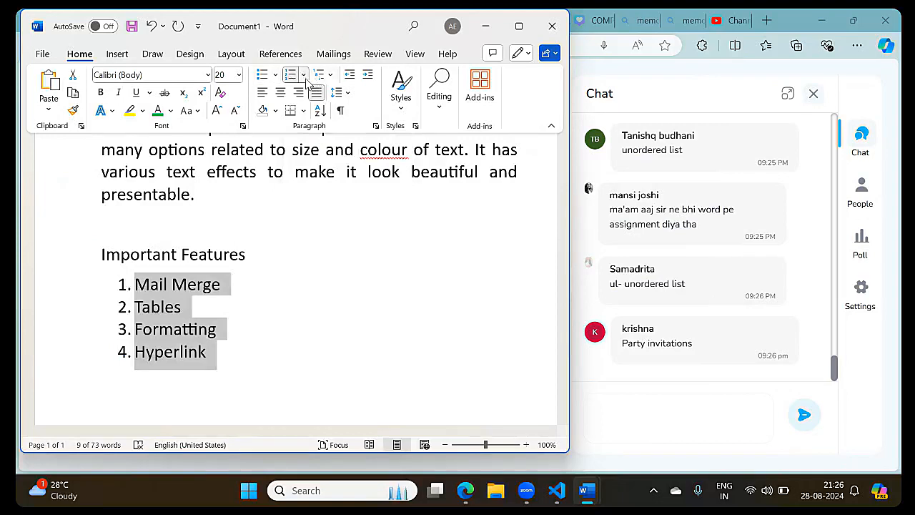
{"action": "left_click", "coordinate": [303, 75]}
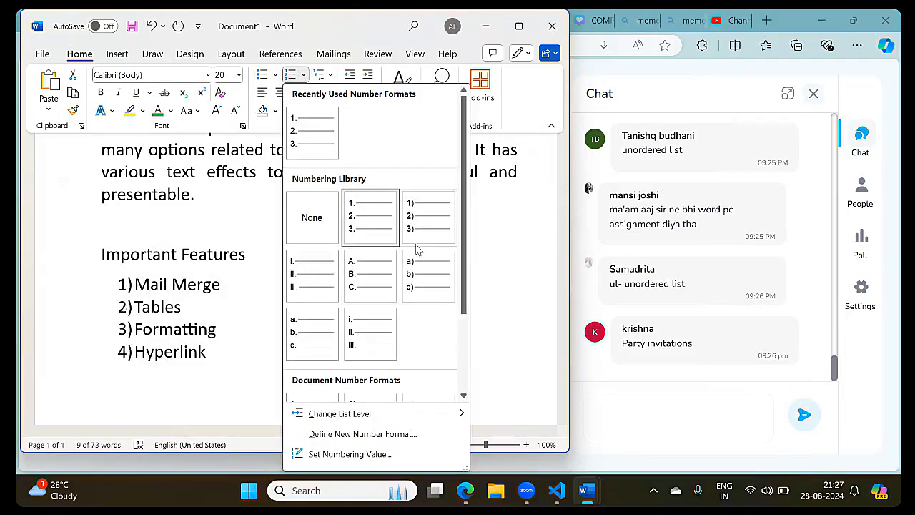
{"action": "scroll", "coordinate": [374, 345], "scroll_direction": "down", "scroll_amount": 3}
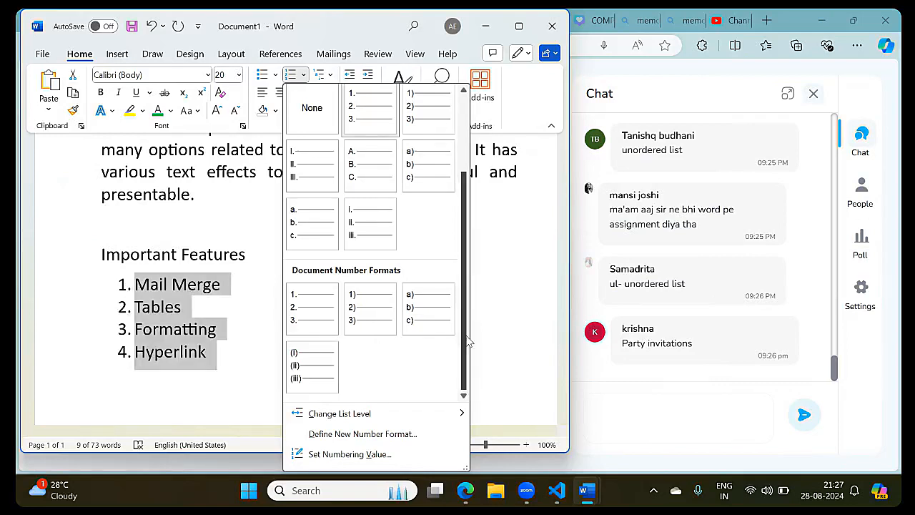
{"action": "left_click", "coordinate": [439, 331]}
{"action": "left_click", "coordinate": [440, 331]}
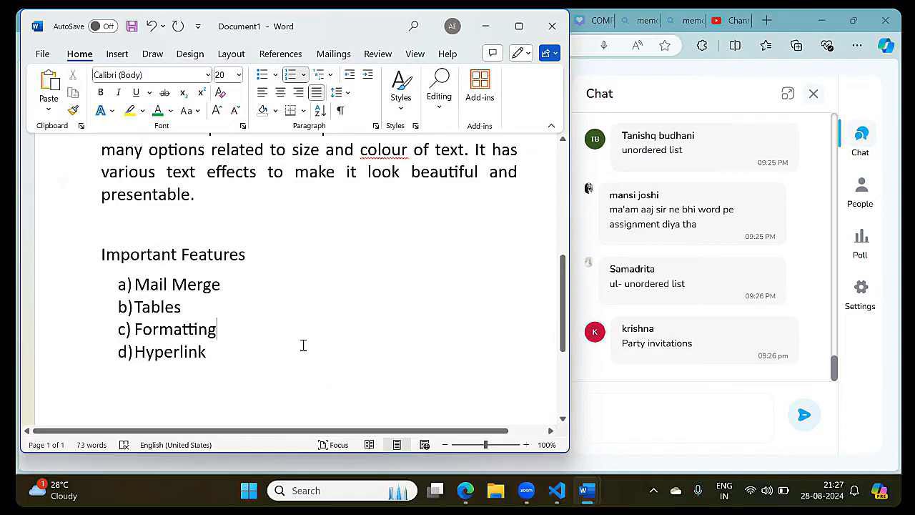
Start a new line without a list letter below the last feature item, Hyperlink
{"action": "key", "text": "super+s"}
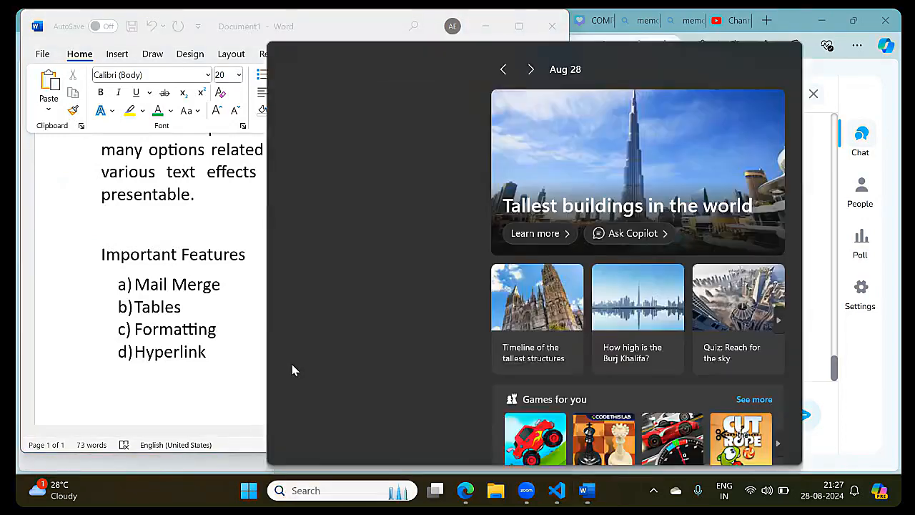
{"action": "left_click", "coordinate": [216, 392]}
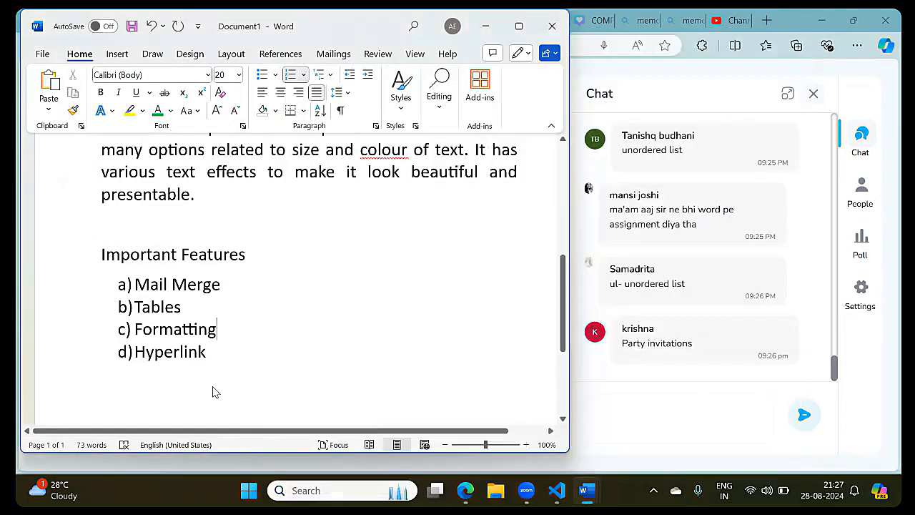
{"action": "left_click", "coordinate": [291, 372]}
{"action": "key", "text": "Return"}
{"action": "key", "text": "BackSpace"}
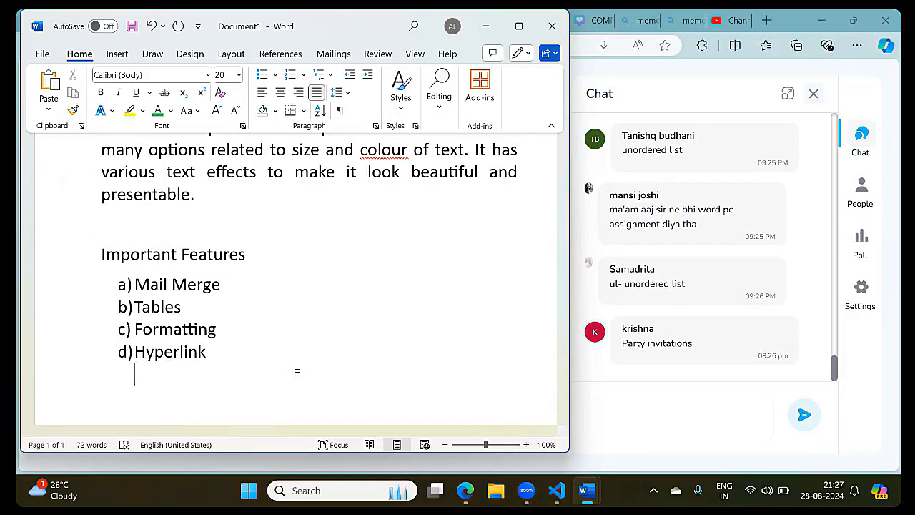
Insert a blank page after the feature list and place the cursor on the new page
{"action": "left_click", "coordinate": [118, 56]}
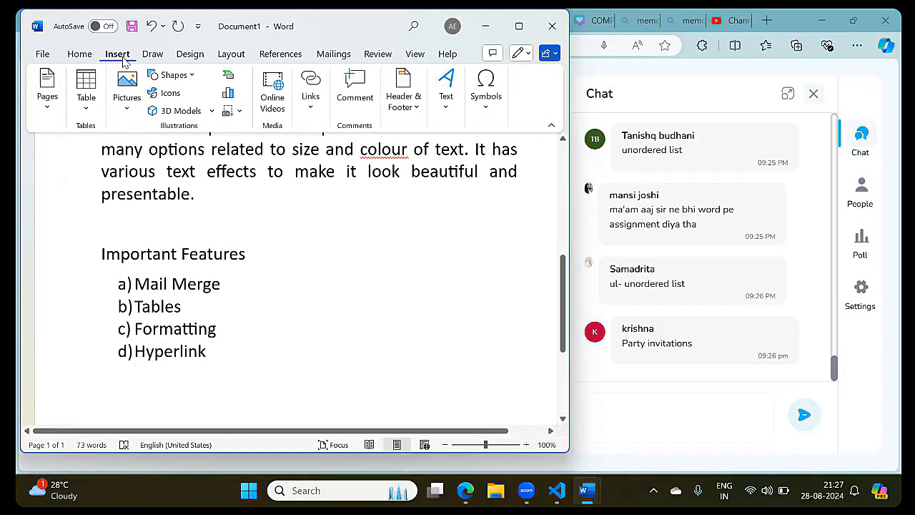
{"action": "left_click", "coordinate": [45, 112]}
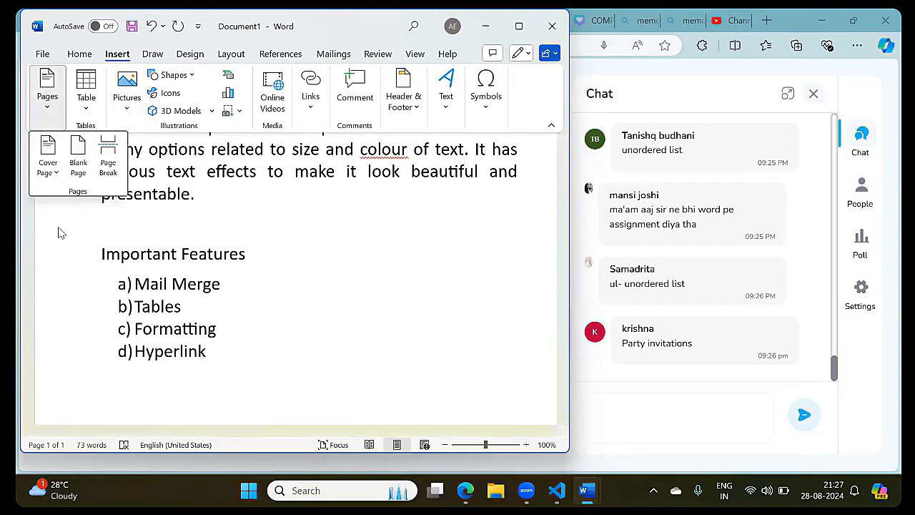
{"action": "left_click", "coordinate": [79, 163]}
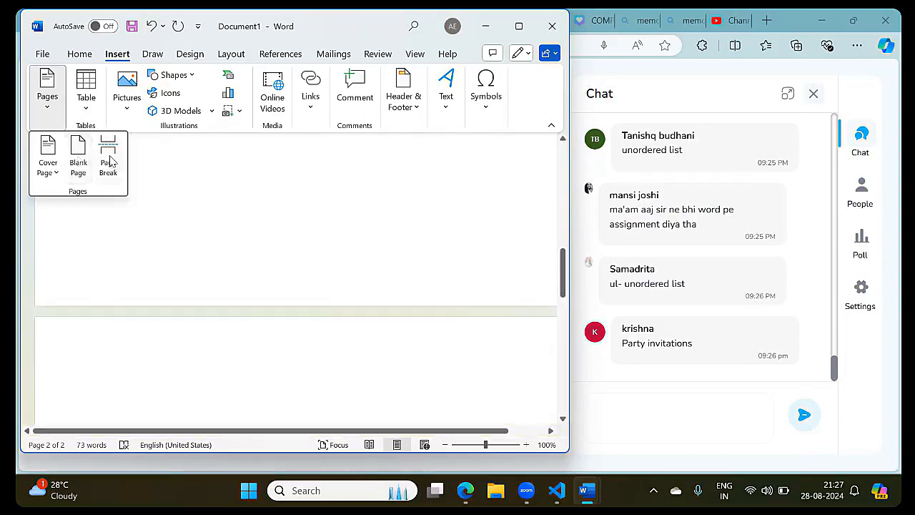
{"action": "left_click", "coordinate": [155, 337]}
{"action": "scroll", "coordinate": [203, 404], "scroll_direction": "down", "scroll_amount": 3}
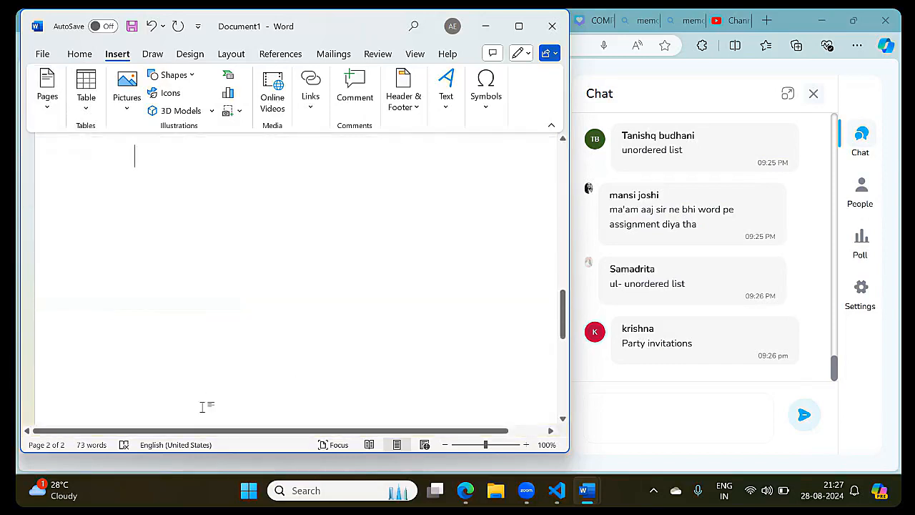
{"action": "scroll", "coordinate": [201, 217], "scroll_direction": "up", "scroll_amount": 1}
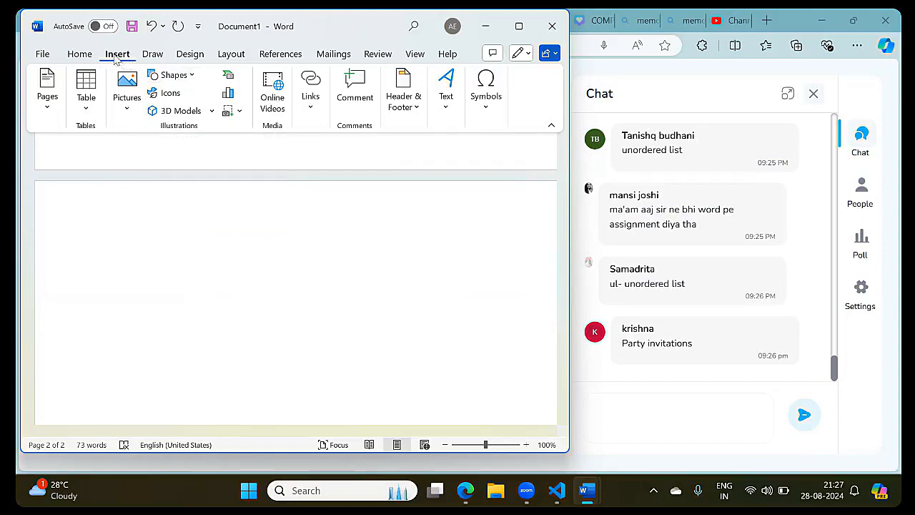
{"action": "left_click", "coordinate": [80, 54]}
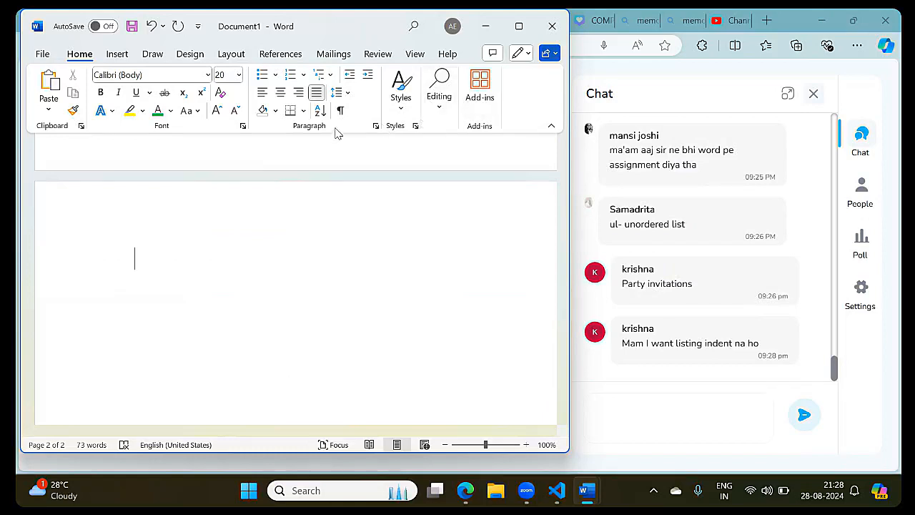
{"action": "scroll", "coordinate": [222, 191], "scroll_direction": "up", "scroll_amount": 5}
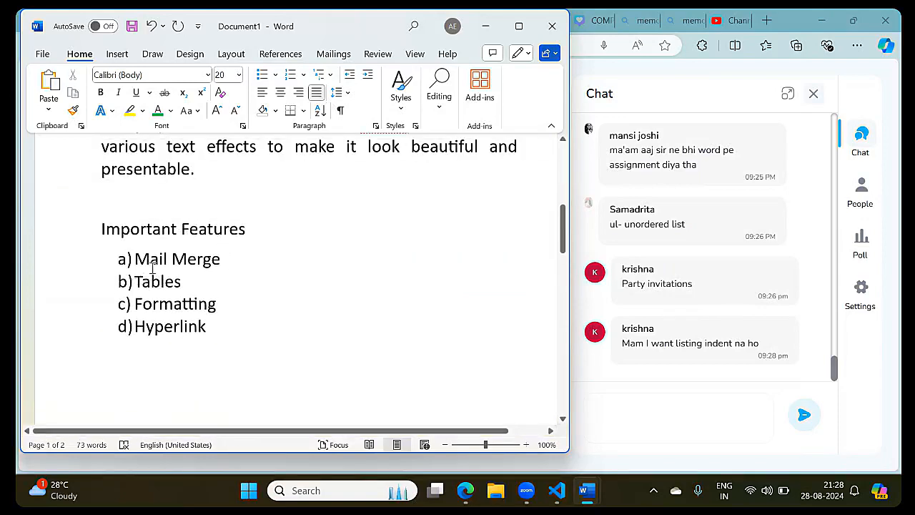
Decrease the indent of the four lettered feature items, Mail Merge through Hyperlink, by one level
{"action": "left_click", "coordinate": [147, 258]}
{"action": "left_click_drag", "start_coordinate": [136, 259], "coordinate": [207, 328]}
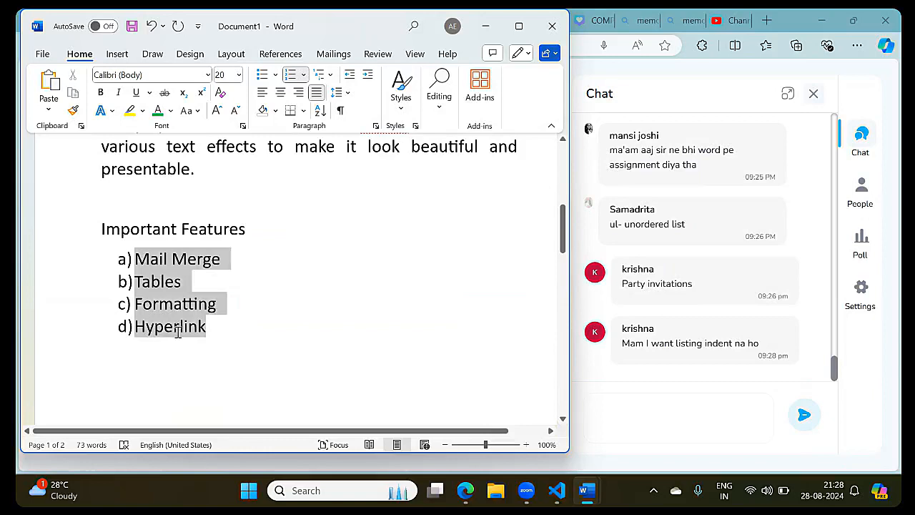
{"action": "left_click", "coordinate": [349, 77]}
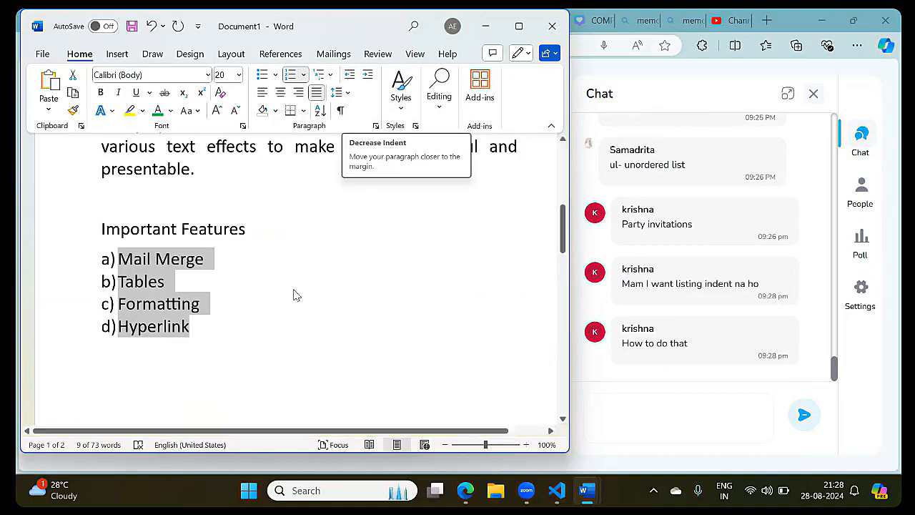
Draw a large Scroll: Vertical shape from the Stars and Banners group on the blank second page
{"action": "scroll", "coordinate": [288, 314], "scroll_direction": "down", "scroll_amount": 4}
{"action": "scroll", "coordinate": [288, 315], "scroll_direction": "down", "scroll_amount": 5}
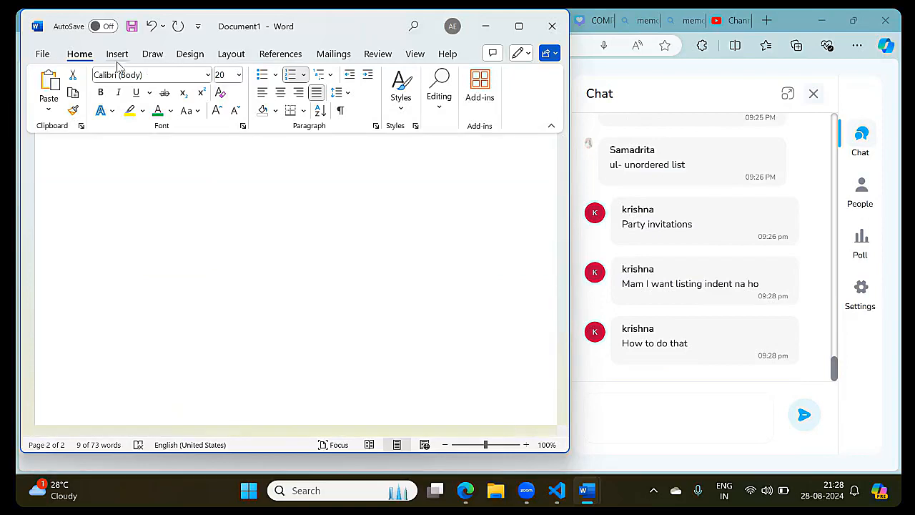
{"action": "left_click", "coordinate": [152, 54]}
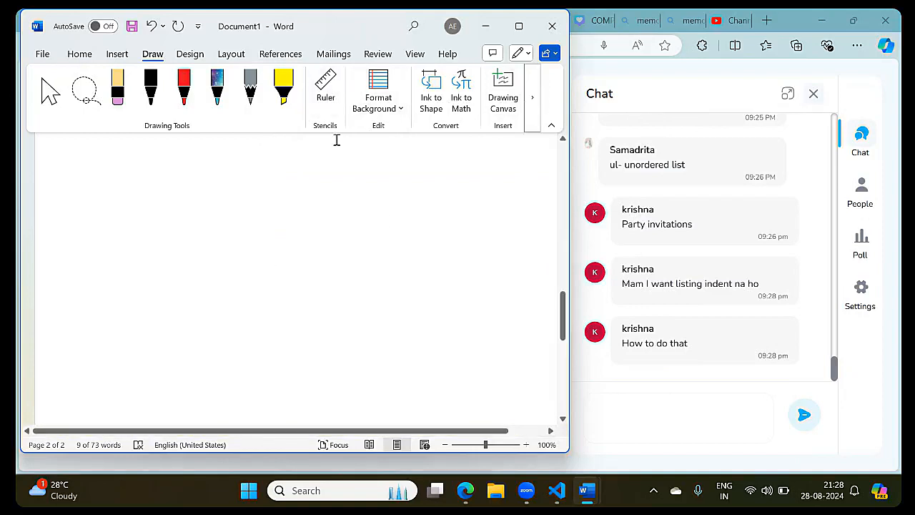
{"action": "left_click", "coordinate": [117, 55]}
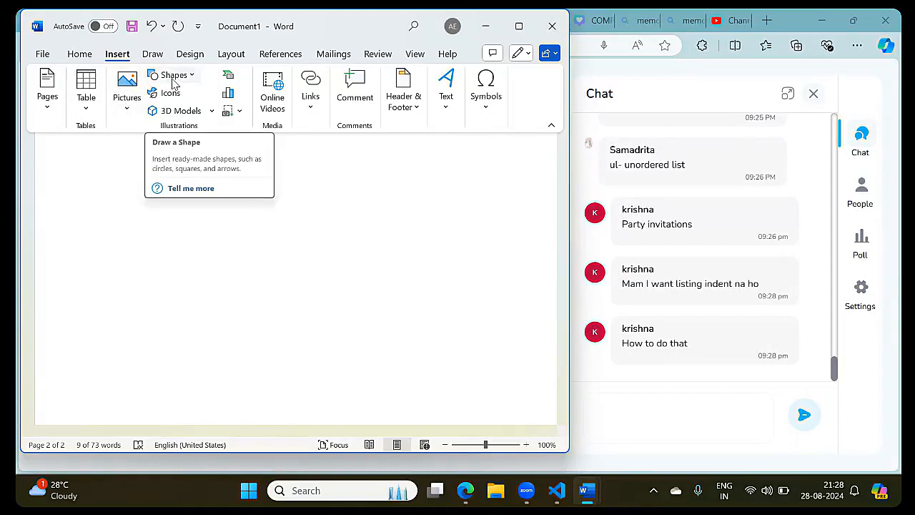
{"action": "left_click", "coordinate": [193, 79]}
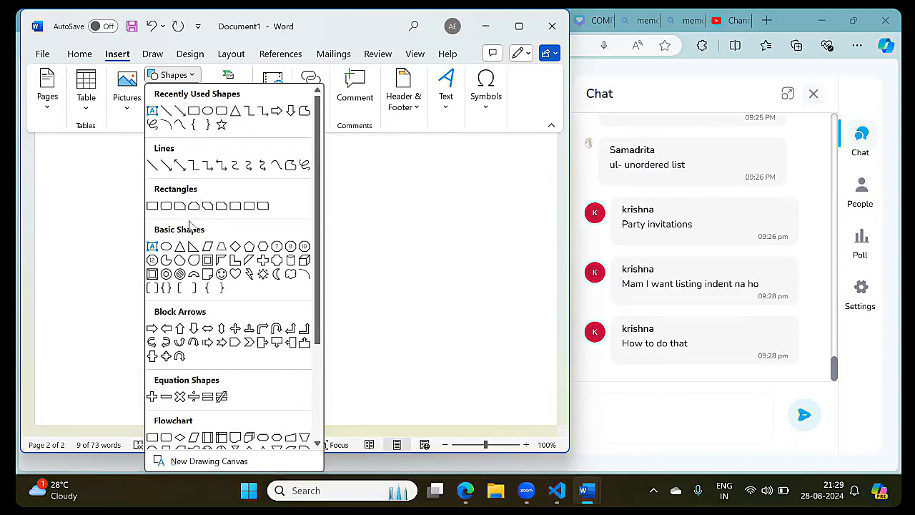
{"action": "scroll", "coordinate": [234, 365], "scroll_direction": "down", "scroll_amount": 3}
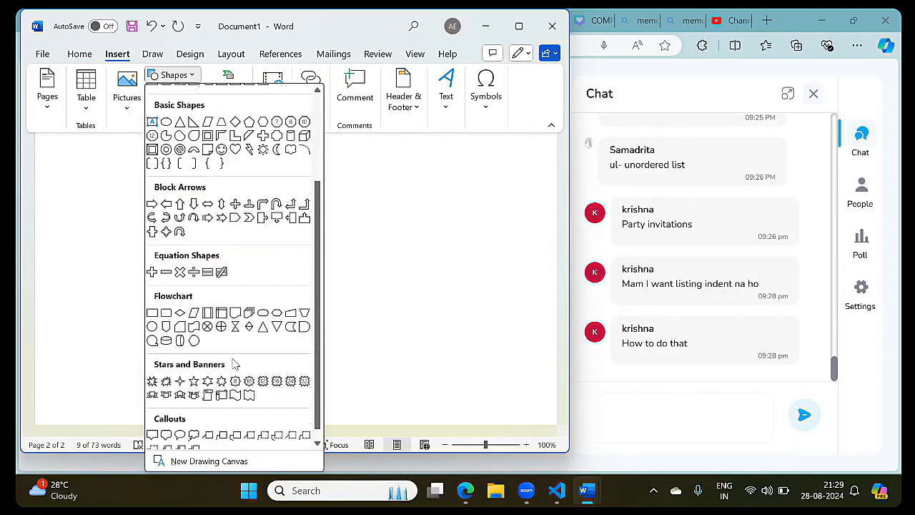
{"action": "scroll", "coordinate": [235, 364], "scroll_direction": "down", "scroll_amount": 1}
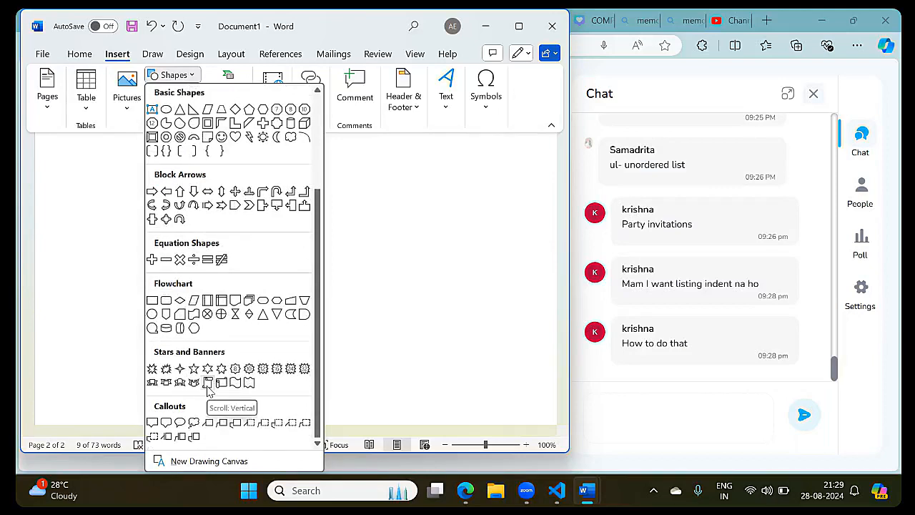
{"action": "left_click", "coordinate": [208, 383]}
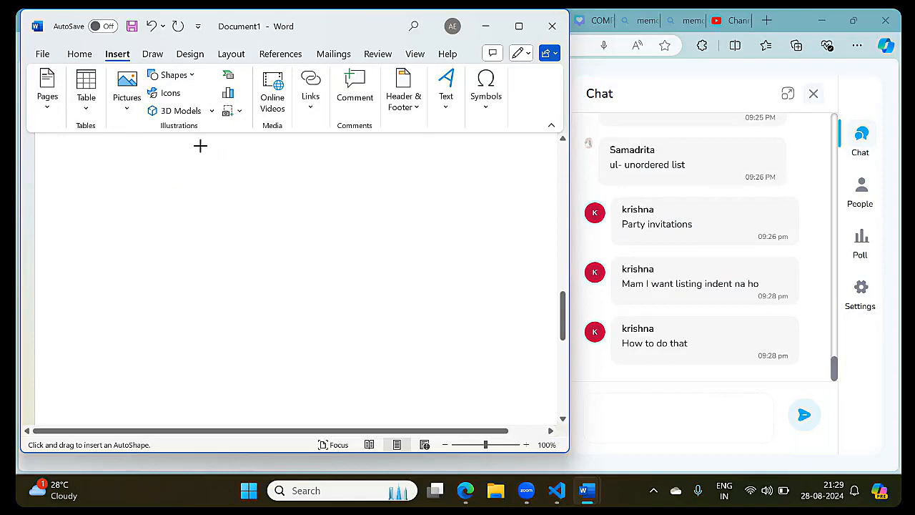
{"action": "left_click_drag", "start_coordinate": [200, 146], "coordinate": [542, 490]}
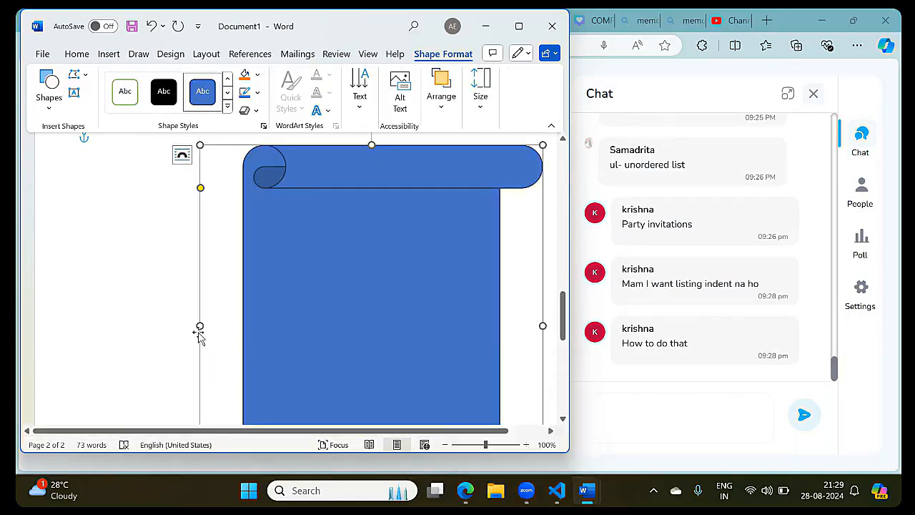
Widen the scroll shape by extending its left edge close to the page's left edge
{"action": "left_click_drag", "start_coordinate": [200, 326], "coordinate": [62, 320]}
{"action": "scroll", "coordinate": [224, 324], "scroll_direction": "down", "scroll_amount": 3}
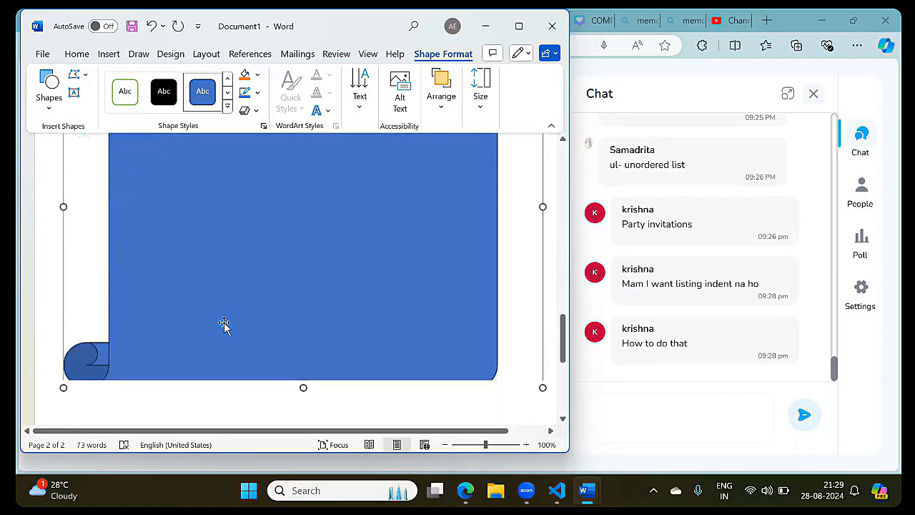
{"action": "scroll", "coordinate": [224, 324], "scroll_direction": "up", "scroll_amount": 5}
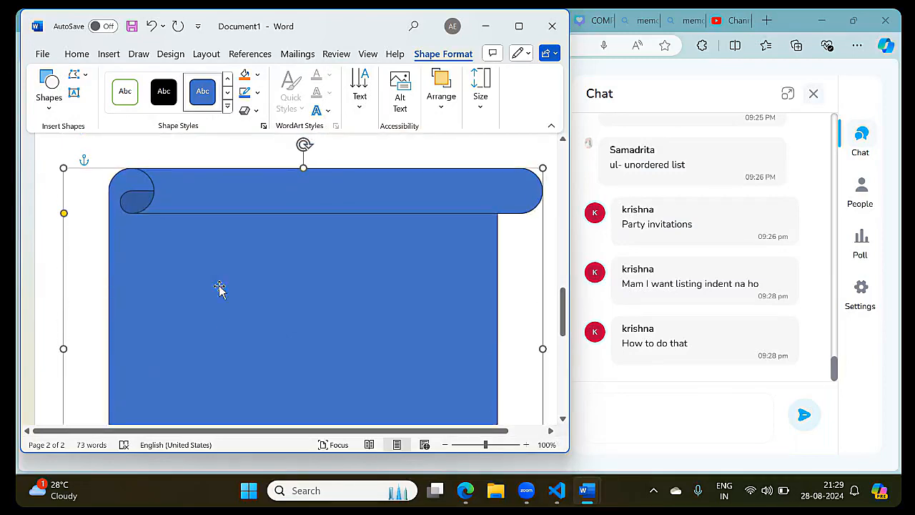
Fill the scroll shape with the Linear Down gradient from the dark variations
{"action": "left_click", "coordinate": [258, 75]}
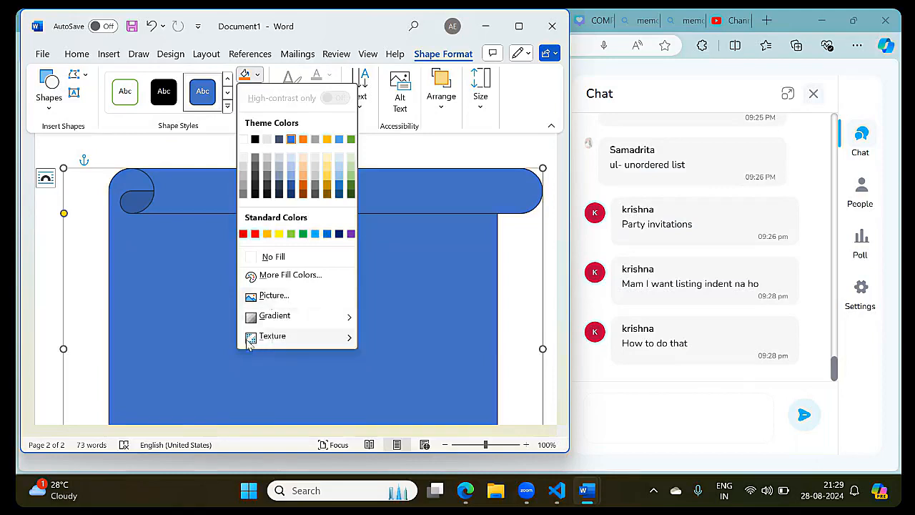
{"action": "mouse_move", "coordinate": [262, 319]}
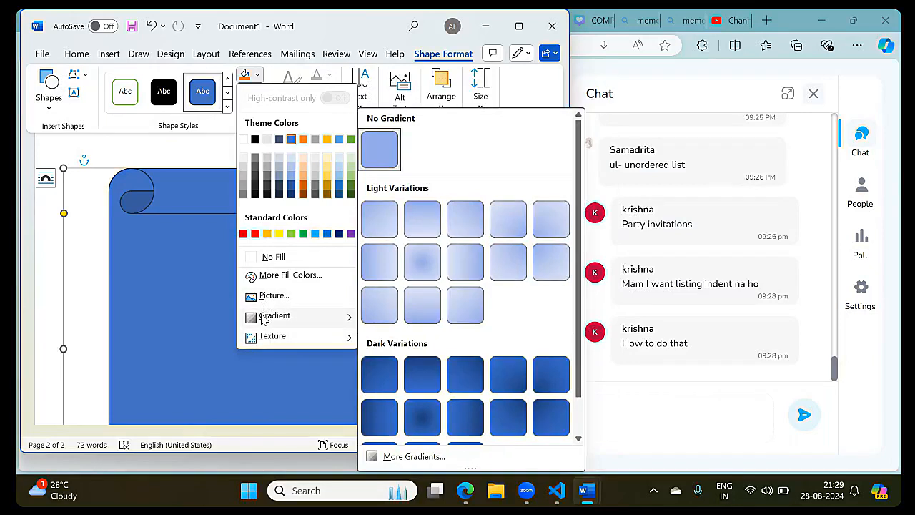
{"action": "mouse_move", "coordinate": [262, 343]}
{"action": "scroll", "coordinate": [406, 338], "scroll_direction": "down", "scroll_amount": 1}
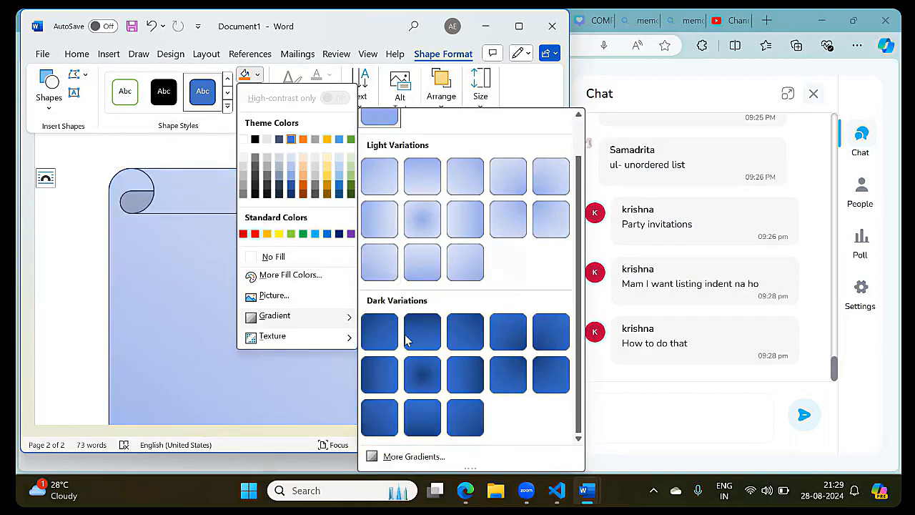
{"action": "scroll", "coordinate": [406, 341], "scroll_direction": "up", "scroll_amount": 1}
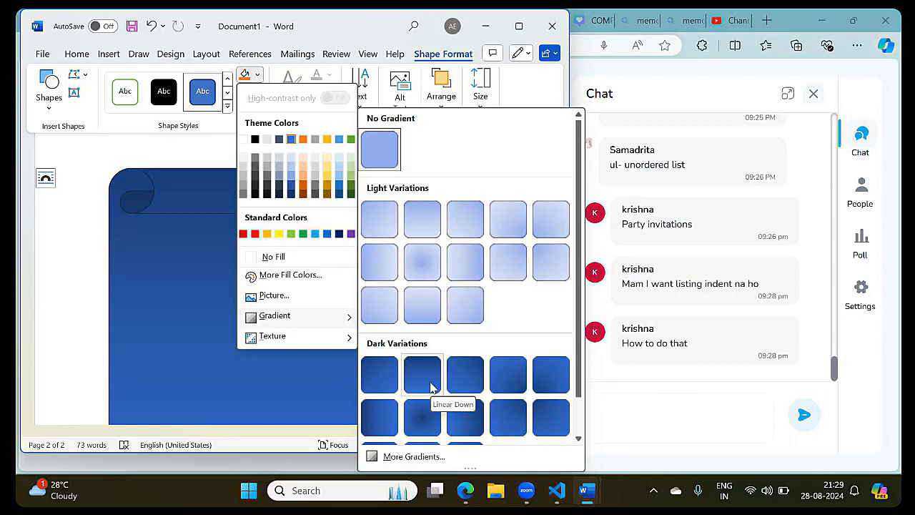
{"action": "left_click", "coordinate": [430, 387]}
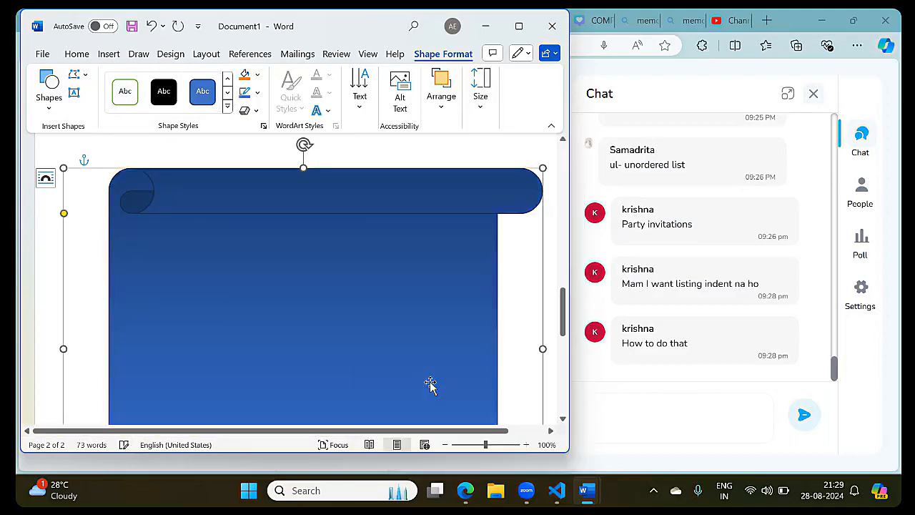
Add the text "ARE YOU READY FOR FRESHER" inside the scroll shape
{"action": "scroll", "coordinate": [425, 370], "scroll_direction": "down", "scroll_amount": 3}
{"action": "scroll", "coordinate": [425, 370], "scroll_direction": "up", "scroll_amount": 4}
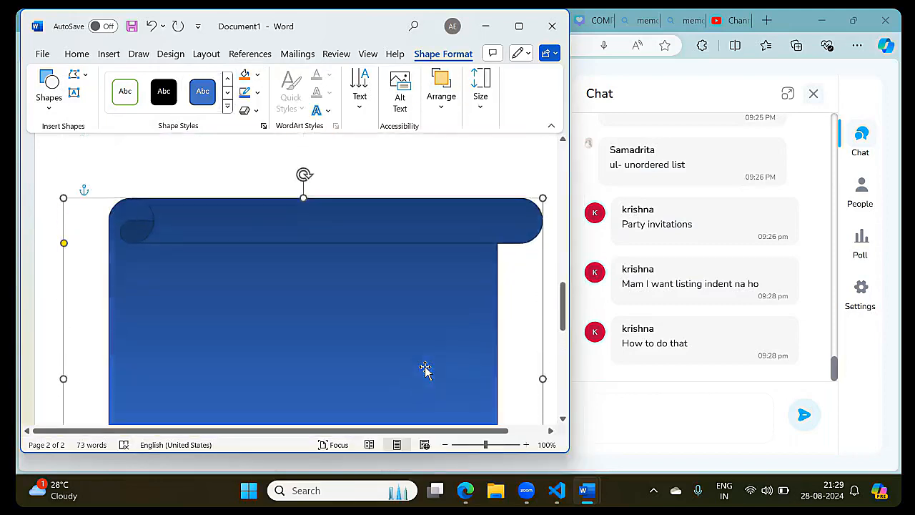
{"action": "scroll", "coordinate": [425, 369], "scroll_direction": "down", "scroll_amount": 1}
{"action": "scroll", "coordinate": [425, 369], "scroll_direction": "down", "scroll_amount": 3}
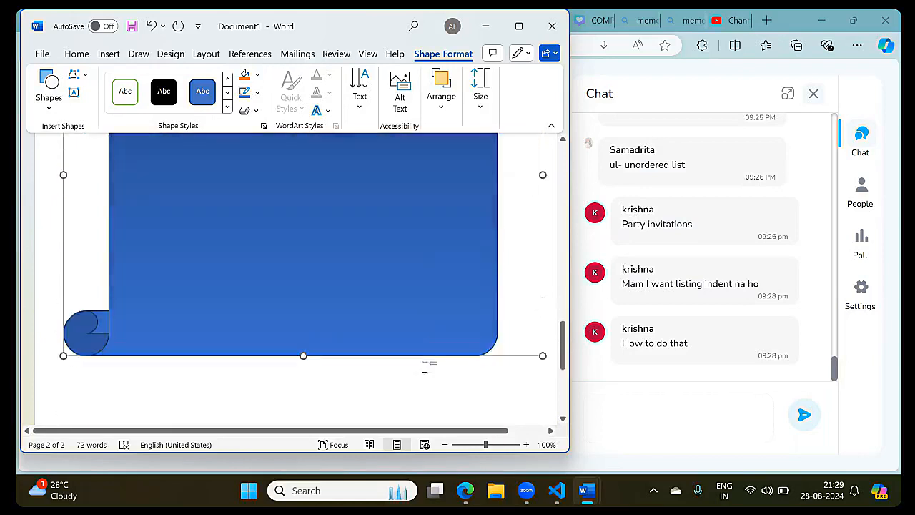
{"action": "scroll", "coordinate": [425, 369], "scroll_direction": "up", "scroll_amount": 4}
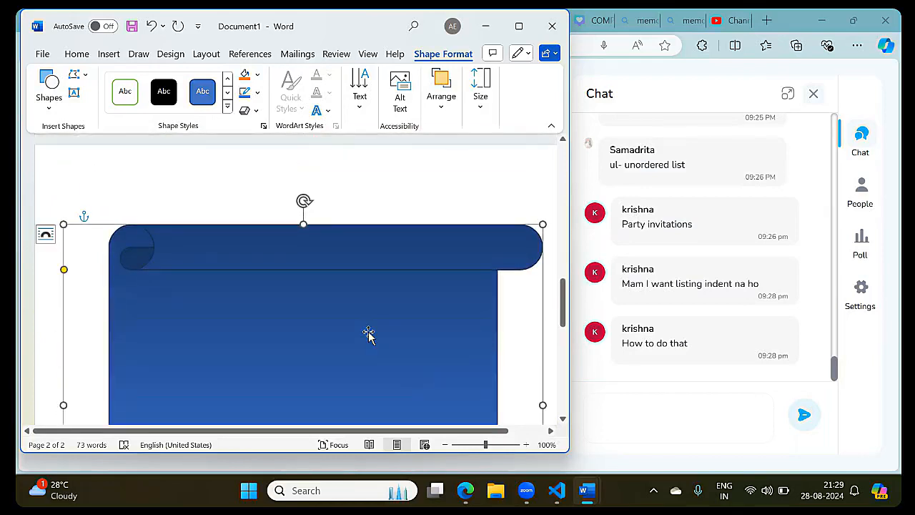
{"action": "scroll", "coordinate": [368, 333], "scroll_direction": "down", "scroll_amount": 2}
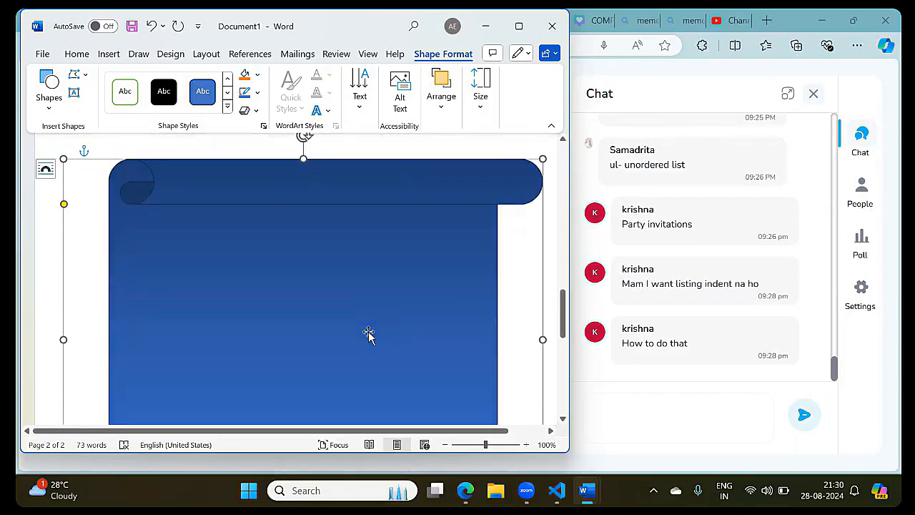
{"action": "right_click", "coordinate": [369, 334]}
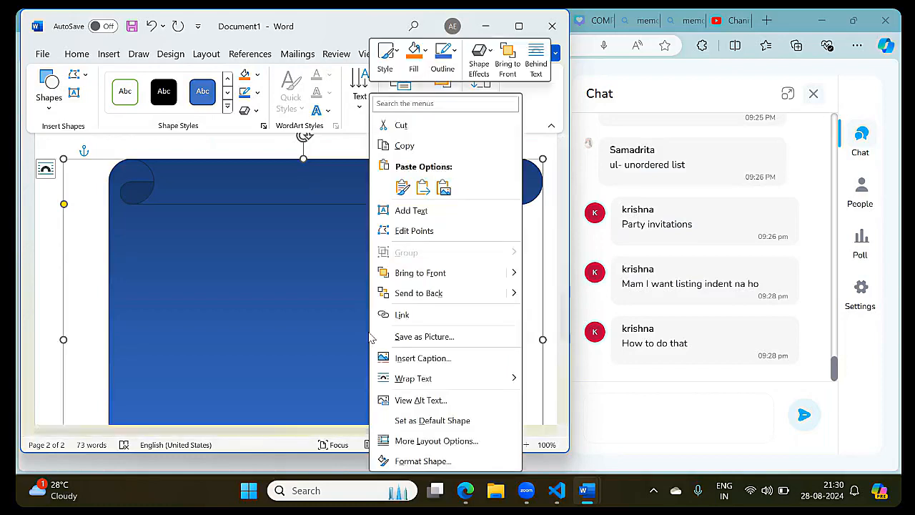
{"action": "left_click", "coordinate": [412, 213]}
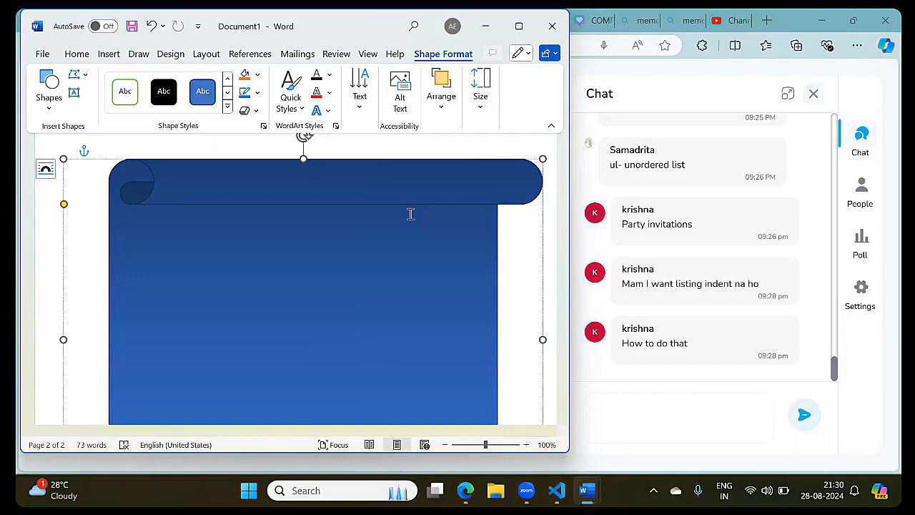
{"action": "type", "text": "FRESHERGE"}
{"action": "key", "text": "BackSpace"}
{"action": "key", "text": "BackSpace"}
{"action": "type", "text": "A"}
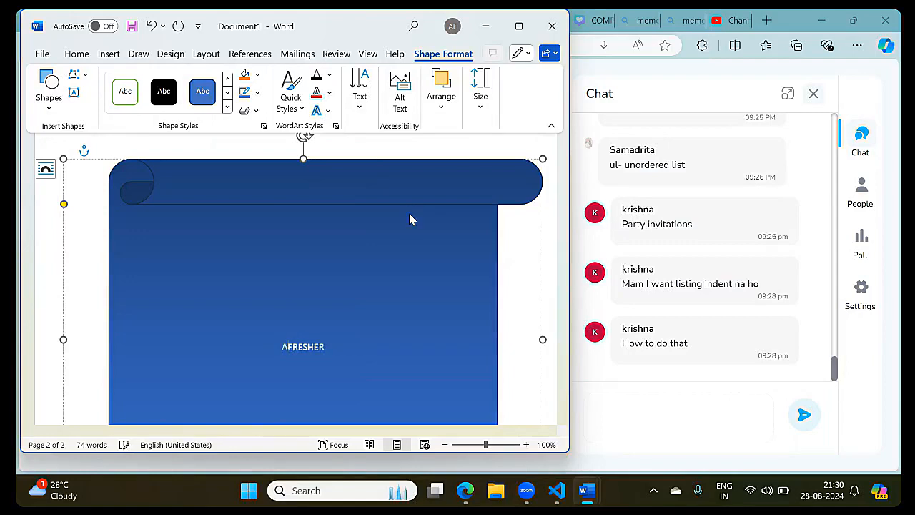
{"action": "type", "text": "RE YOU READ"}
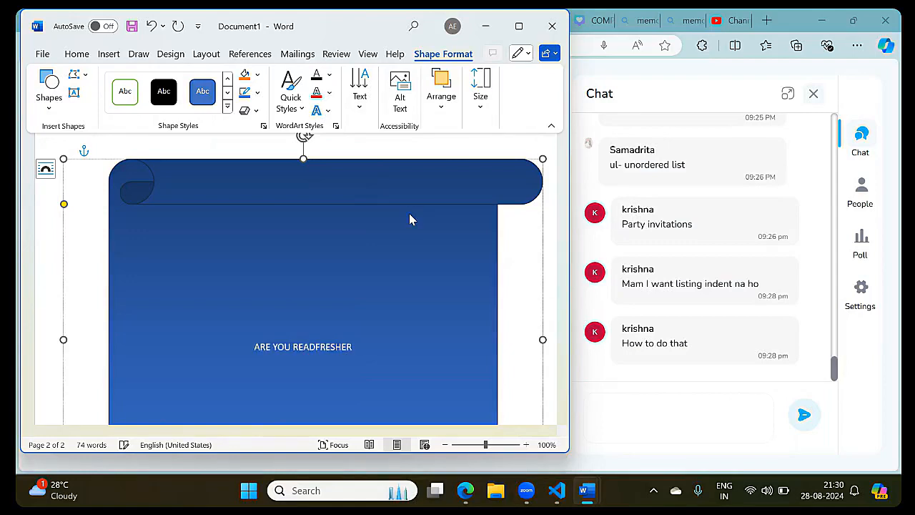
{"action": "type", "text": "Y FOR"}
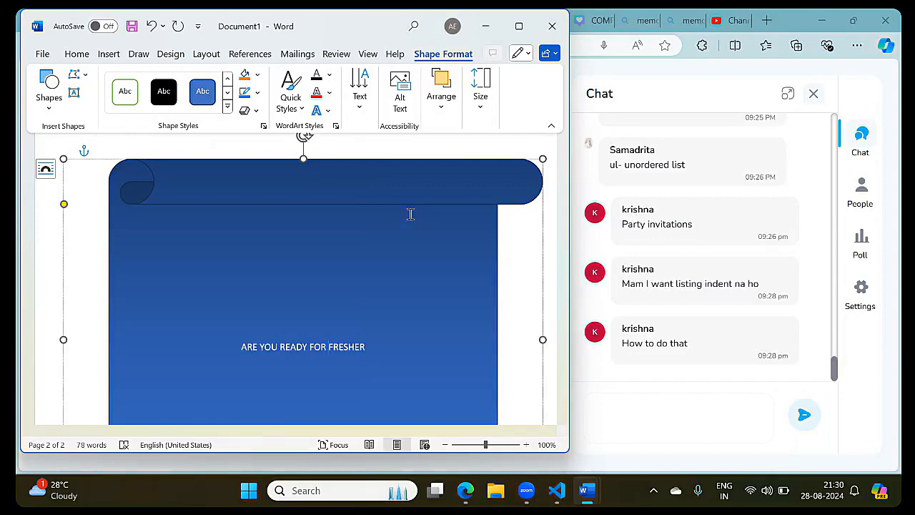
Move FRESHER onto a second line in the scroll shape and complete it as "FRESHER's PARTY ?"
{"action": "key", "text": "Return"}
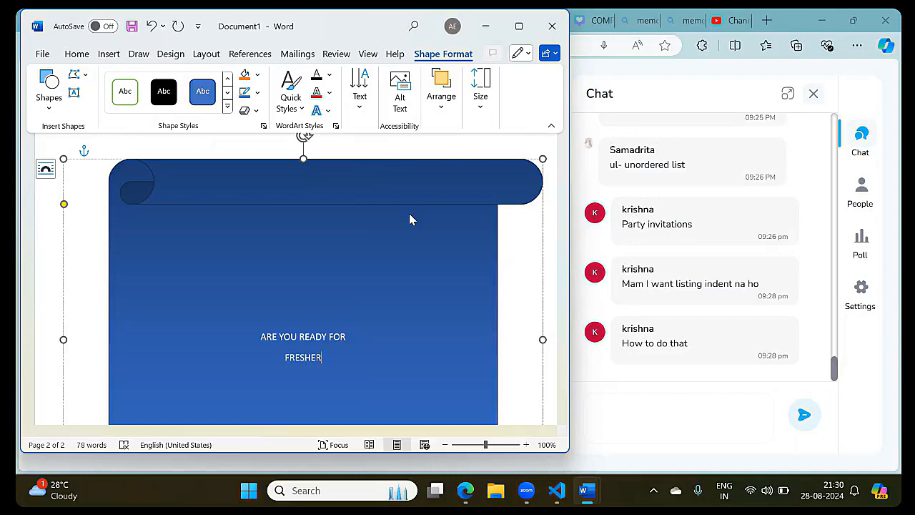
{"action": "type", "text": "'s PA"}
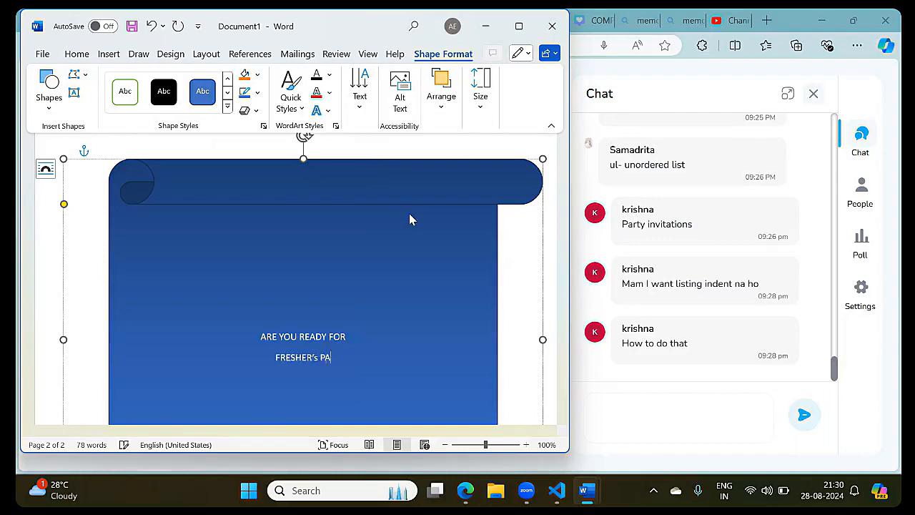
{"action": "type", "text": "RTY ?"}
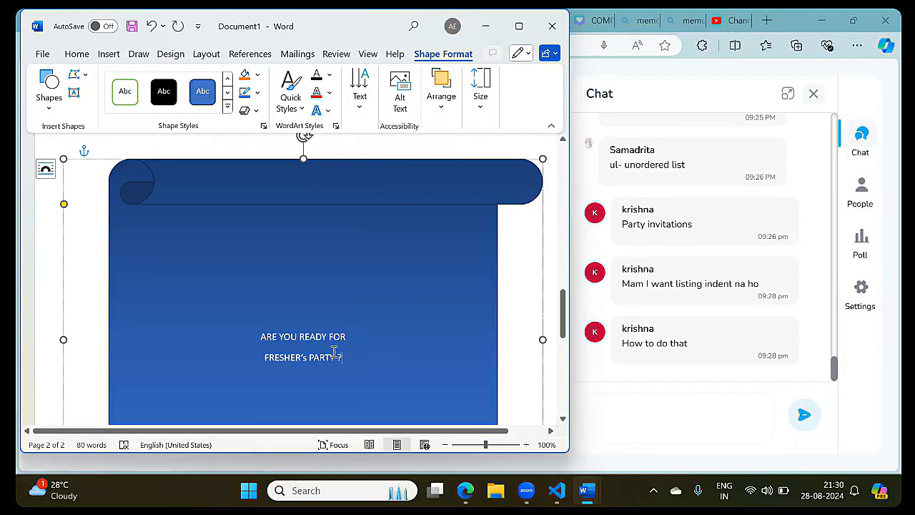
Set the text fill of both invitation lines in the scroll shape to the standard yellow
{"action": "left_click_drag", "start_coordinate": [346, 357], "coordinate": [260, 336]}
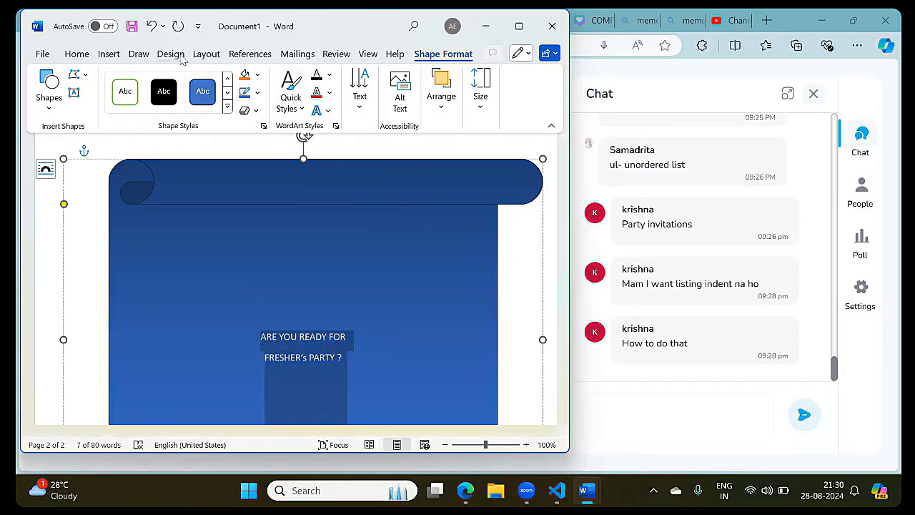
{"action": "left_click", "coordinate": [330, 78]}
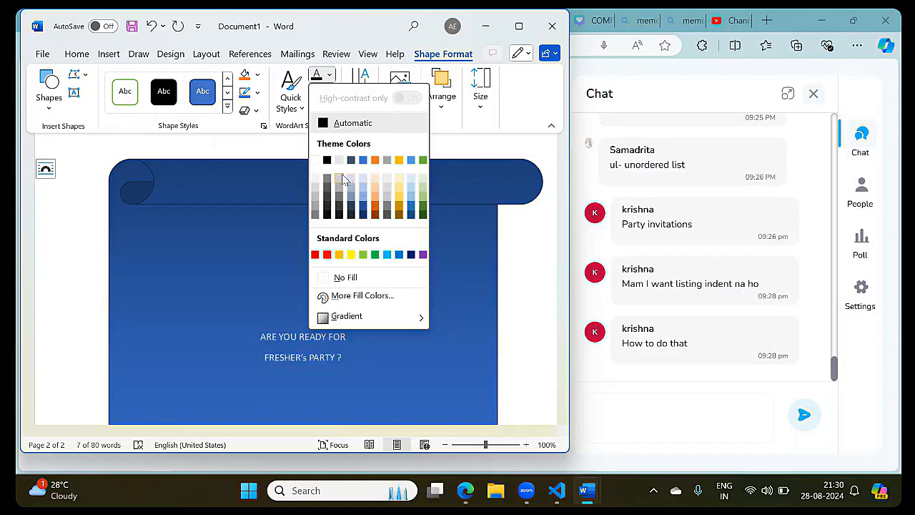
{"action": "left_click", "coordinate": [351, 254]}
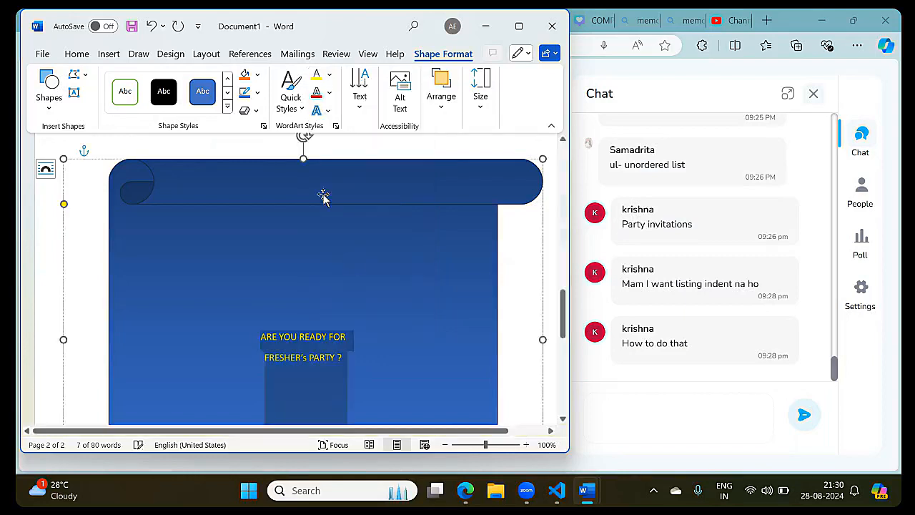
Review the text effects for both invitation lines and apply an arch Warp transform to them
{"action": "left_click", "coordinate": [327, 113]}
{"action": "mouse_move", "coordinate": [357, 166]}
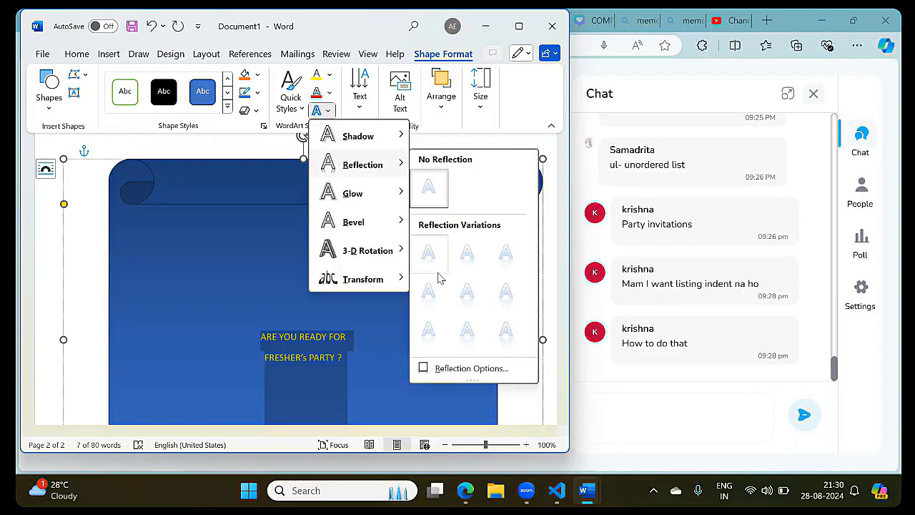
{"action": "mouse_move", "coordinate": [389, 257]}
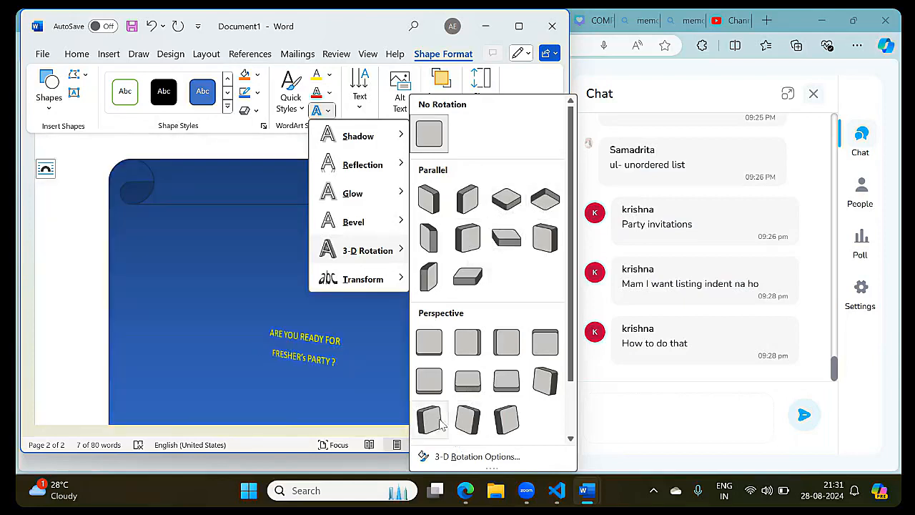
{"action": "mouse_move", "coordinate": [365, 225]}
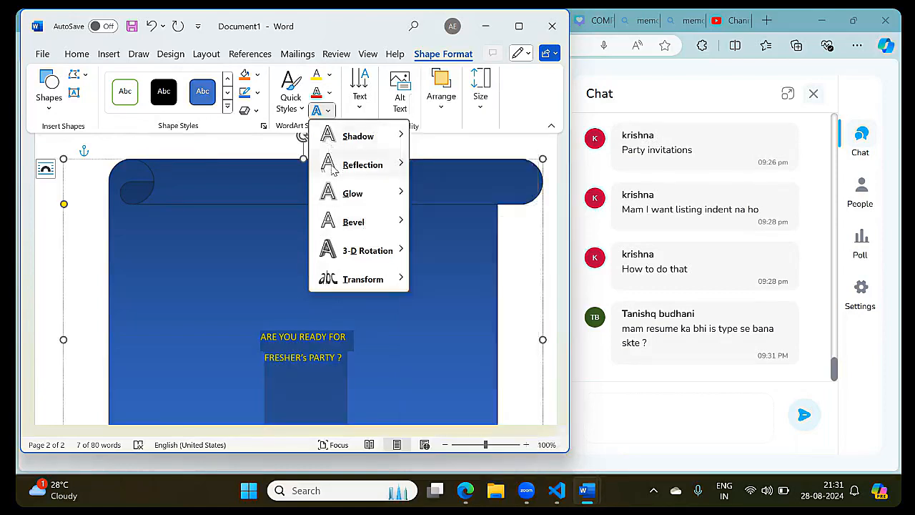
{"action": "mouse_move", "coordinate": [357, 135]}
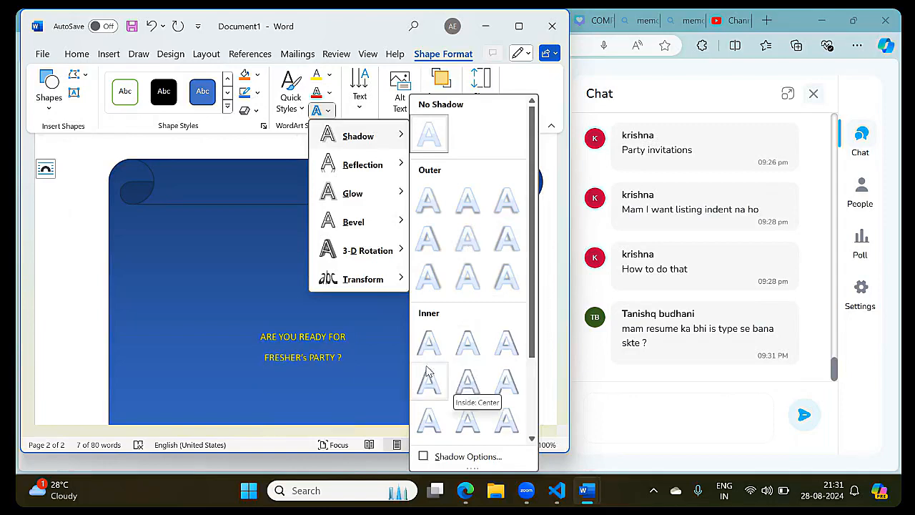
{"action": "mouse_move", "coordinate": [382, 282]}
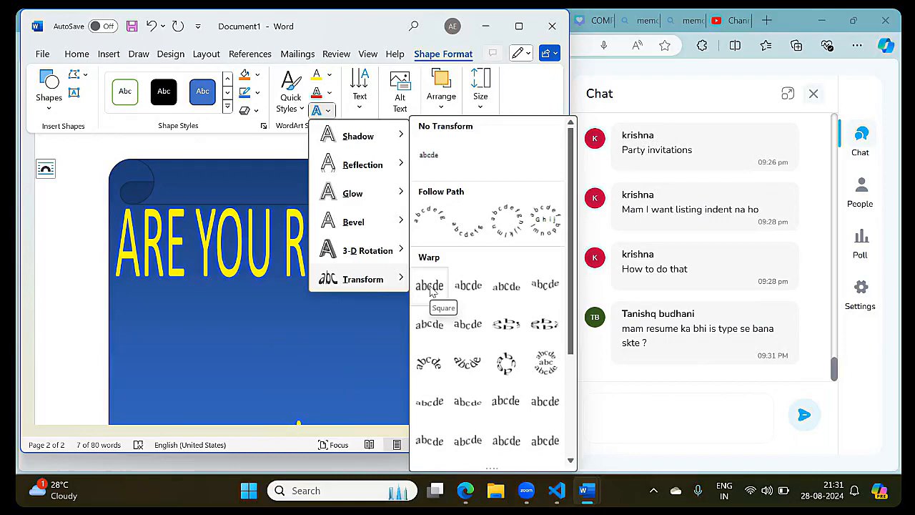
{"action": "left_click", "coordinate": [432, 360]}
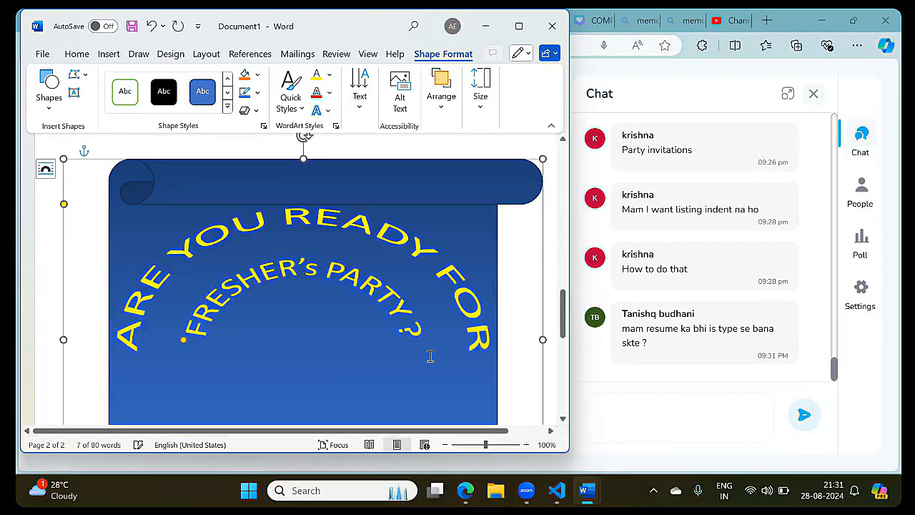
Change the transform of both invitation lines to a Warp style that curves upward towards the right end of the text
{"action": "left_click", "coordinate": [329, 353]}
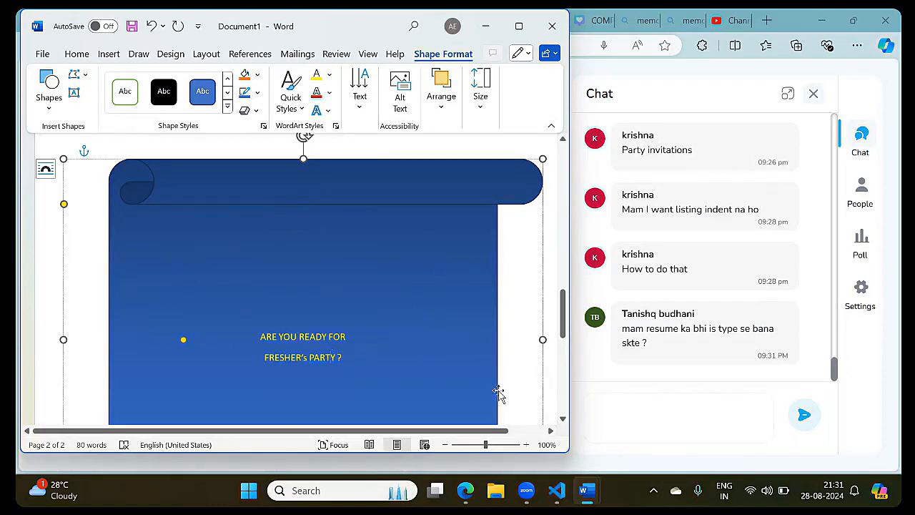
{"action": "key", "text": "ctrl+a"}
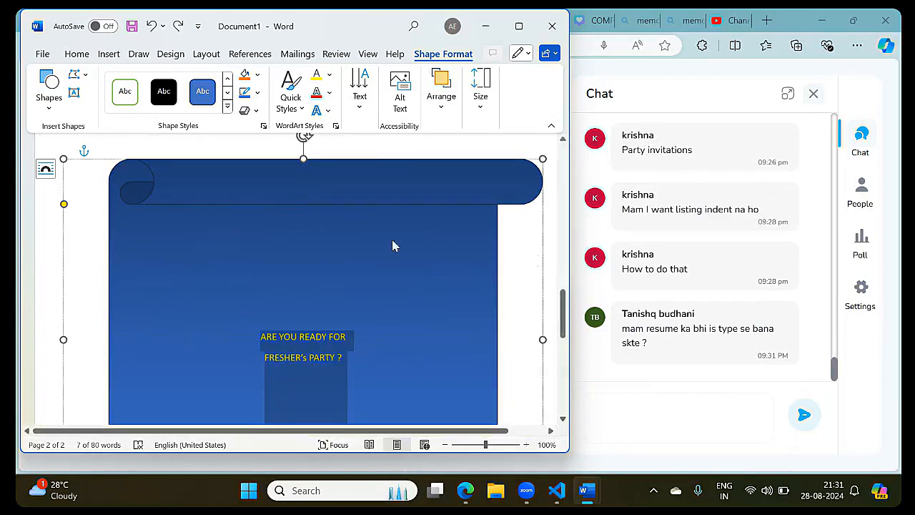
{"action": "left_click", "coordinate": [326, 111]}
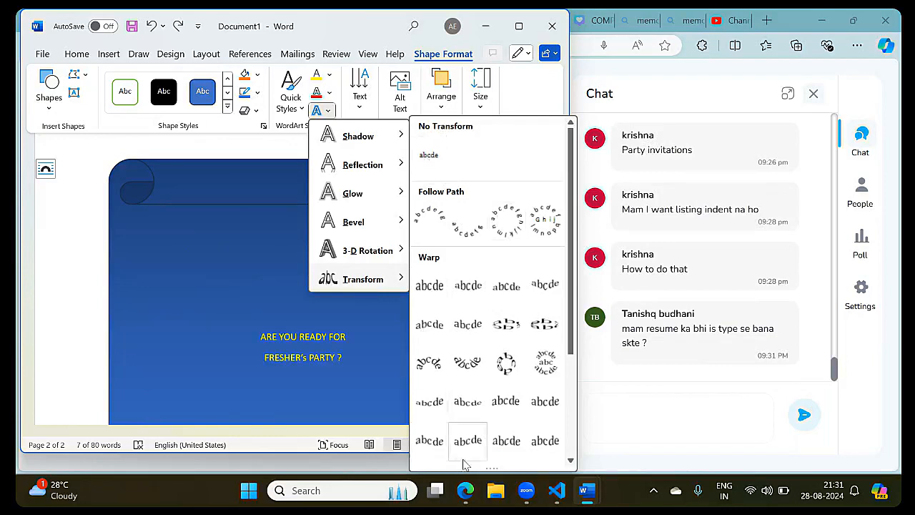
{"action": "left_click", "coordinate": [433, 420]}
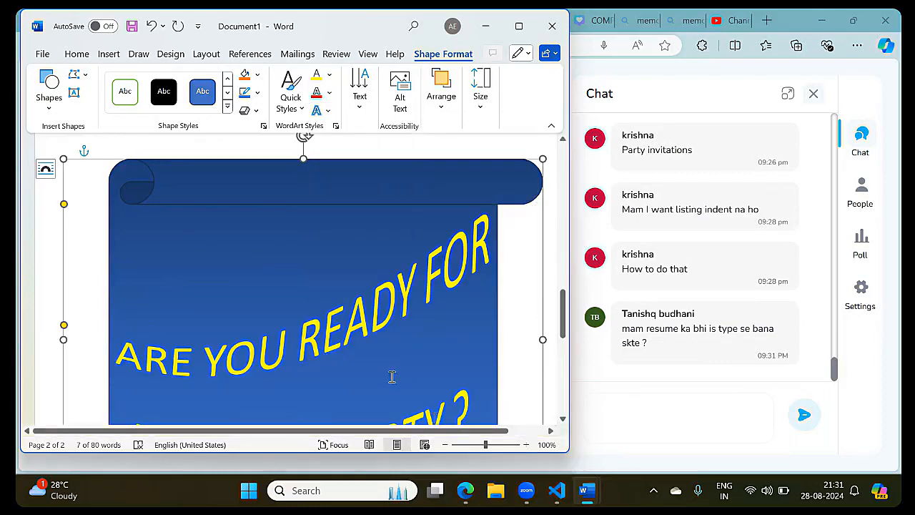
{"action": "scroll", "coordinate": [393, 377], "scroll_direction": "down", "scroll_amount": 3}
{"action": "scroll", "coordinate": [392, 377], "scroll_direction": "down", "scroll_amount": 2}
{"action": "scroll", "coordinate": [391, 377], "scroll_direction": "up", "scroll_amount": 5}
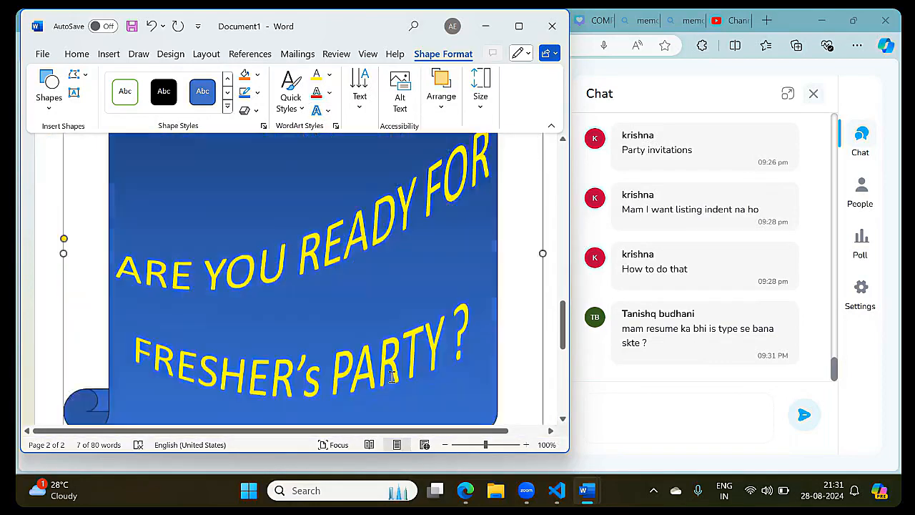
Add a run of blank lines below "FRESHER's PARTY ?" to push the text up to the top of the scroll shape
{"action": "left_click", "coordinate": [361, 245]}
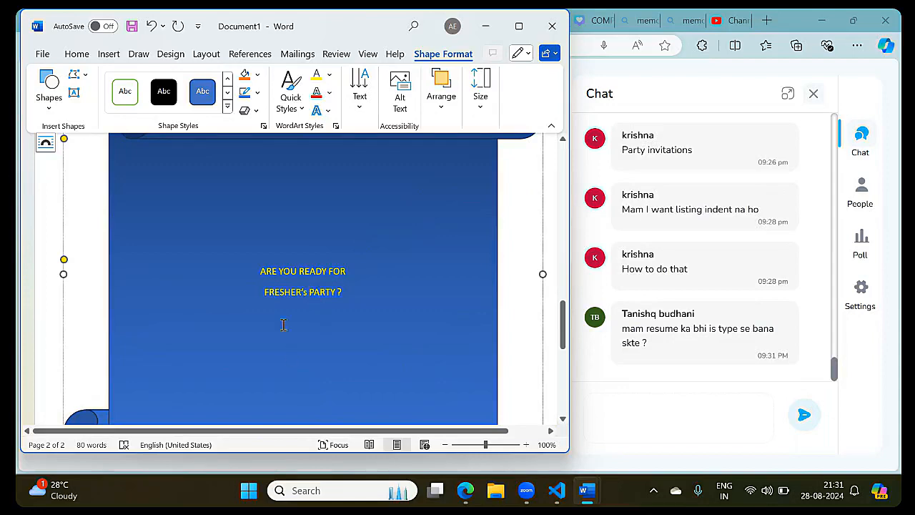
{"action": "left_click", "coordinate": [351, 290]}
{"action": "key", "text": "Return"}
{"action": "key", "text": "Return"}
{"action": "key", "text": "Return"}
{"action": "key", "text": "Return"}
{"action": "key", "text": "Return"}
{"action": "key", "text": "Return"}
{"action": "key", "text": "Return"}
{"action": "key", "text": "Return"}
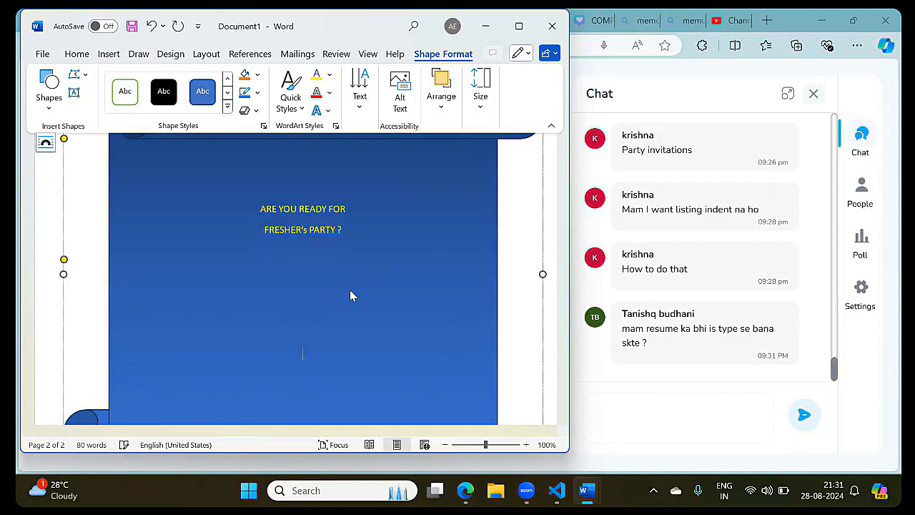
{"action": "key", "text": "Return"}
{"action": "key", "text": "Return"}
{"action": "key", "text": "Return"}
{"action": "scroll", "coordinate": [350, 289], "scroll_direction": "up", "scroll_amount": 3}
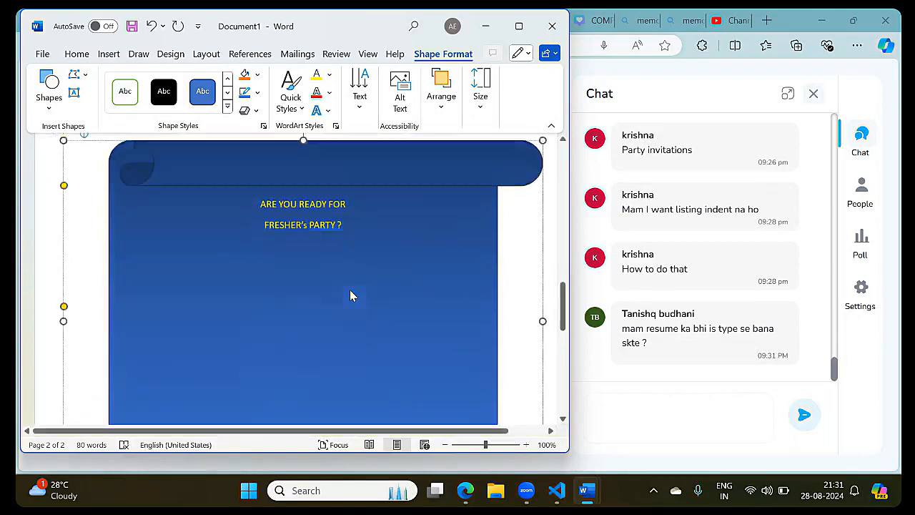
Join the two invitation lines into the single line "ARE YOU READY FOR FRESHER's PARTY ?"
{"action": "left_click", "coordinate": [349, 294]}
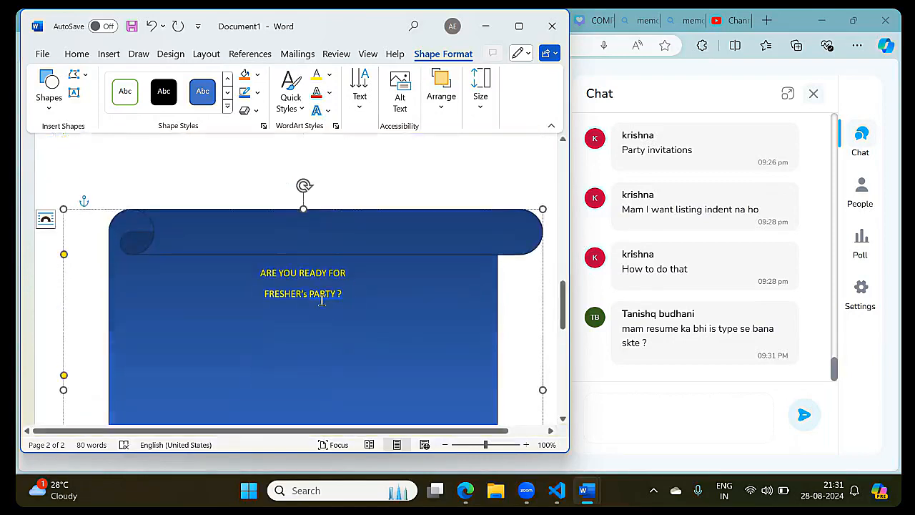
{"action": "left_click", "coordinate": [256, 302], "text": "shift"}
{"action": "left_click", "coordinate": [266, 294]}
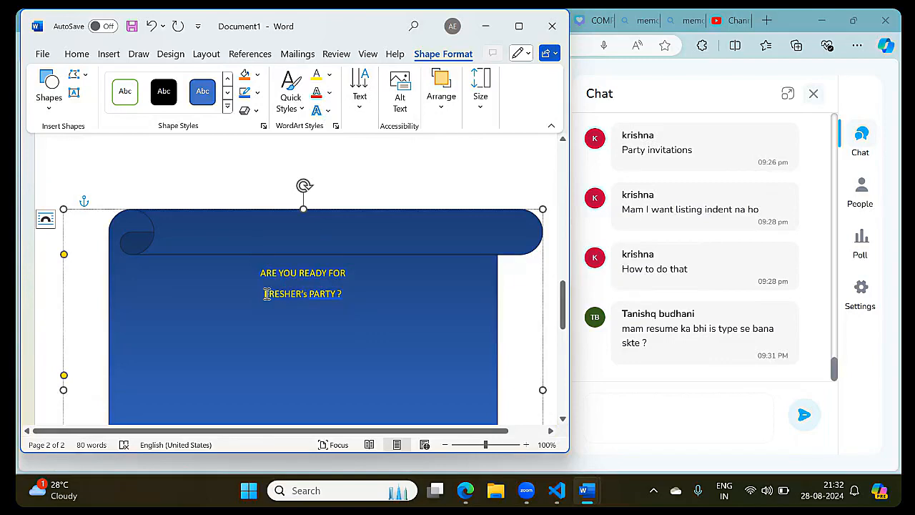
{"action": "key", "text": "BackSpace"}
{"action": "key", "text": "BackSpace"}
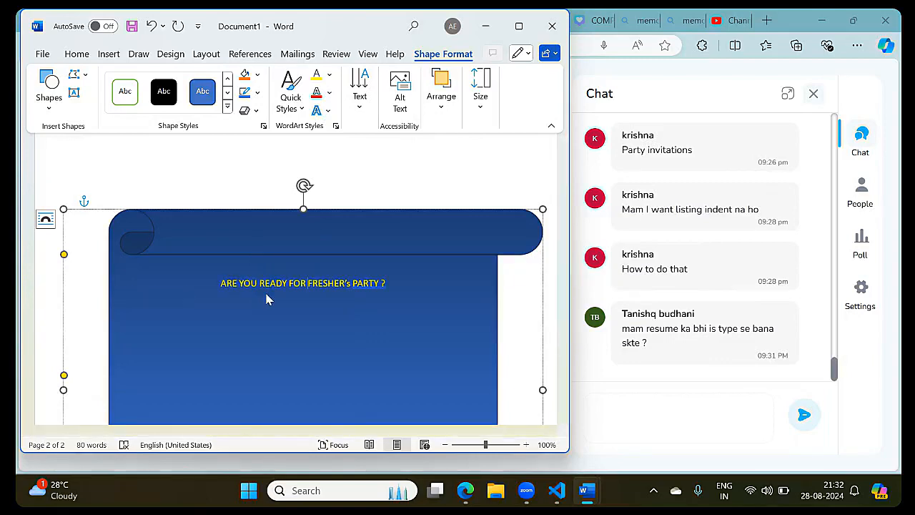
Enlarge the joined invitation line to font size 23 and check the warped text on the scroll
{"action": "triple_click", "coordinate": [266, 298]}
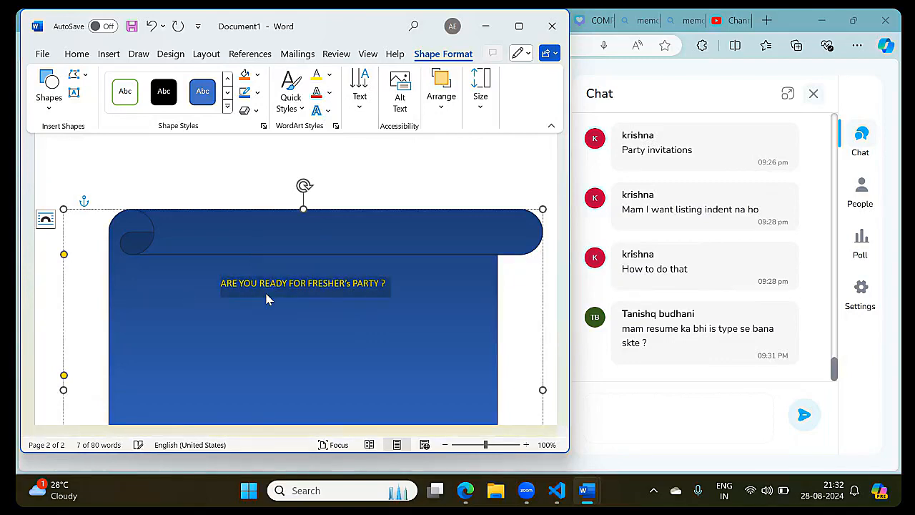
{"action": "key", "text": "ctrl+bracketright"}
{"action": "key", "text": "ctrl+bracketright"}
{"action": "key", "text": "ctrl+bracketright"}
{"action": "key", "text": "ctrl+bracketright"}
{"action": "key", "text": "ctrl+bracketright"}
{"action": "key", "text": "ctrl+bracketright"}
{"action": "key", "text": "ctrl+bracketright"}
{"action": "key", "text": "ctrl+bracketright"}
{"action": "key", "text": "ctrl+bracketright"}
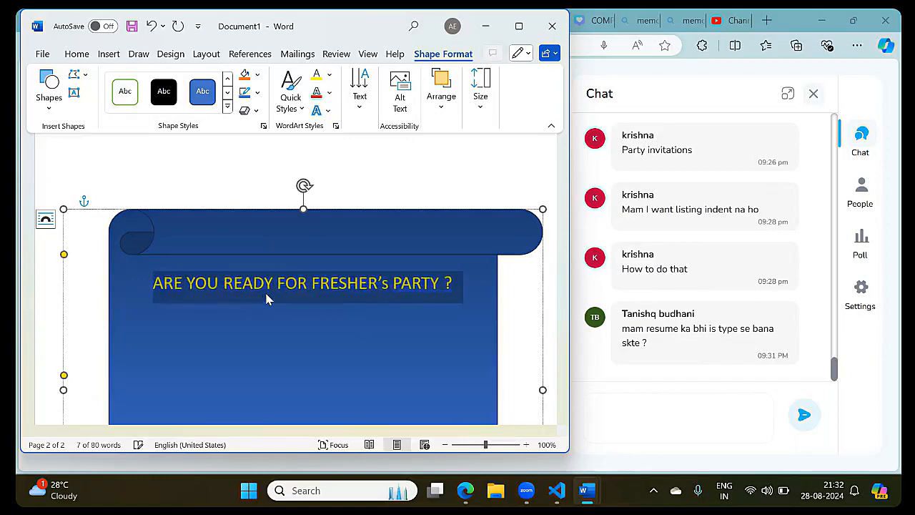
{"action": "key", "text": "ctrl+bracketright"}
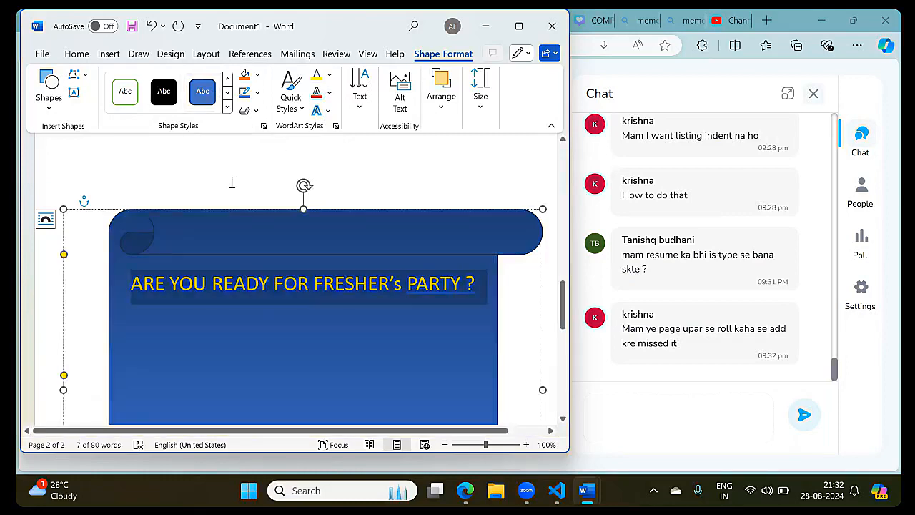
{"action": "left_click", "coordinate": [231, 183]}
{"action": "scroll", "coordinate": [227, 184], "scroll_direction": "down", "scroll_amount": 3}
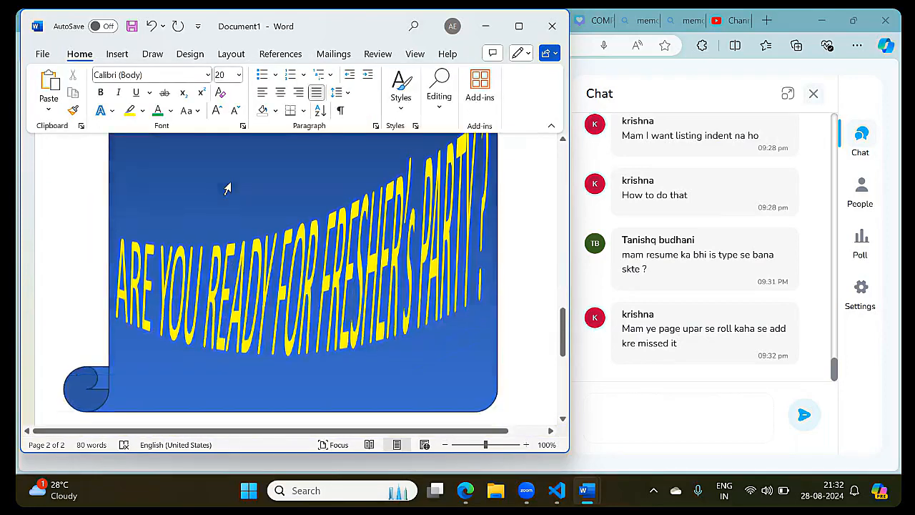
{"action": "scroll", "coordinate": [227, 185], "scroll_direction": "up", "scroll_amount": 1}
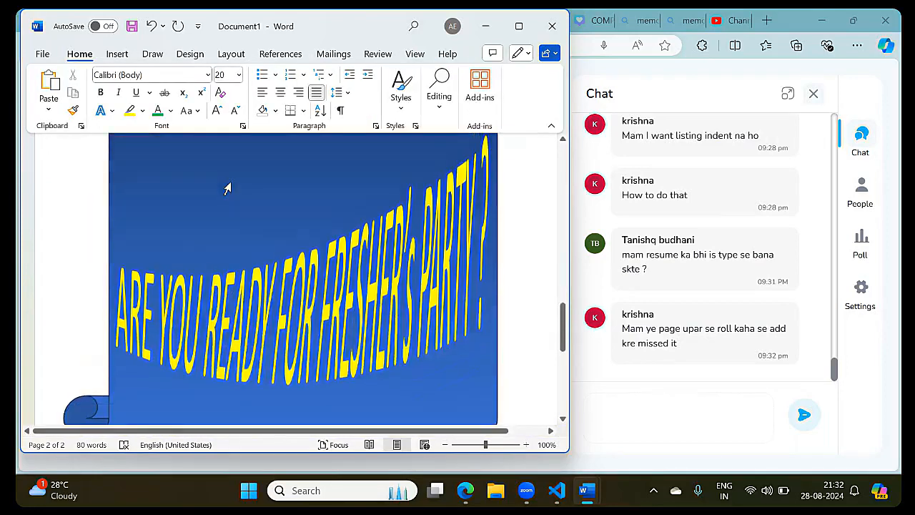
{"action": "left_click", "coordinate": [223, 285]}
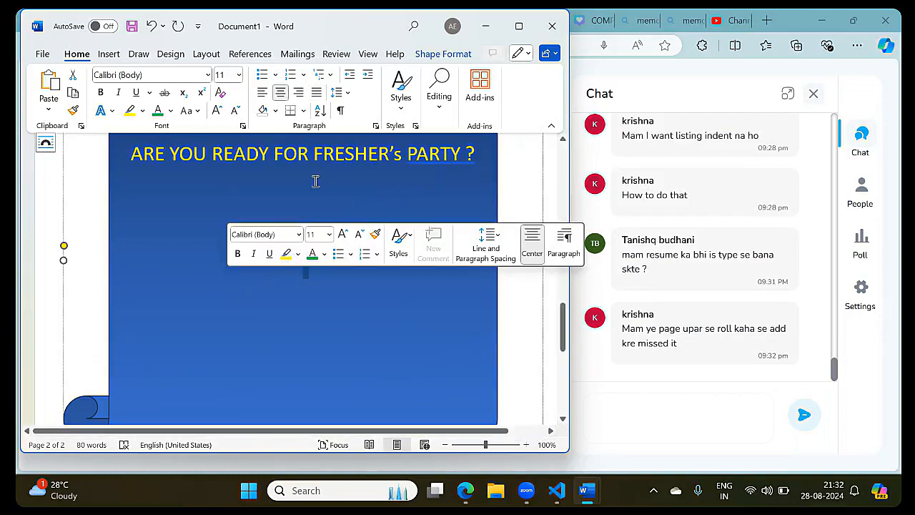
{"action": "left_click", "coordinate": [273, 155]}
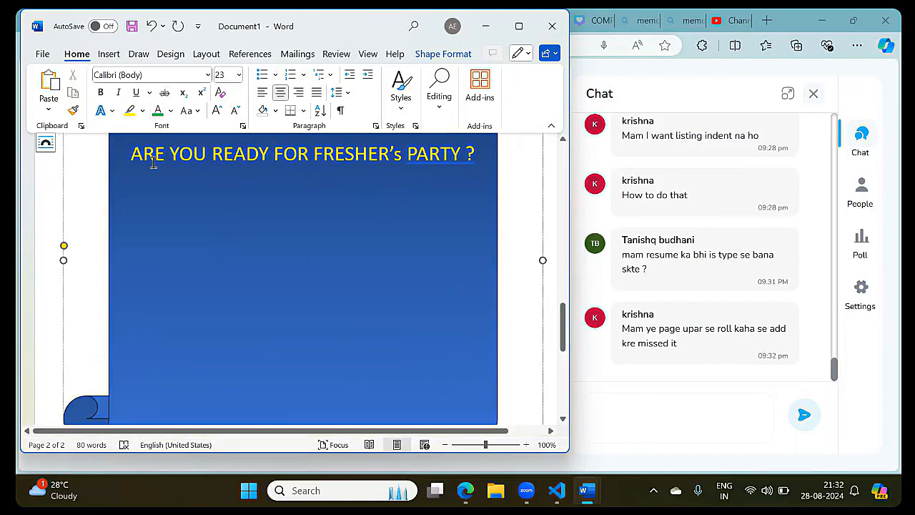
Insert a small Smiley Face shape at the left end of the scroll's upper roll and fill it with standard yellow
{"action": "left_click", "coordinate": [108, 54]}
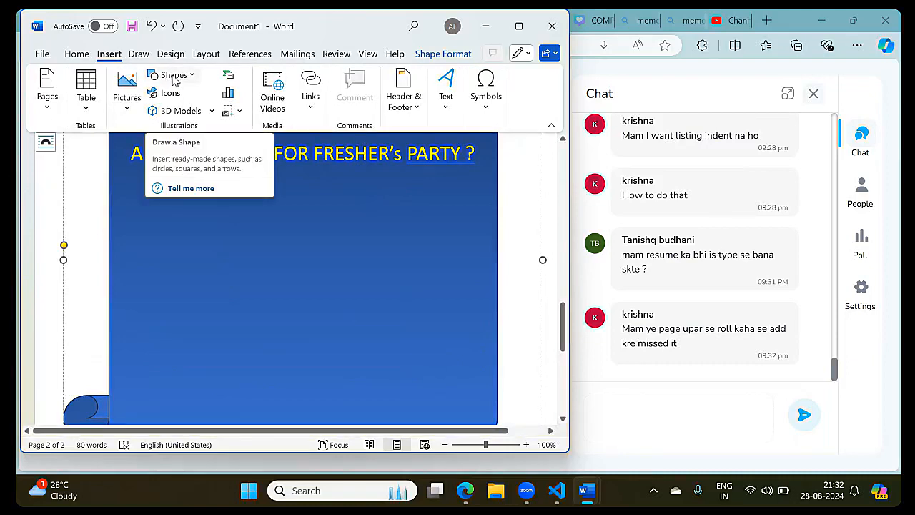
{"action": "left_click", "coordinate": [193, 79]}
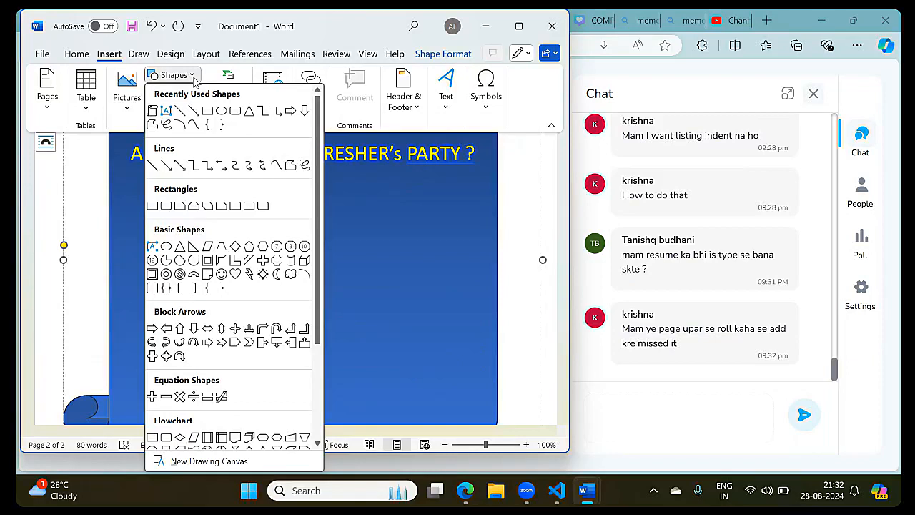
{"action": "left_click", "coordinate": [222, 276]}
{"action": "scroll", "coordinate": [366, 273], "scroll_direction": "up", "scroll_amount": 3}
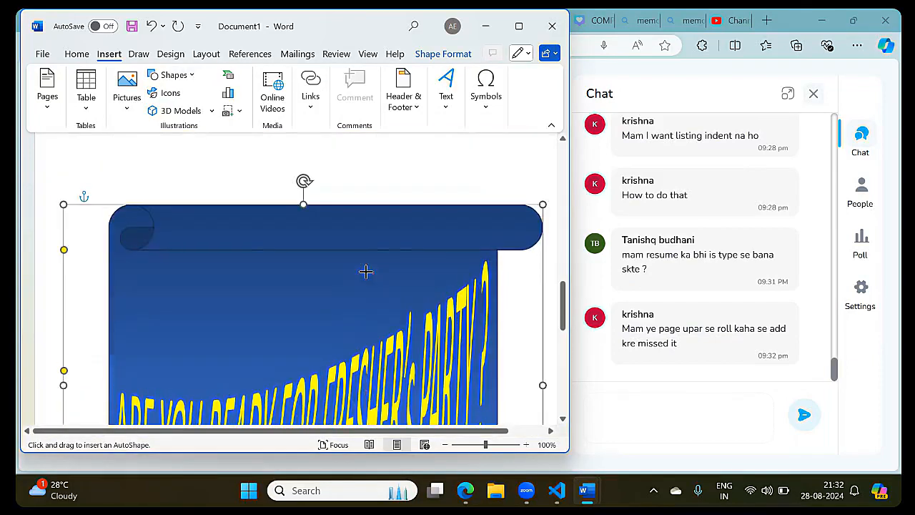
{"action": "mouse_move", "coordinate": [285, 248]}
{"action": "left_mouse_down"}
{"action": "mouse_move", "coordinate": [310, 293]}
{"action": "mouse_move", "coordinate": [325, 286]}
{"action": "mouse_move", "coordinate": [182, 226]}
{"action": "left_mouse_up"}
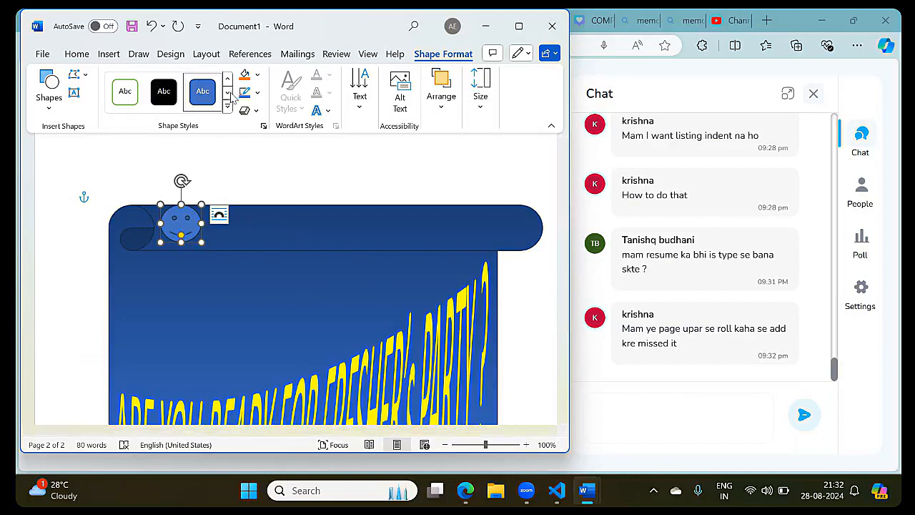
{"action": "left_click", "coordinate": [260, 78]}
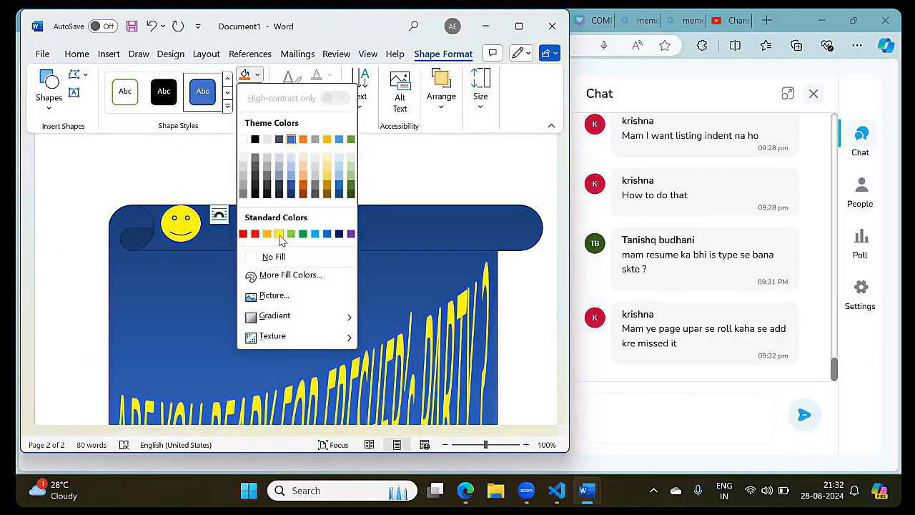
{"action": "left_click", "coordinate": [280, 234]}
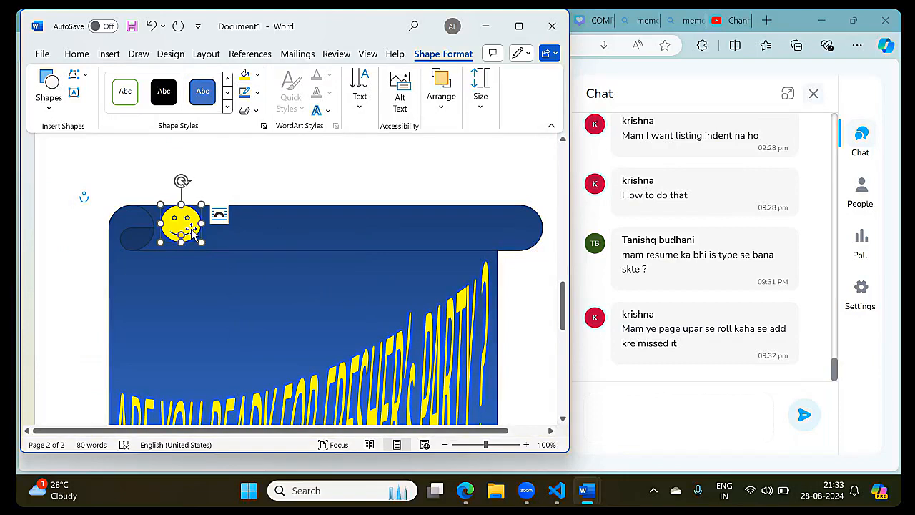
Duplicate the yellow smiley face and place the copy at the right end of the scroll's upper roll
{"action": "key", "text": "ctrl+v"}
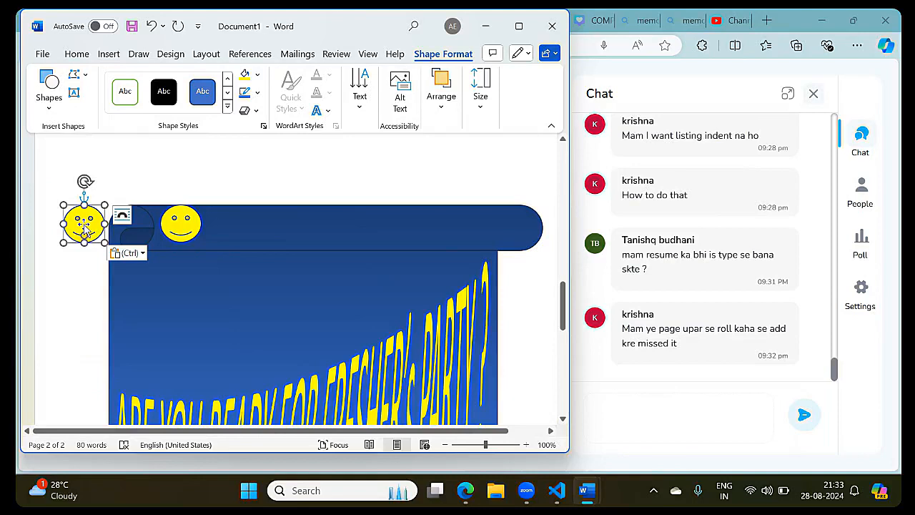
{"action": "left_click_drag", "start_coordinate": [83, 226], "coordinate": [499, 229]}
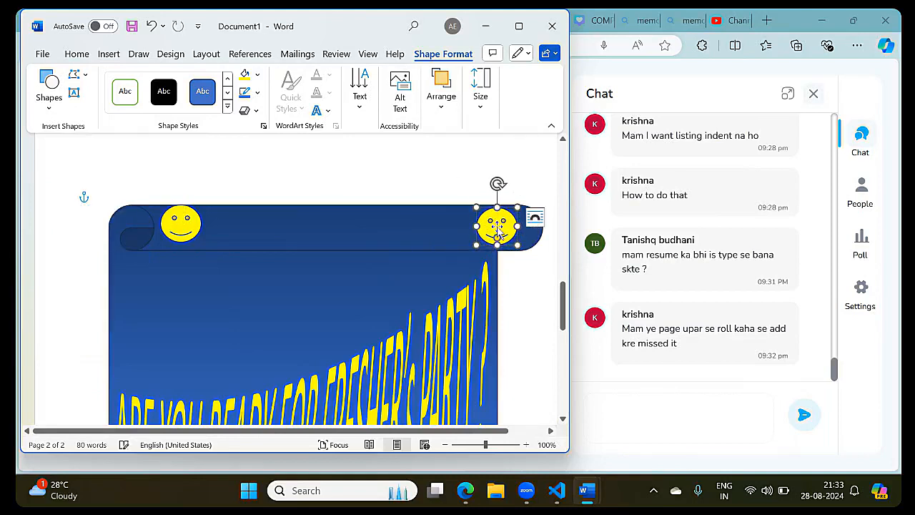
Remove the warp effect from the line "ARE YOU READY FOR FRESHER's PARTY ?" by applying No Transform
{"action": "left_click", "coordinate": [443, 370]}
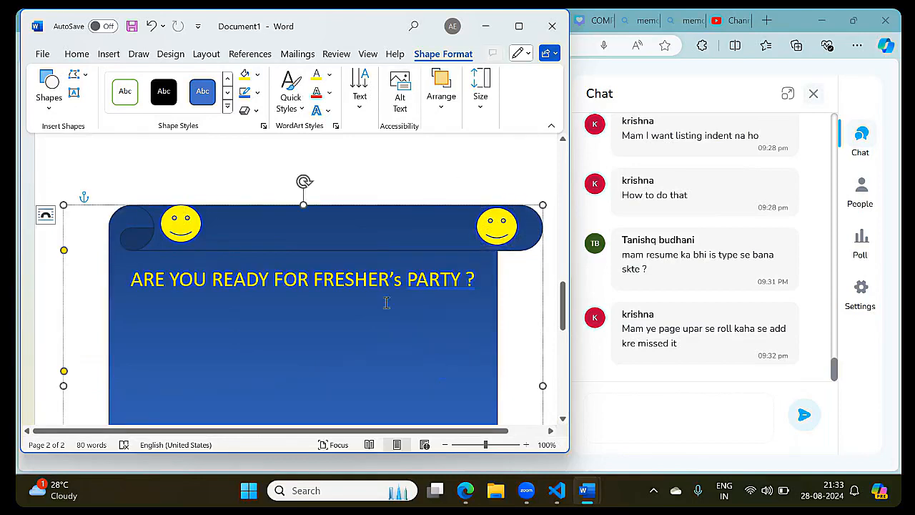
{"action": "triple_click", "coordinate": [357, 282]}
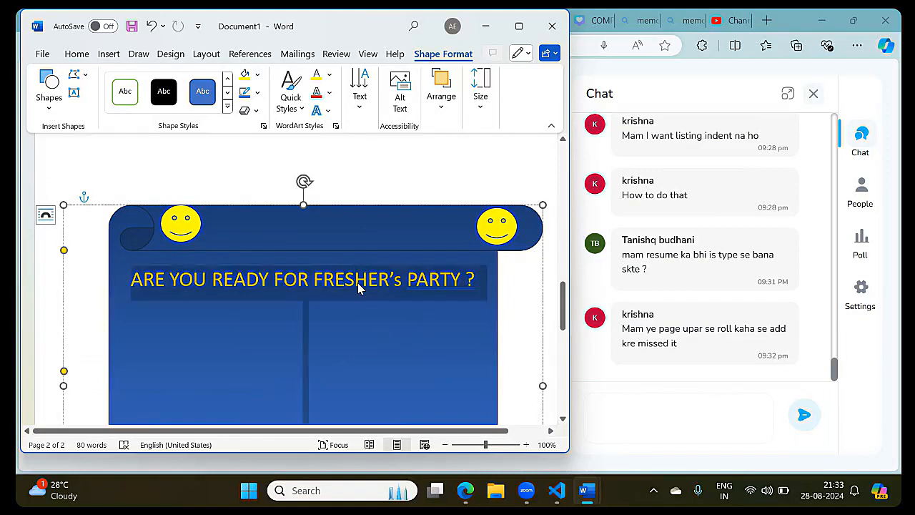
{"action": "left_click", "coordinate": [329, 112]}
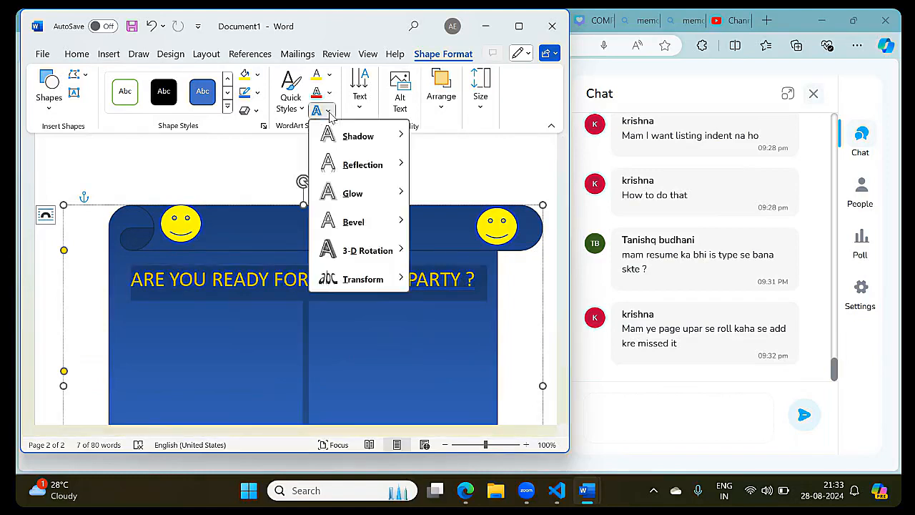
{"action": "mouse_move", "coordinate": [359, 289]}
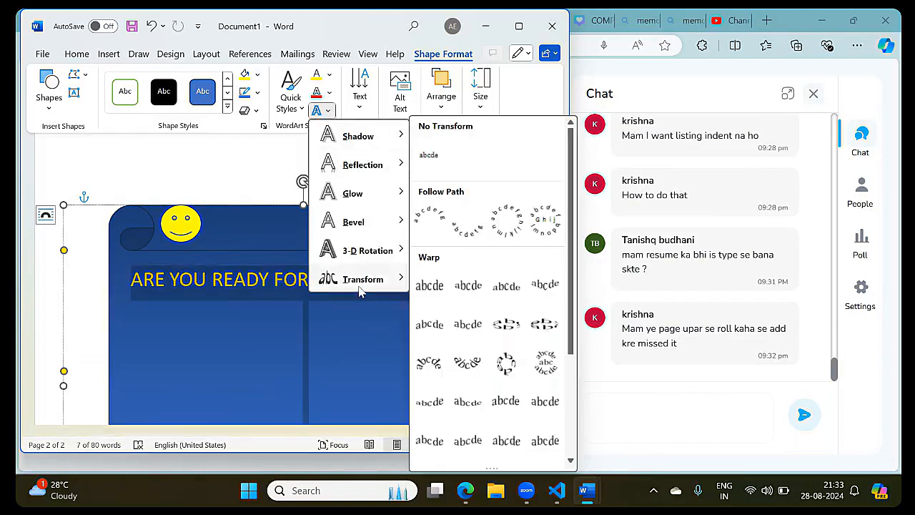
{"action": "left_click", "coordinate": [428, 155]}
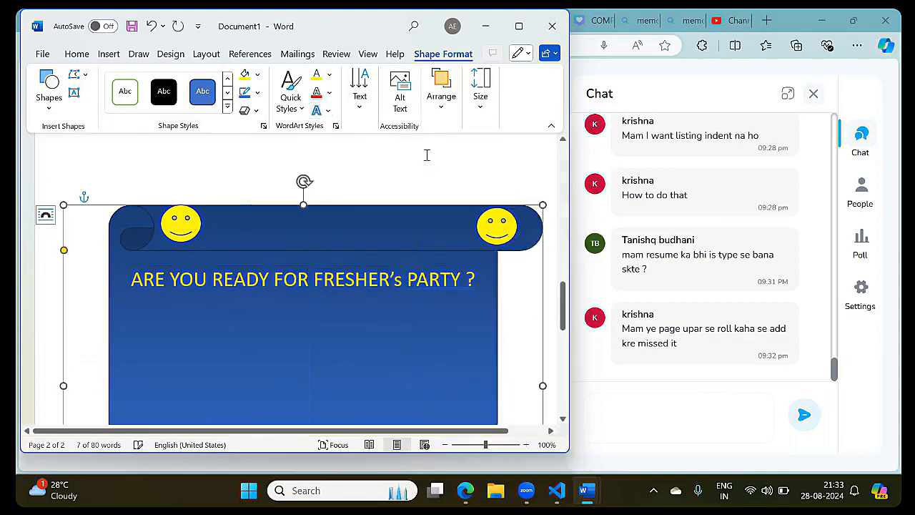
{"action": "left_click", "coordinate": [313, 378]}
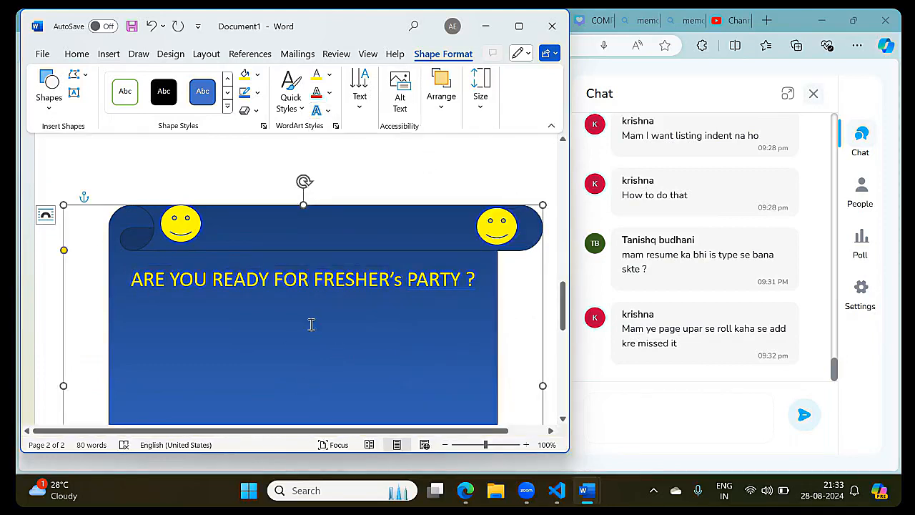
{"action": "left_click", "coordinate": [327, 221]}
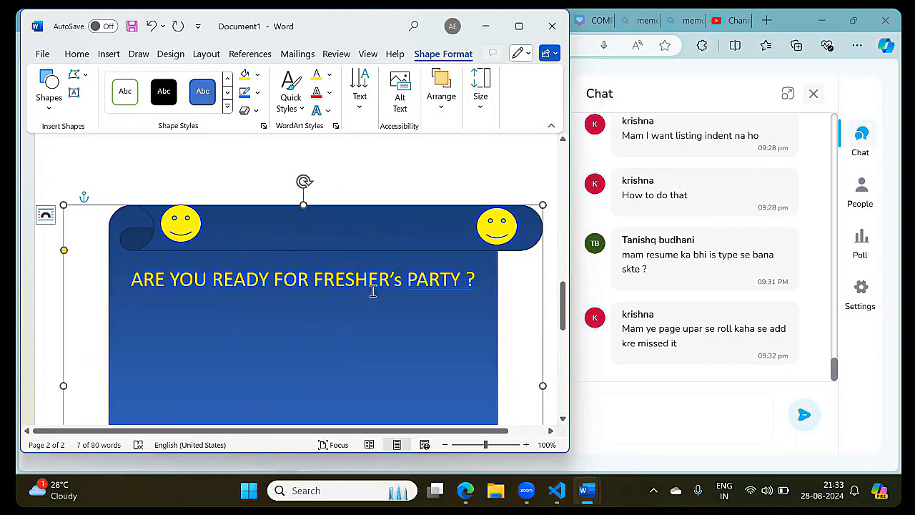
Start a new line below the invitation text in the scroll and begin inserting a picture from this device
{"action": "left_click", "coordinate": [302, 300]}
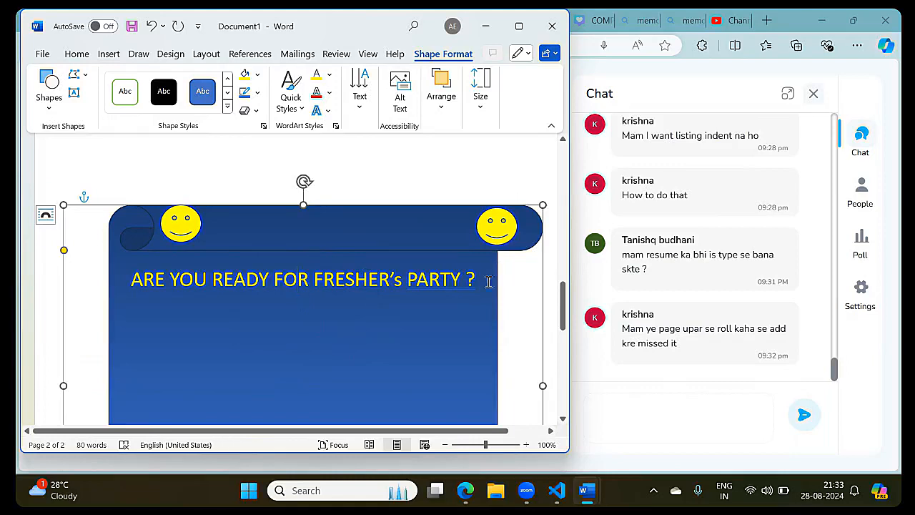
{"action": "key", "text": "Return"}
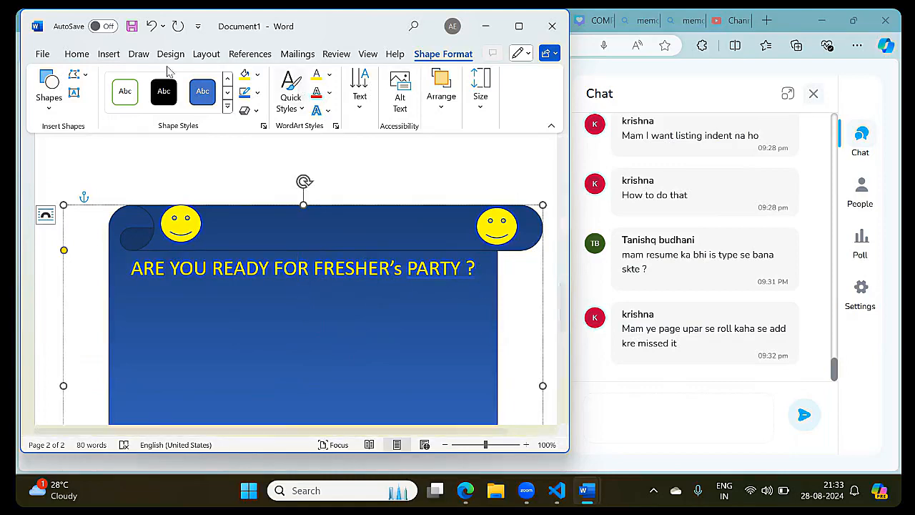
{"action": "left_click", "coordinate": [107, 56]}
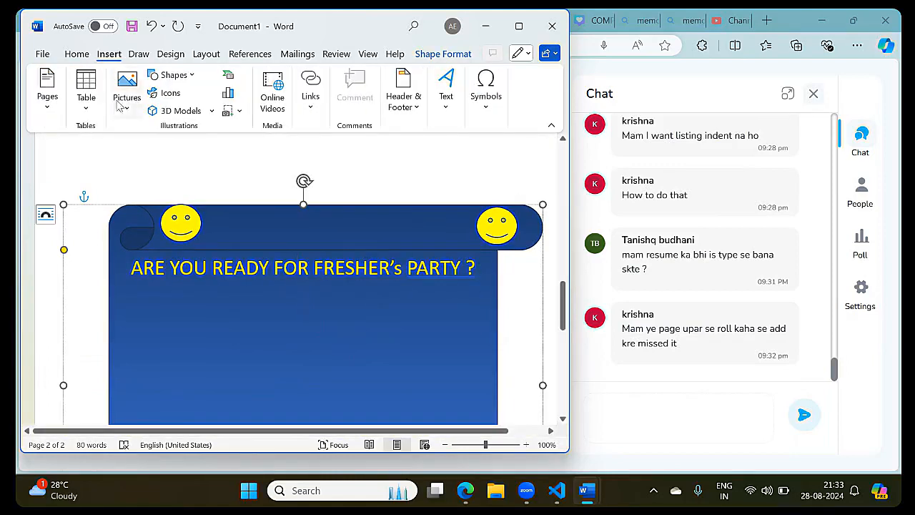
{"action": "left_click", "coordinate": [128, 106]}
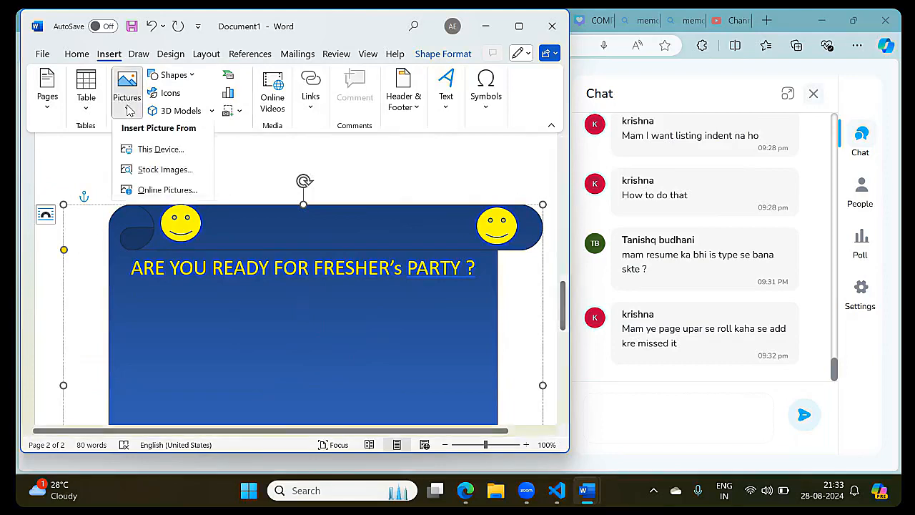
{"action": "left_click", "coordinate": [143, 153]}
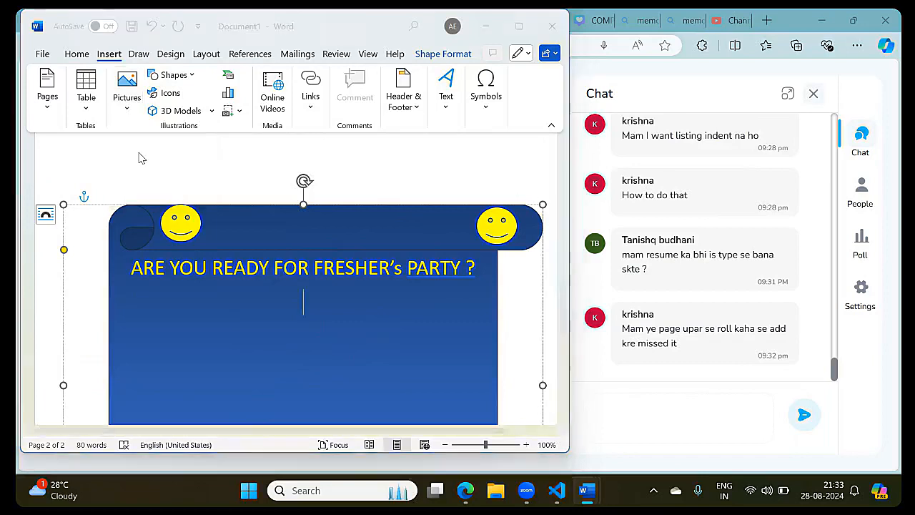
Insert the food2.avif picture from the web2024 folder below the party heading and shrink it so blue margins remain on both sides
{"action": "scroll", "coordinate": [100, 215], "scroll_direction": "down", "scroll_amount": 5}
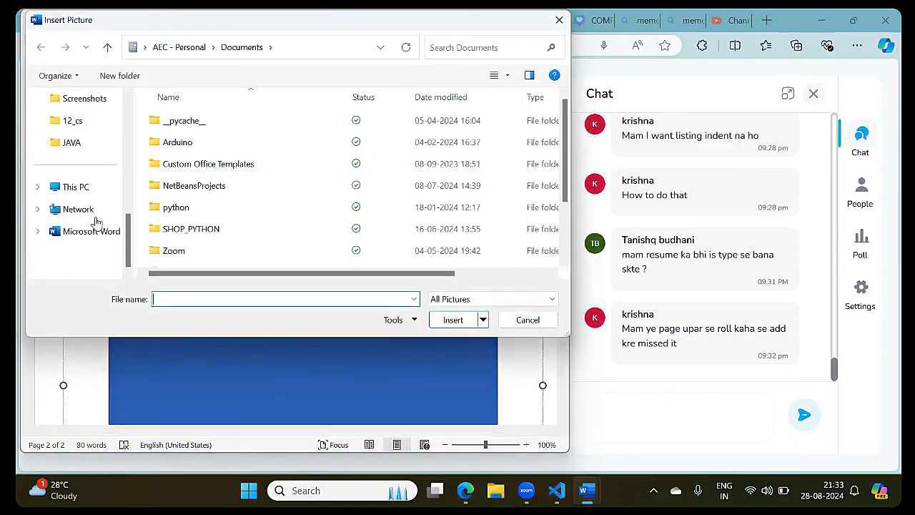
{"action": "scroll", "coordinate": [95, 147], "scroll_direction": "up", "scroll_amount": 3}
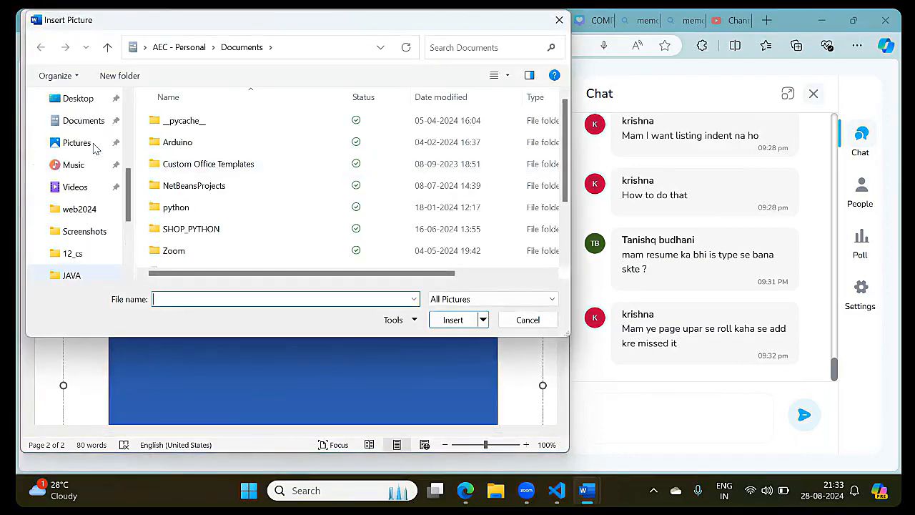
{"action": "left_click", "coordinate": [71, 209]}
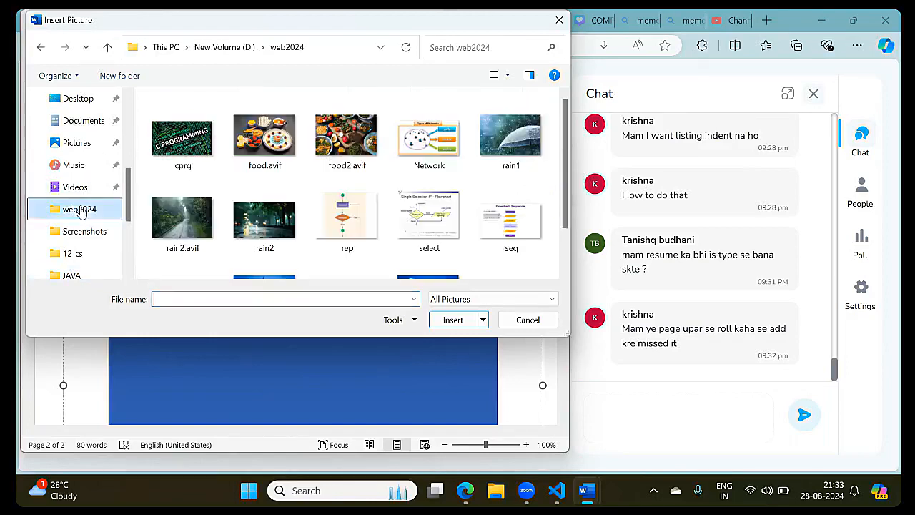
{"action": "double_click", "coordinate": [348, 149]}
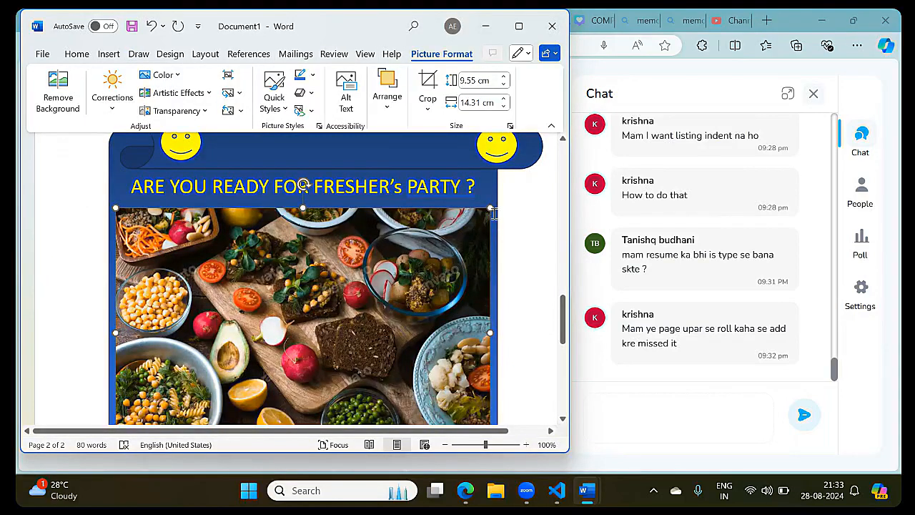
{"action": "left_click_drag", "start_coordinate": [490, 208], "coordinate": [384, 368]}
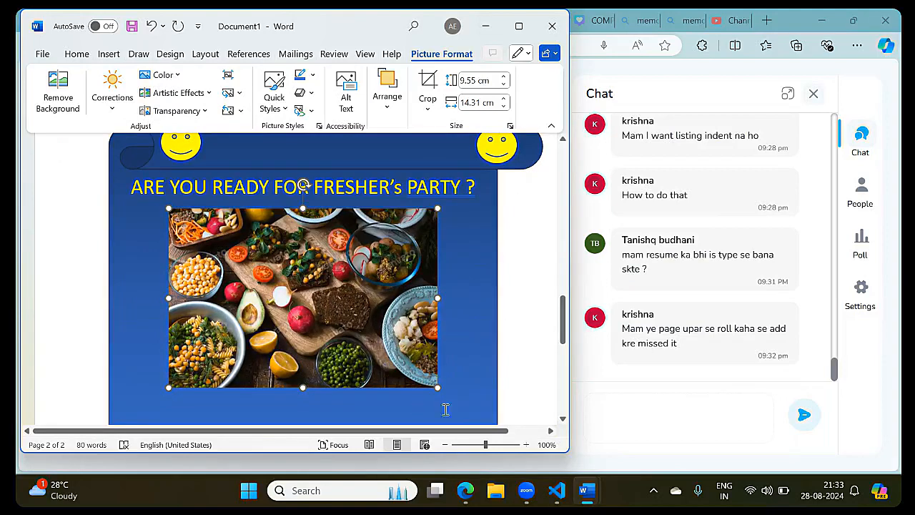
{"action": "left_click", "coordinate": [466, 380]}
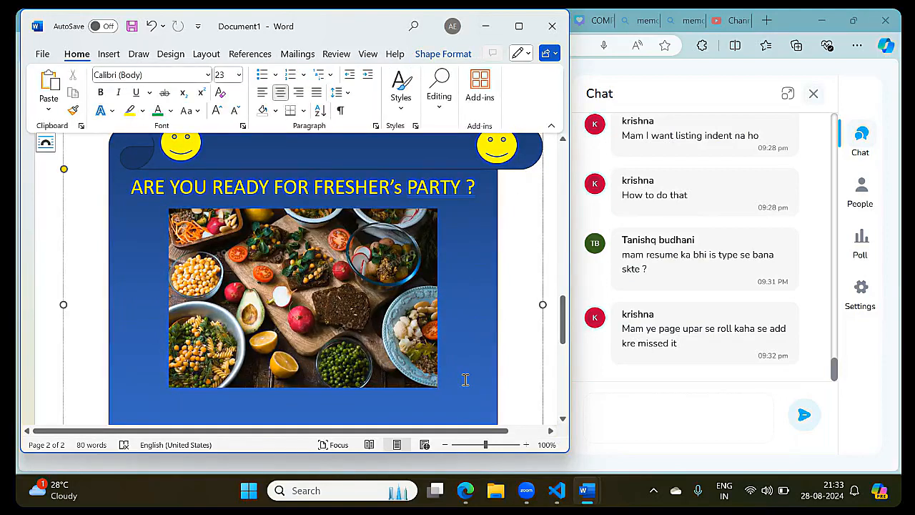
Open the stock icon library for the scroll shape's text and browse the available icons
{"action": "scroll", "coordinate": [465, 380], "scroll_direction": "up", "scroll_amount": 2}
{"action": "scroll", "coordinate": [465, 380], "scroll_direction": "down", "scroll_amount": 2}
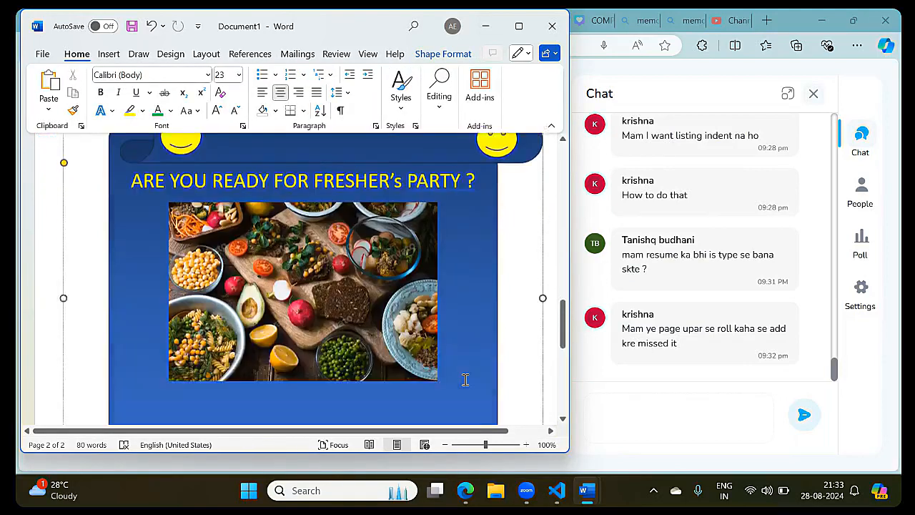
{"action": "scroll", "coordinate": [466, 379], "scroll_direction": "down", "scroll_amount": 1}
{"action": "scroll", "coordinate": [465, 380], "scroll_direction": "down", "scroll_amount": 2}
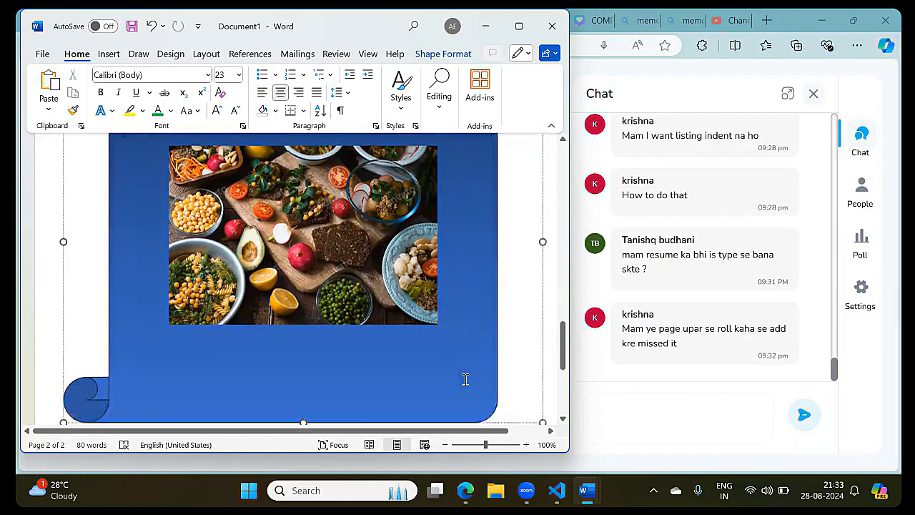
{"action": "scroll", "coordinate": [465, 379], "scroll_direction": "down", "scroll_amount": 3}
{"action": "scroll", "coordinate": [443, 364], "scroll_direction": "up", "scroll_amount": 1}
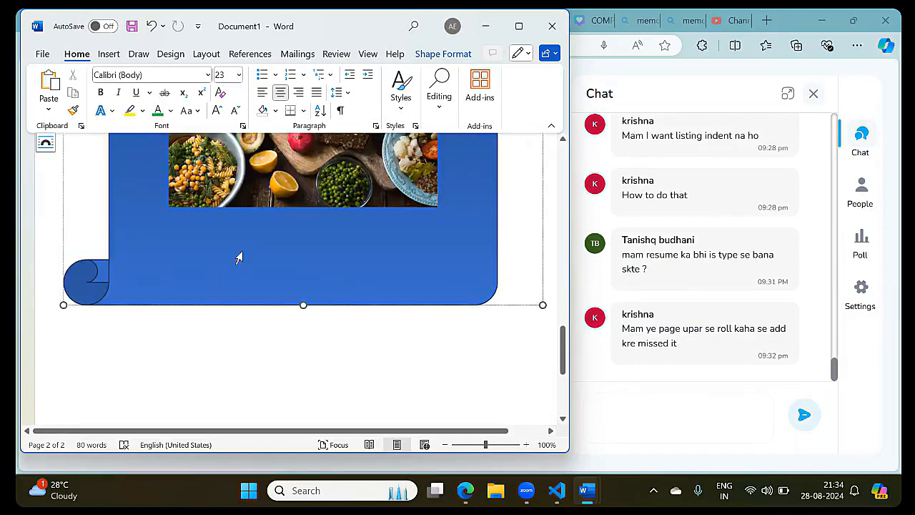
{"action": "left_click", "coordinate": [108, 55]}
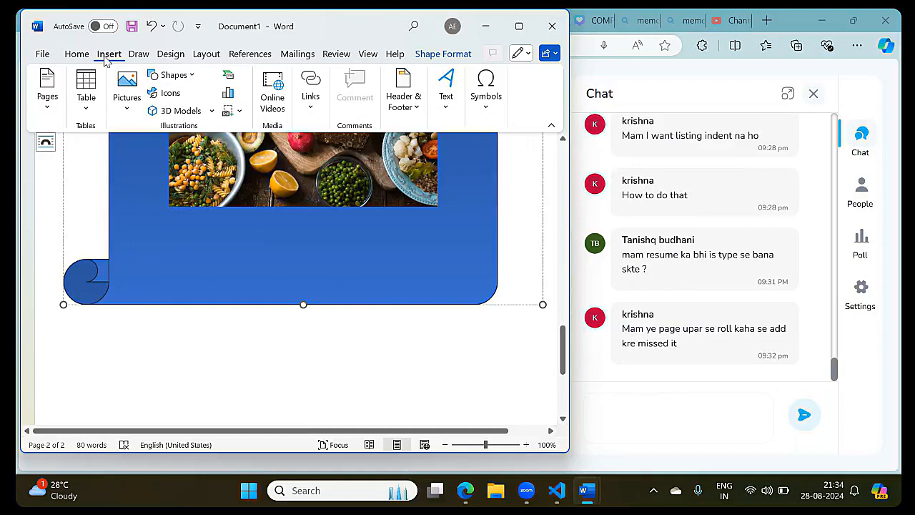
{"action": "left_click", "coordinate": [169, 94]}
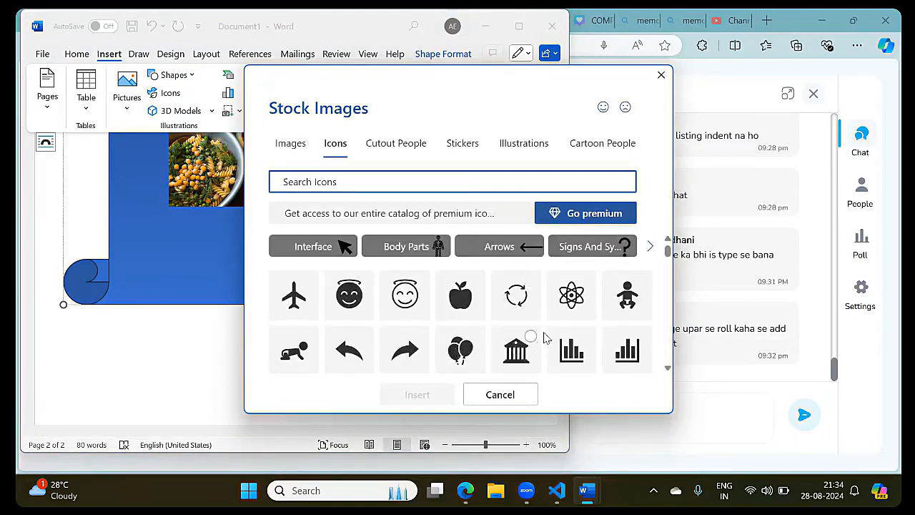
{"action": "scroll", "coordinate": [500, 348], "scroll_direction": "down", "scroll_amount": 3}
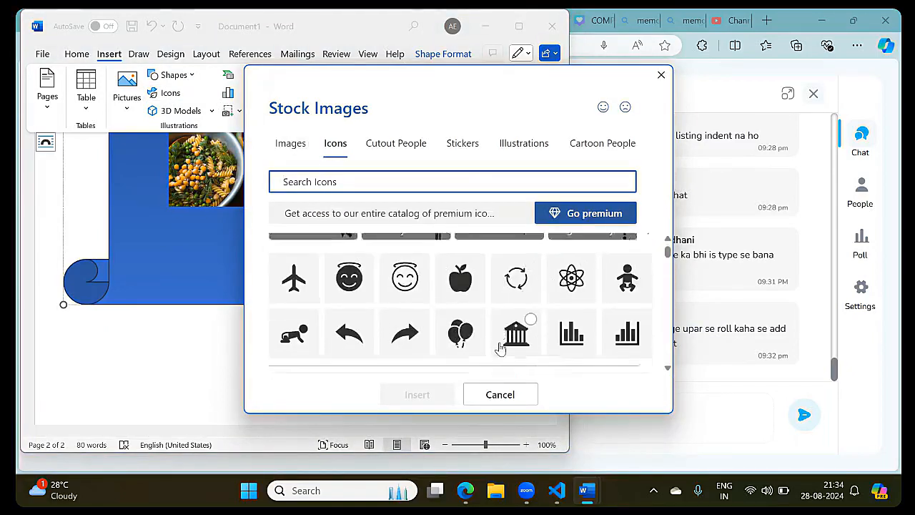
{"action": "scroll", "coordinate": [501, 348], "scroll_direction": "down", "scroll_amount": 5}
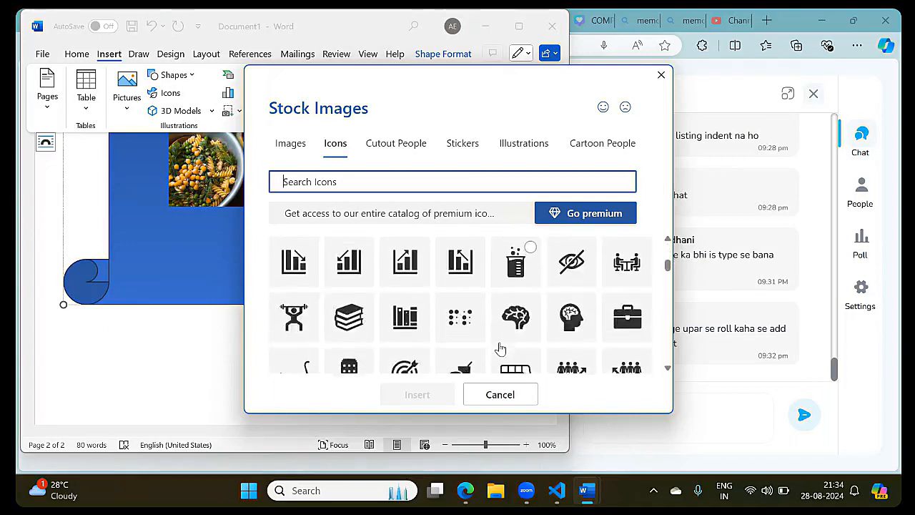
{"action": "left_click", "coordinate": [421, 183]}
{"action": "type", "text": "venu"}
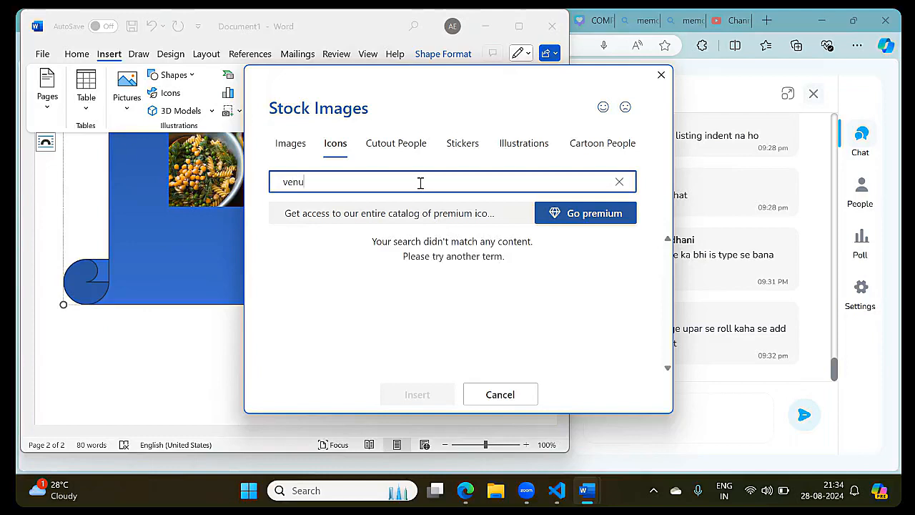
{"action": "type", "text": "e"}
{"action": "key", "text": "BackSpace"}
Search the stock icons for "place", insert the solid house icon without a chimney, and position it centred below the food picture
{"action": "type", "text": "pl"}
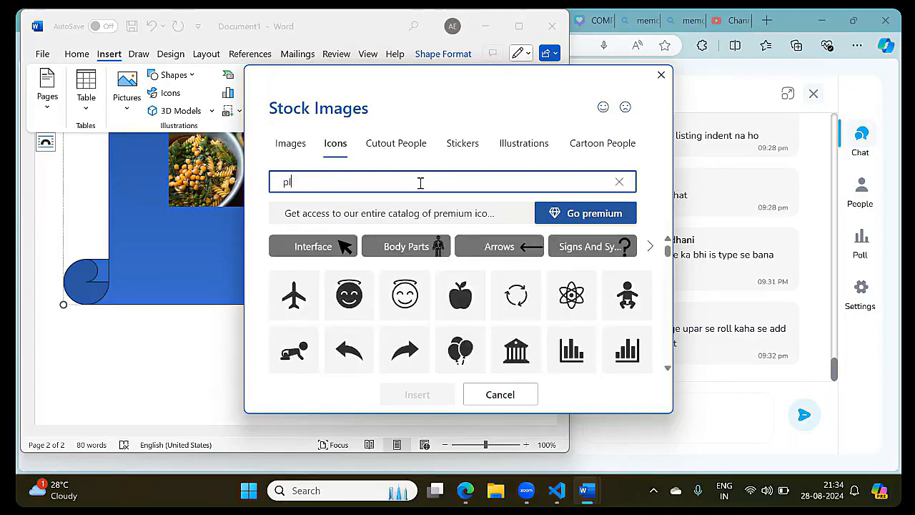
{"action": "type", "text": "ace"}
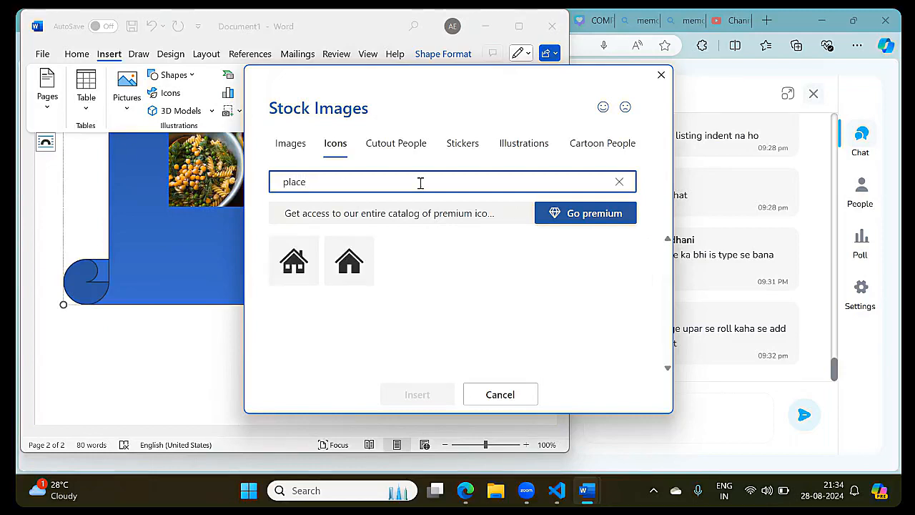
{"action": "left_click", "coordinate": [349, 265]}
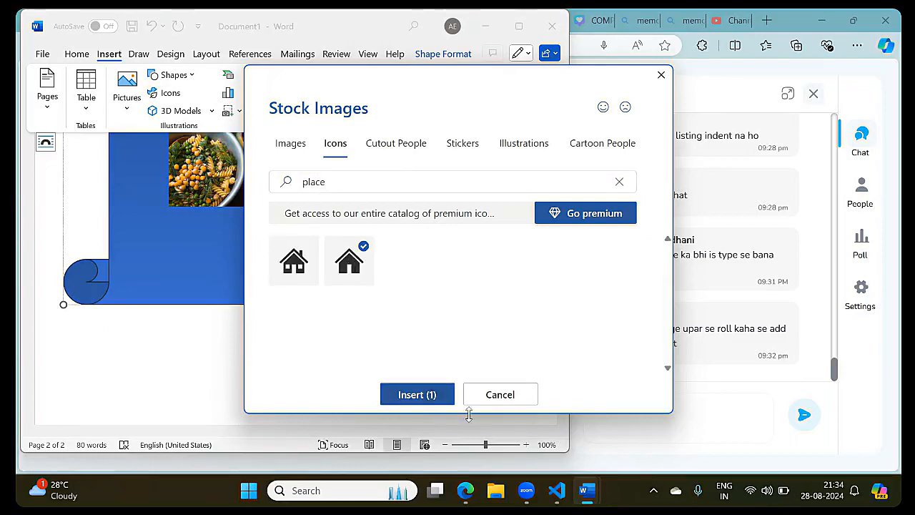
{"action": "left_click", "coordinate": [410, 399]}
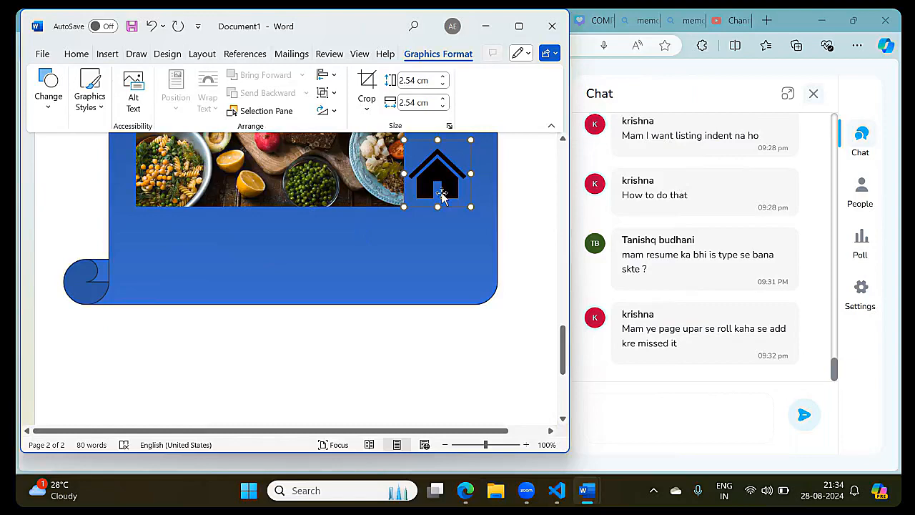
{"action": "left_click_drag", "start_coordinate": [441, 189], "coordinate": [183, 272]}
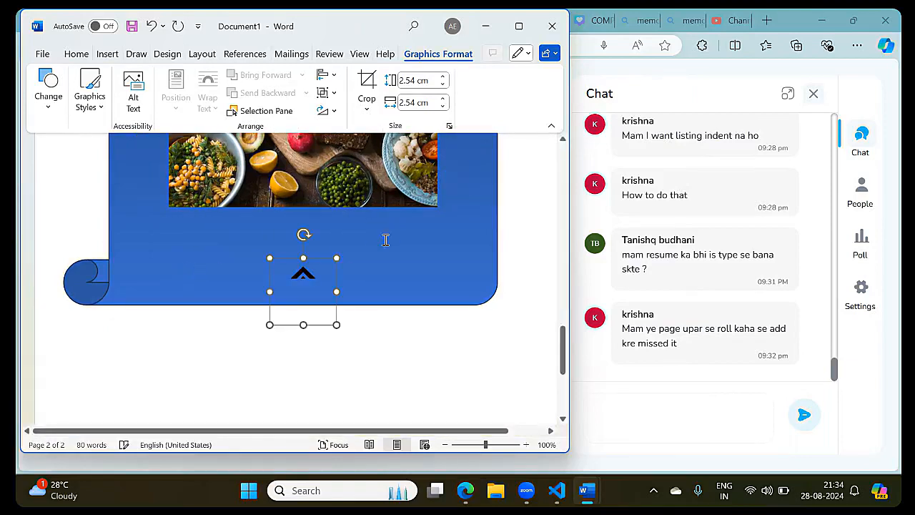
{"action": "left_click_drag", "start_coordinate": [305, 274], "coordinate": [298, 230]}
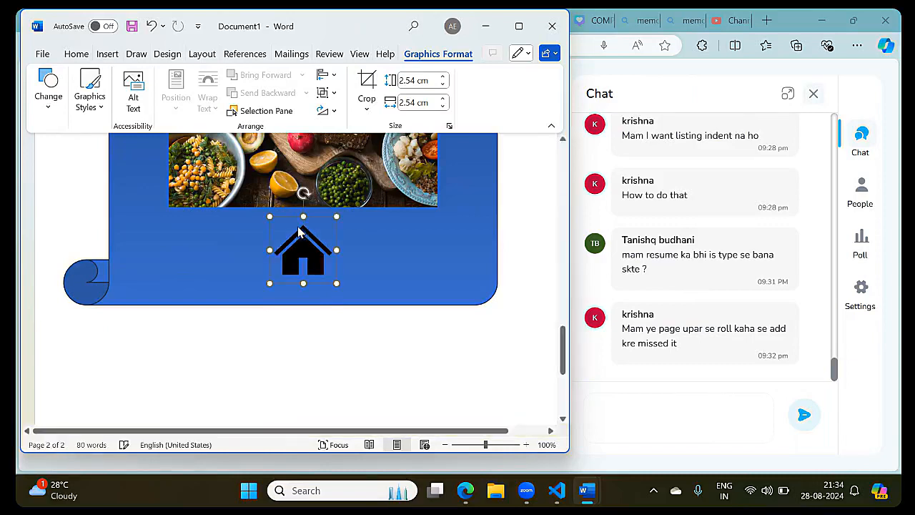
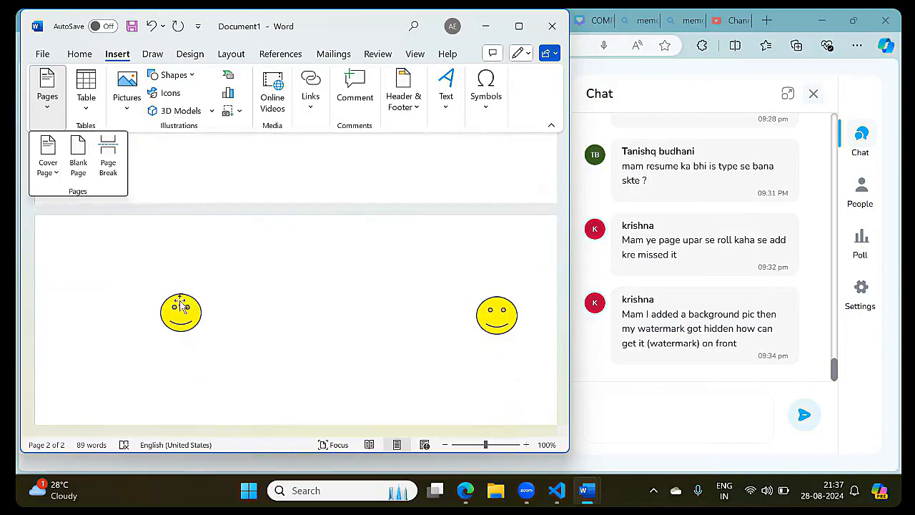
Open the page border settings, choose the Custom setting, and apply the border to This section
{"action": "left_click", "coordinate": [196, 237]}
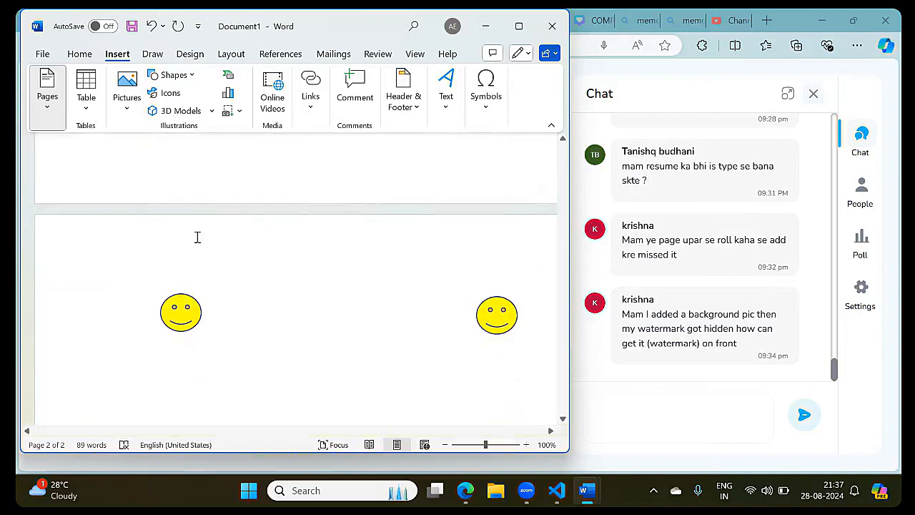
{"action": "left_click", "coordinate": [190, 54]}
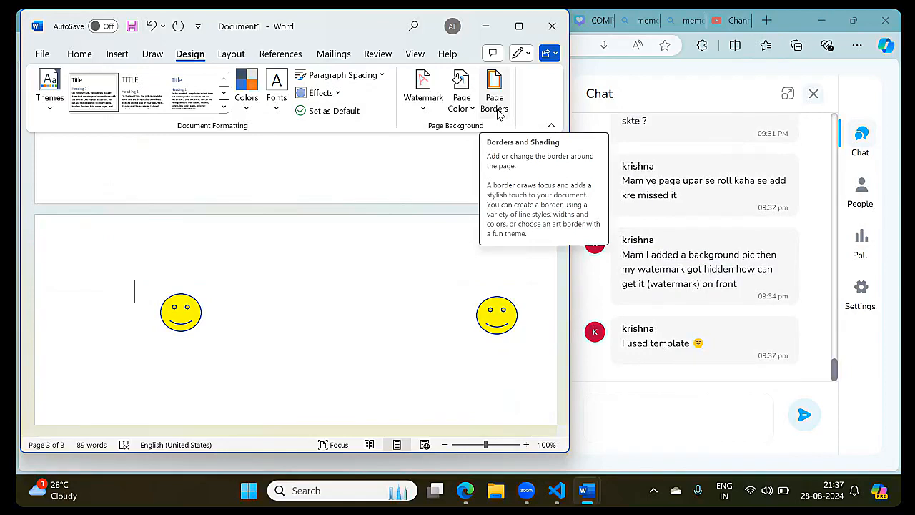
{"action": "left_click", "coordinate": [495, 100]}
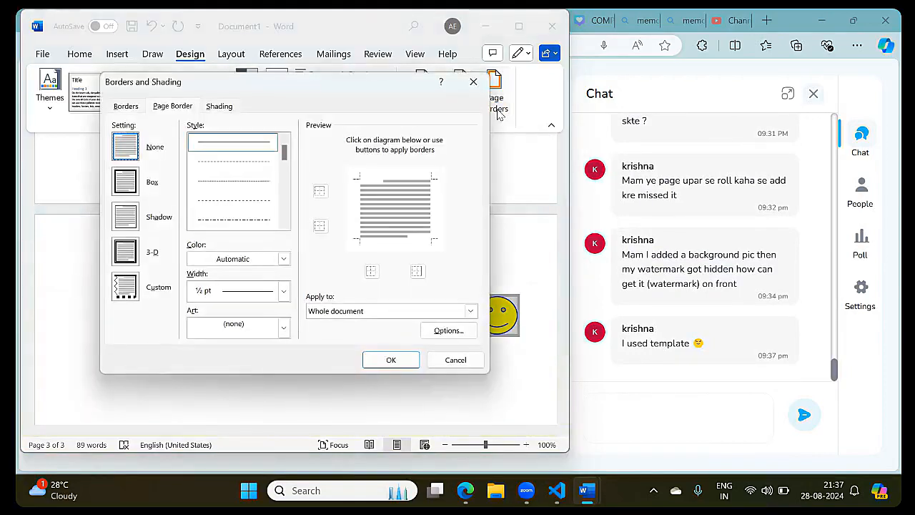
{"action": "left_click", "coordinate": [135, 259]}
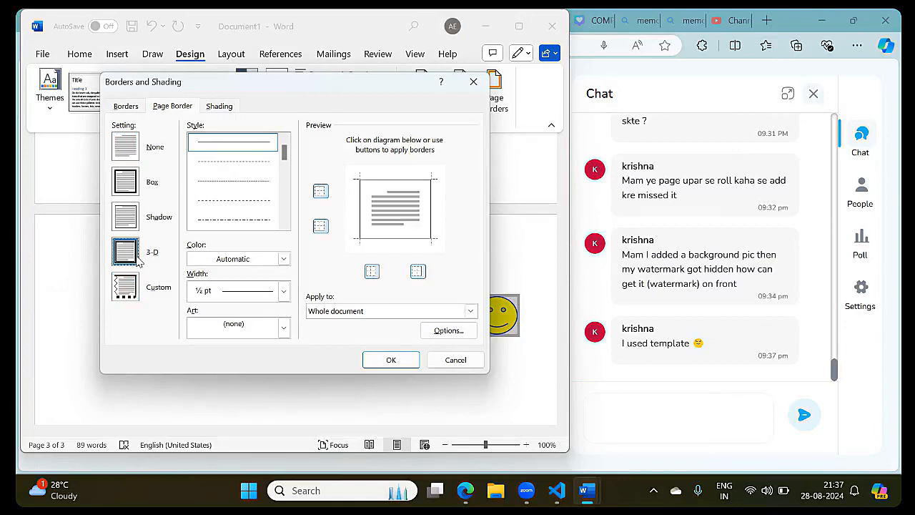
{"action": "left_click", "coordinate": [129, 290]}
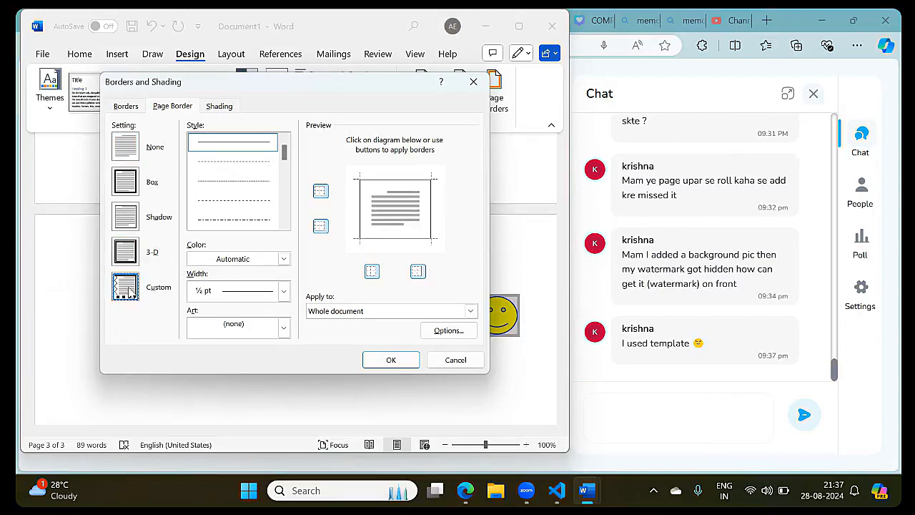
{"action": "left_click", "coordinate": [346, 315]}
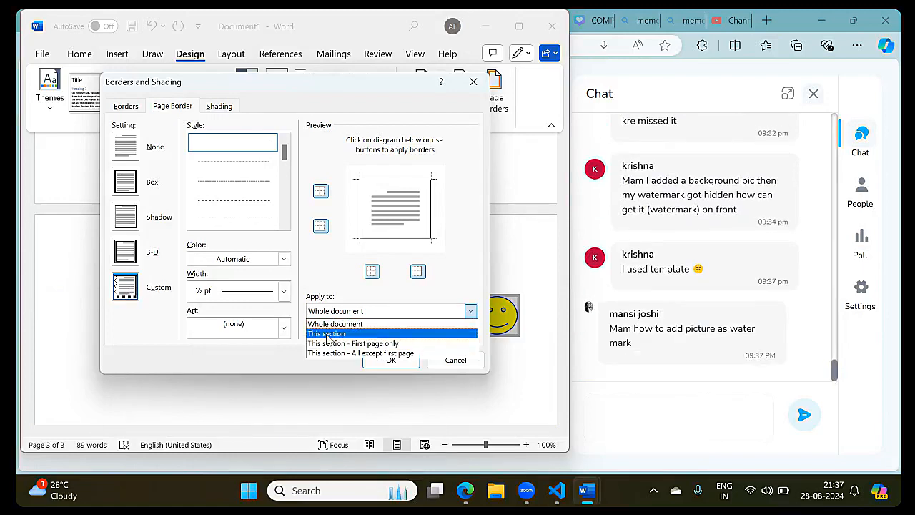
{"action": "left_click", "coordinate": [331, 334]}
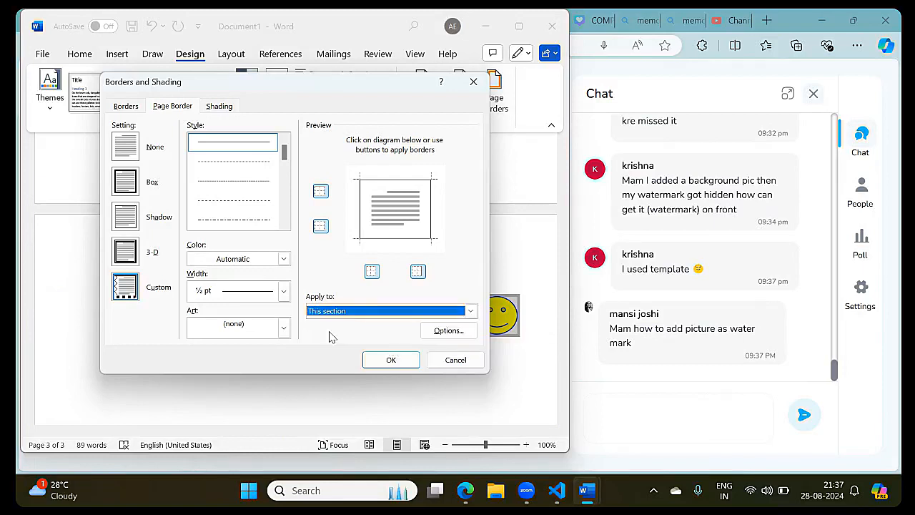
Choose the candy corn art for the page border, apply it, and review the bordered page
{"action": "left_click", "coordinate": [236, 325]}
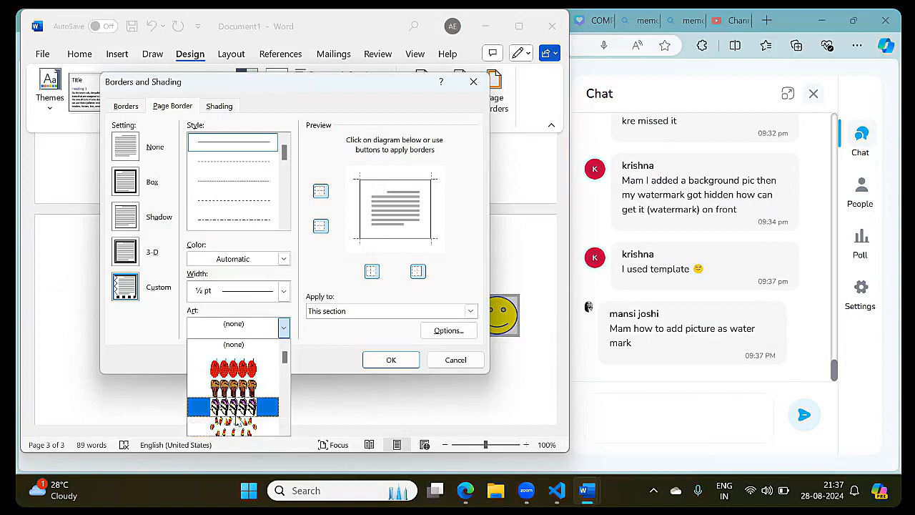
{"action": "left_click", "coordinate": [236, 429]}
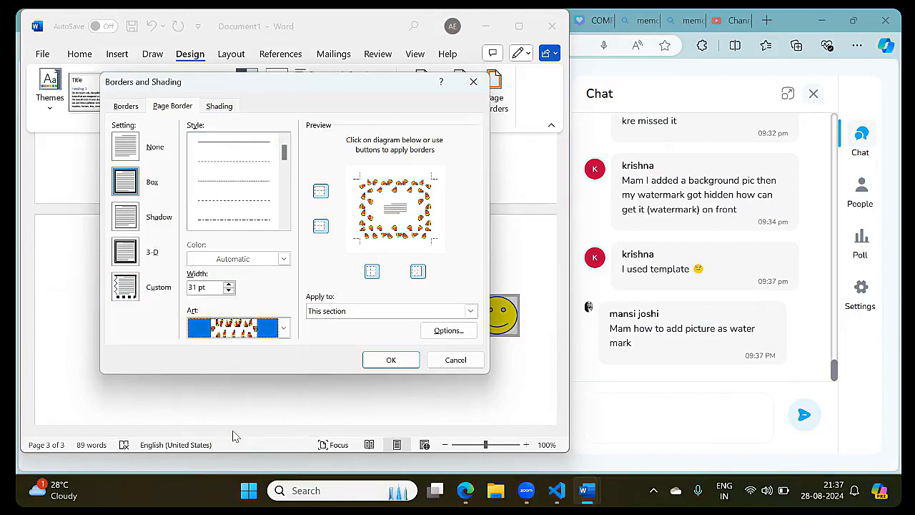
{"action": "left_click", "coordinate": [284, 327]}
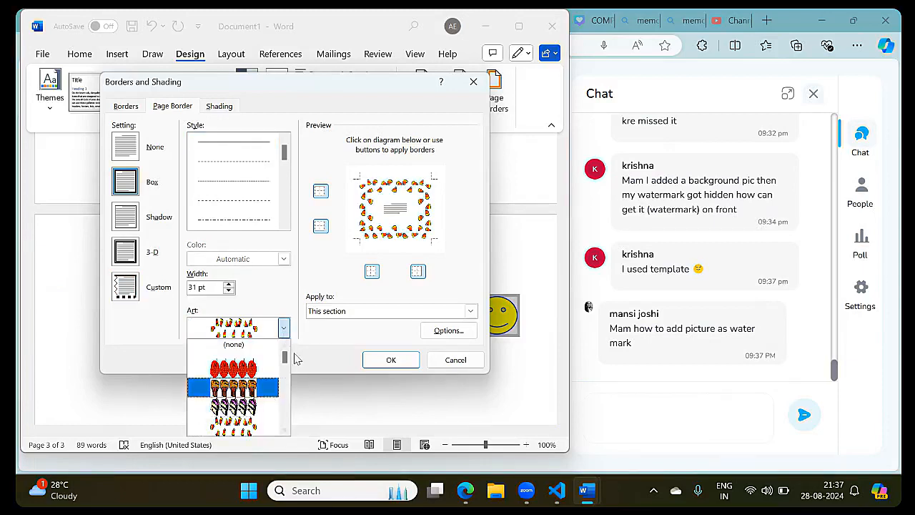
{"action": "mouse_move", "coordinate": [284, 362]}
{"action": "left_mouse_down"}
{"action": "mouse_move", "coordinate": [284, 383]}
{"action": "mouse_move", "coordinate": [280, 360]}
{"action": "left_mouse_up"}
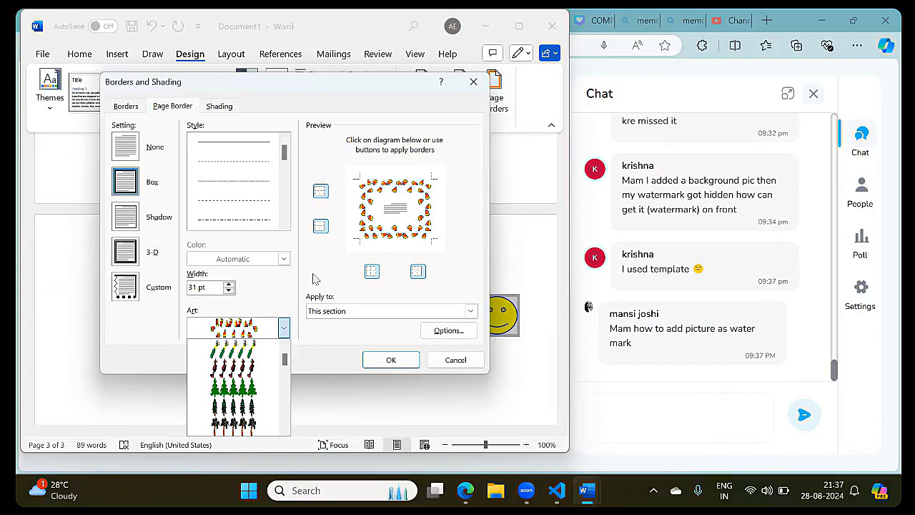
{"action": "left_click", "coordinate": [390, 360]}
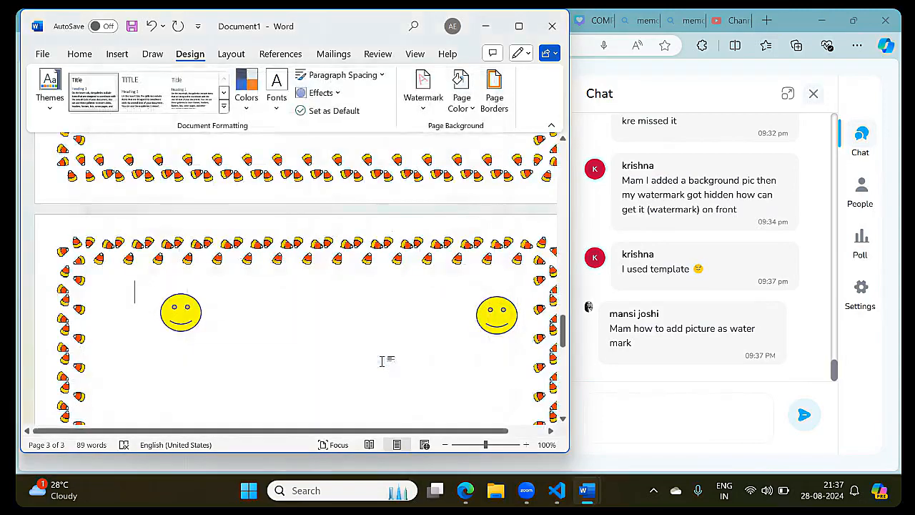
{"action": "scroll", "coordinate": [372, 380], "scroll_direction": "down", "scroll_amount": 1}
{"action": "scroll", "coordinate": [371, 379], "scroll_direction": "down", "scroll_amount": 6}
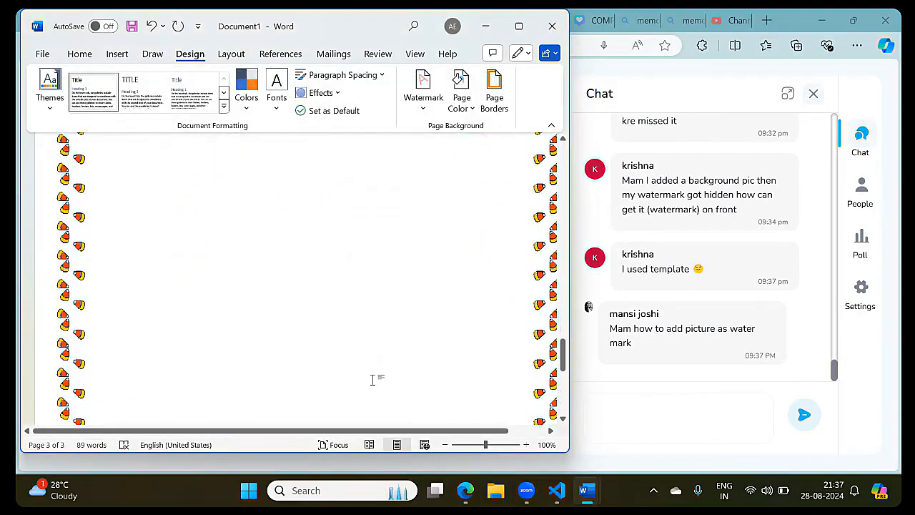
{"action": "scroll", "coordinate": [371, 379], "scroll_direction": "down", "scroll_amount": 1}
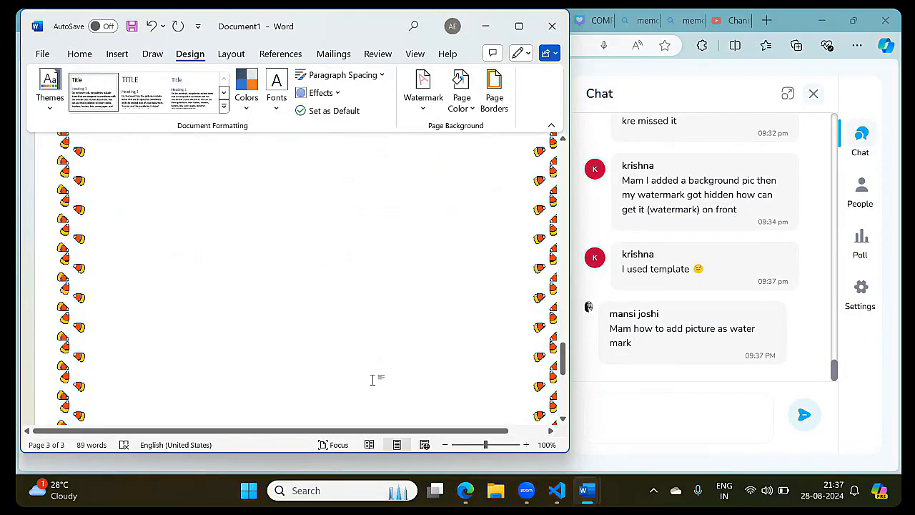
Reposition the two smiley faces at the upper corners of page 3 so they sit inside the candy corn border
{"action": "scroll", "coordinate": [371, 379], "scroll_direction": "up", "scroll_amount": 5}
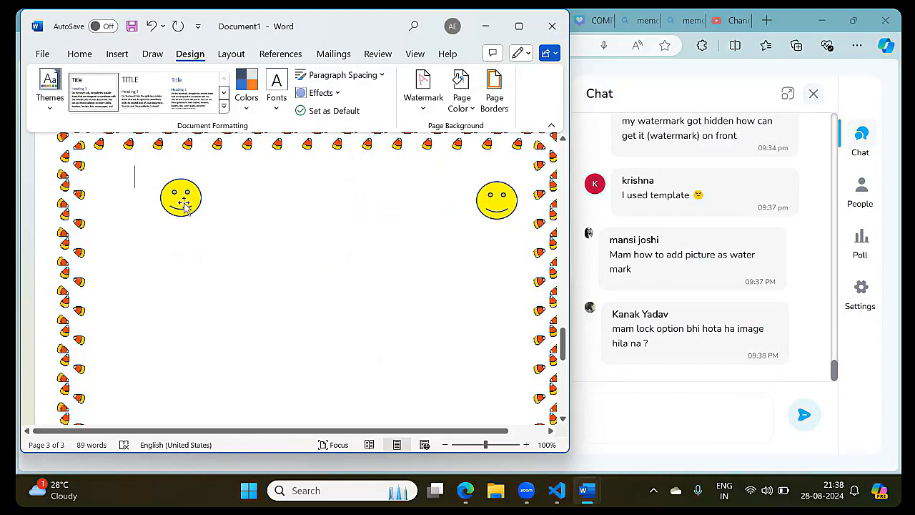
{"action": "left_click_drag", "start_coordinate": [183, 204], "coordinate": [142, 194]}
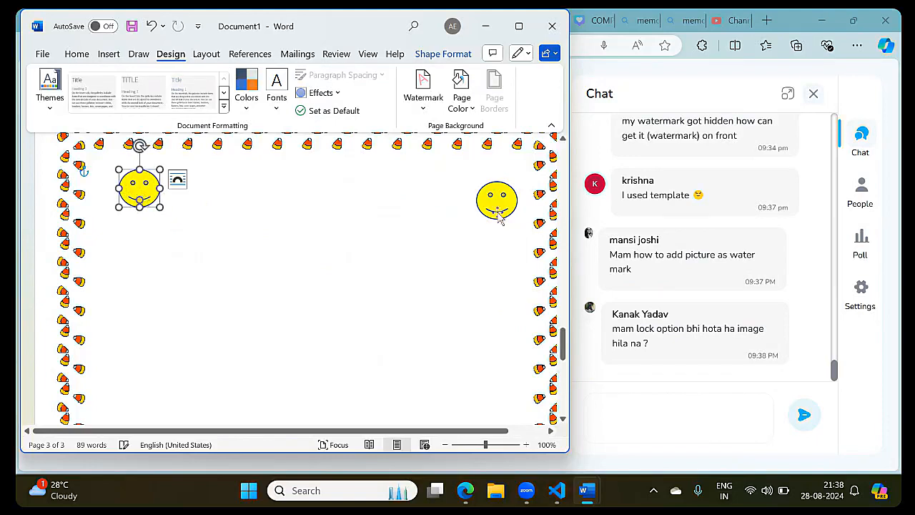
{"action": "left_click_drag", "start_coordinate": [498, 211], "coordinate": [491, 206]}
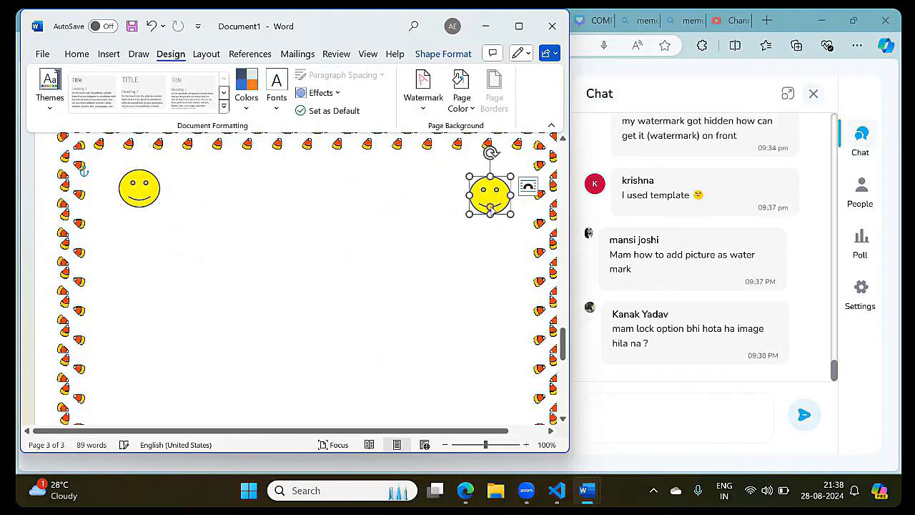
{"action": "left_click", "coordinate": [392, 298]}
{"action": "scroll", "coordinate": [392, 299], "scroll_direction": "up", "scroll_amount": 3}
{"action": "scroll", "coordinate": [393, 299], "scroll_direction": "down", "scroll_amount": 5}
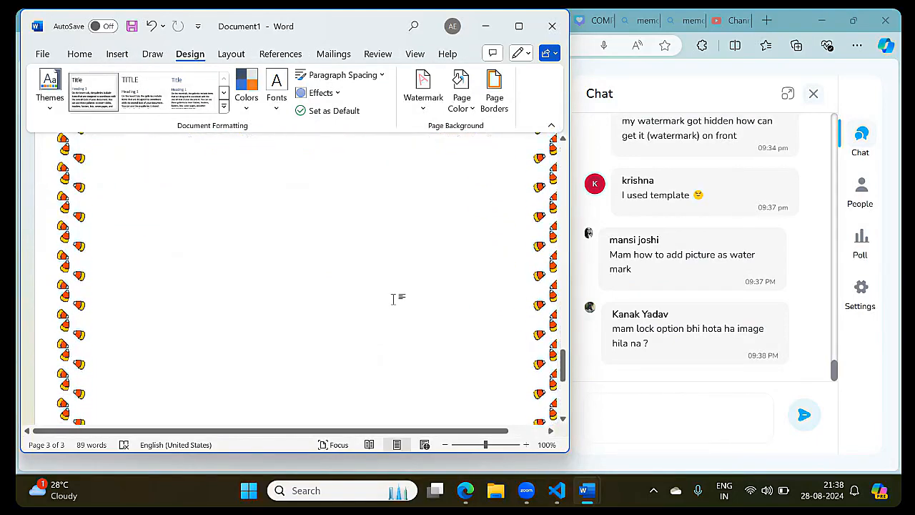
{"action": "scroll", "coordinate": [392, 299], "scroll_direction": "down", "scroll_amount": 3}
{"action": "scroll", "coordinate": [393, 299], "scroll_direction": "up", "scroll_amount": 5}
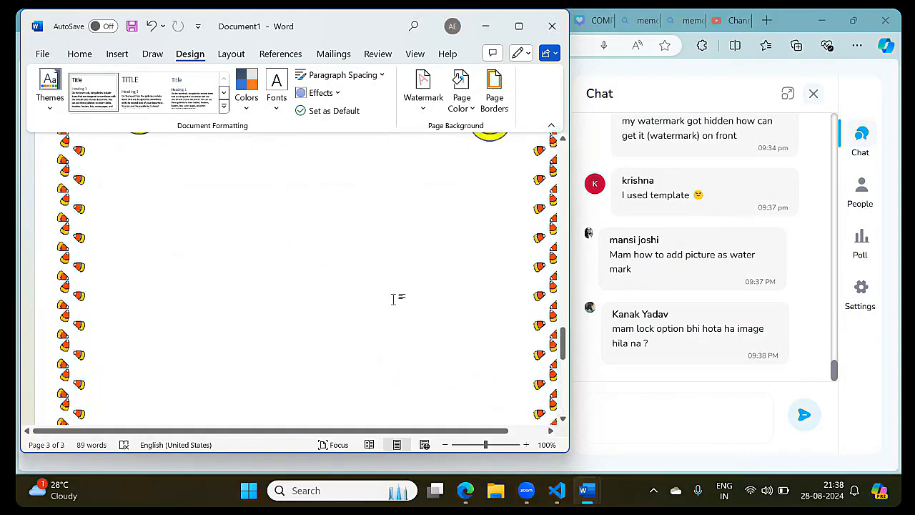
{"action": "scroll", "coordinate": [393, 299], "scroll_direction": "up", "scroll_amount": 3}
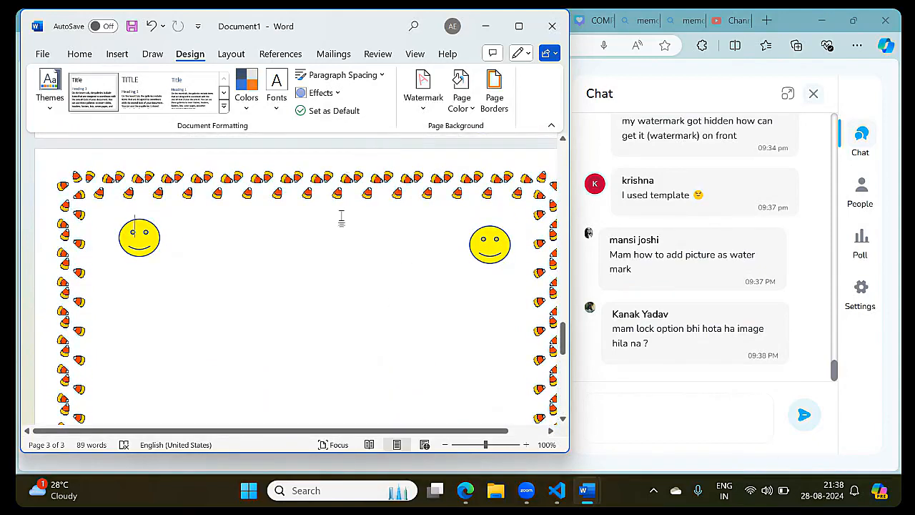
Set the page background fill effect to a two-color gradient, with yellow as Color 1 and light blue as Color 2
{"action": "left_click", "coordinate": [471, 115]}
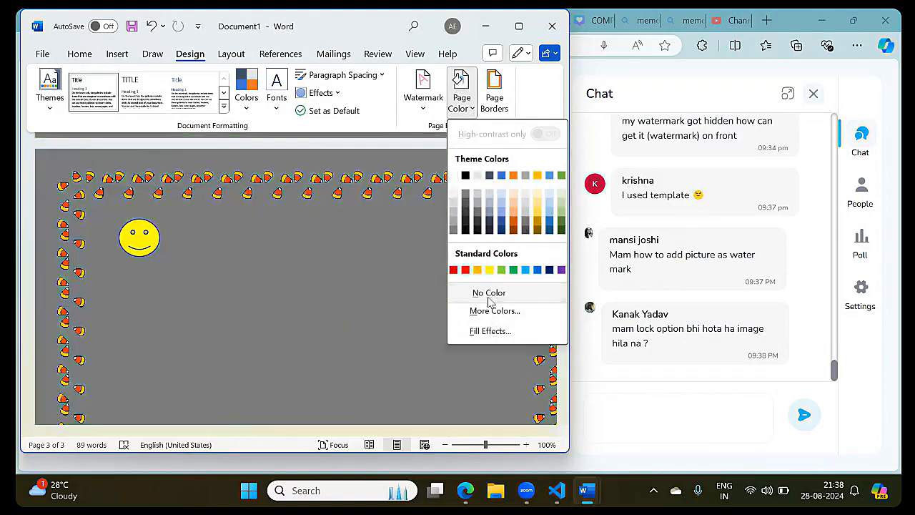
{"action": "left_click", "coordinate": [483, 330]}
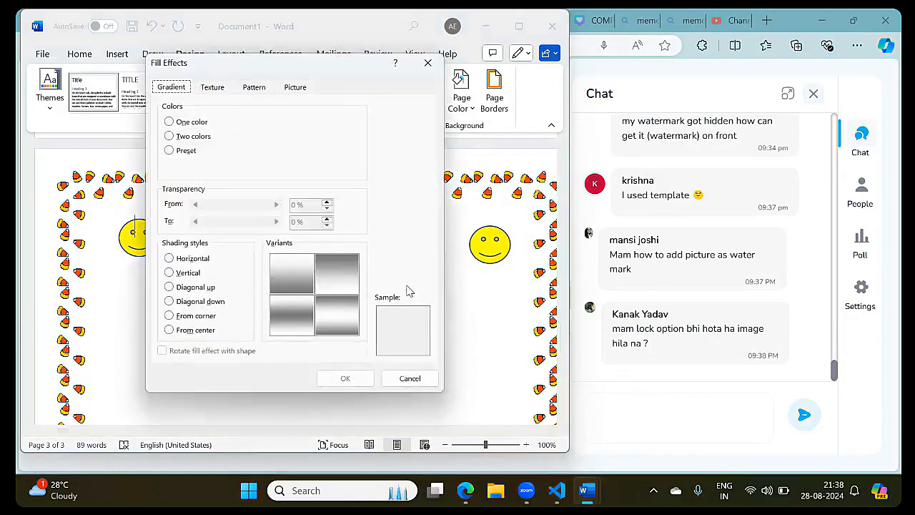
{"action": "left_click", "coordinate": [205, 288]}
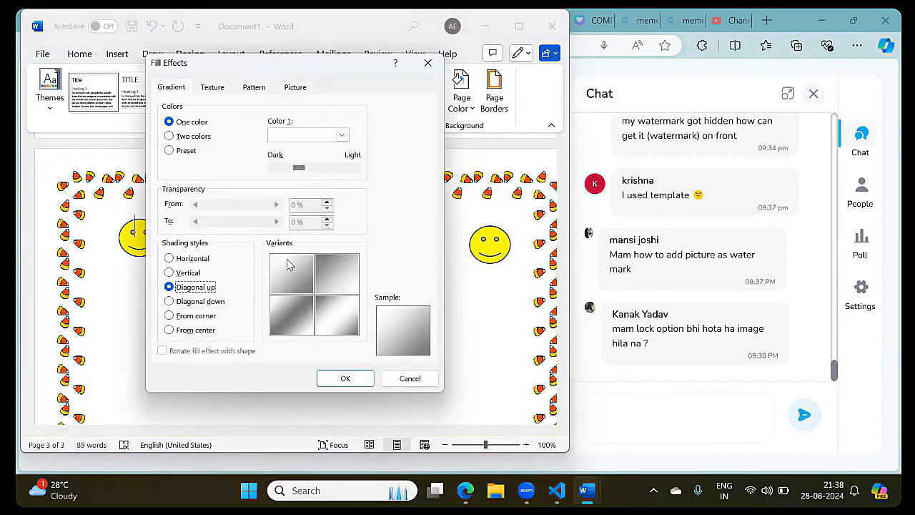
{"action": "left_click", "coordinate": [308, 136]}
{"action": "left_click", "coordinate": [213, 140]}
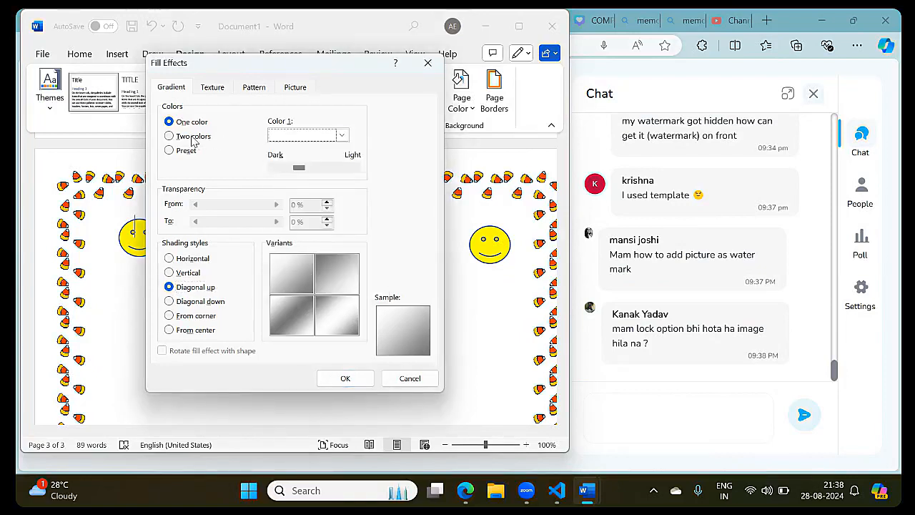
{"action": "left_click", "coordinate": [191, 137]}
{"action": "left_click", "coordinate": [342, 135]}
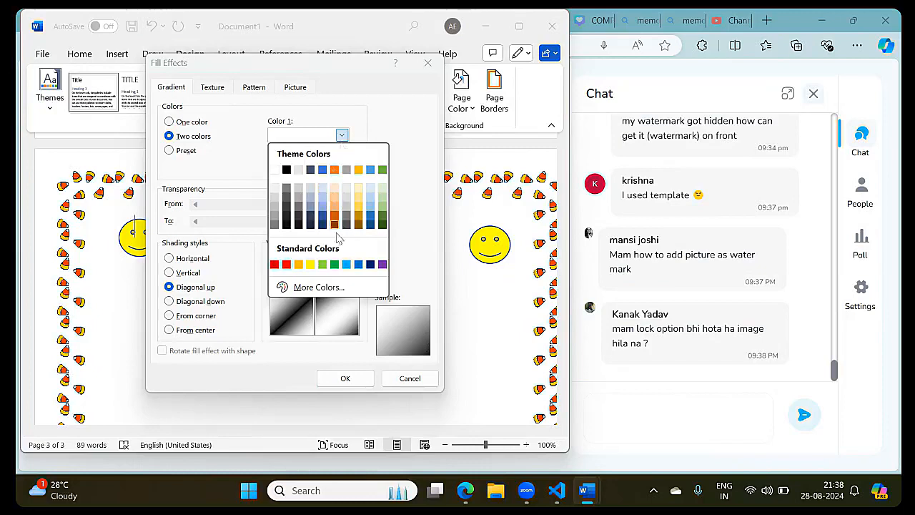
{"action": "left_click", "coordinate": [310, 263]}
{"action": "left_click", "coordinate": [342, 167]}
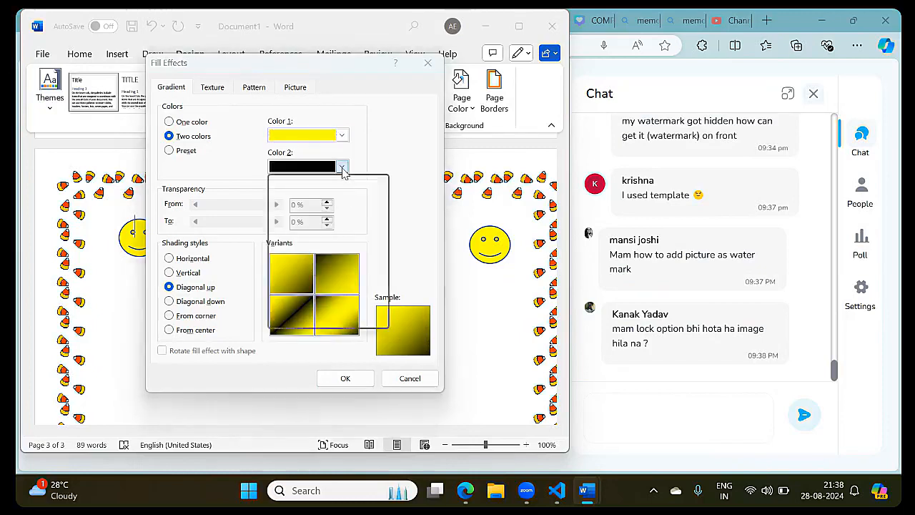
{"action": "left_click", "coordinate": [347, 295]}
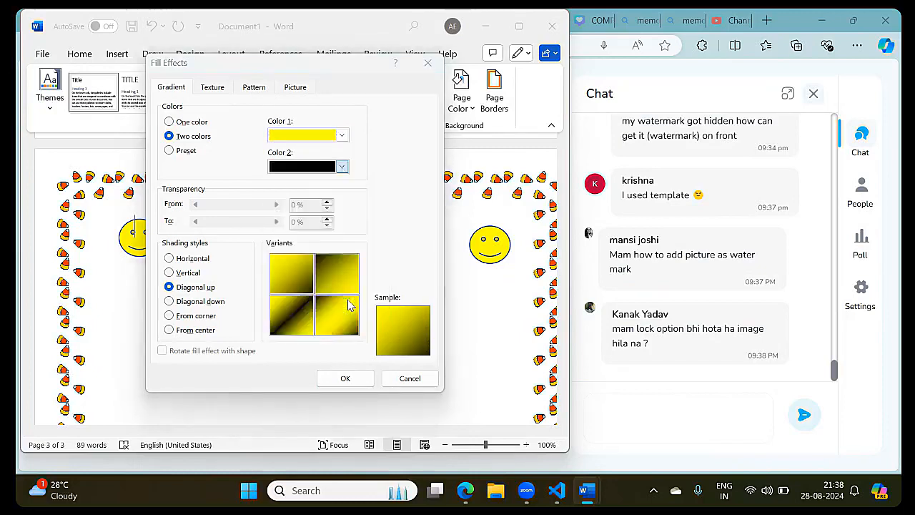
Compare the gradient's shading styles, choose Diagonal down with the variant that has a blue band through the middle, and apply it to the page
{"action": "left_click", "coordinate": [216, 317]}
{"action": "left_click", "coordinate": [215, 303]}
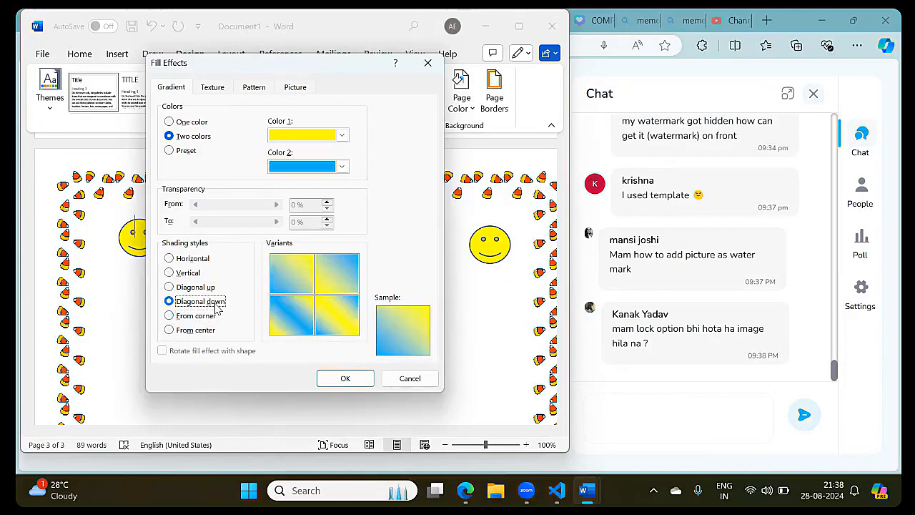
{"action": "left_click", "coordinate": [206, 288]}
{"action": "left_click", "coordinate": [198, 274]}
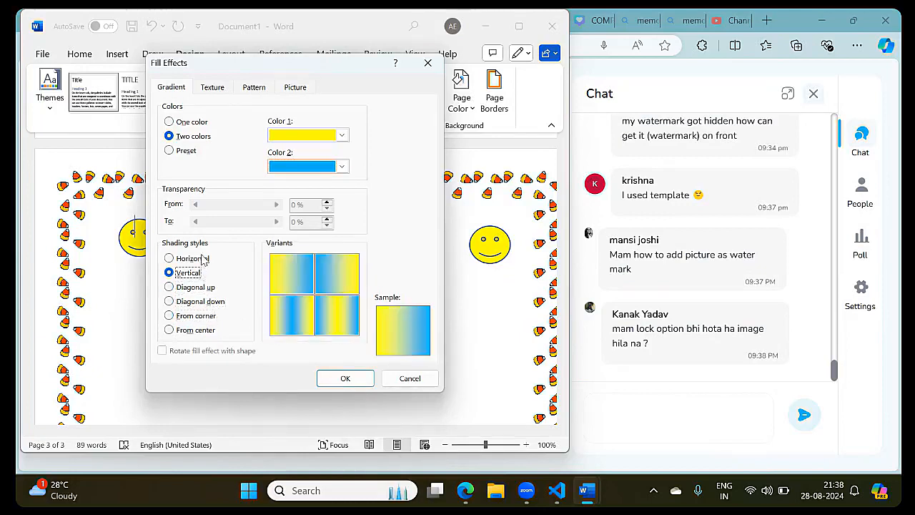
{"action": "left_click", "coordinate": [203, 259]}
{"action": "left_click", "coordinate": [199, 301]}
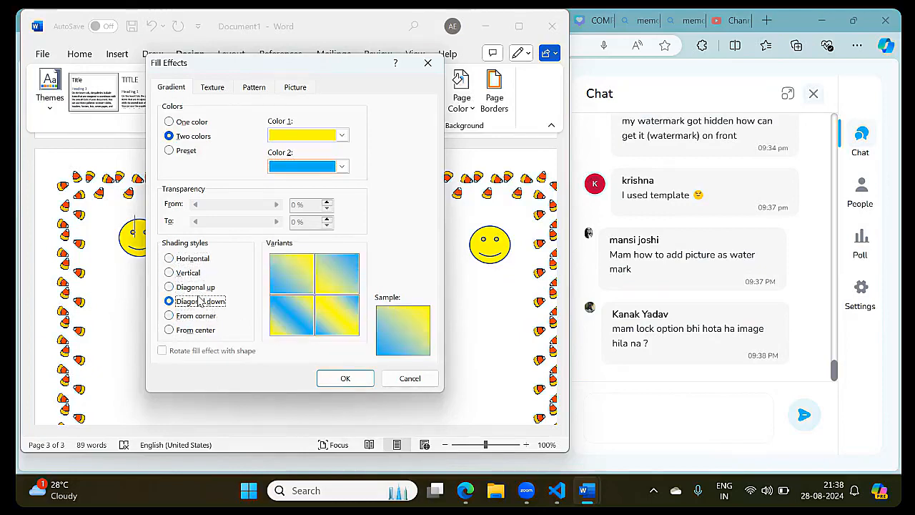
{"action": "left_click", "coordinate": [197, 333]}
{"action": "left_click", "coordinate": [196, 315]}
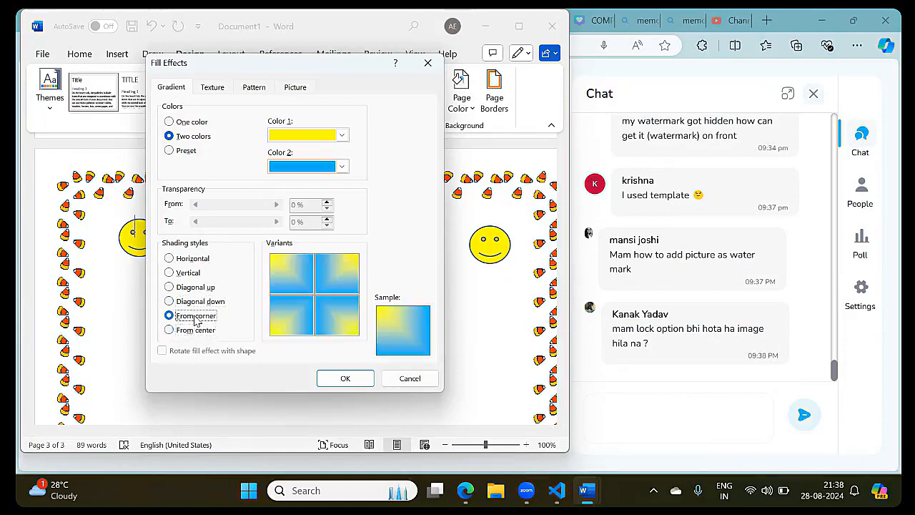
{"action": "left_click", "coordinate": [199, 302]}
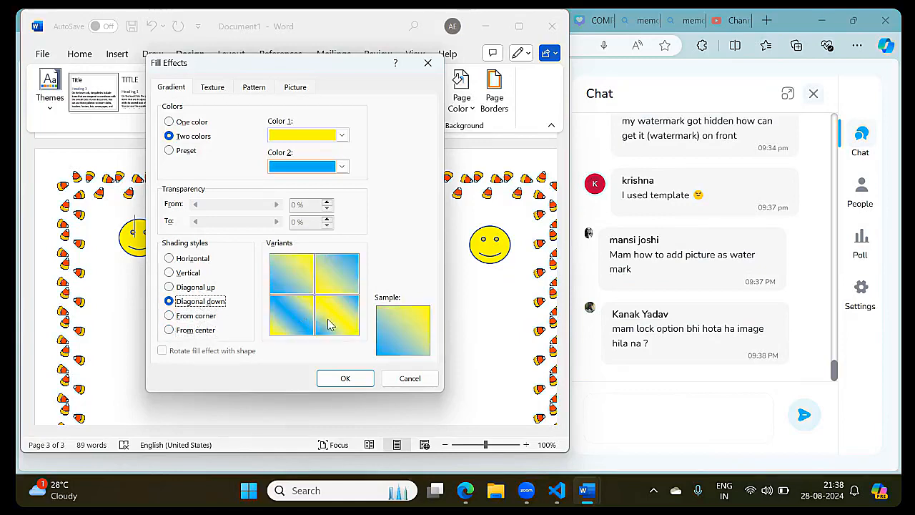
{"action": "left_click", "coordinate": [303, 326]}
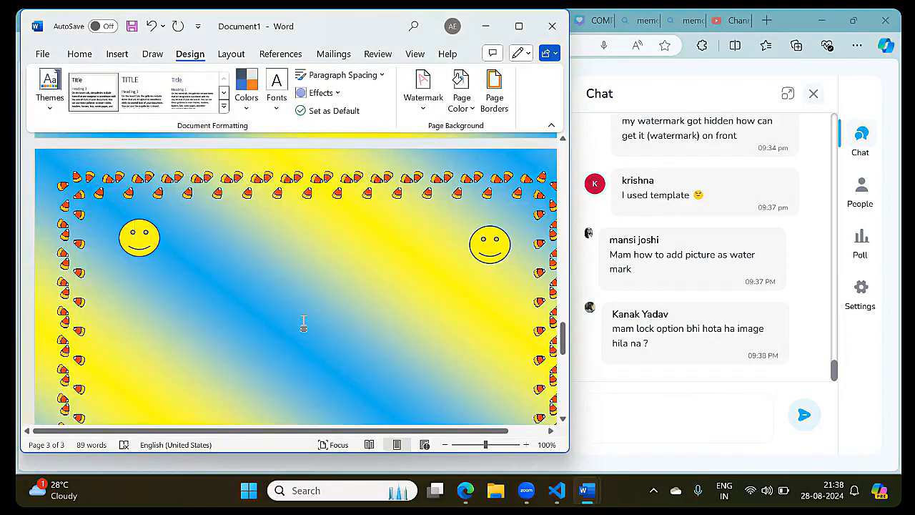
Open the custom watermark settings for the document and choose the Picture watermark option
{"action": "scroll", "coordinate": [303, 323], "scroll_direction": "down", "scroll_amount": 5}
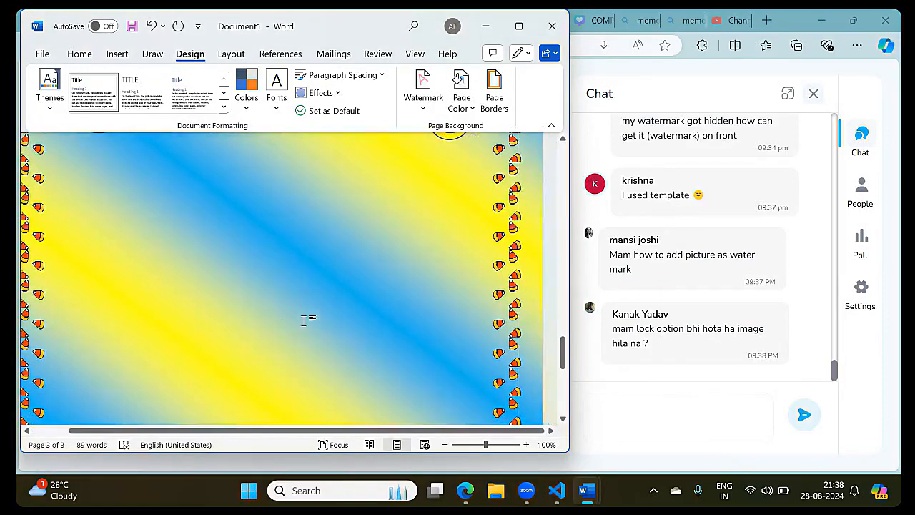
{"action": "scroll", "coordinate": [304, 325], "scroll_direction": "up", "scroll_amount": 5}
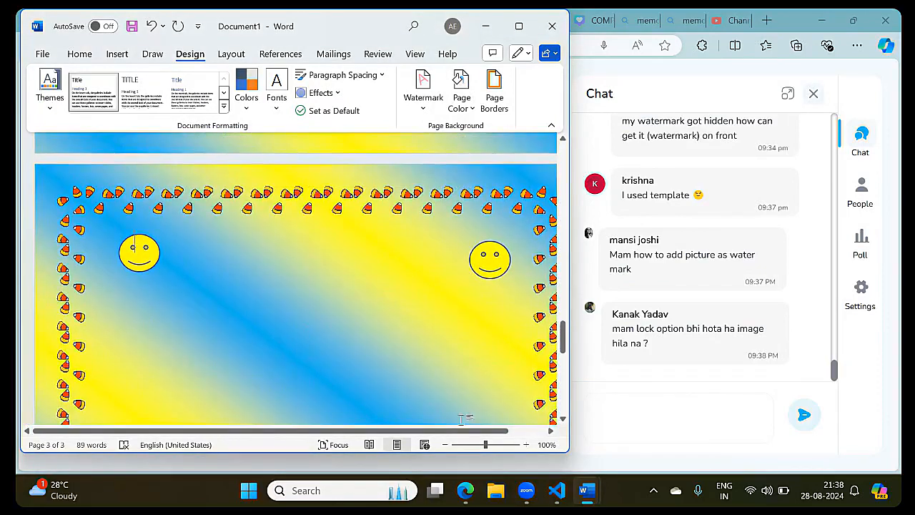
{"action": "left_click_drag", "start_coordinate": [486, 443], "coordinate": [477, 443]}
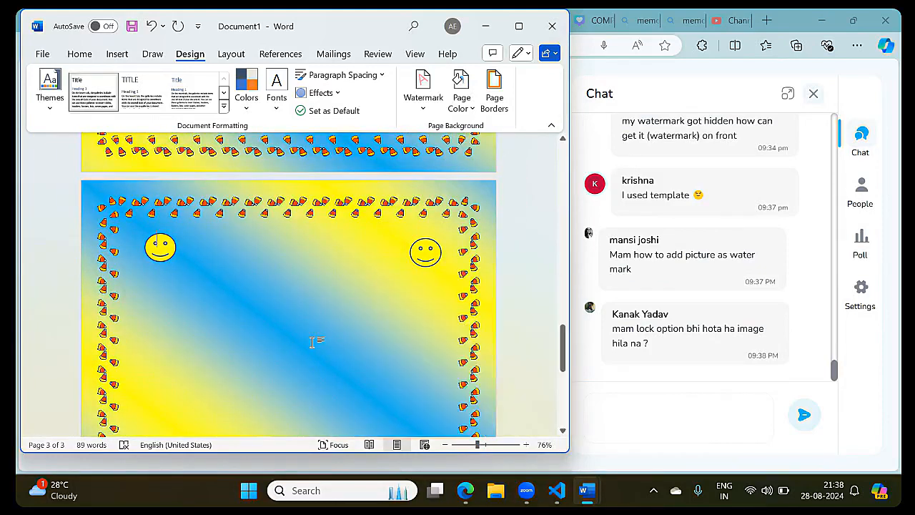
{"action": "scroll", "coordinate": [312, 342], "scroll_direction": "down", "scroll_amount": 3}
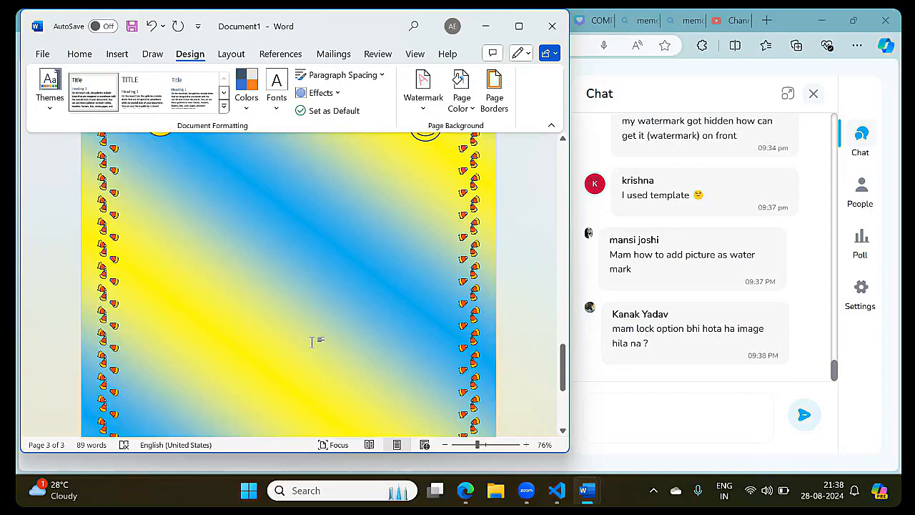
{"action": "scroll", "coordinate": [312, 342], "scroll_direction": "up", "scroll_amount": 1}
{"action": "scroll", "coordinate": [312, 343], "scroll_direction": "up", "scroll_amount": 2}
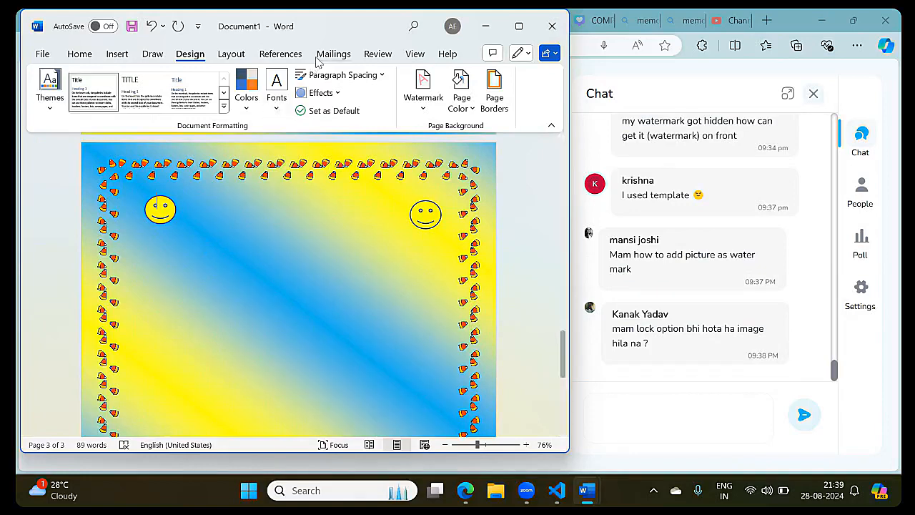
{"action": "left_click", "coordinate": [425, 106]}
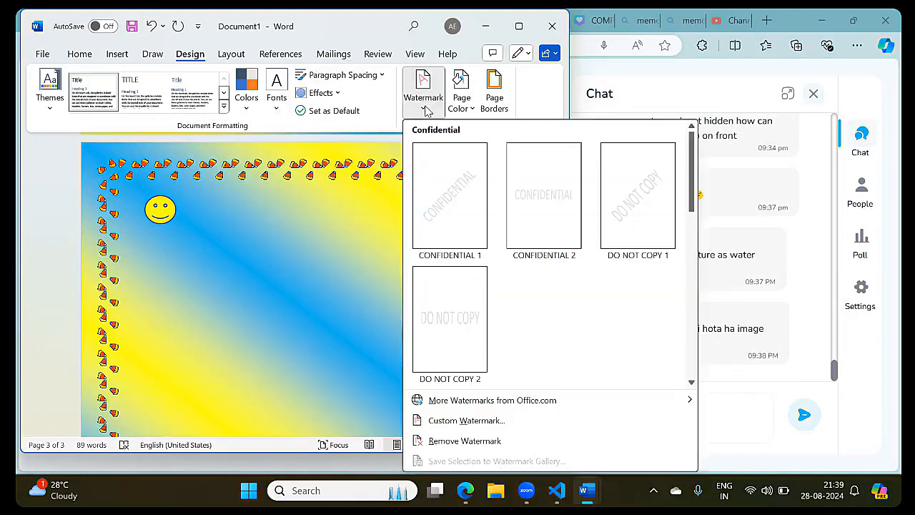
{"action": "left_click", "coordinate": [457, 421]}
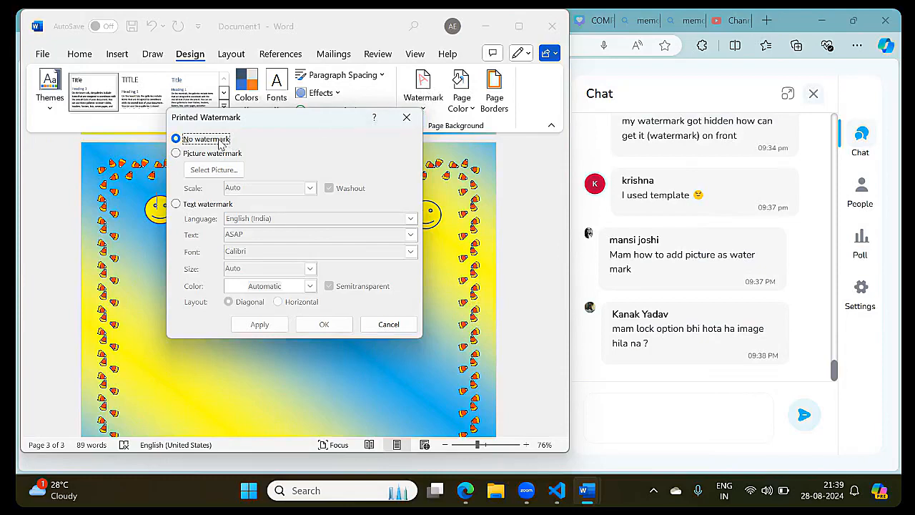
{"action": "left_click", "coordinate": [208, 206]}
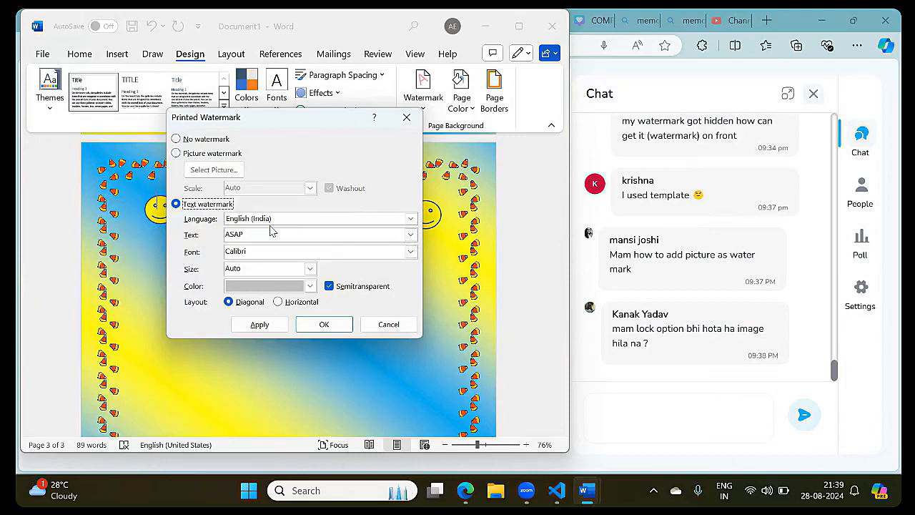
{"action": "left_click", "coordinate": [225, 155]}
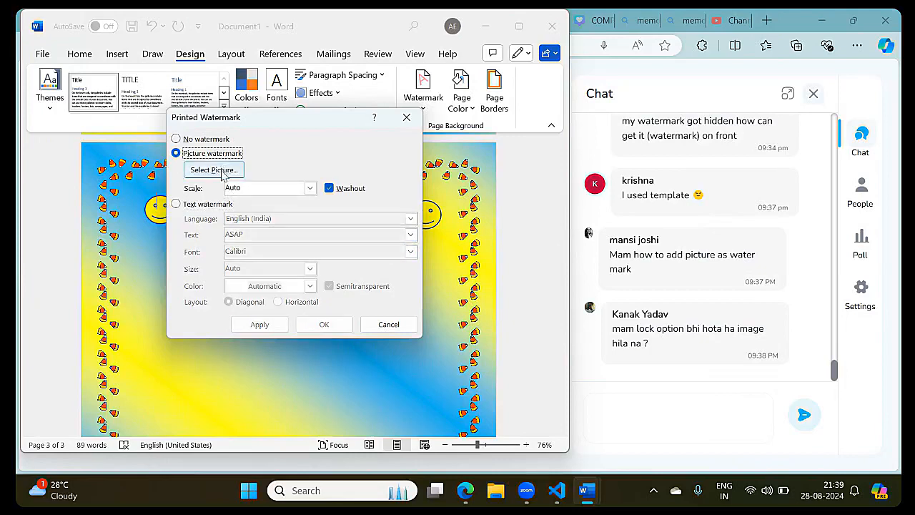
Select the Network picture from the web2024 folder on drive D as the watermark image and apply it
{"action": "left_click", "coordinate": [222, 171]}
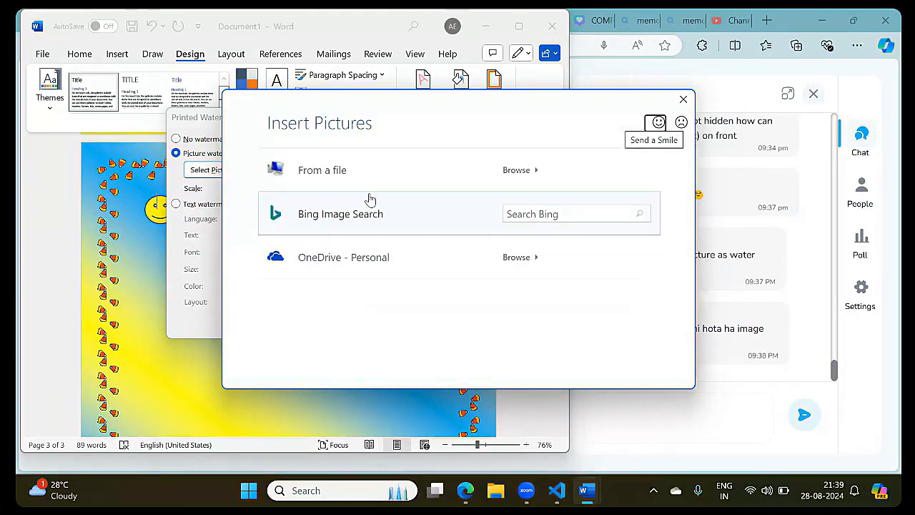
{"action": "left_click", "coordinate": [522, 177]}
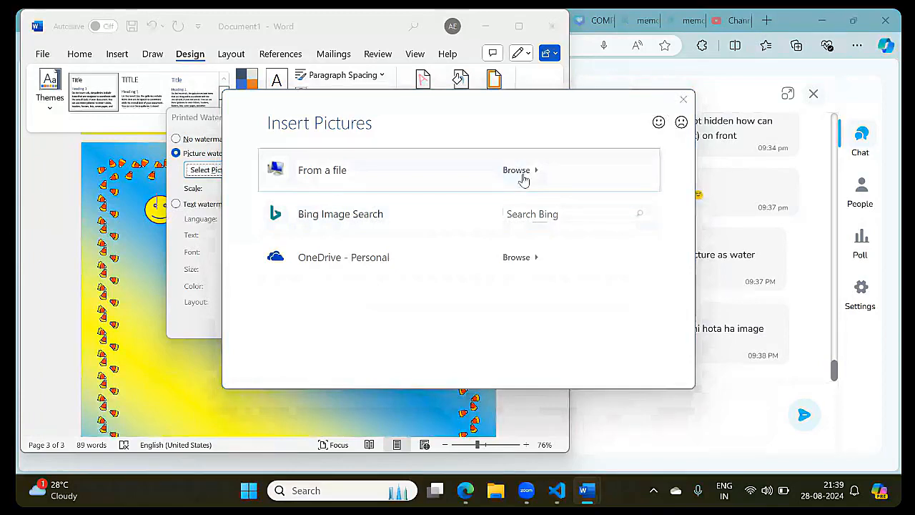
{"action": "left_click", "coordinate": [523, 174]}
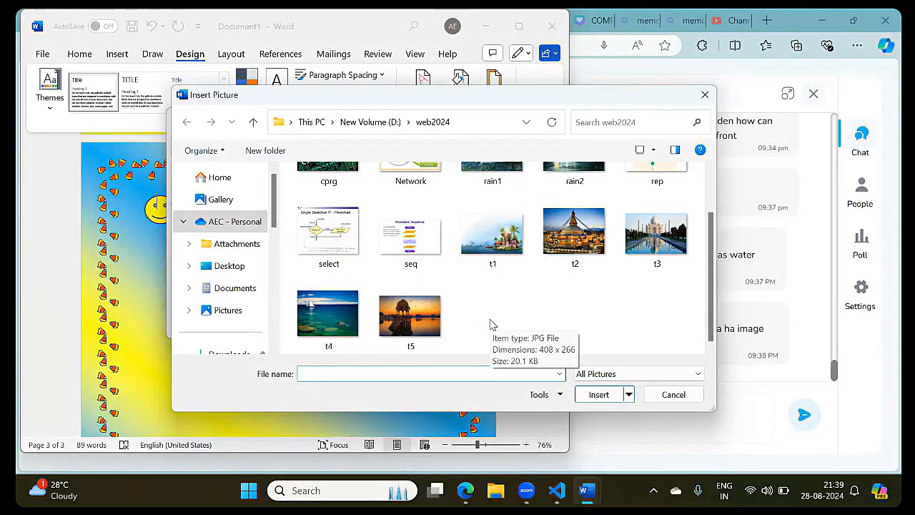
{"action": "scroll", "coordinate": [490, 324], "scroll_direction": "up", "scroll_amount": 1}
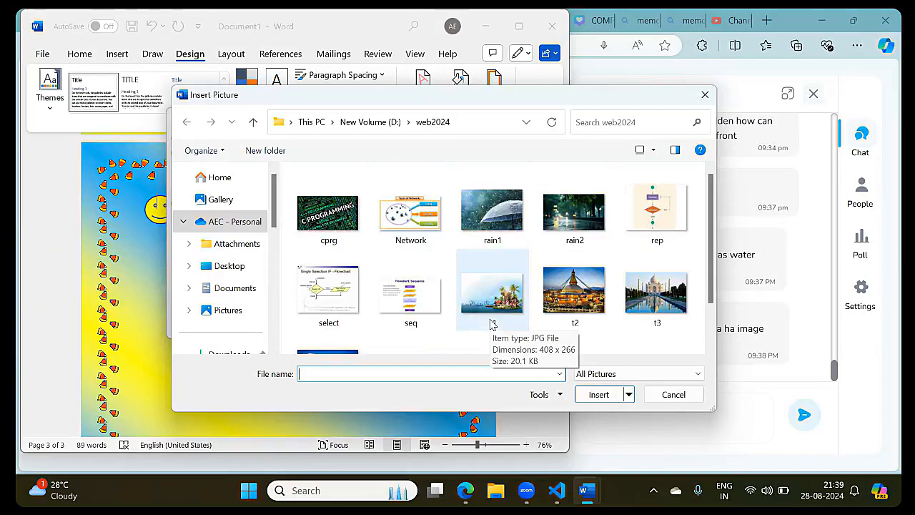
{"action": "left_click", "coordinate": [426, 233]}
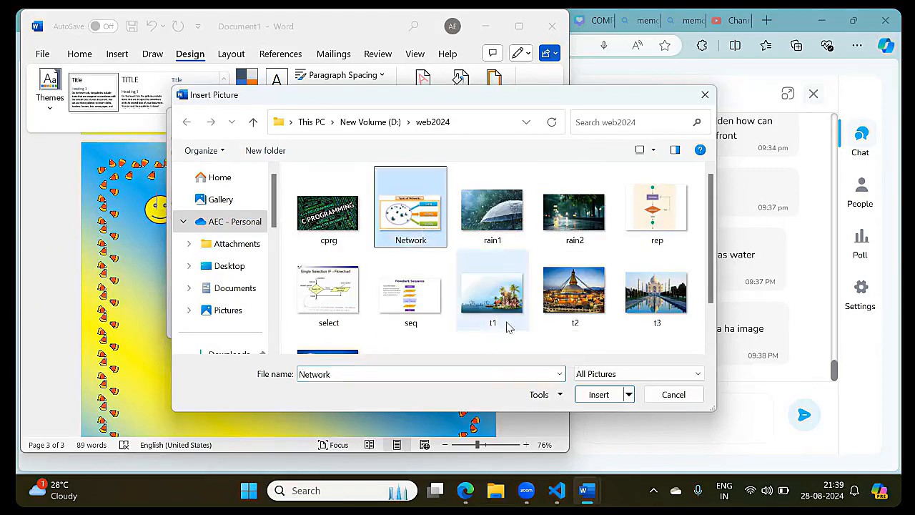
{"action": "left_click", "coordinate": [605, 394]}
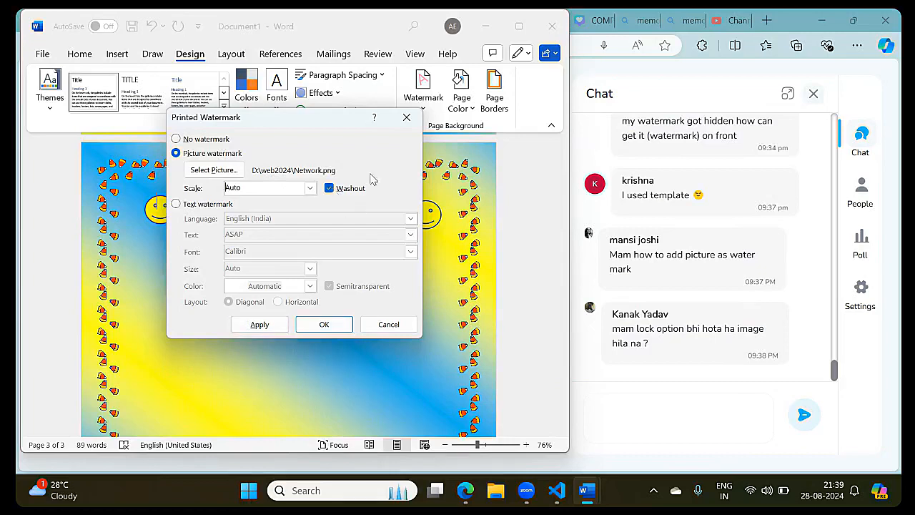
{"action": "left_click", "coordinate": [259, 325]}
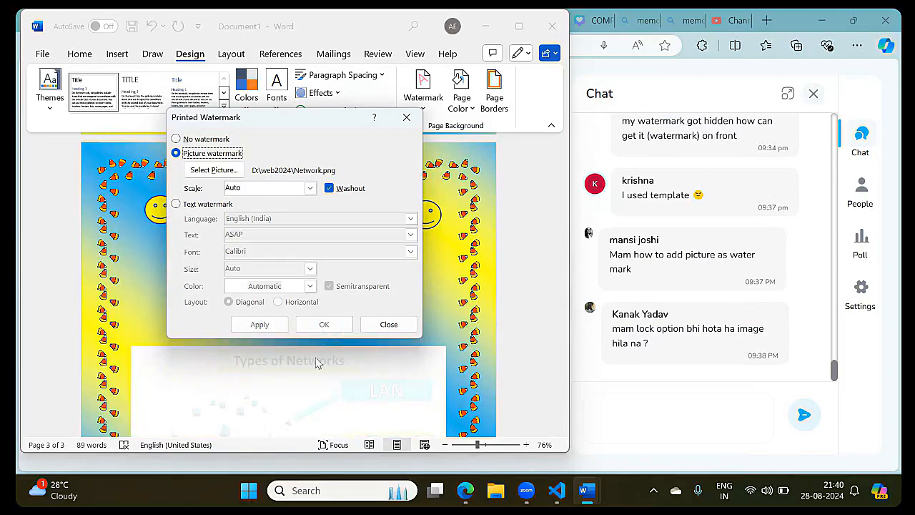
Close the watermark settings and review the picture watermark on page 3 of the invitation
{"action": "left_click", "coordinate": [388, 324]}
{"action": "scroll", "coordinate": [373, 427], "scroll_direction": "down", "scroll_amount": 2}
{"action": "scroll", "coordinate": [373, 427], "scroll_direction": "down", "scroll_amount": 4}
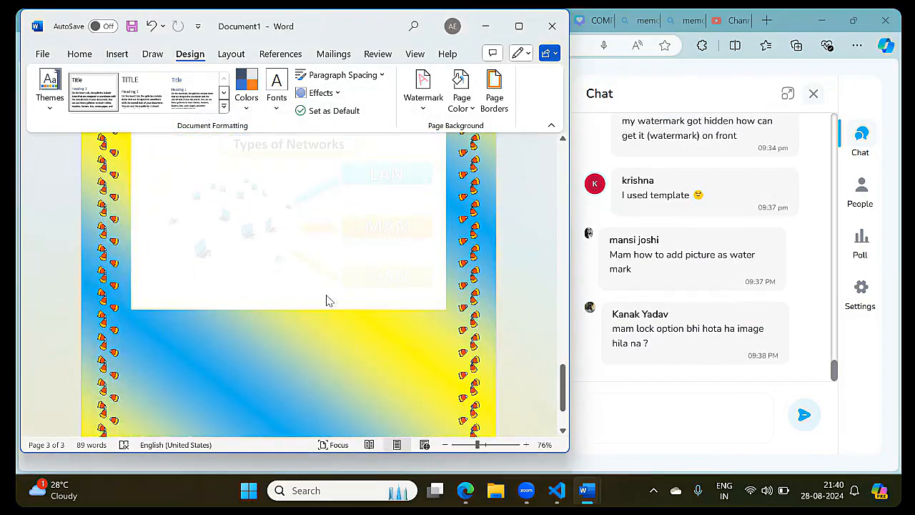
{"action": "scroll", "coordinate": [353, 318], "scroll_direction": "up", "scroll_amount": 5}
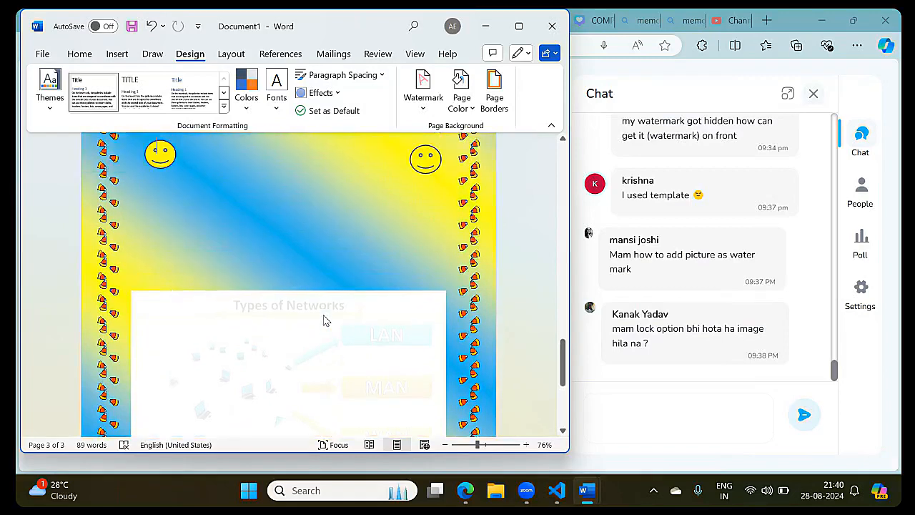
{"action": "scroll", "coordinate": [394, 258], "scroll_direction": "up", "scroll_amount": 2}
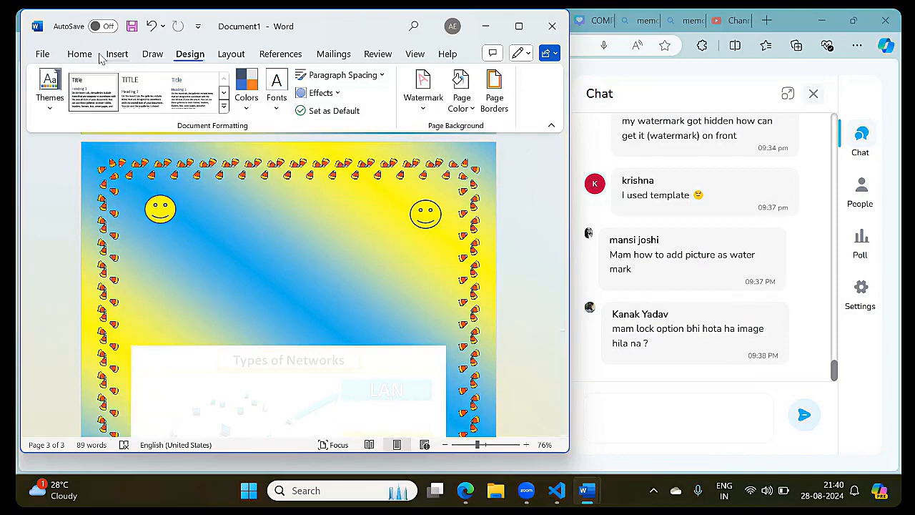
Open the recent document Question Bank Programs and examine the logo watermark behind the text on its first page
{"action": "left_click", "coordinate": [43, 60]}
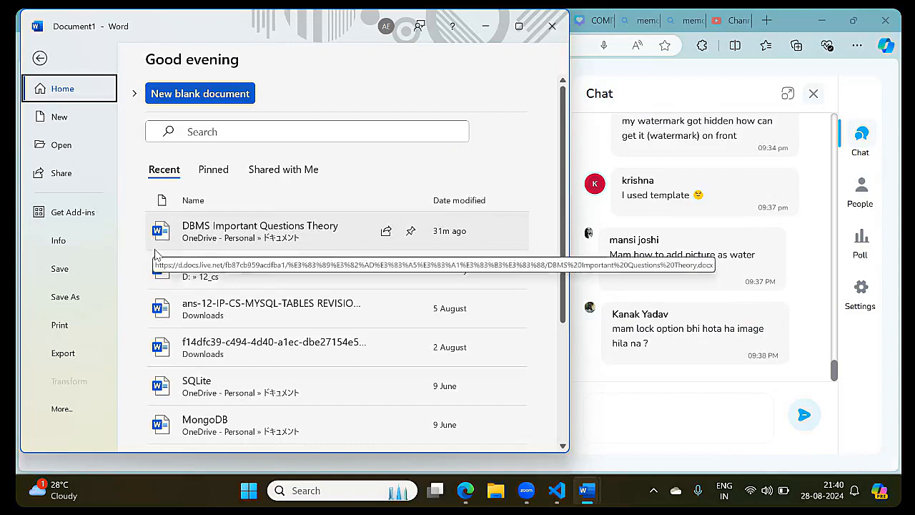
{"action": "left_click", "coordinate": [255, 283]}
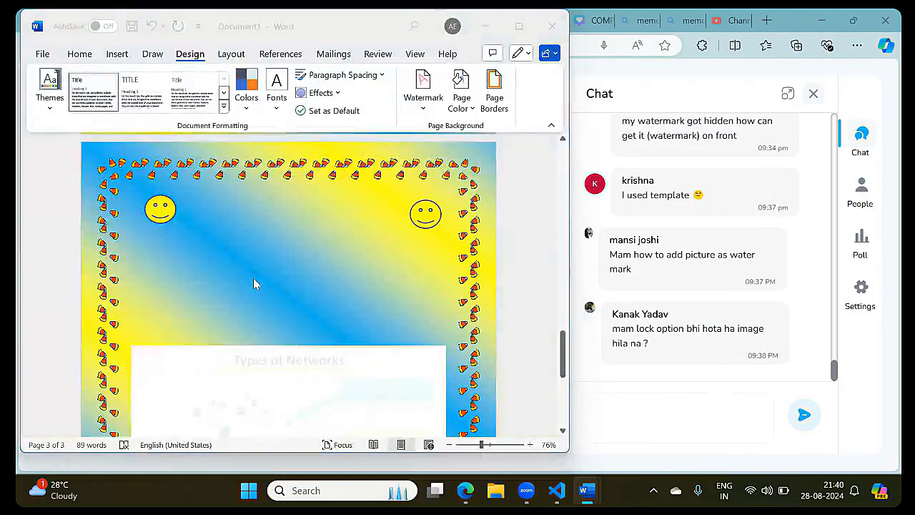
{"action": "scroll", "coordinate": [266, 353], "scroll_direction": "down", "scroll_amount": 1}
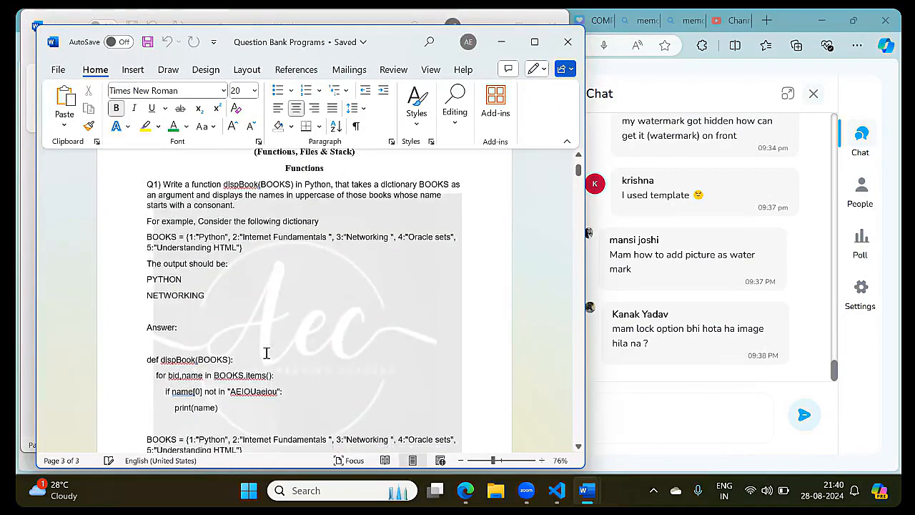
{"action": "scroll", "coordinate": [266, 353], "scroll_direction": "down", "scroll_amount": 3}
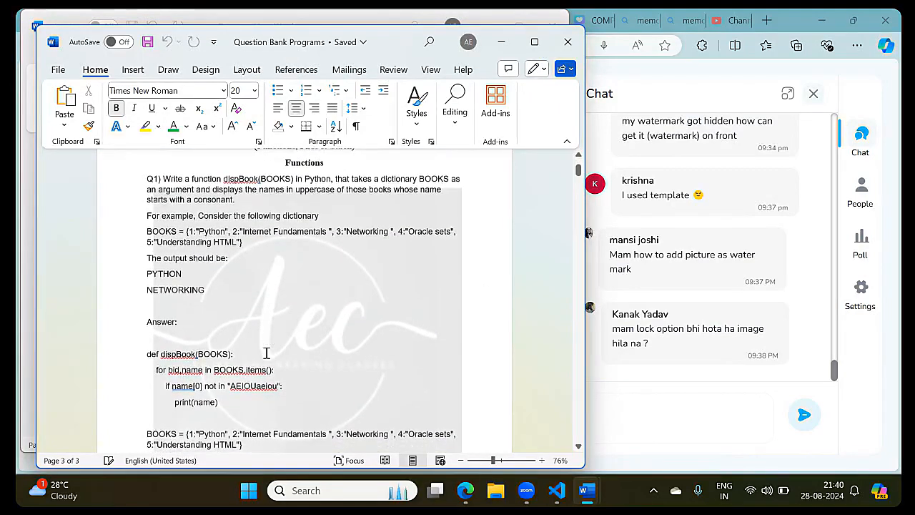
{"action": "scroll", "coordinate": [266, 353], "scroll_direction": "down", "scroll_amount": 2}
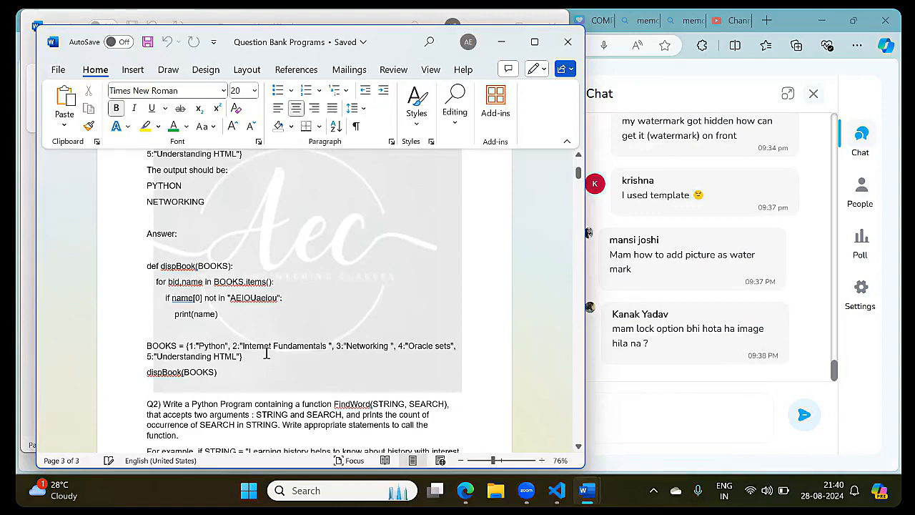
{"action": "scroll", "coordinate": [265, 353], "scroll_direction": "up", "scroll_amount": 1}
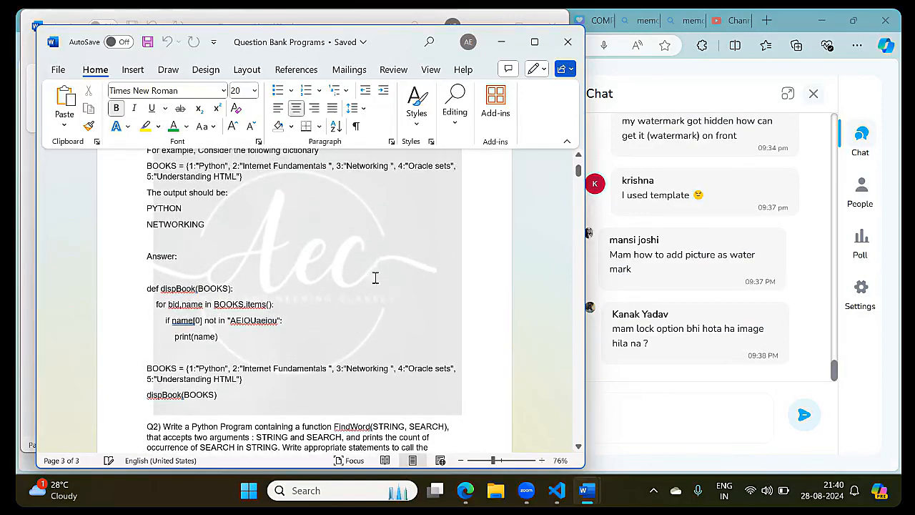
{"action": "scroll", "coordinate": [403, 250], "scroll_direction": "up", "scroll_amount": 5}
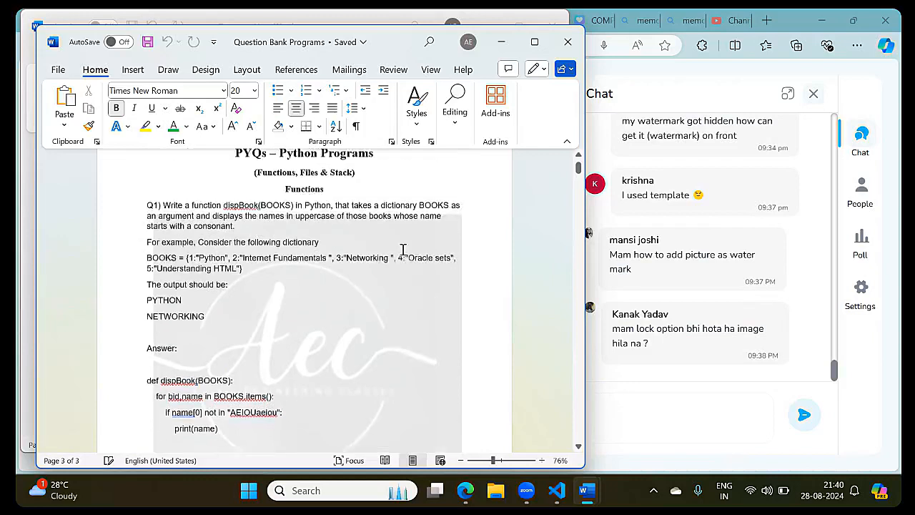
Examine the footer text and the repeated logo watermark across the first pages of Question Bank Programs
{"action": "scroll", "coordinate": [403, 250], "scroll_direction": "down", "scroll_amount": 10}
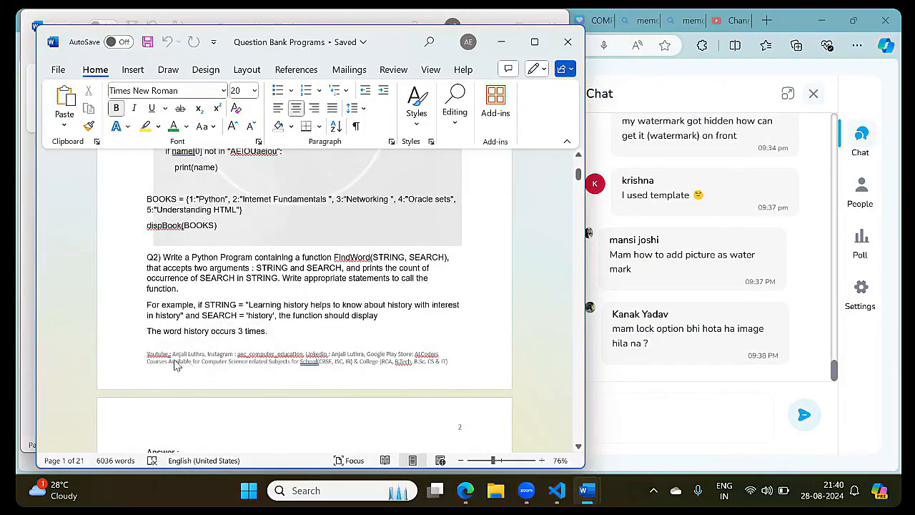
{"action": "left_click", "coordinate": [174, 363]}
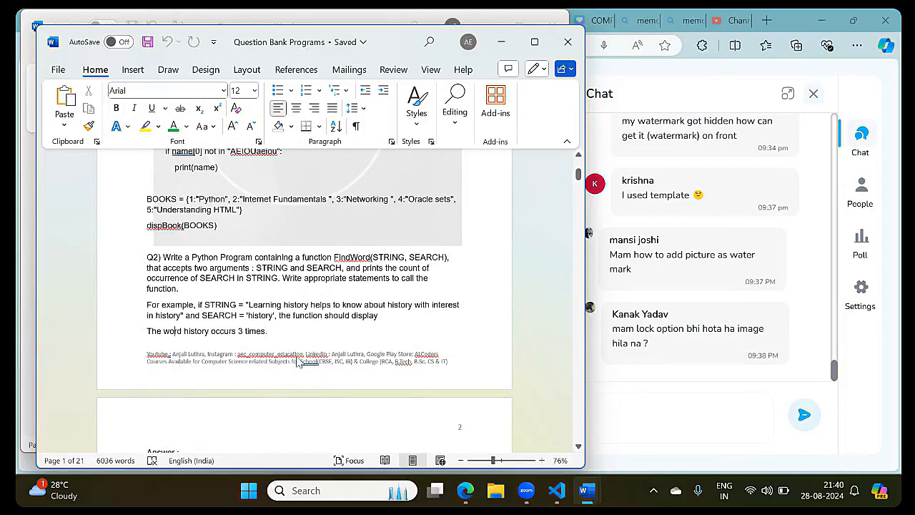
{"action": "scroll", "coordinate": [324, 372], "scroll_direction": "down", "scroll_amount": 13}
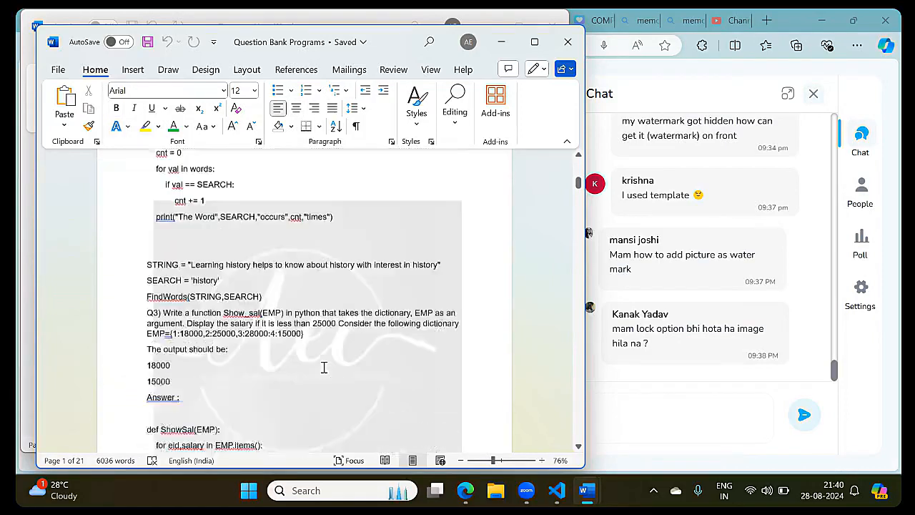
{"action": "scroll", "coordinate": [324, 366], "scroll_direction": "down", "scroll_amount": 10}
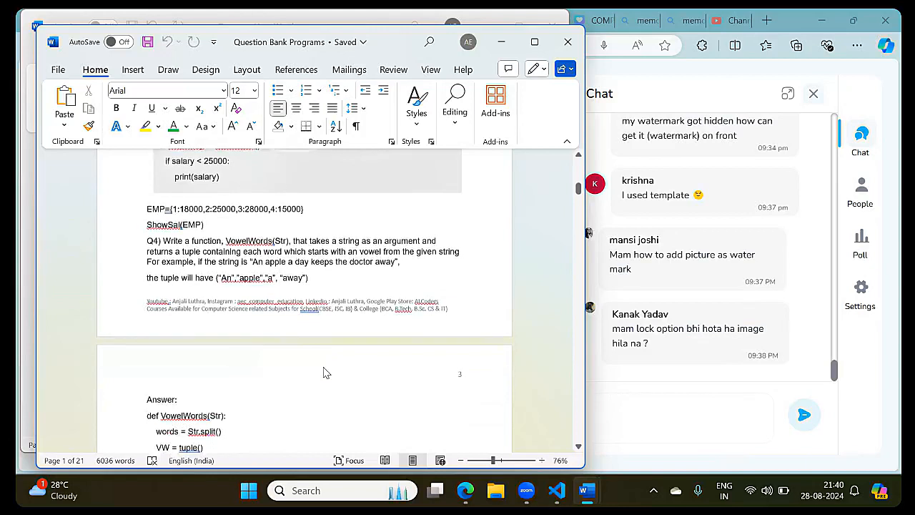
{"action": "scroll", "coordinate": [324, 367], "scroll_direction": "down", "scroll_amount": 1}
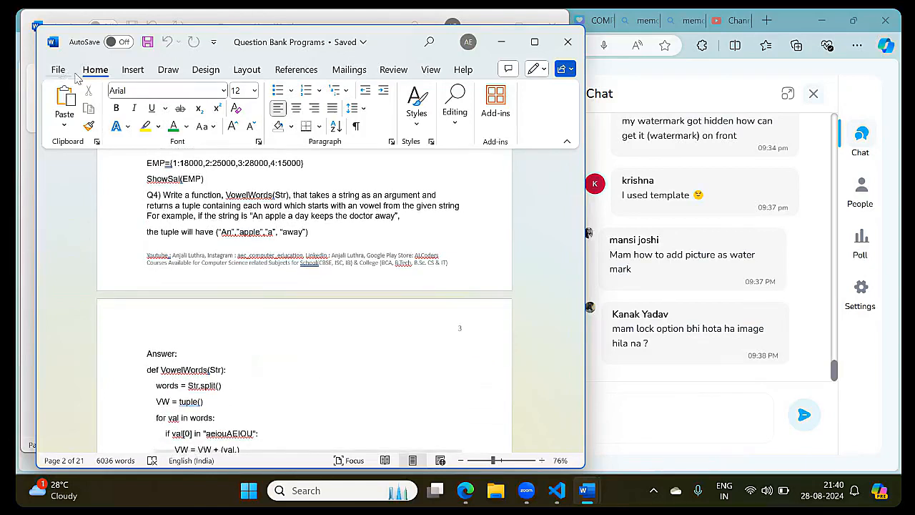
Switch back to Document1 and review the network picture watermark on its last page
{"action": "mouse_move", "coordinate": [590, 498]}
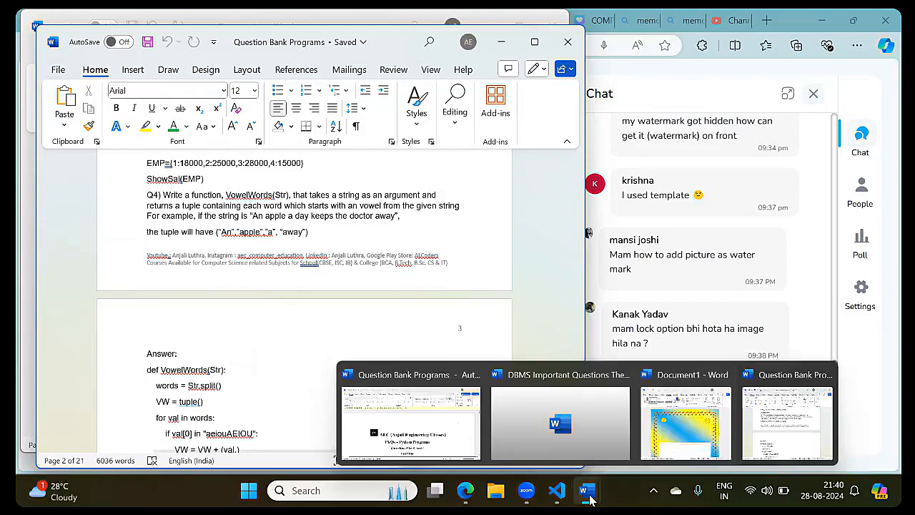
{"action": "left_click", "coordinate": [674, 448]}
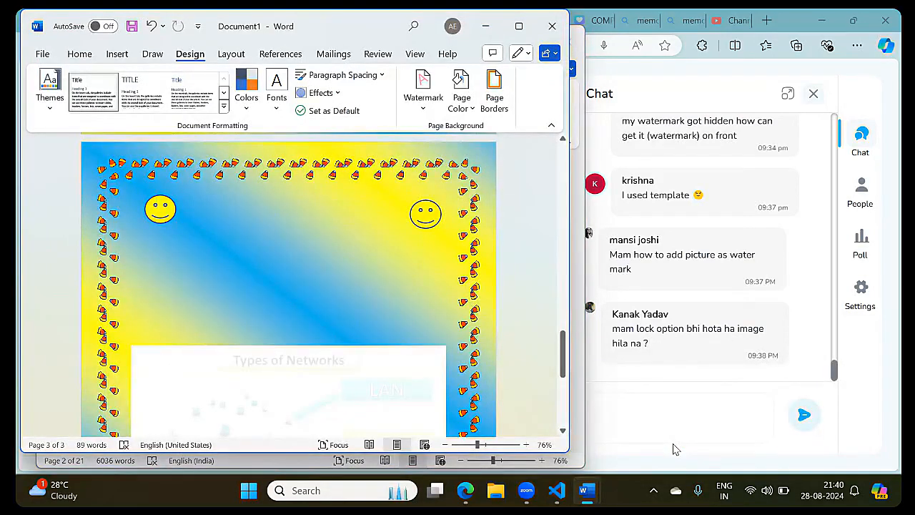
{"action": "scroll", "coordinate": [412, 359], "scroll_direction": "down", "scroll_amount": 5}
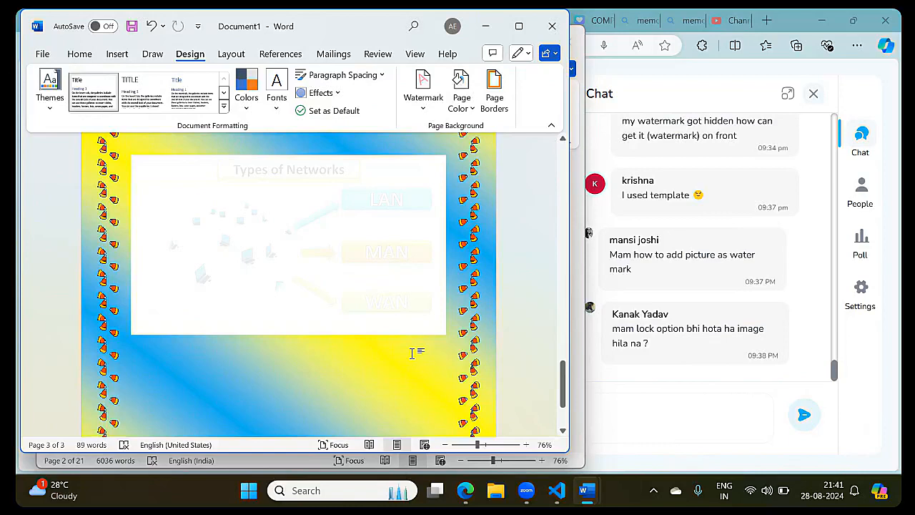
{"action": "scroll", "coordinate": [412, 353], "scroll_direction": "up", "scroll_amount": 5}
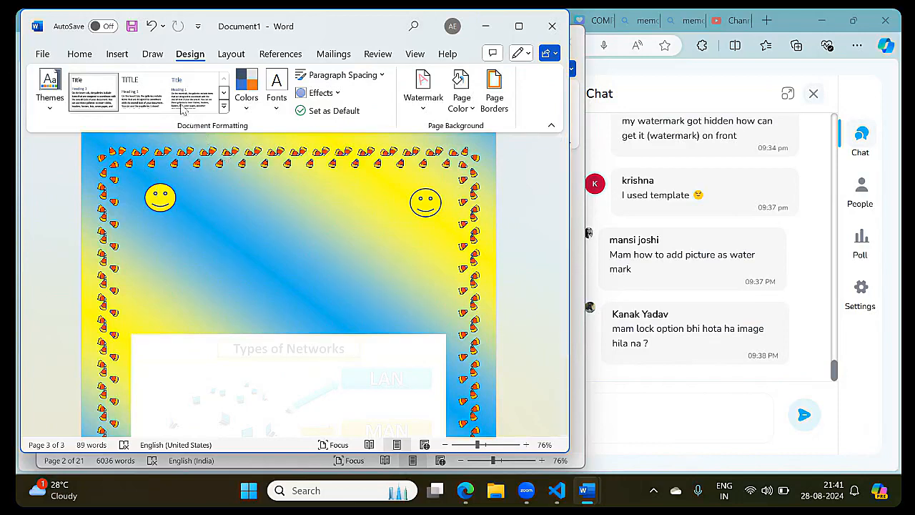
{"action": "left_click", "coordinate": [234, 59]}
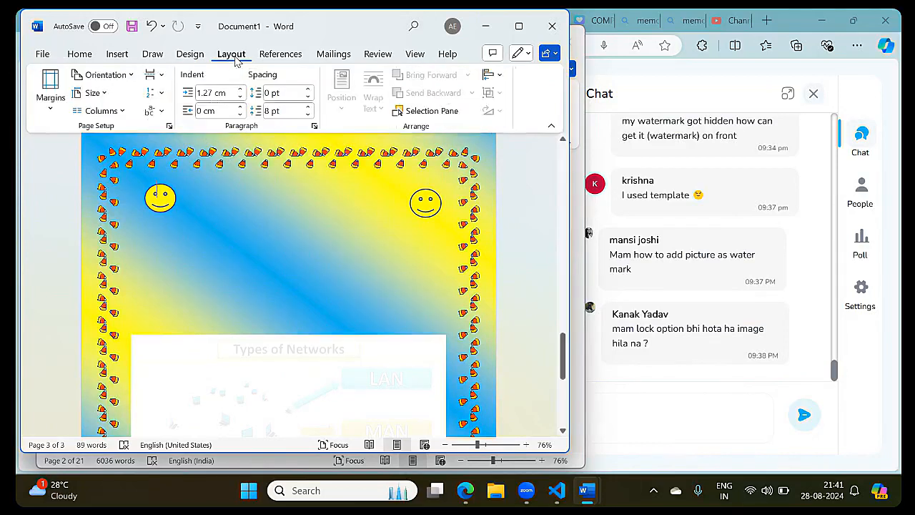
{"action": "left_click", "coordinate": [277, 60]}
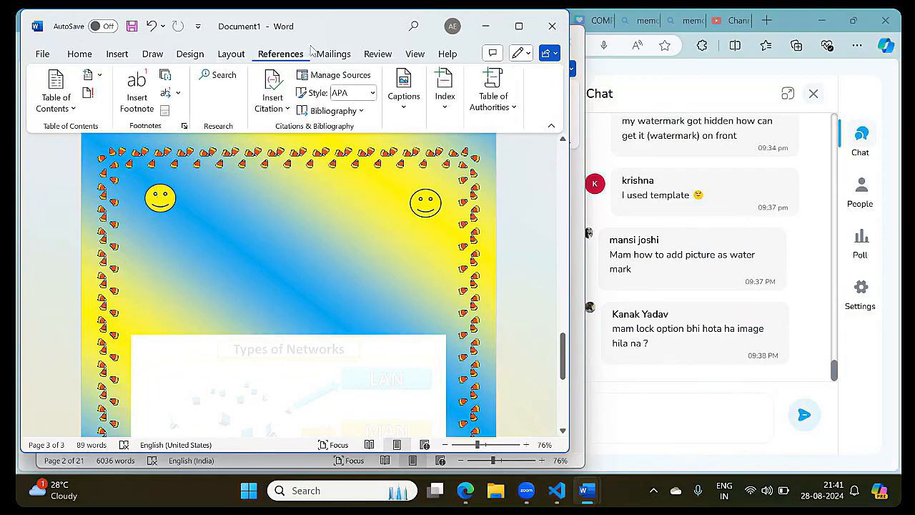
{"action": "left_click", "coordinate": [333, 56]}
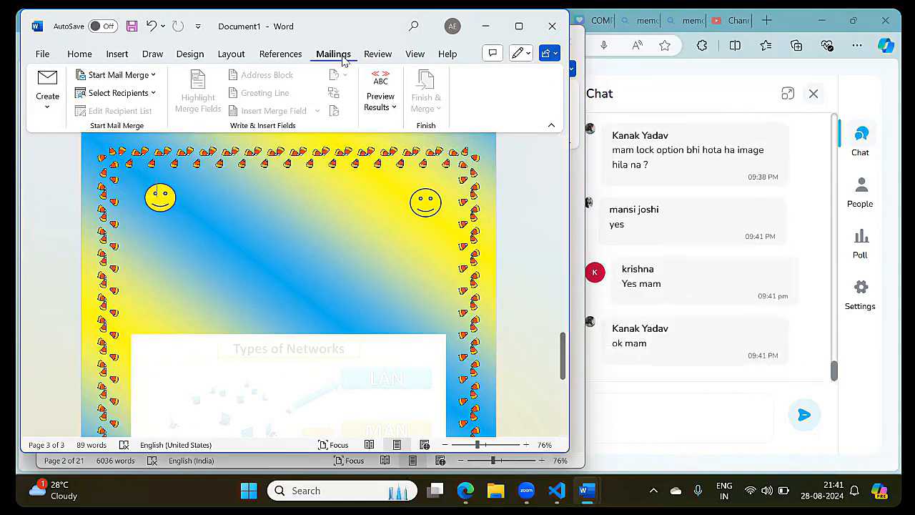
{"action": "left_click", "coordinate": [378, 54]}
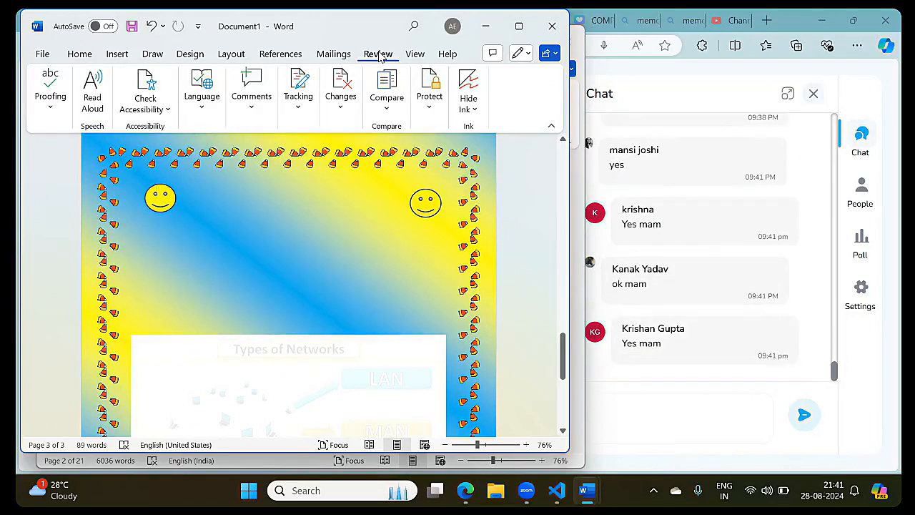
{"action": "left_click", "coordinate": [412, 56]}
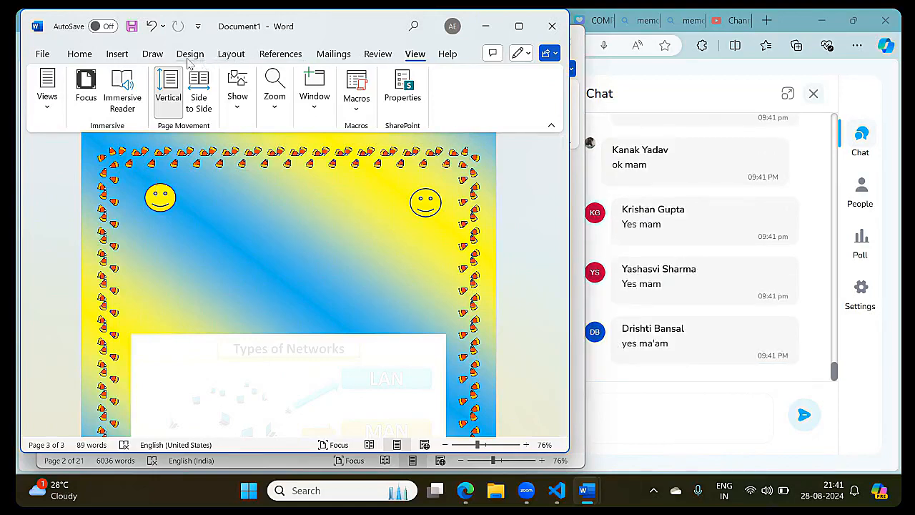
{"action": "left_click", "coordinate": [152, 57]}
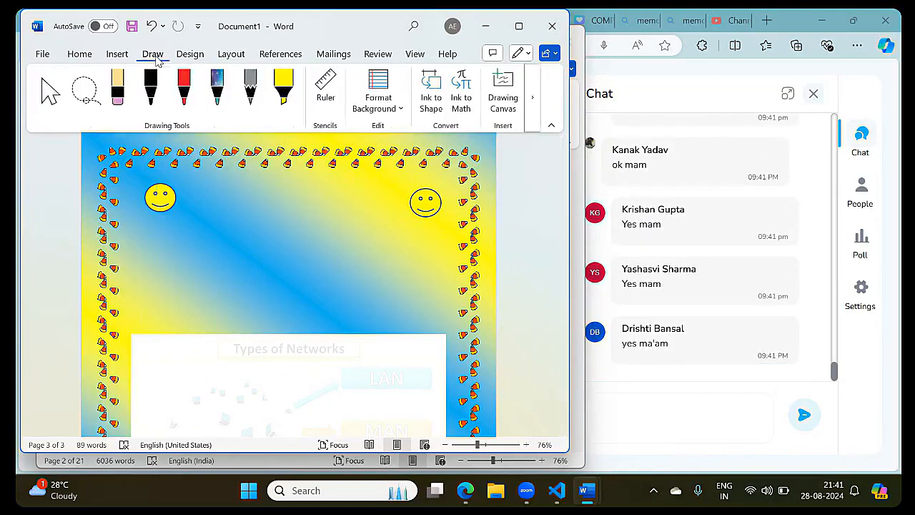
{"action": "left_click", "coordinate": [114, 57]}
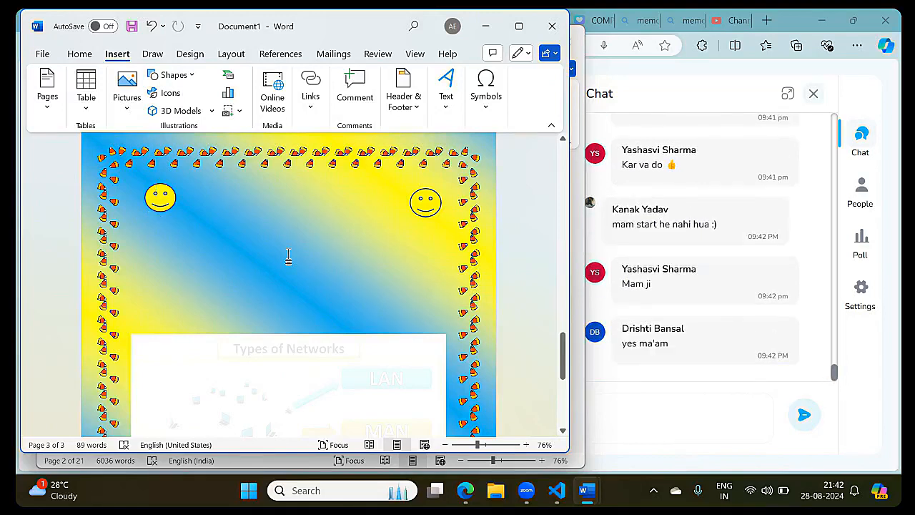
Create a new blank document for the letter
{"action": "left_click", "coordinate": [43, 54]}
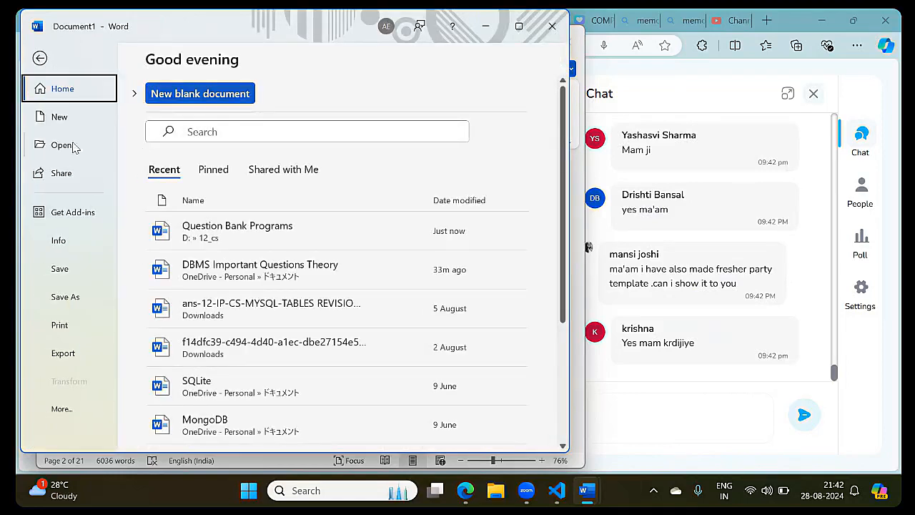
{"action": "left_click", "coordinate": [60, 117]}
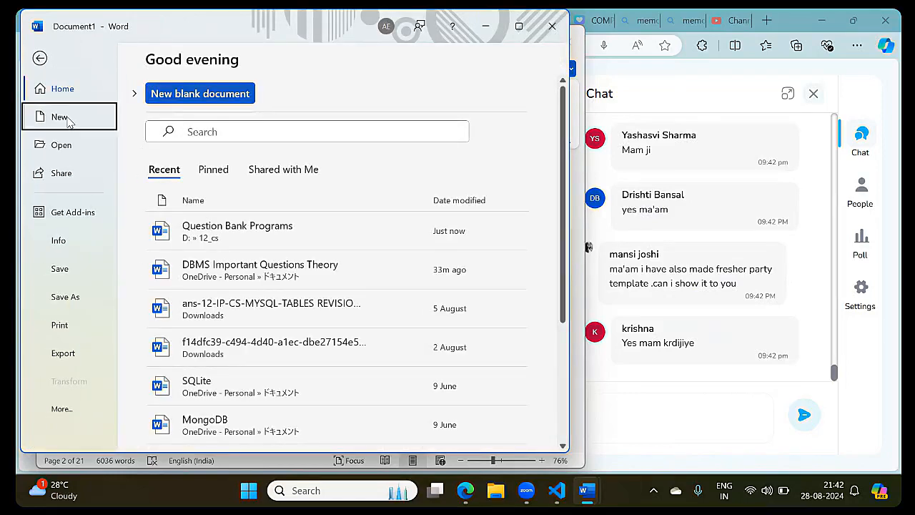
{"action": "left_click", "coordinate": [220, 174]}
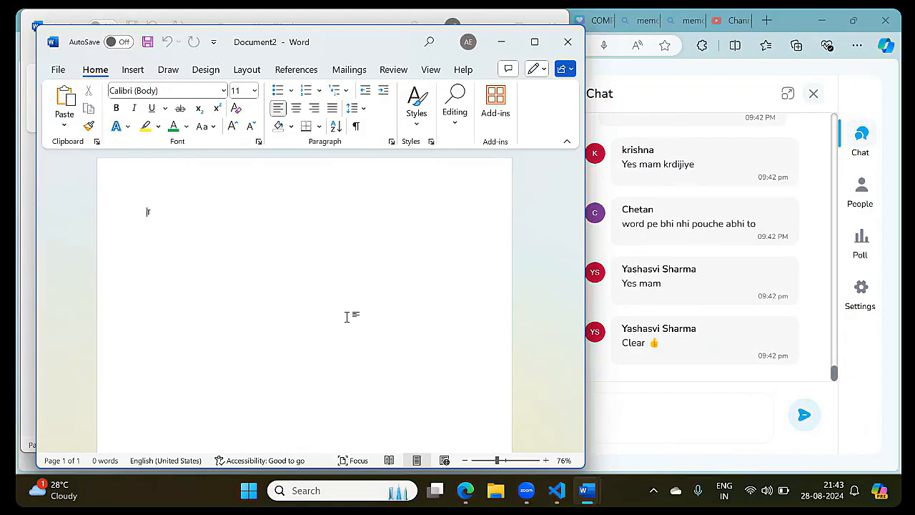
Begin the letter with the line "To" and enlarge all the text to 16 pt
{"action": "type", "text": "to"}
{"action": "key", "text": "Return"}
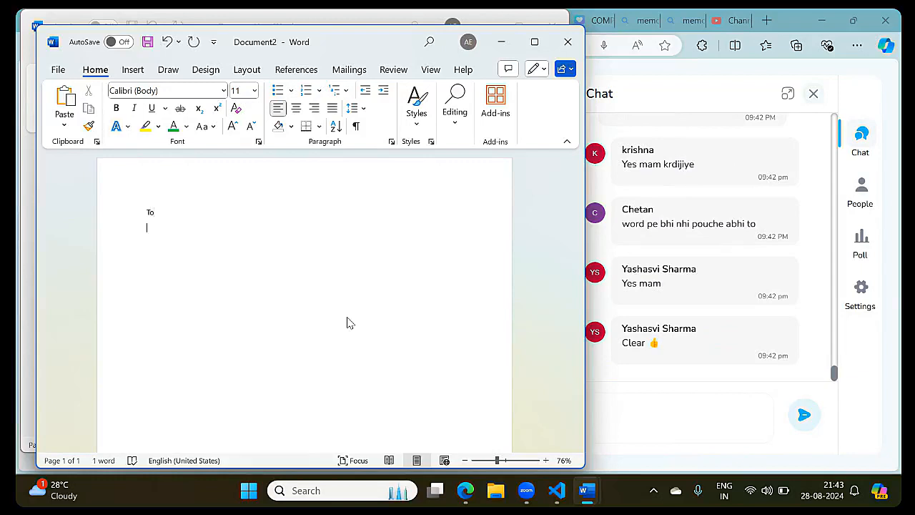
{"action": "key", "text": "ctrl+a"}
{"action": "key", "text": "ctrl+]"}
{"action": "key", "text": "ctrl+]"}
{"action": "key", "text": "ctrl+]"}
{"action": "key", "text": "ctrl+]"}
{"action": "key", "text": "ctrl+]"}
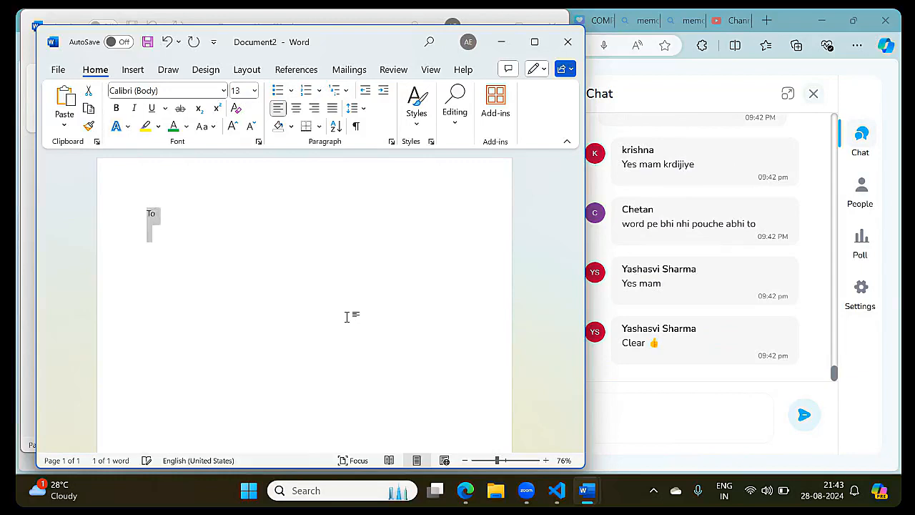
{"action": "left_click", "coordinate": [347, 316]}
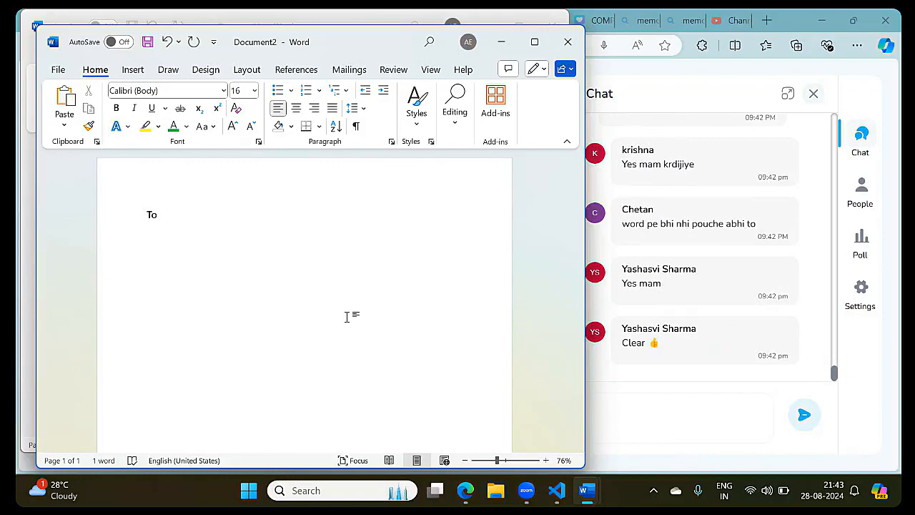
Add the subject line "Subject : Welcome to the Institution, Good Luck for New Journey." below "To", correcting the spelling of "Institution"
{"action": "key", "text": "Return"}
{"action": "type", "text": "Subject : Welco"}
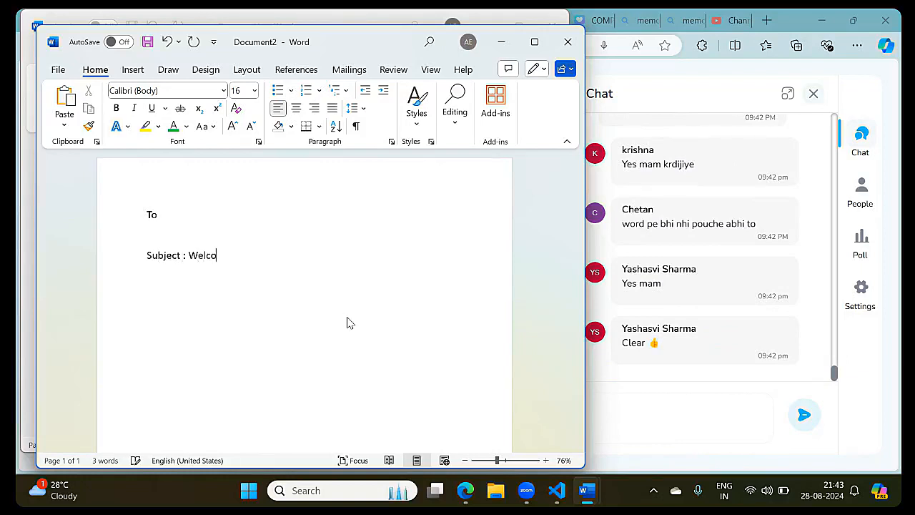
{"action": "type", "text": "me to the Insitution"}
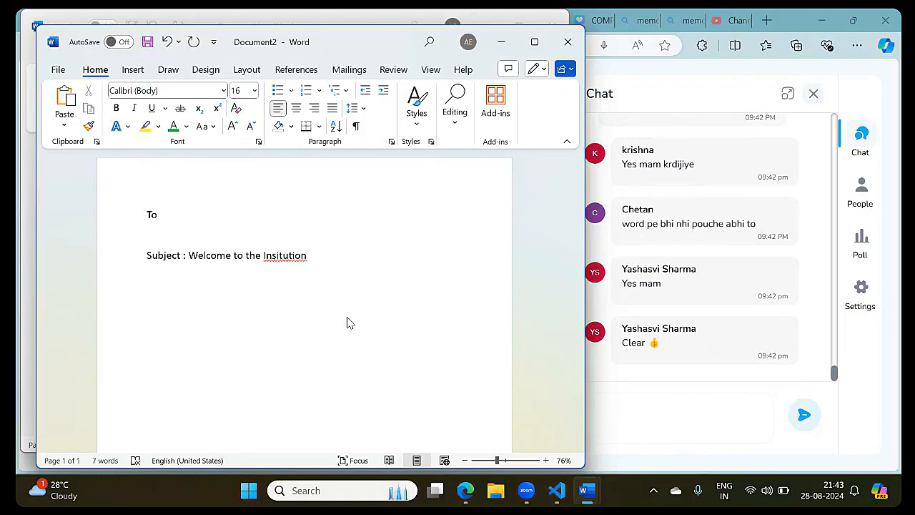
{"action": "right_click", "coordinate": [285, 257]}
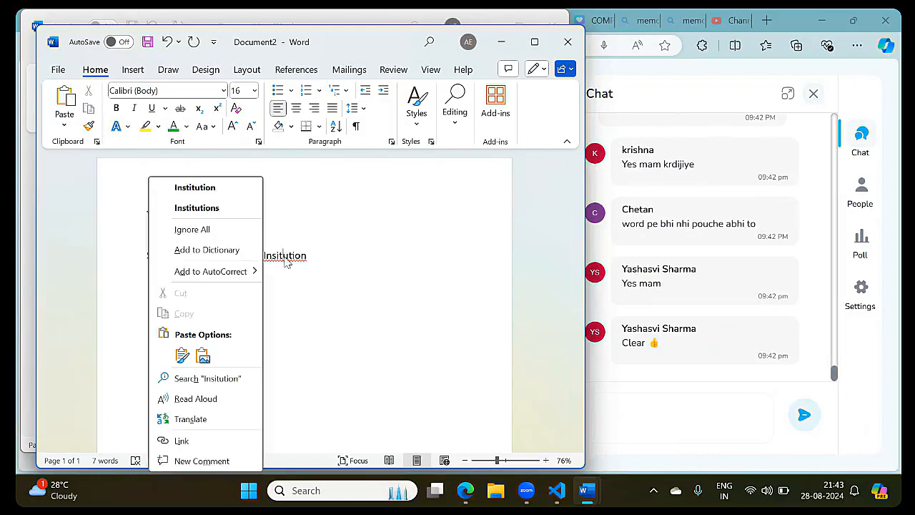
{"action": "left_click", "coordinate": [243, 191]}
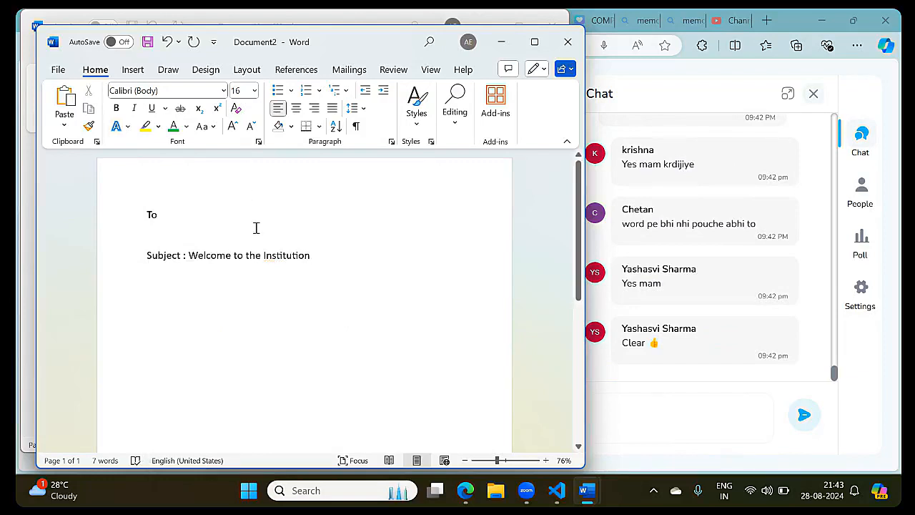
{"action": "type", "text": ", "}
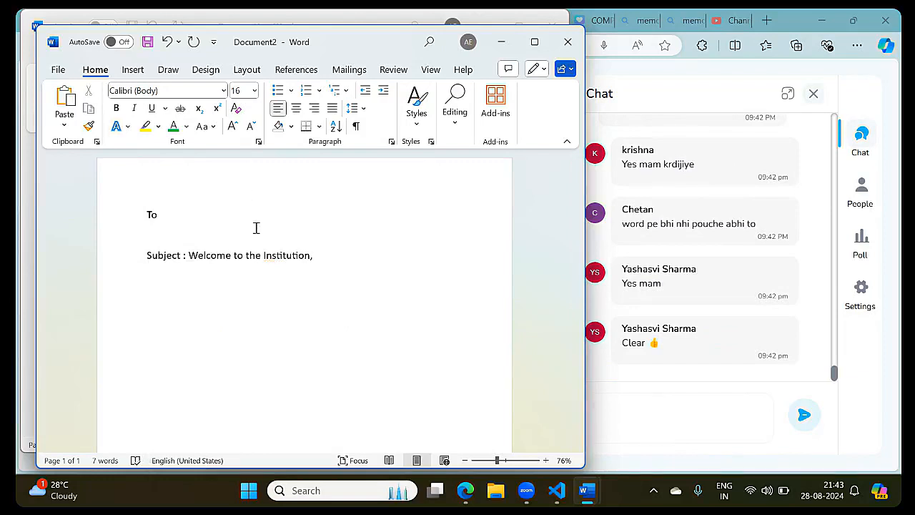
{"action": "type", "text": "Good Luck for New Journey"}
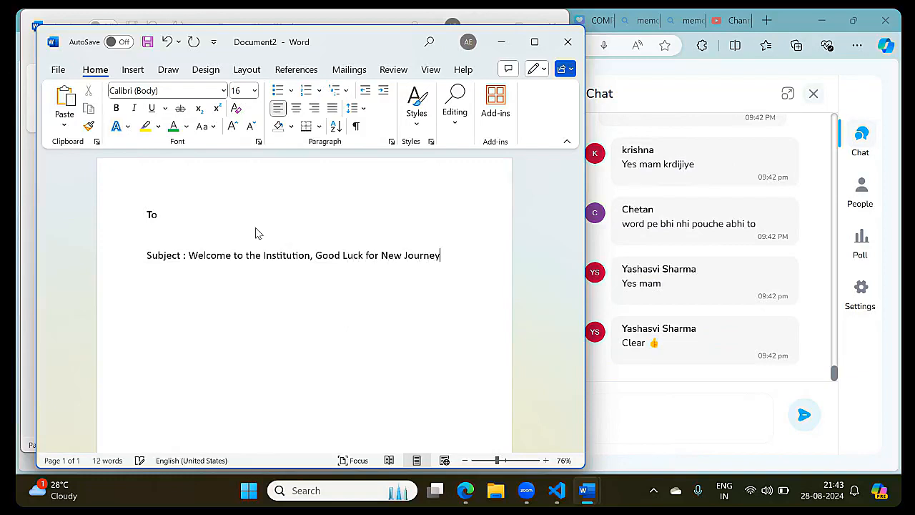
{"action": "type", "text": "."}
Add the salutation "Dear" below the subject line, leaving a blank line between them
{"action": "key", "text": "Return"}
{"action": "key", "text": "Return"}
{"action": "type", "text": "Dear"}
{"action": "key", "text": "Return"}
{"action": "type", "text": "You are"}
{"action": "key", "text": "BackSpace"}
{"action": "key", "text": "BackSpace"}
{"action": "key", "text": "BackSpace"}
{"action": "key", "text": "BackSpace"}
{"action": "key", "text": "BackSpace"}
{"action": "key", "text": "BackSpace"}
{"action": "key", "text": "BackSpace"}
{"action": "key", "text": "BackSpace"}
Write "We are happy to welcome you as a new member of the family." under the salutation, followed by the filler line "Bmnnefn,d"
{"action": "type", "text": "We are happy"}
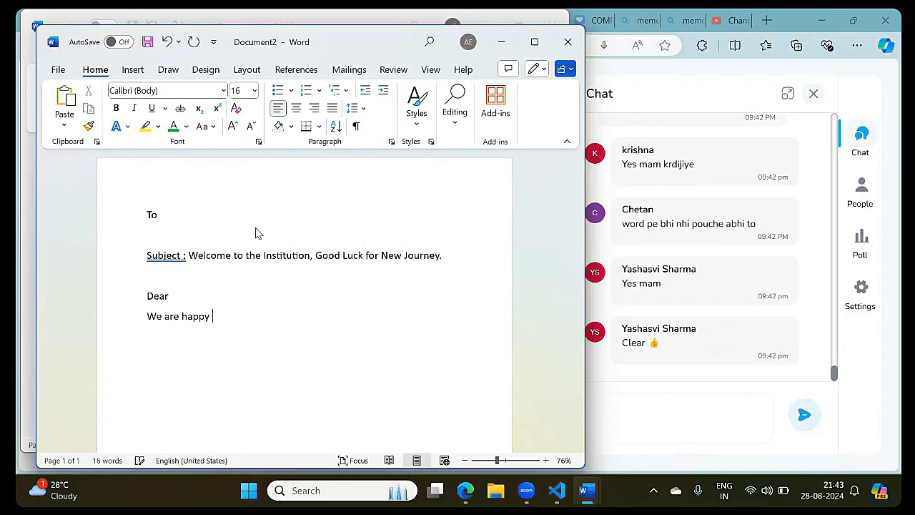
{"action": "type", "text": " to welcome you as a new me"}
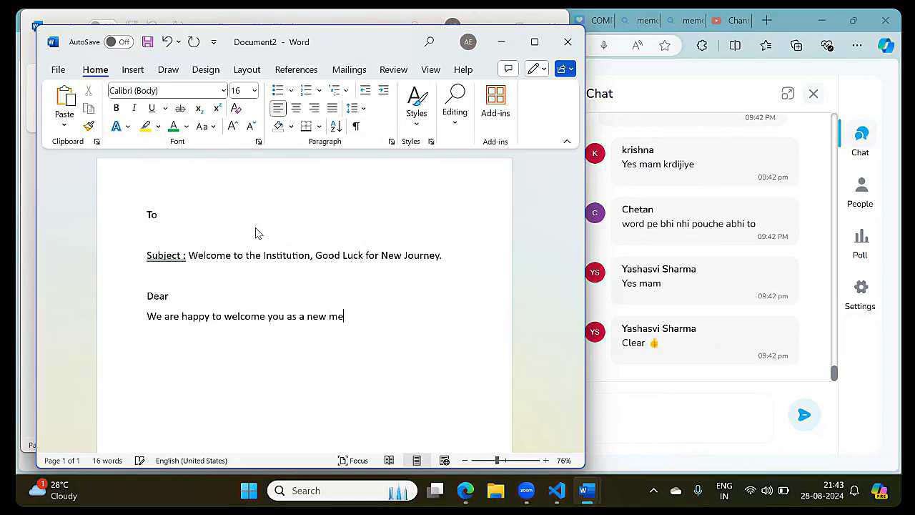
{"action": "type", "text": "mber of the family.bmnnefn,d"}
{"action": "key", "text": "Return"}
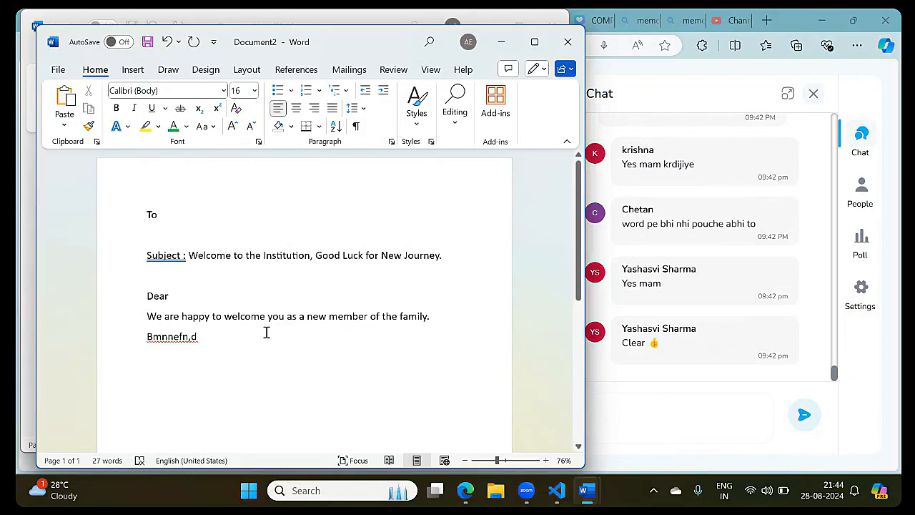
Save the letter under the file name "welcome" in the OneDrive documents folder
{"action": "key", "text": "ctrl+s"}
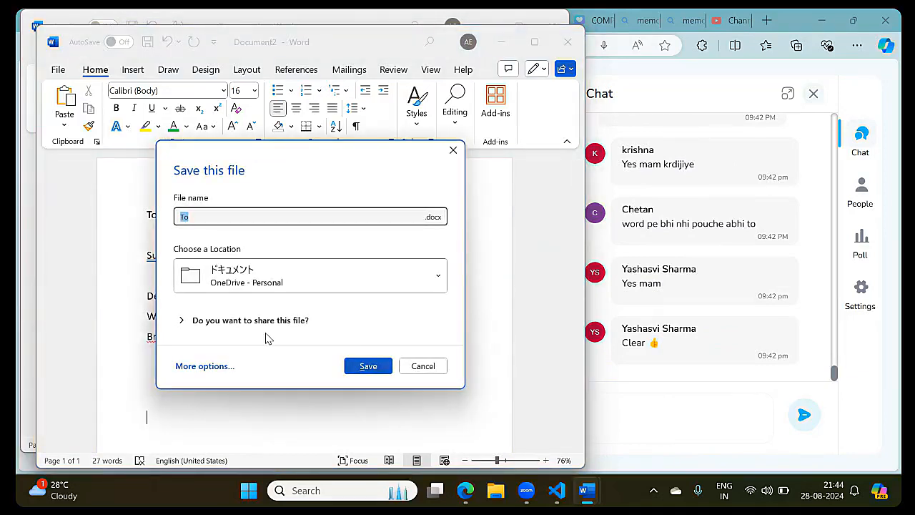
{"action": "left_click", "coordinate": [298, 216]}
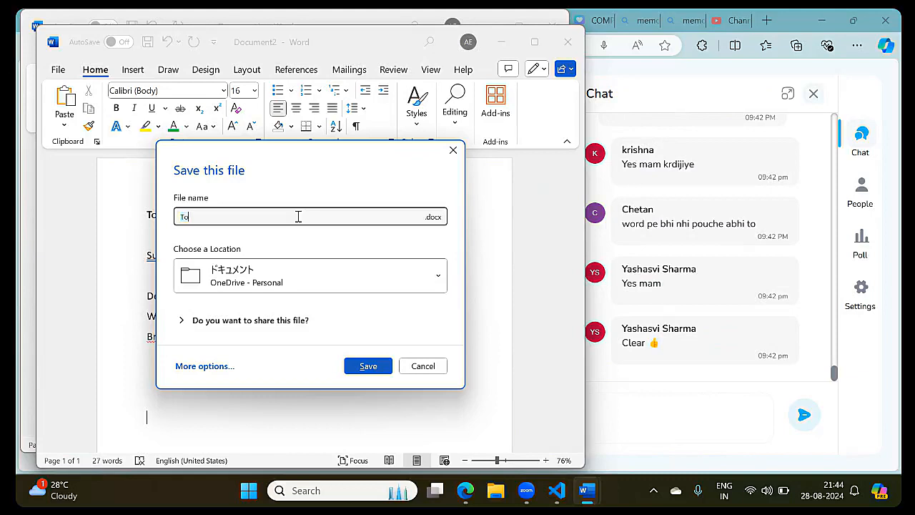
{"action": "key", "text": "BackSpace"}
{"action": "key", "text": "BackSpace"}
{"action": "type", "text": "welcom"}
{"action": "key", "text": "BackSpace"}
{"action": "key", "text": "BackSpace"}
{"action": "key", "text": "BackSpace"}
{"action": "key", "text": "BackSpace"}
{"action": "type", "text": "lcome"}
{"action": "key", "text": "Return"}
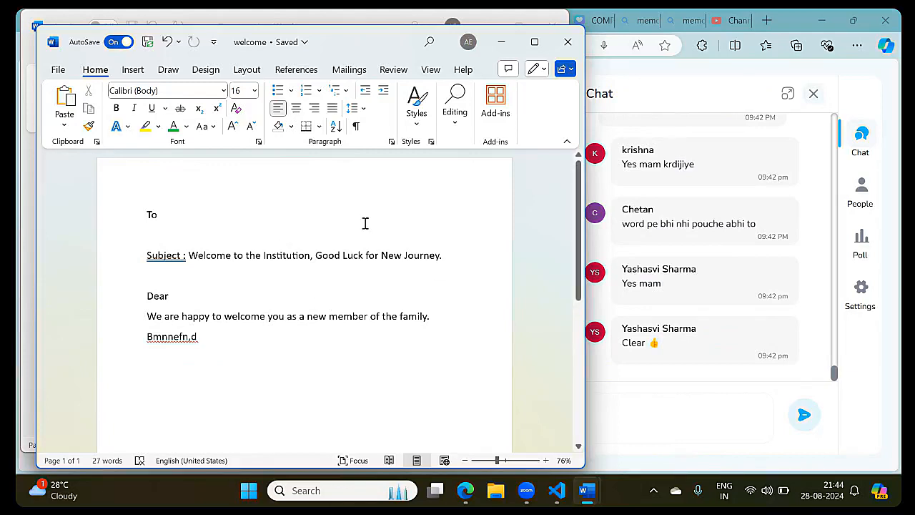
Set the mail merge document type to Normal Word Document and start a new typed recipient list
{"action": "left_click", "coordinate": [346, 69]}
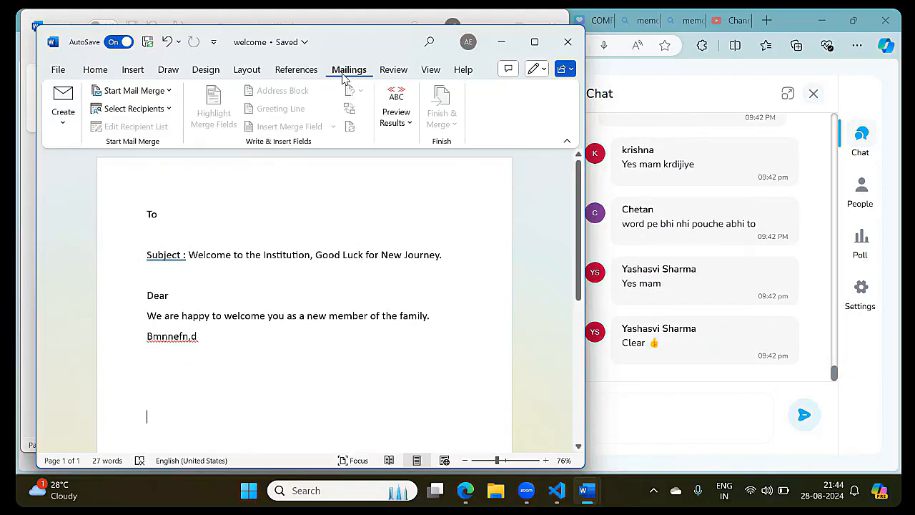
{"action": "left_click", "coordinate": [136, 91]}
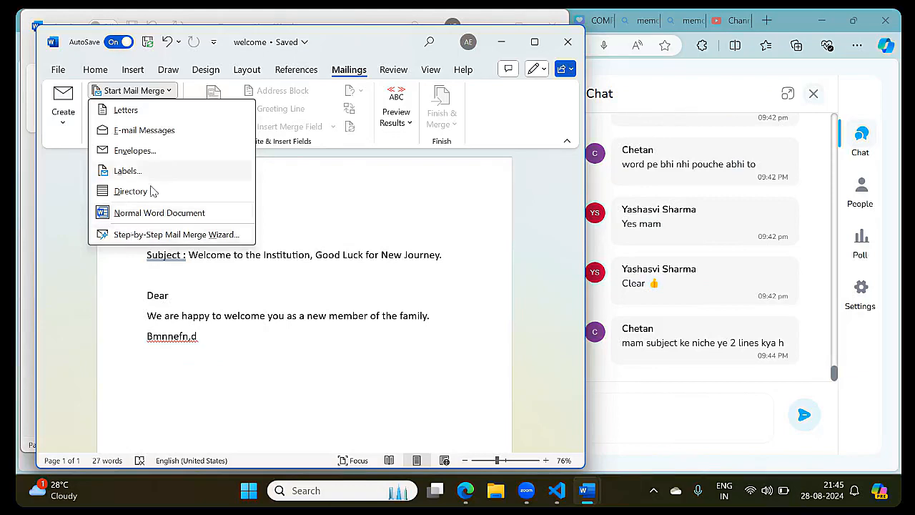
{"action": "left_click", "coordinate": [144, 212]}
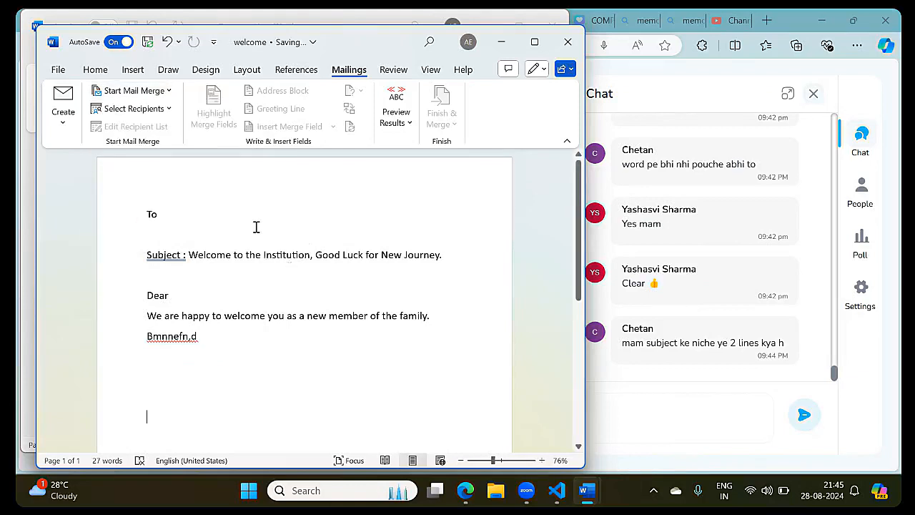
{"action": "left_click", "coordinate": [167, 109]}
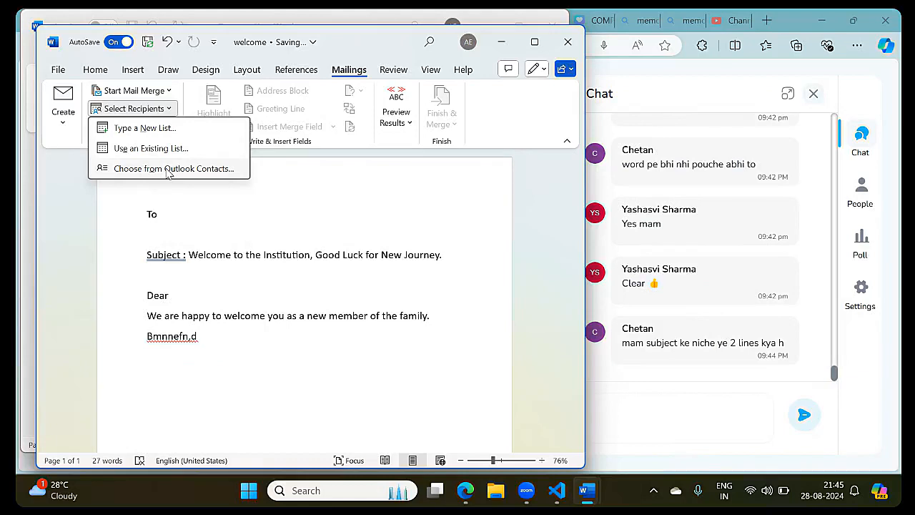
{"action": "left_click", "coordinate": [170, 132]}
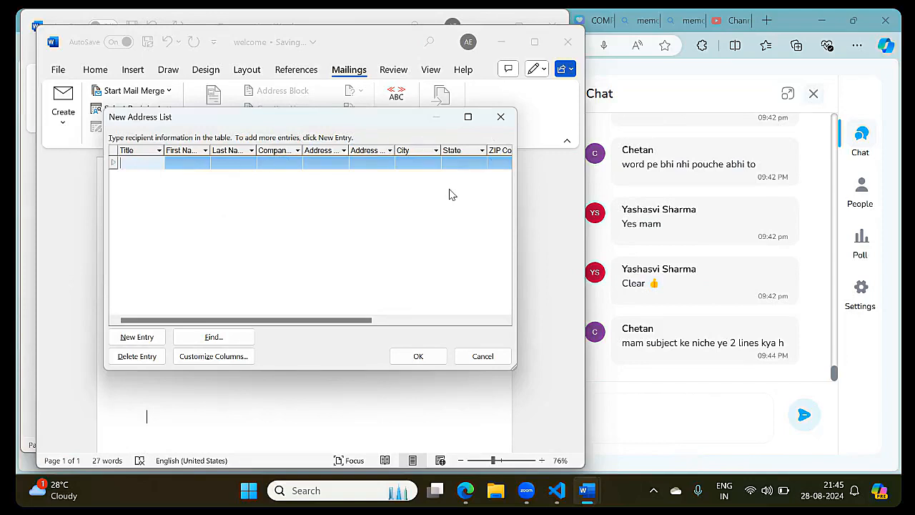
Customize the address list columns by deleting the Company Name, Address Line 2 and Country or Region fields
{"action": "left_click", "coordinate": [234, 361]}
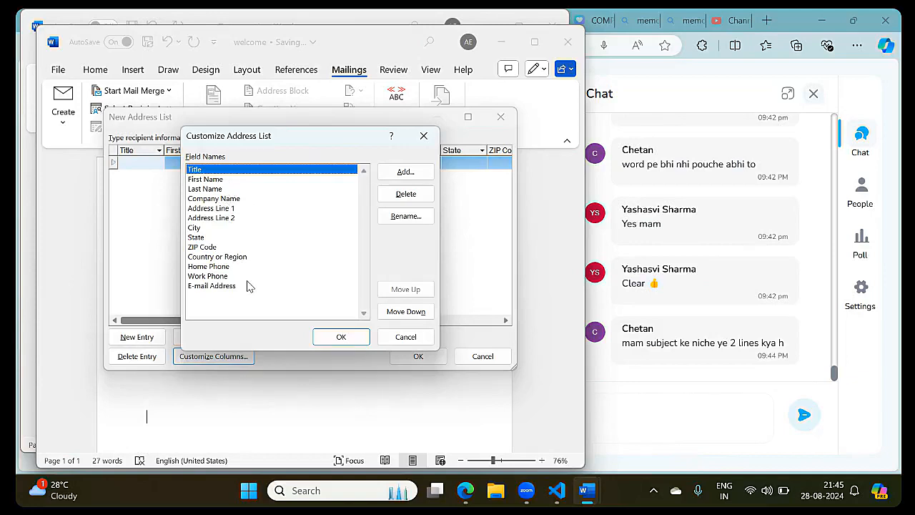
{"action": "left_click", "coordinate": [229, 200]}
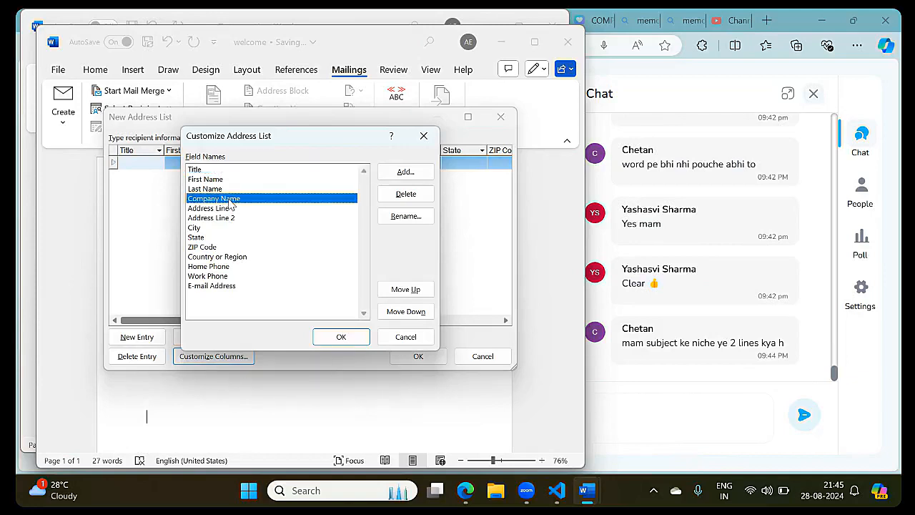
{"action": "left_click", "coordinate": [402, 196]}
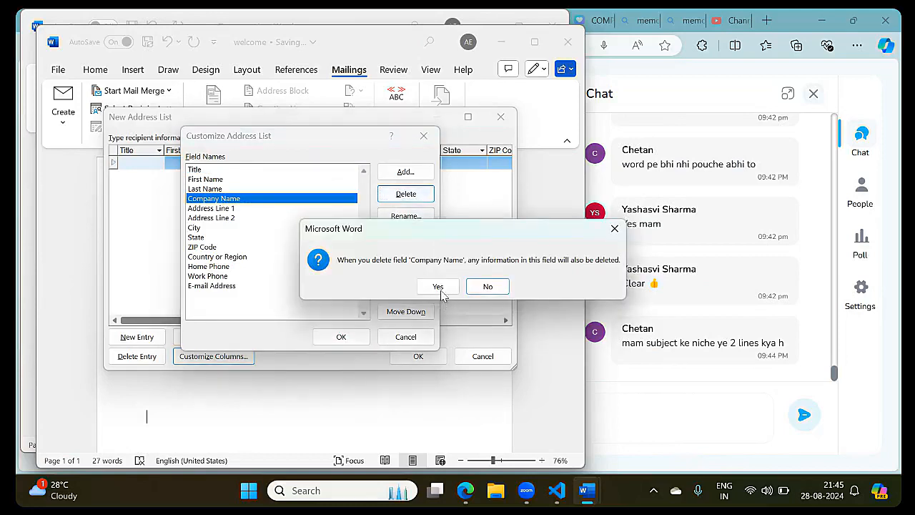
{"action": "left_click", "coordinate": [439, 288]}
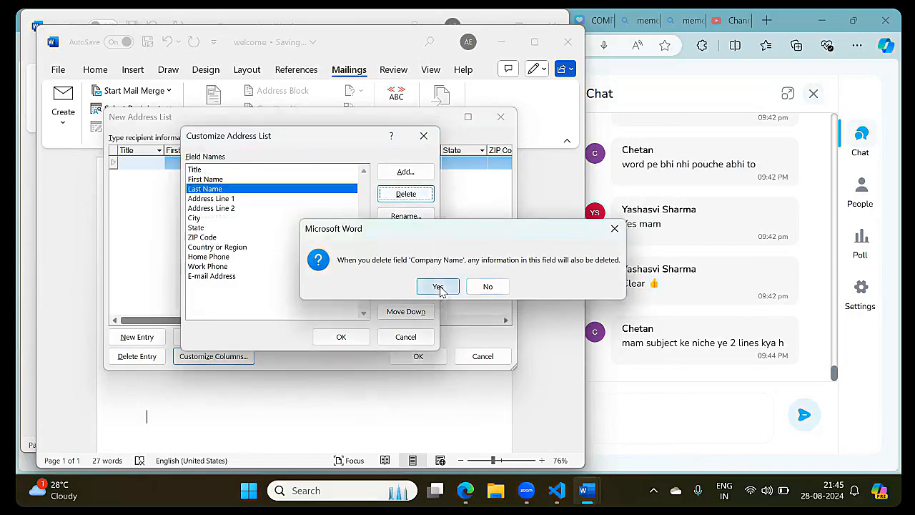
{"action": "left_click", "coordinate": [232, 208]}
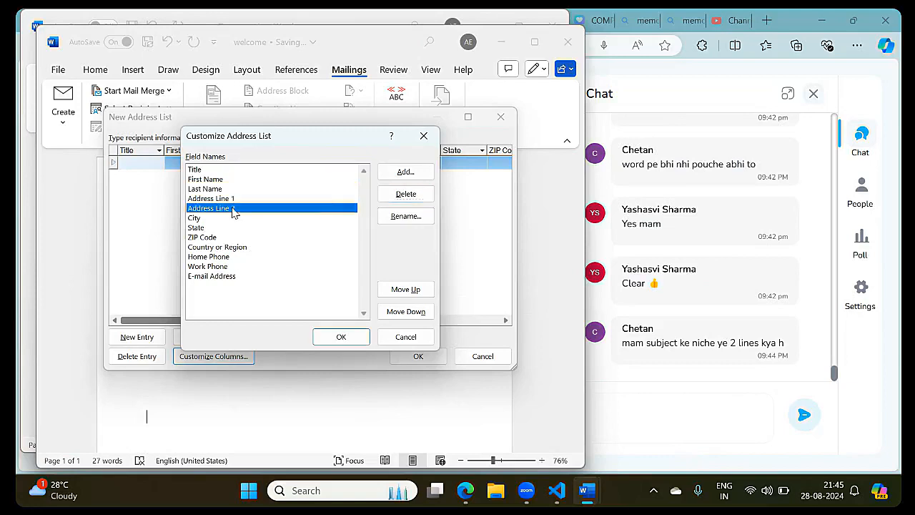
{"action": "left_click", "coordinate": [407, 196]}
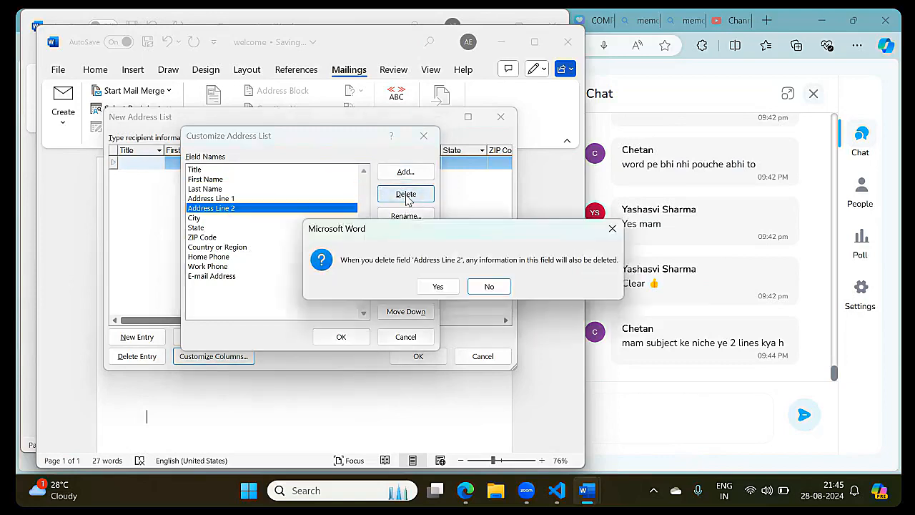
{"action": "left_click", "coordinate": [438, 284]}
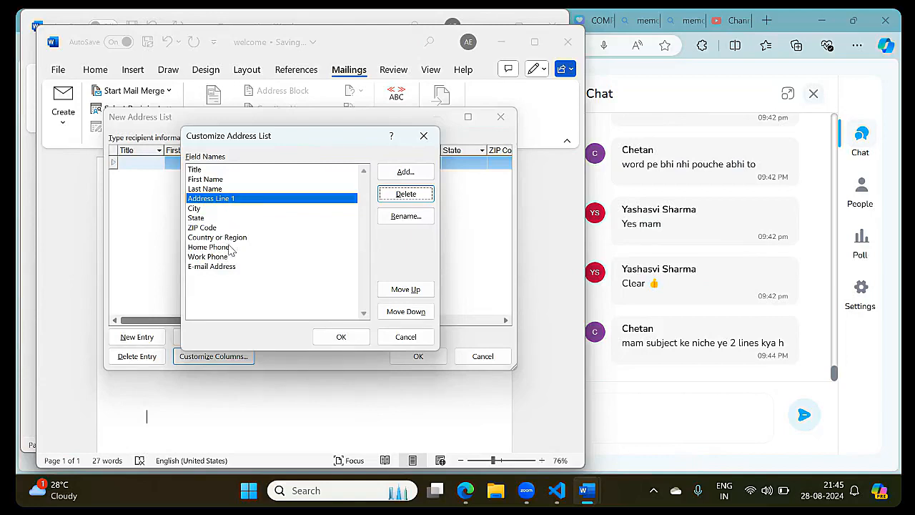
{"action": "left_click", "coordinate": [231, 238]}
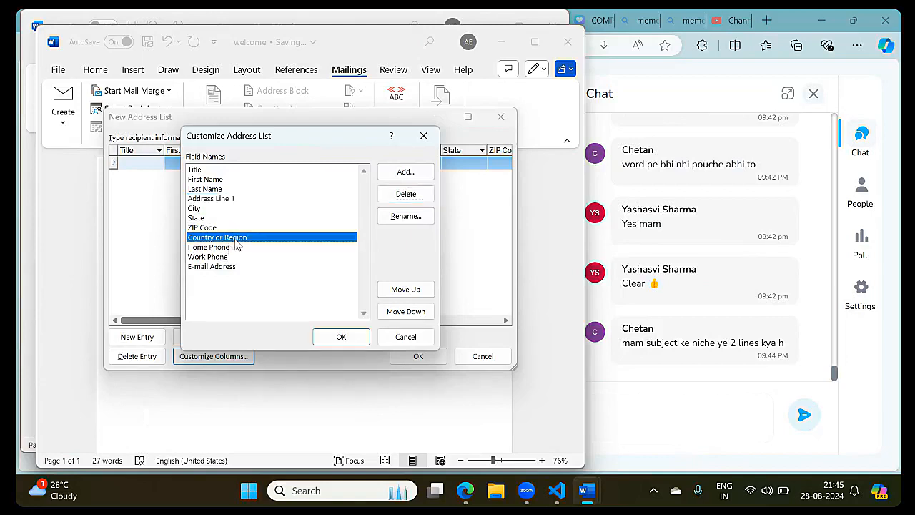
{"action": "left_click", "coordinate": [391, 194]}
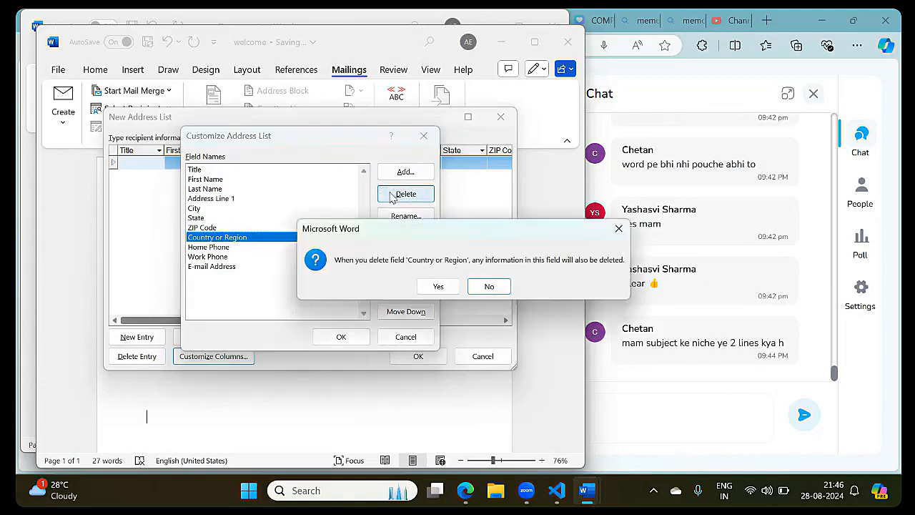
{"action": "left_click", "coordinate": [441, 286]}
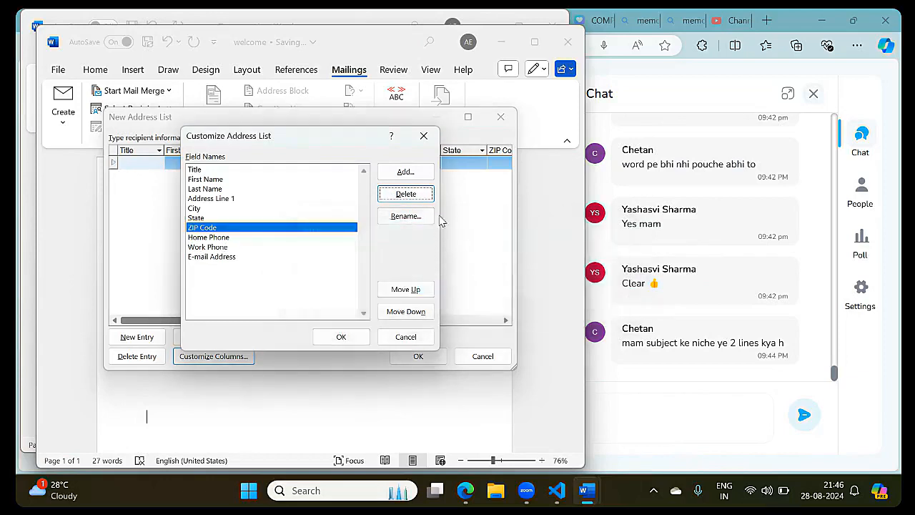
Delete the Home Phone, Work Phone and E-mail Address fields and apply the customized columns to the address list
{"action": "left_click", "coordinate": [313, 238]}
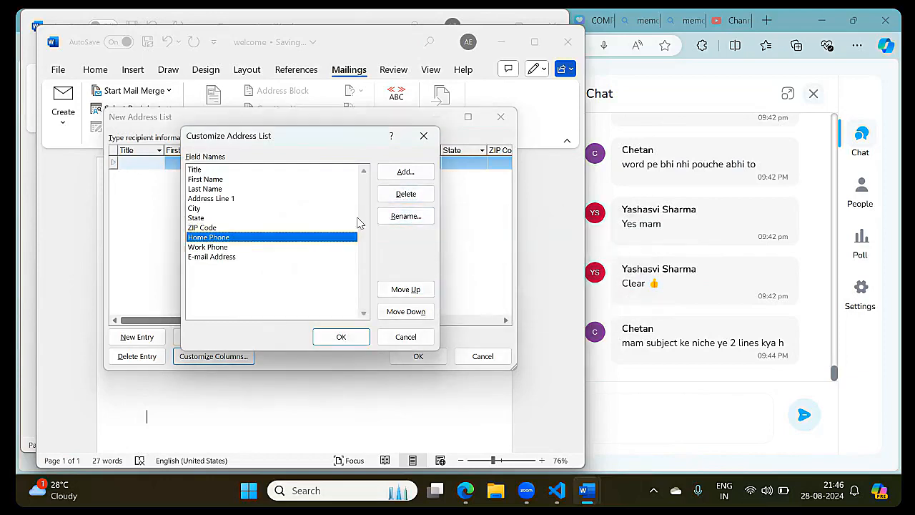
{"action": "left_click", "coordinate": [400, 198]}
{"action": "left_click", "coordinate": [437, 286]}
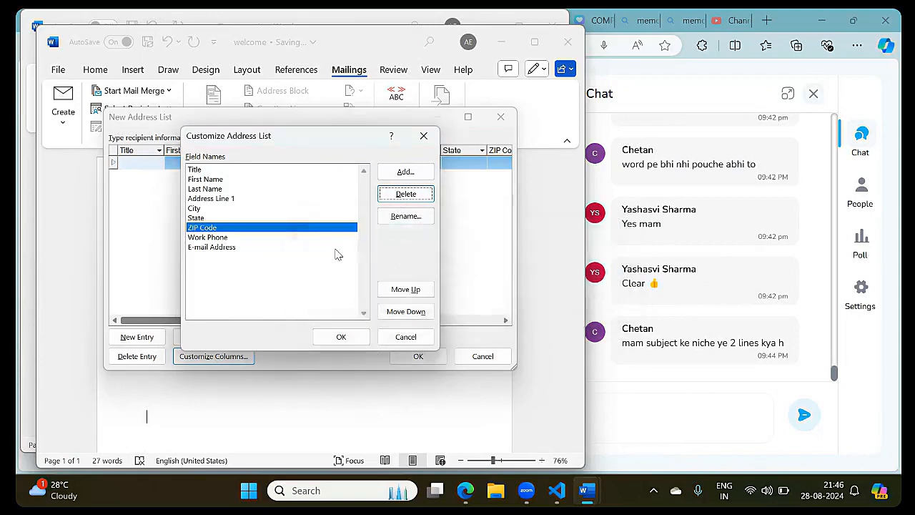
{"action": "left_click", "coordinate": [322, 239]}
{"action": "left_click", "coordinate": [392, 198]}
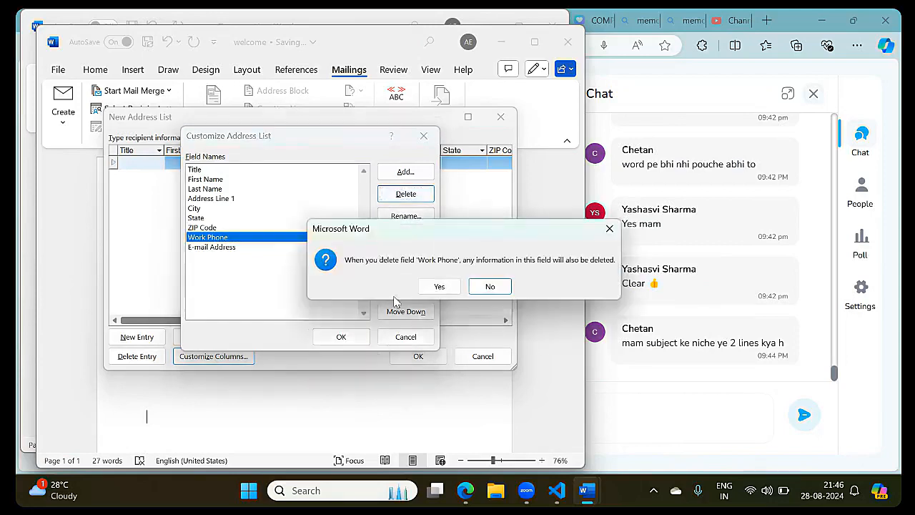
{"action": "left_click", "coordinate": [436, 286]}
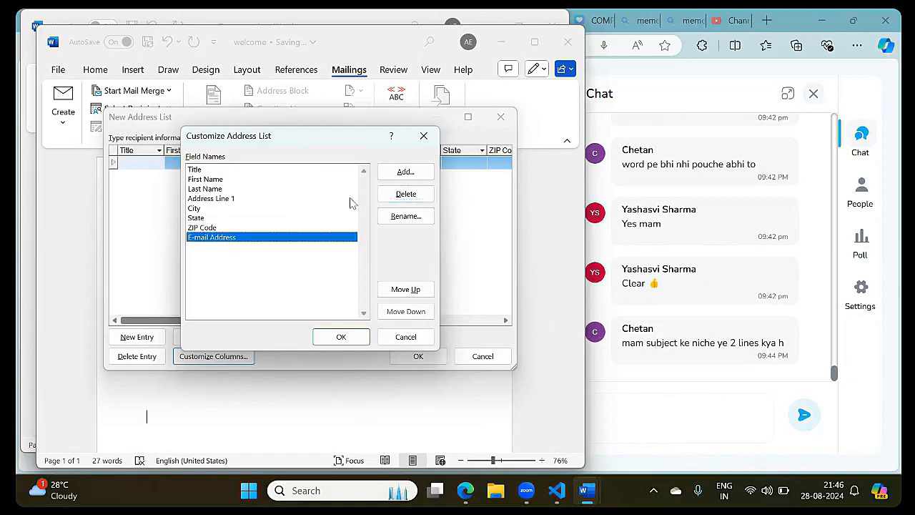
{"action": "left_click", "coordinate": [407, 200]}
{"action": "left_click", "coordinate": [438, 287]}
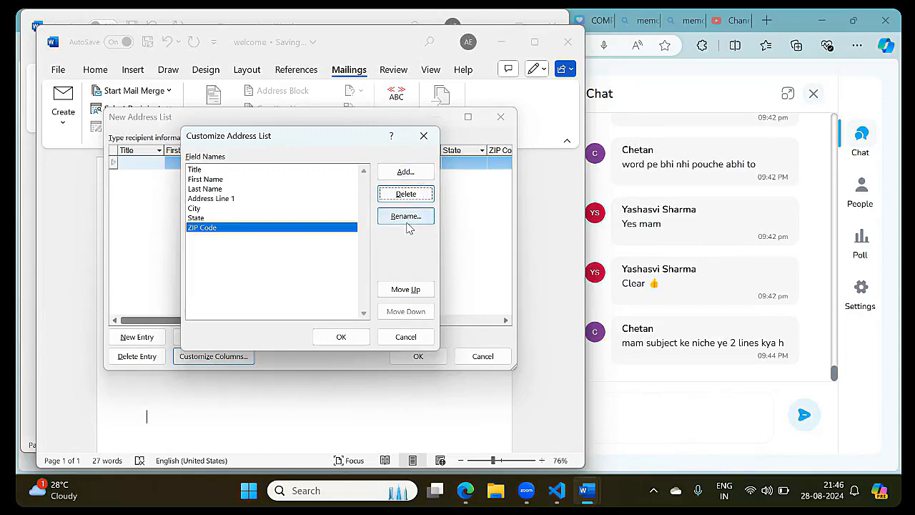
{"action": "left_click", "coordinate": [341, 337]}
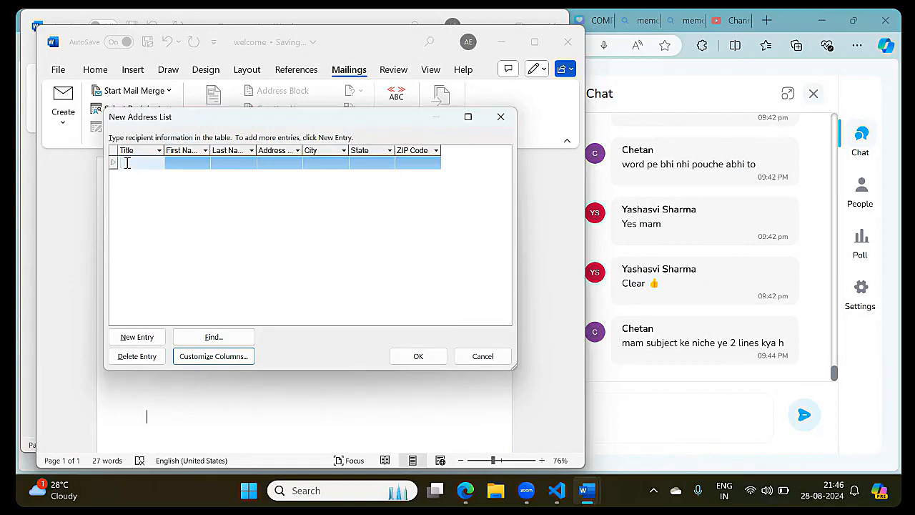
Enter the title Mr and the first and last name of the first recipient in the address list
{"action": "type", "text": "Mr"}
{"action": "key", "text": "Tab"}
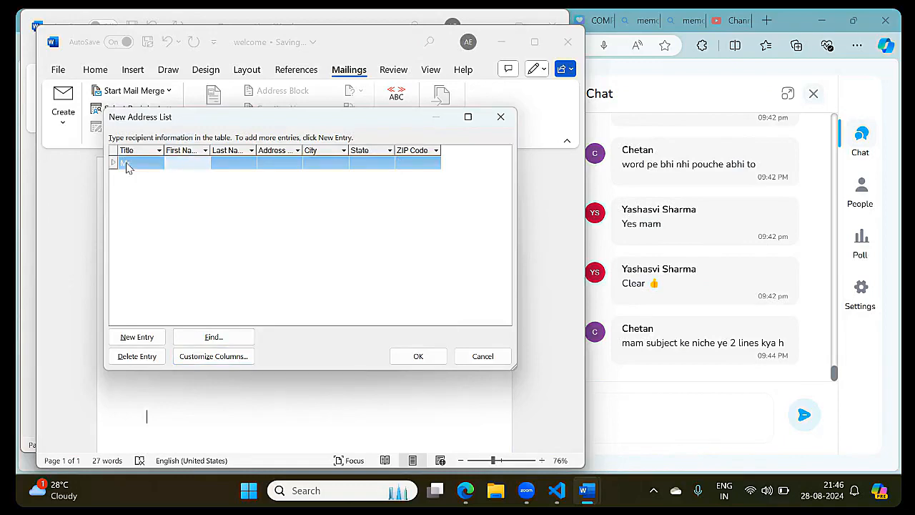
{"action": "type", "text": "Kanak"}
{"action": "key", "text": "Tab"}
{"action": "type", "text": "Yadav"}
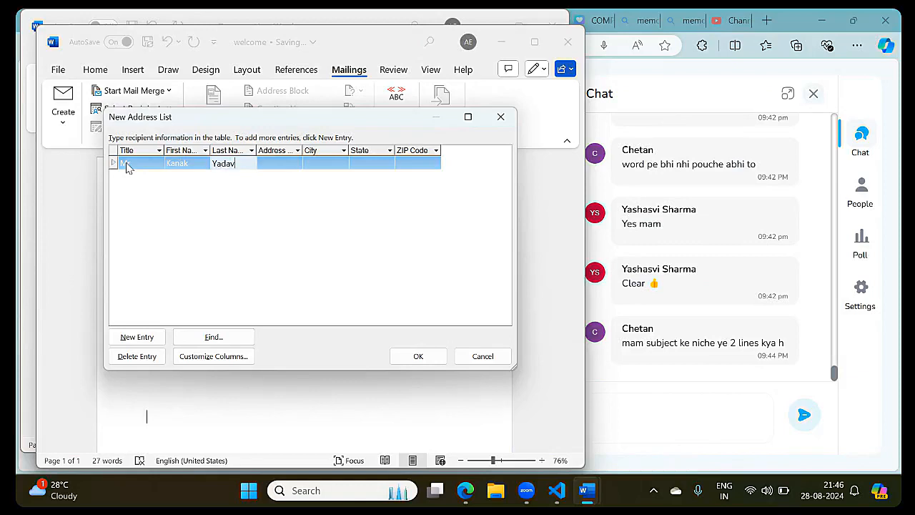
Fill in the first recipient's address line, city, state and ZIP code
{"action": "key", "text": "Tab"}
{"action": "type", "text": "aaaa"}
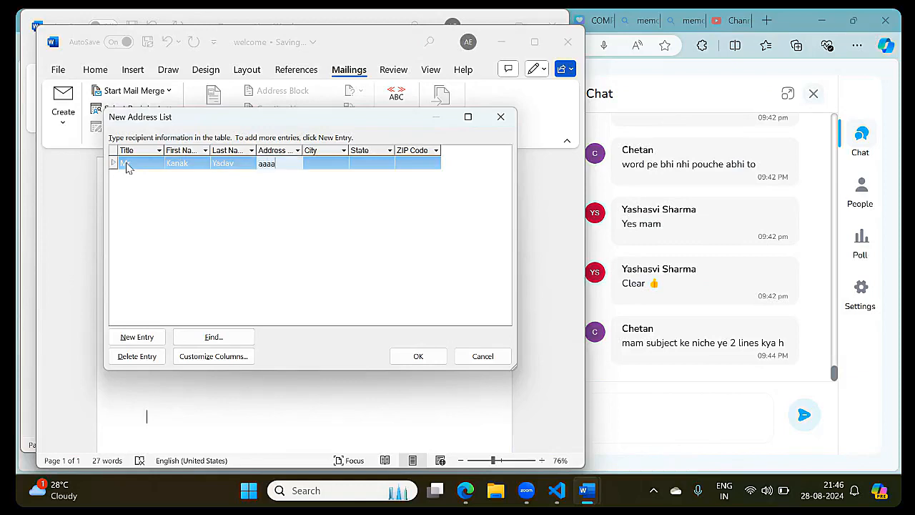
{"action": "key", "text": "Tab"}
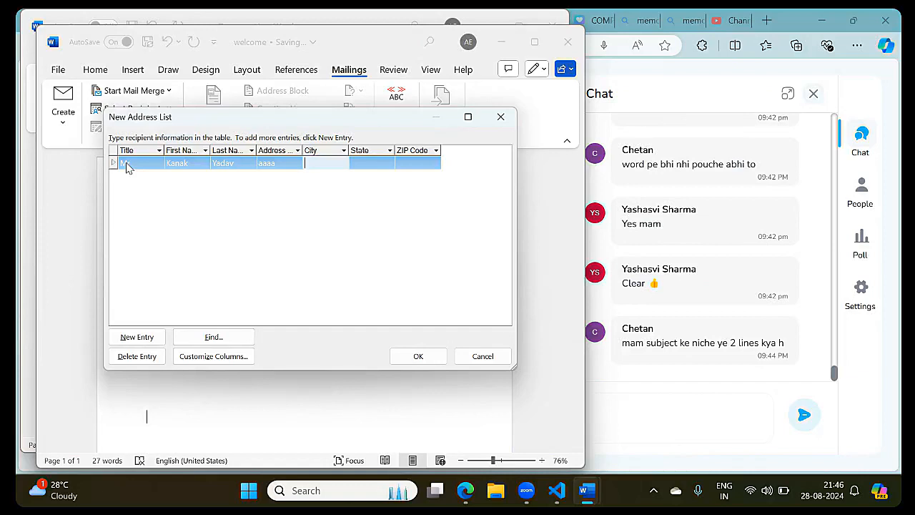
{"action": "type", "text": "Delhi"}
{"action": "key", "text": "Tab"}
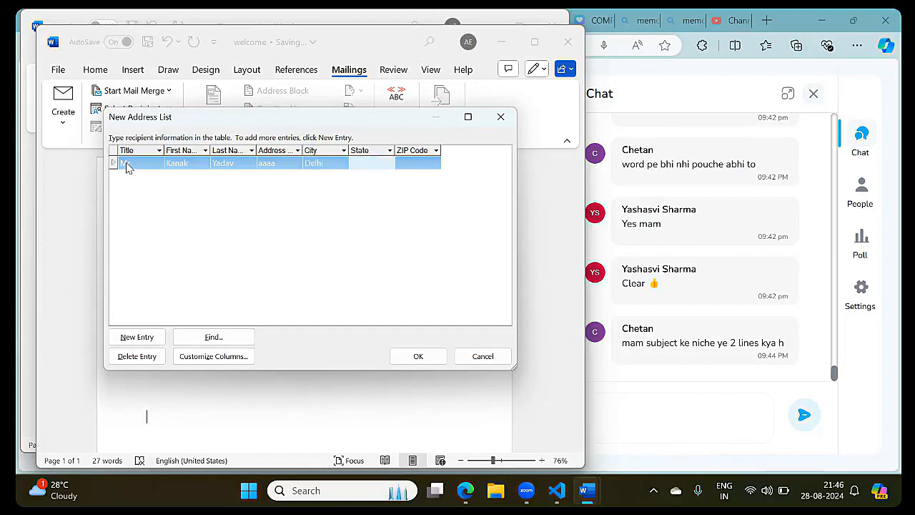
{"action": "type", "text": "Delhi"}
{"action": "key", "text": "Tab"}
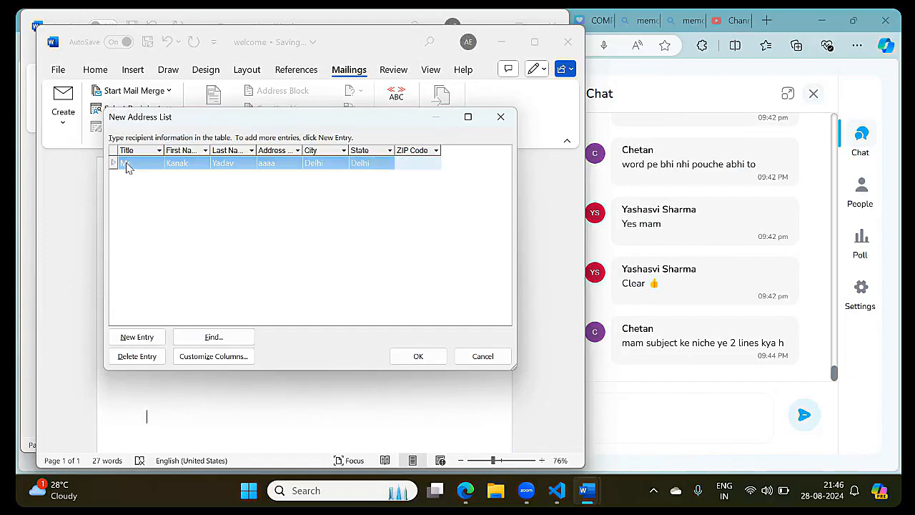
{"action": "type", "text": "110017"}
Add a second entry to the address list with the title Ms and the recipient's first and last name
{"action": "left_click", "coordinate": [151, 342]}
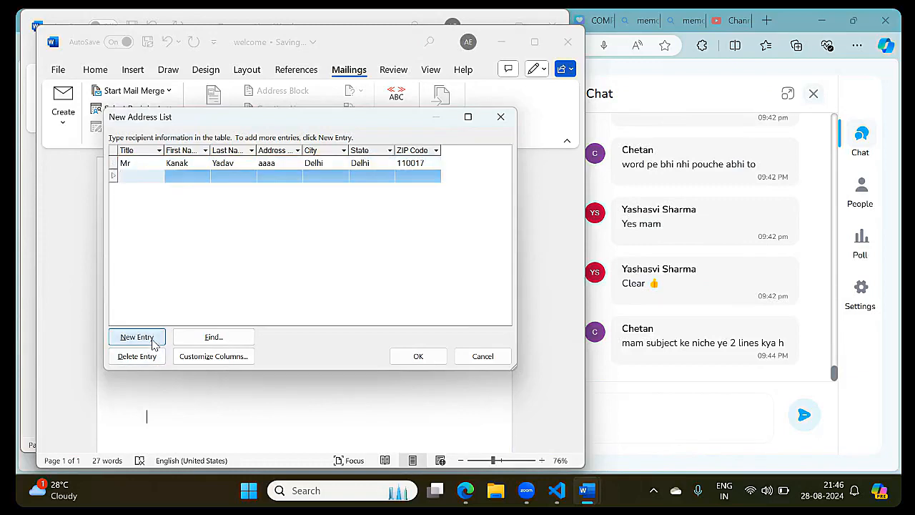
{"action": "type", "text": "Ms"}
{"action": "key", "text": "Tab"}
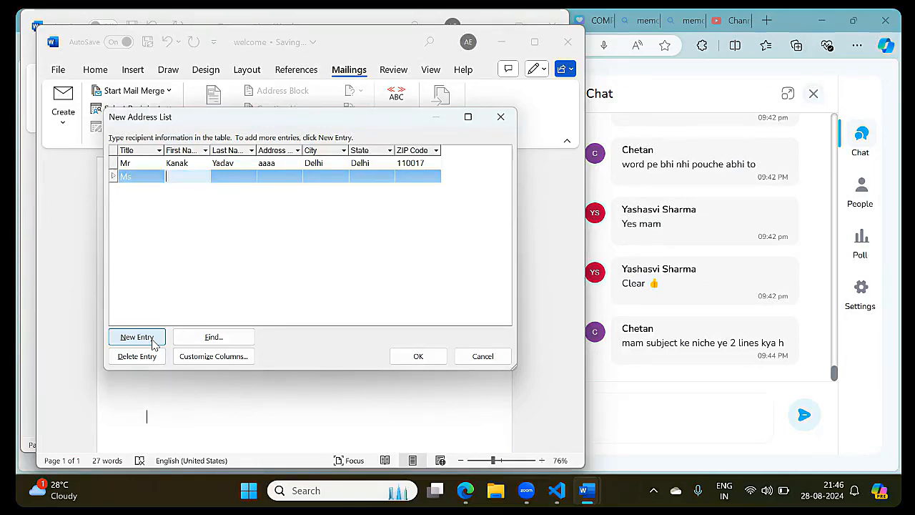
{"action": "type", "text": "Anjali"}
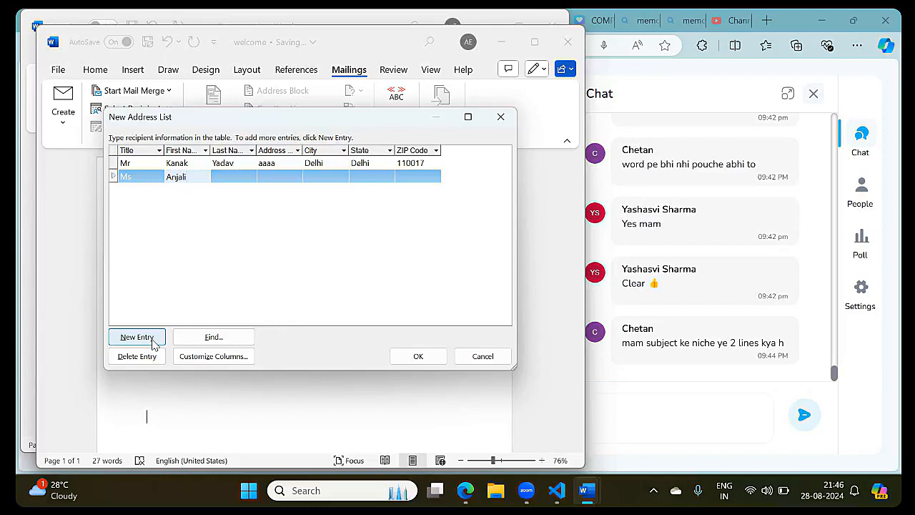
{"action": "key", "text": "BackSpace"}
{"action": "key", "text": "BackSpace"}
{"action": "key", "text": "BackSpace"}
{"action": "key", "text": "BackSpace"}
{"action": "key", "text": "BackSpace"}
{"action": "key", "text": "BackSpace"}
{"action": "type", "text": "Priya"}
{"action": "key", "text": "Tab"}
{"action": "type", "text": "Seth"}
{"action": "key", "text": "Tab"}
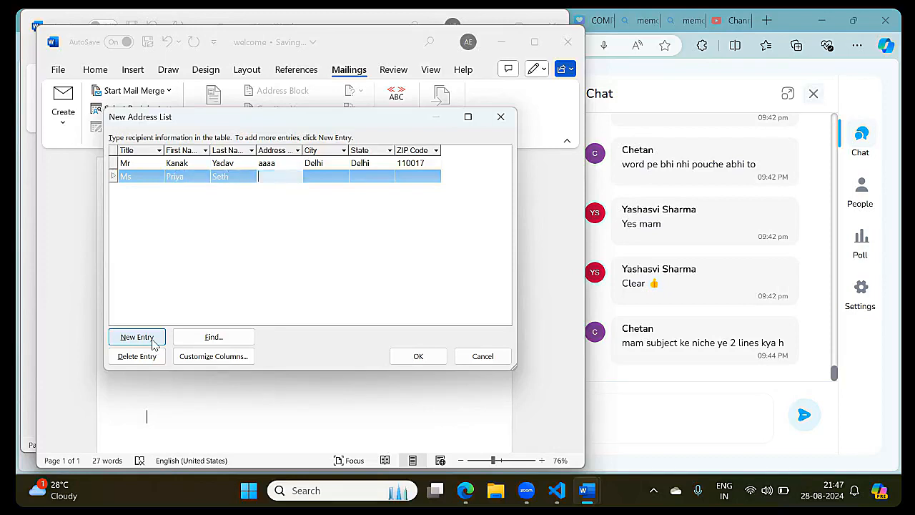
Complete the second recipient's address line, city, state and ZIP code
{"action": "type", "text": "vvvv"}
{"action": "key", "text": "Tab"}
{"action": "type", "text": "Delhi"}
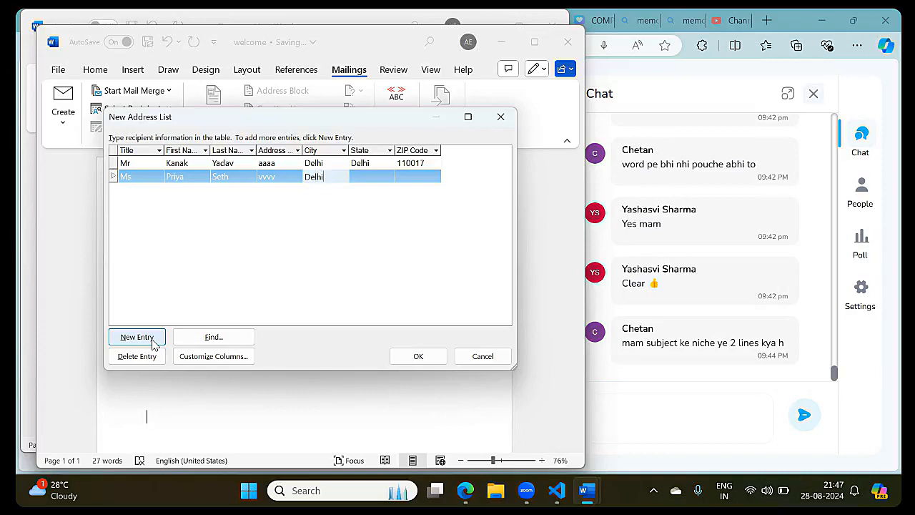
{"action": "key", "text": "Tab"}
{"action": "type", "text": "elhi"}
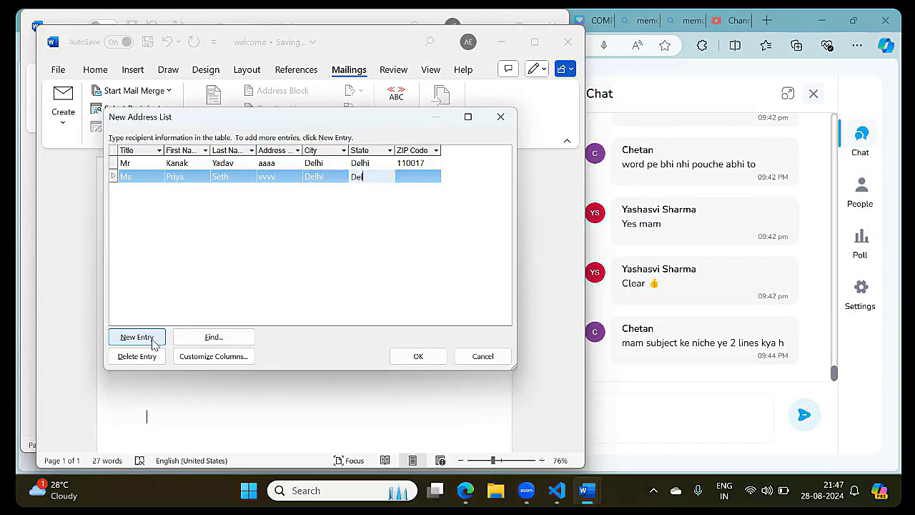
{"action": "key", "text": "Tab"}
{"action": "type", "text": "110019"}
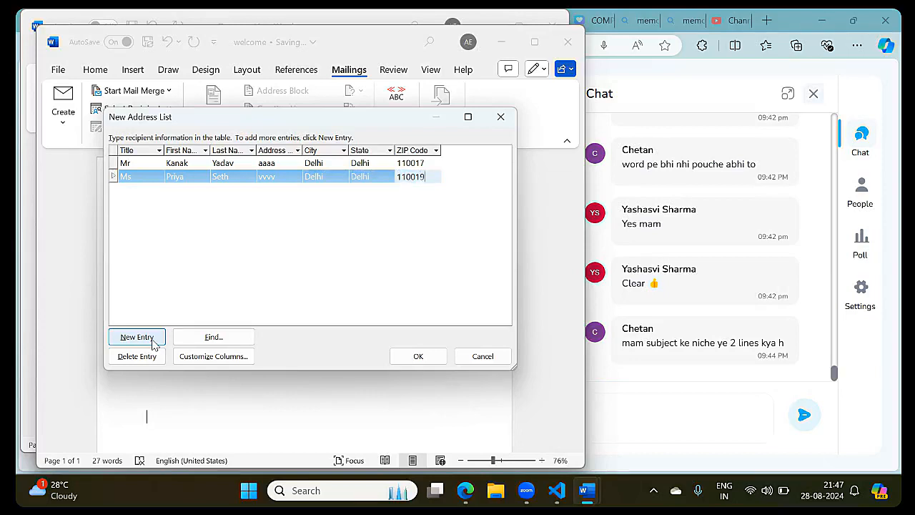
Add a third address list entry with the title Ms and the recipient's first and last name
{"action": "left_click", "coordinate": [152, 343]}
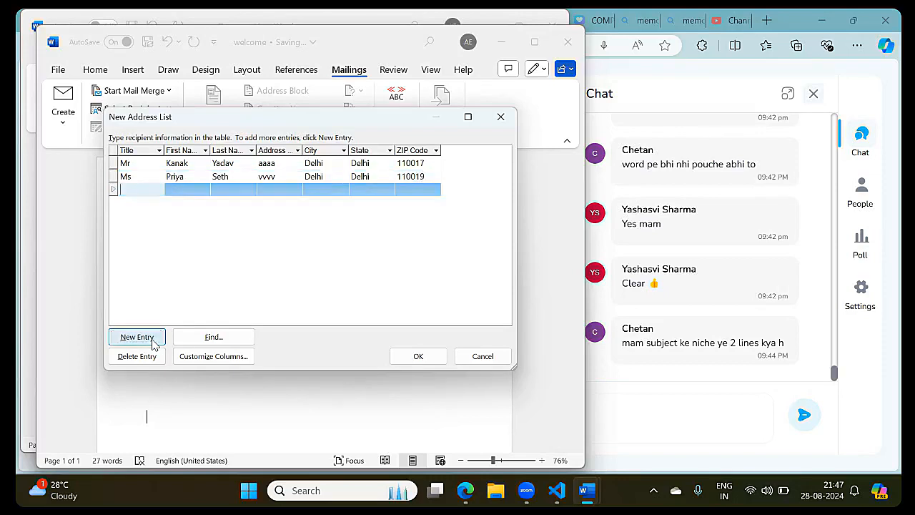
{"action": "type", "text": "Ms."}
{"action": "key", "text": "Tab"}
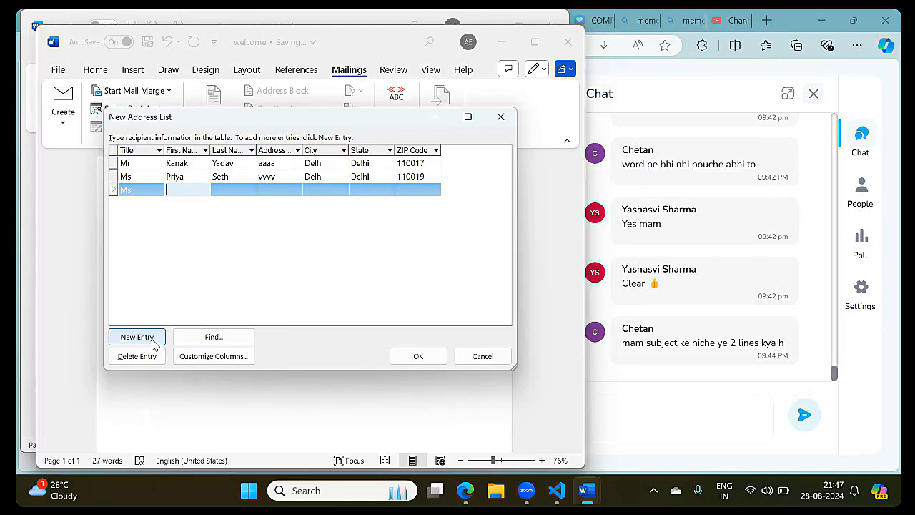
{"action": "type", "text": "Manvi"}
{"action": "key", "text": "Tab"}
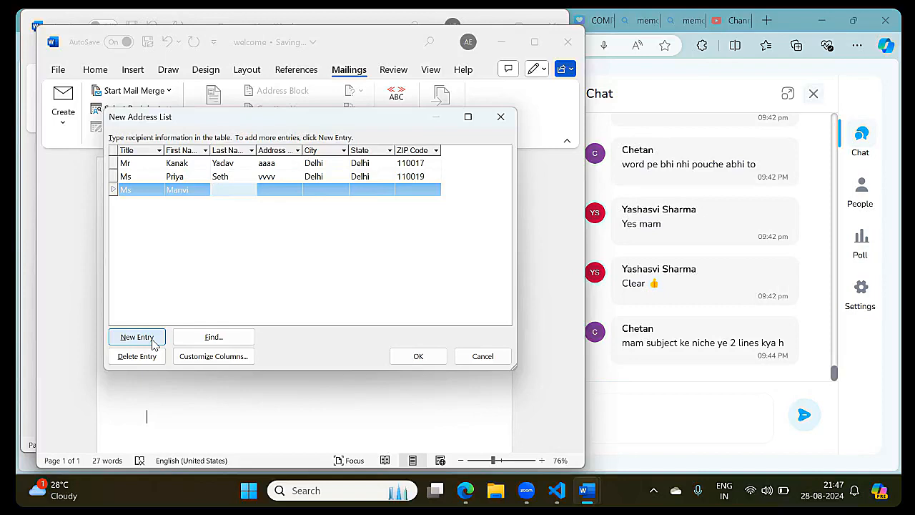
{"action": "type", "text": "Sehgal"}
Fill in the address line, city, state and ZIP code of the third recipient
{"action": "key", "text": "Tab"}
{"action": "type", "text": "jjjj"}
{"action": "key", "text": "Tab"}
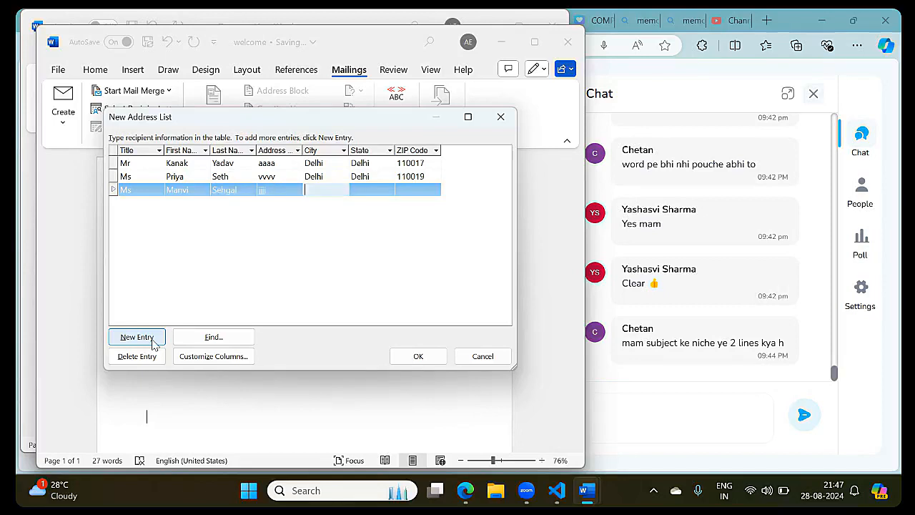
{"action": "type", "text": "Delhi"}
{"action": "key", "text": "Tab"}
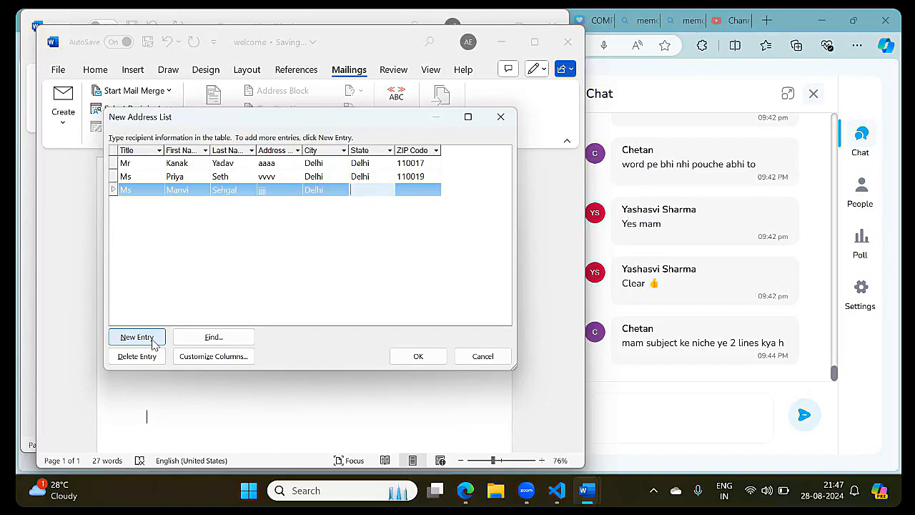
{"action": "type", "text": "Delhi"}
{"action": "key", "text": "Tab"}
{"action": "type", "text": "110"}
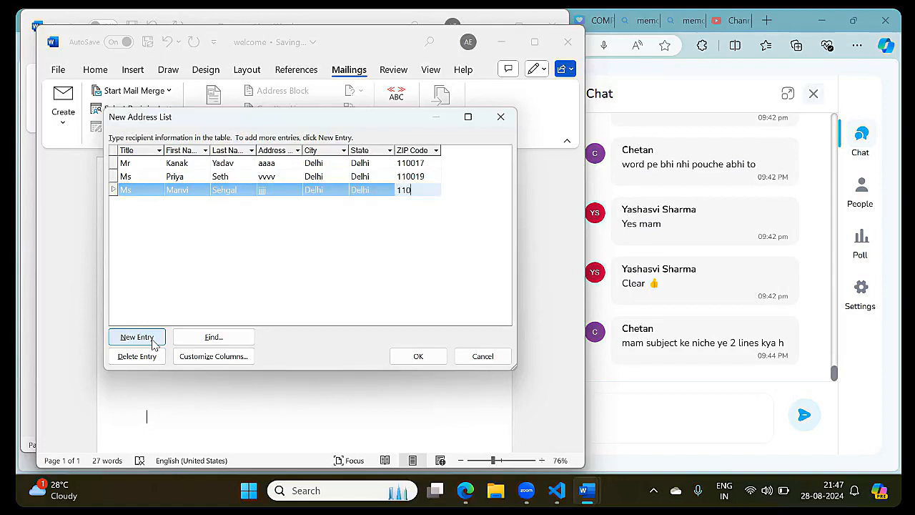
{"action": "type", "text": "019"}
Add a fourth recipient entry with the title Mr and the recipient's first and last name
{"action": "left_click", "coordinate": [138, 341]}
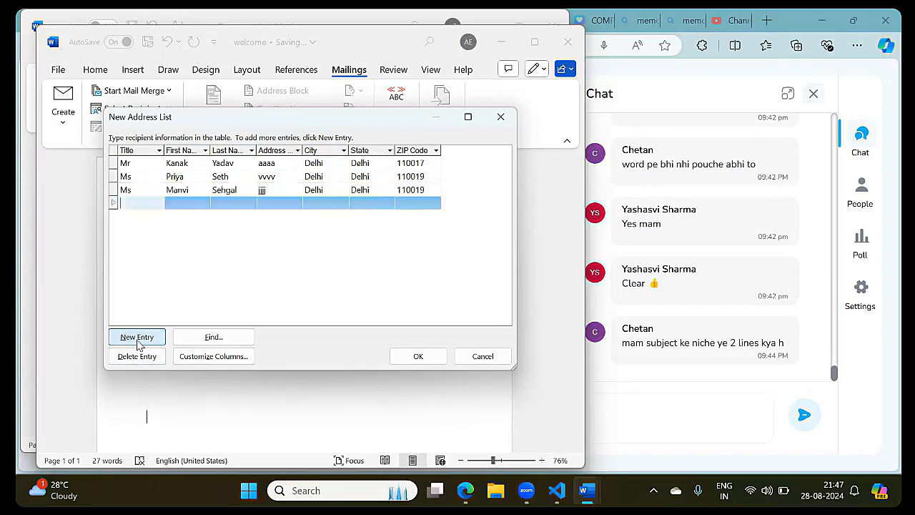
{"action": "type", "text": "Mr"}
{"action": "key", "text": "Tab"}
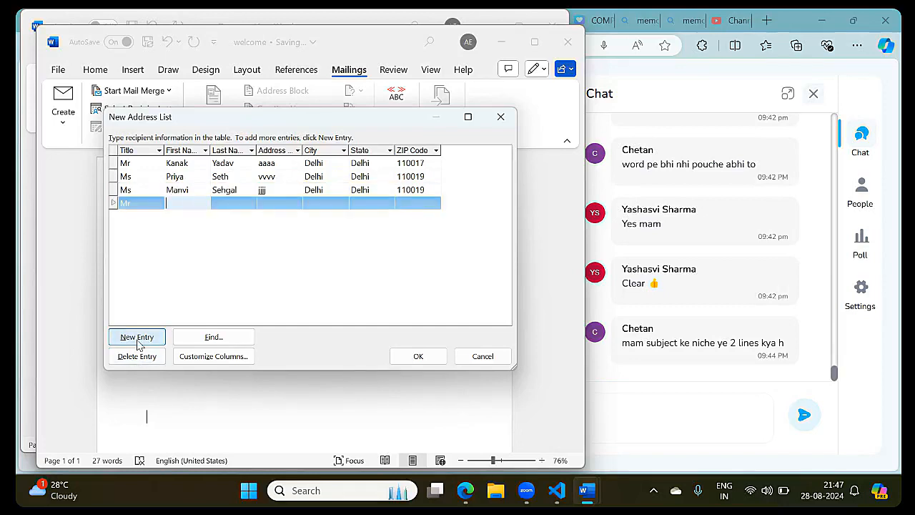
{"action": "type", "text": "Yashasvi"}
{"action": "key", "text": "Tab"}
{"action": "type", "text": "S"}
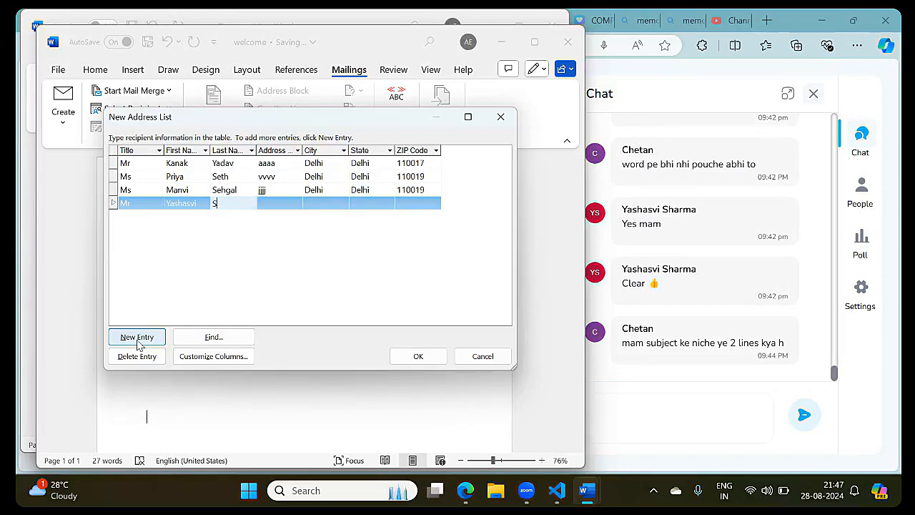
{"action": "type", "text": "harma"}
Enter the fourth recipient's address line, city, state and ZIP code
{"action": "key", "text": "Tab"}
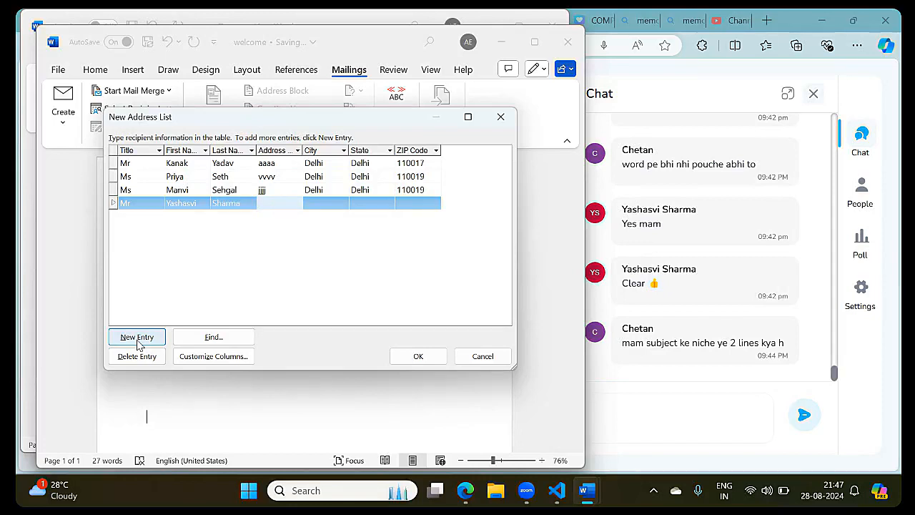
{"action": "type", "text": "hhhh"}
{"action": "key", "text": "Tab"}
{"action": "type", "text": "Delhi"}
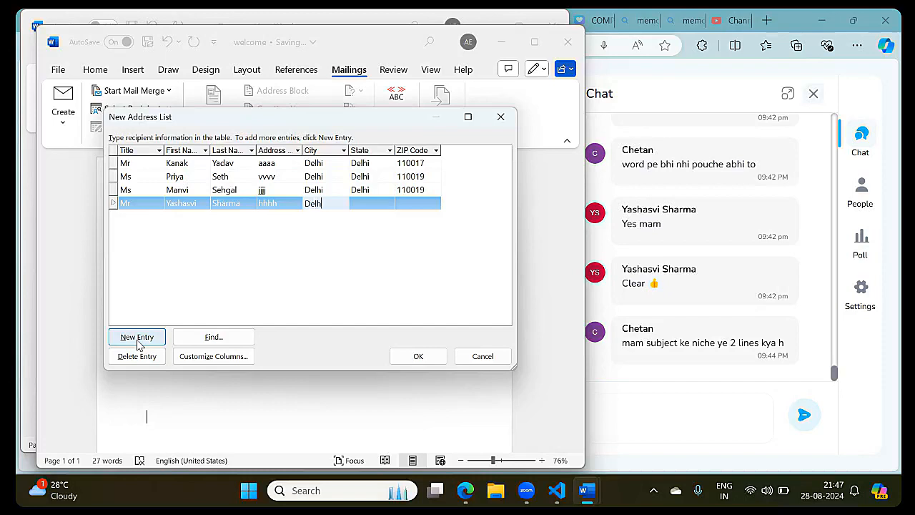
{"action": "key", "text": "Tab"}
{"action": "type", "text": "Delhi"}
{"action": "key", "text": "Tab"}
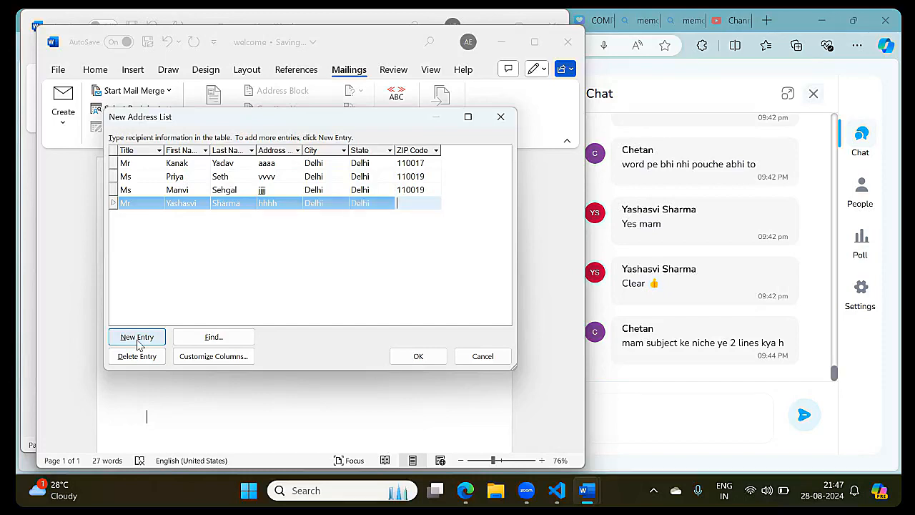
{"action": "type", "text": "120101"}
Add a fifth recipient entry with the title Mr and the recipient's first and last name
{"action": "left_click", "coordinate": [138, 338]}
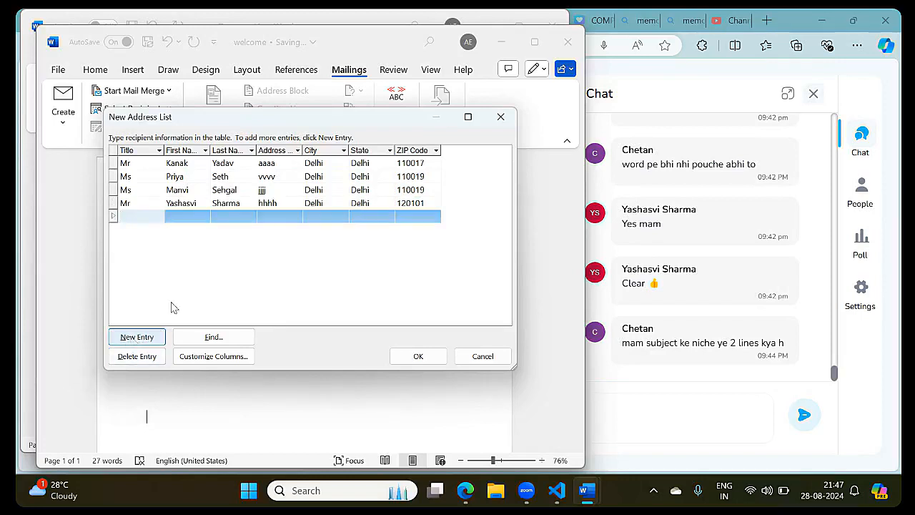
{"action": "type", "text": "Mr"}
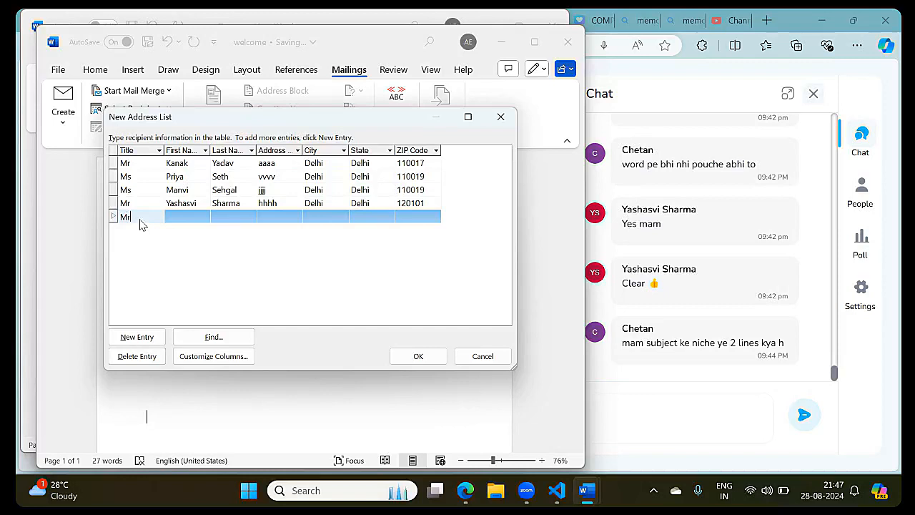
{"action": "key", "text": "Tab"}
{"action": "type", "text": "Chetan"}
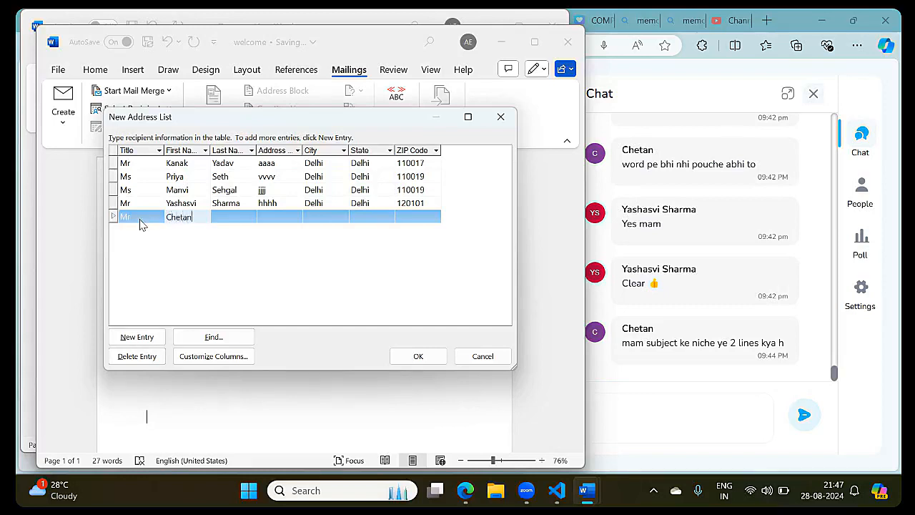
{"action": "key", "text": "Tab"}
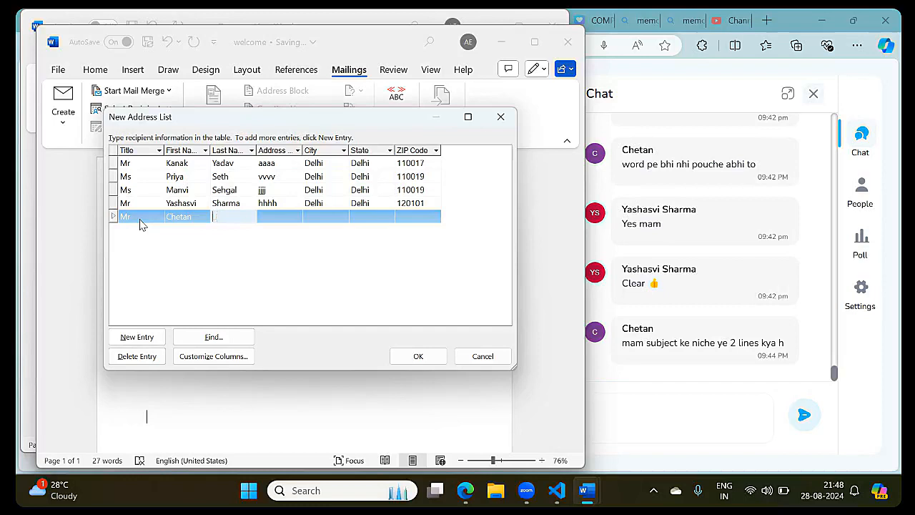
{"action": "type", "text": "Kumar"}
Complete the fifth recipient's record with an address line, city, state and ZIP code
{"action": "key", "text": "Tab"}
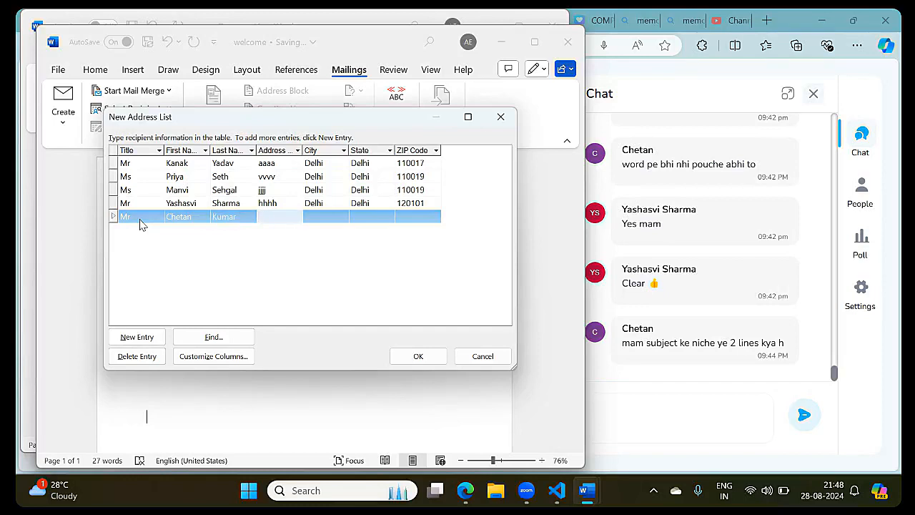
{"action": "type", "text": "ggg"}
{"action": "key", "text": "Tab"}
{"action": "type", "text": "D"}
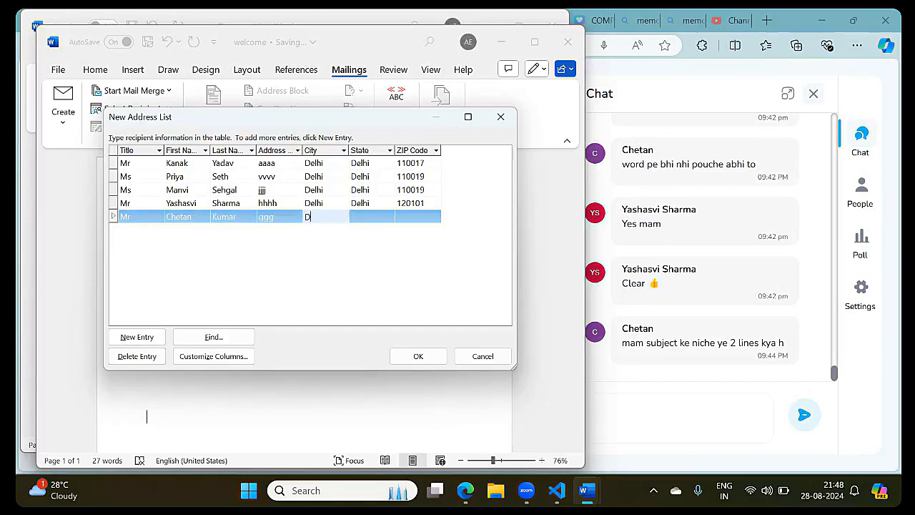
{"action": "type", "text": "elhi"}
{"action": "key", "text": "Tab"}
{"action": "type", "text": "DElhi"}
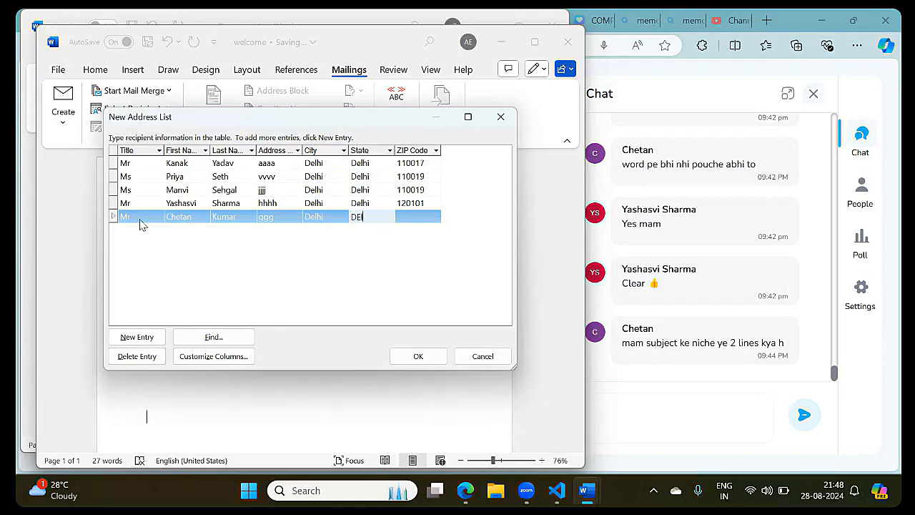
{"action": "key", "text": "Tab"}
{"action": "type", "text": "1201010"}
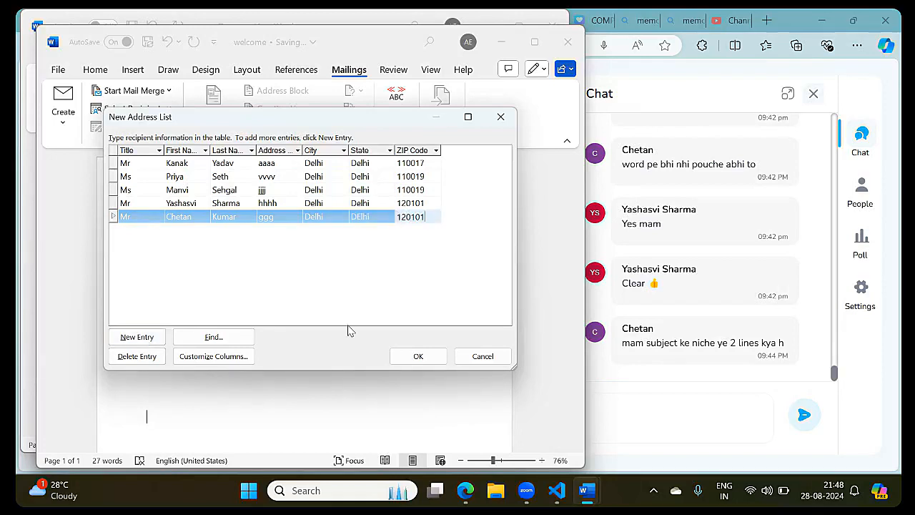
Finish the recipient entries and save the address list in the My Data Sources folder
{"action": "left_click", "coordinate": [396, 357]}
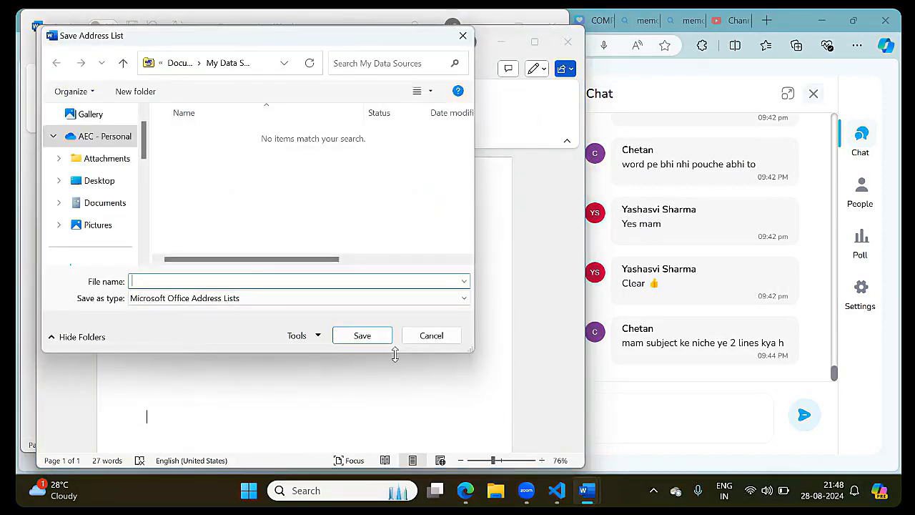
{"action": "type", "text": "st"}
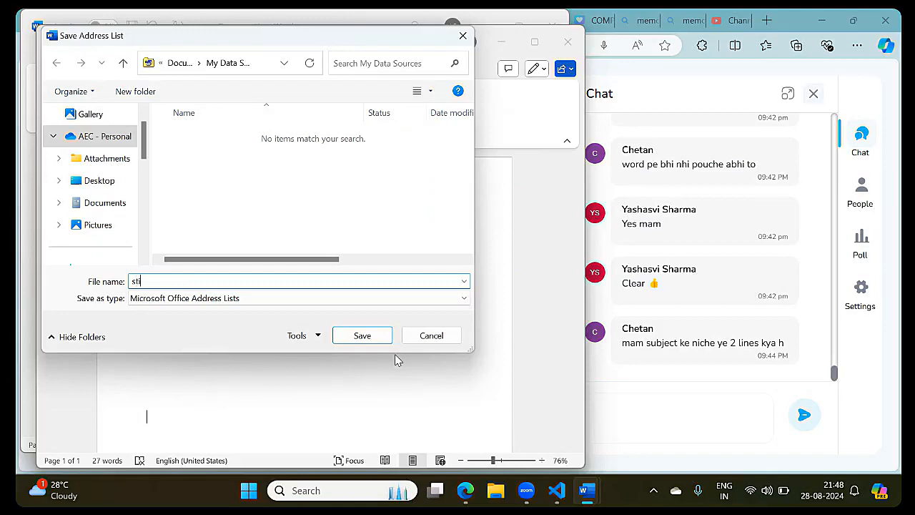
{"action": "type", "text": "it"}
{"action": "type", "text": "u"}
{"action": "key", "text": "Return"}
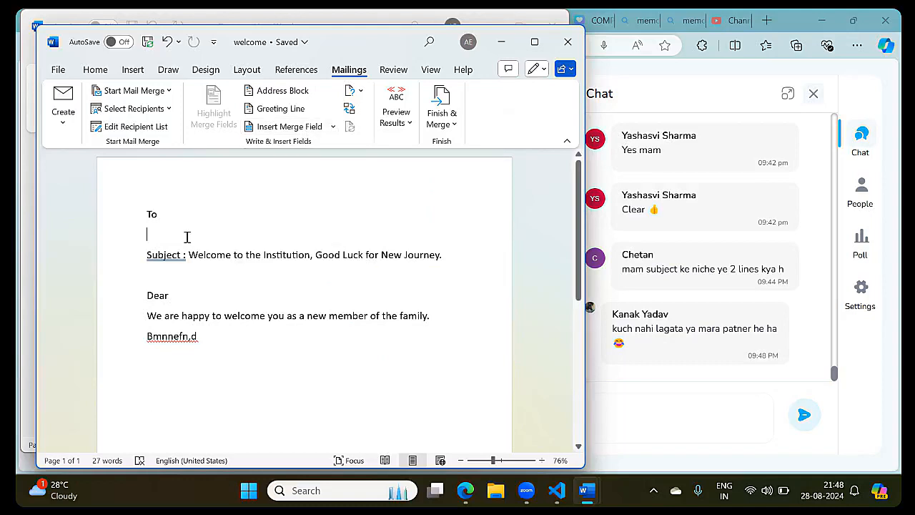
Insert the Title, First_Name and Last_Name merge fields on the line below "To", with a period after Title
{"action": "left_click", "coordinate": [333, 126]}
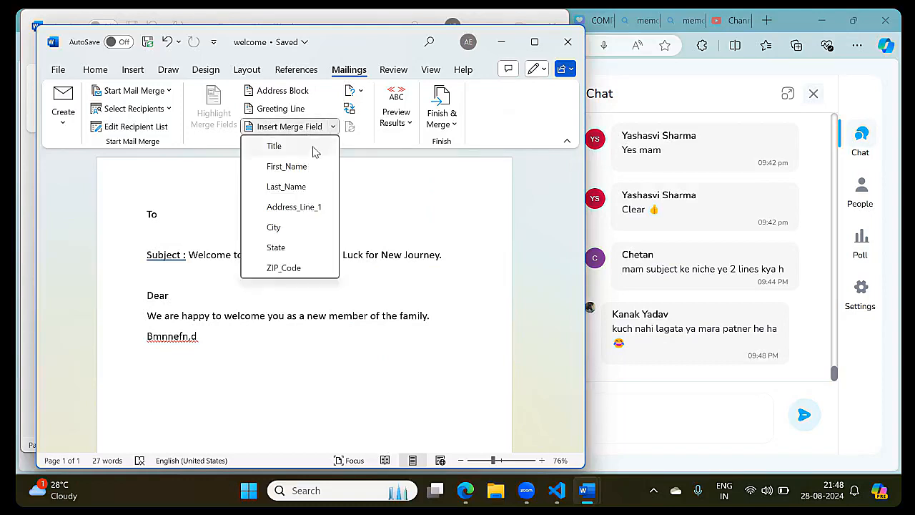
{"action": "left_click", "coordinate": [312, 147]}
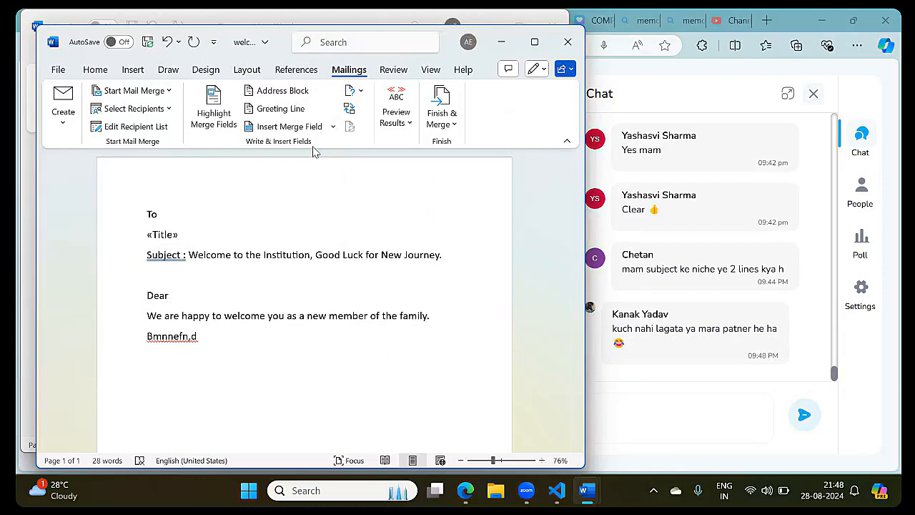
{"action": "type", "text": ","}
{"action": "left_click", "coordinate": [332, 126]}
{"action": "left_click", "coordinate": [309, 167]}
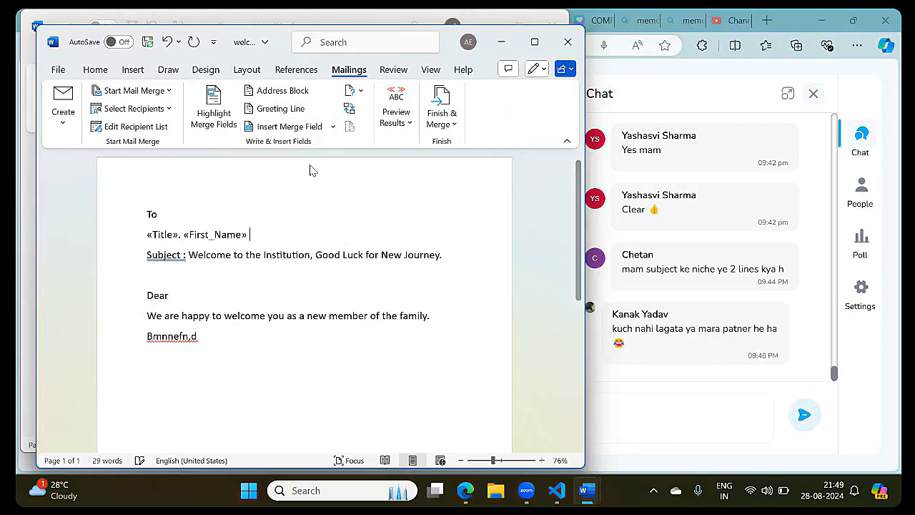
{"action": "left_click", "coordinate": [333, 127]}
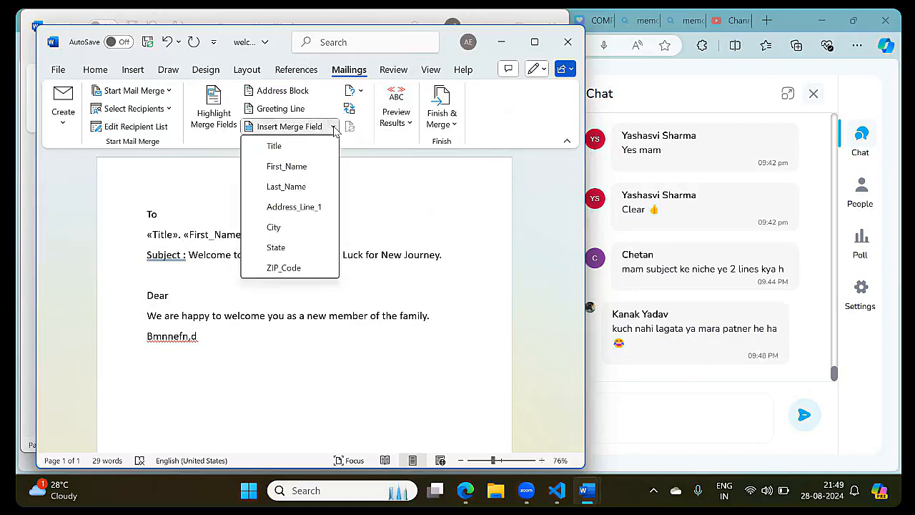
{"action": "left_click", "coordinate": [310, 187]}
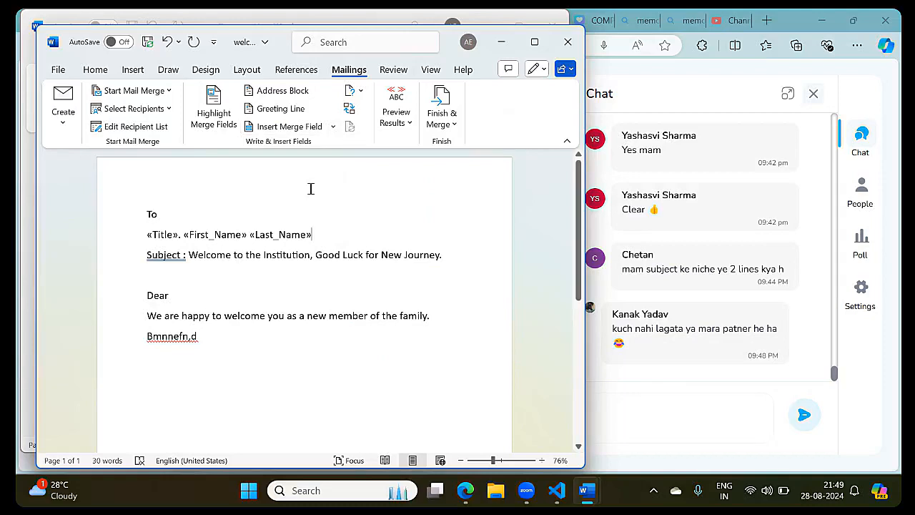
Add a line below the name fields with the Address_Line_1 and City merge fields separated by a comma
{"action": "key", "text": "Return"}
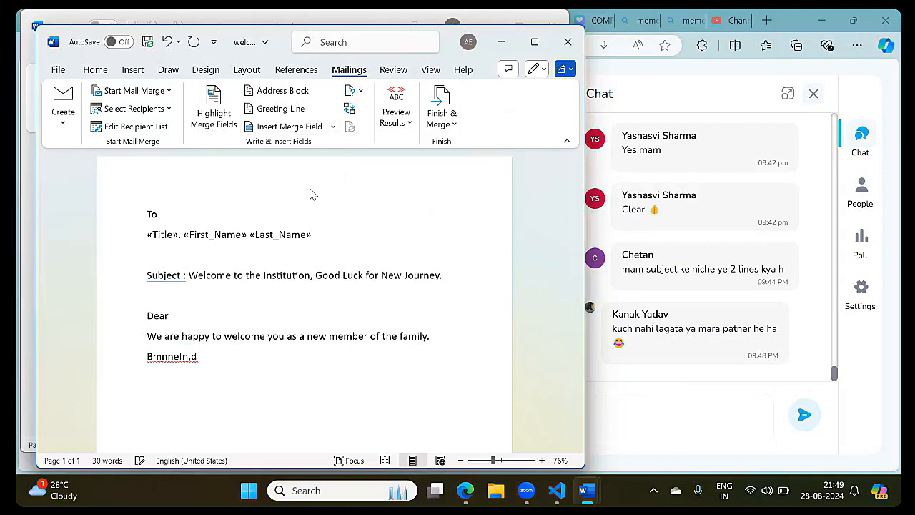
{"action": "left_click", "coordinate": [333, 127]}
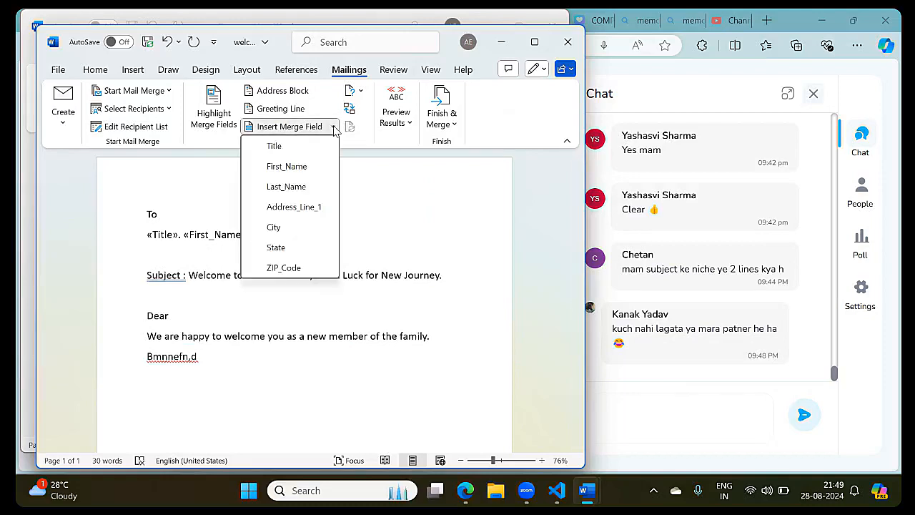
{"action": "left_click", "coordinate": [296, 209]}
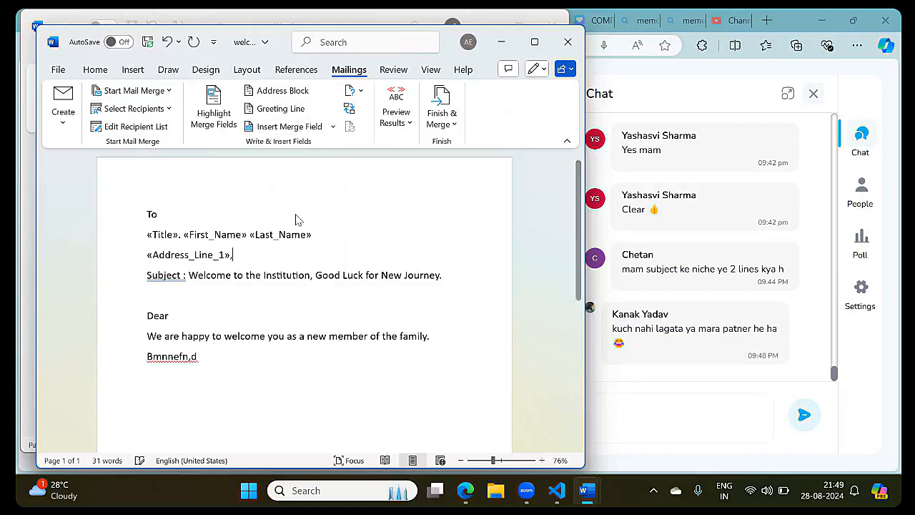
{"action": "type", "text": ","}
{"action": "left_click", "coordinate": [334, 127]}
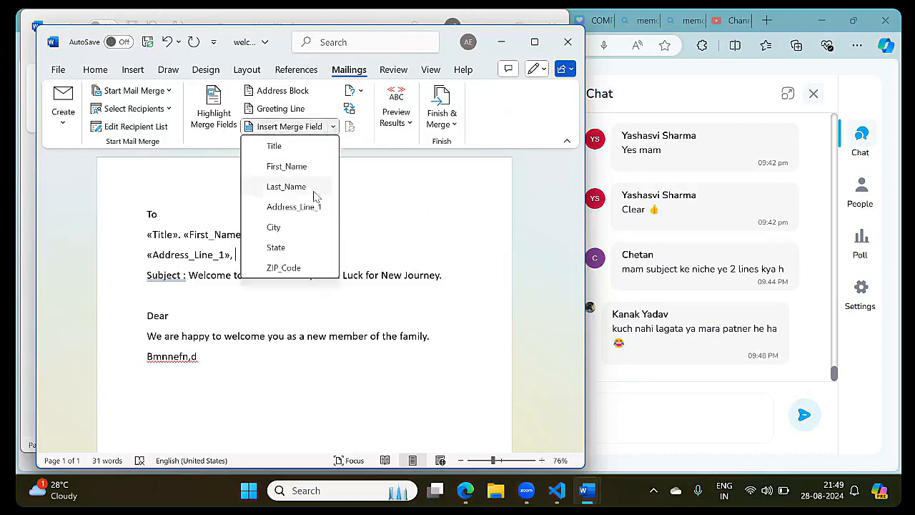
{"action": "left_click", "coordinate": [300, 229]}
Add another address line with the State and ZIP_Code merge fields separated by a comma
{"action": "key", "text": "Return"}
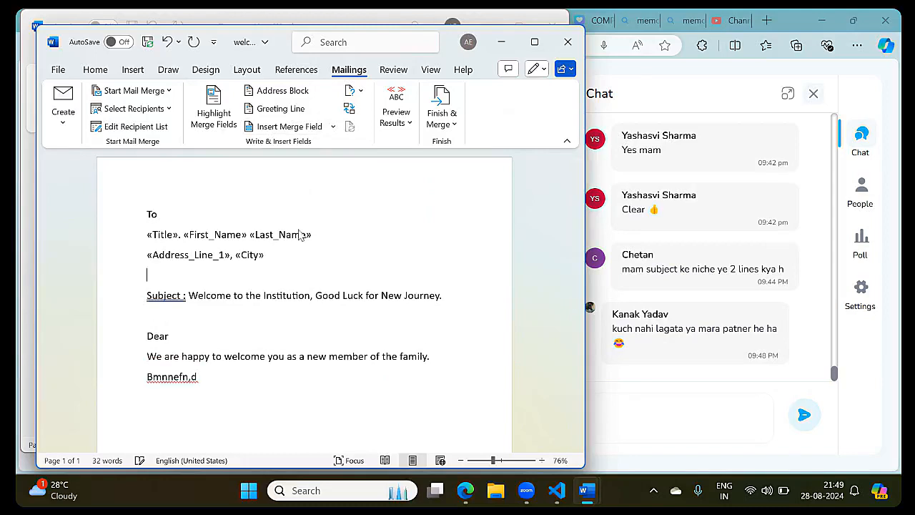
{"action": "left_click", "coordinate": [334, 127]}
{"action": "left_click", "coordinate": [286, 248]}
{"action": "type", "text": ","}
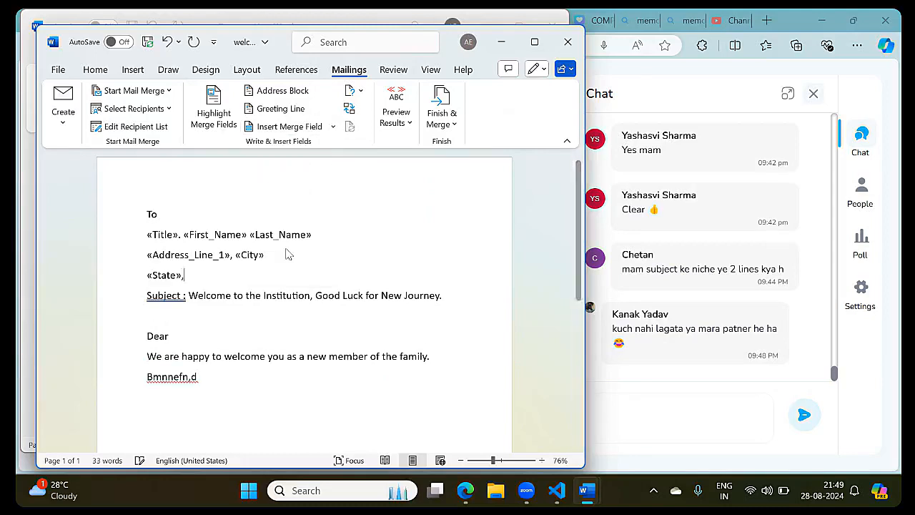
{"action": "left_click", "coordinate": [334, 126]}
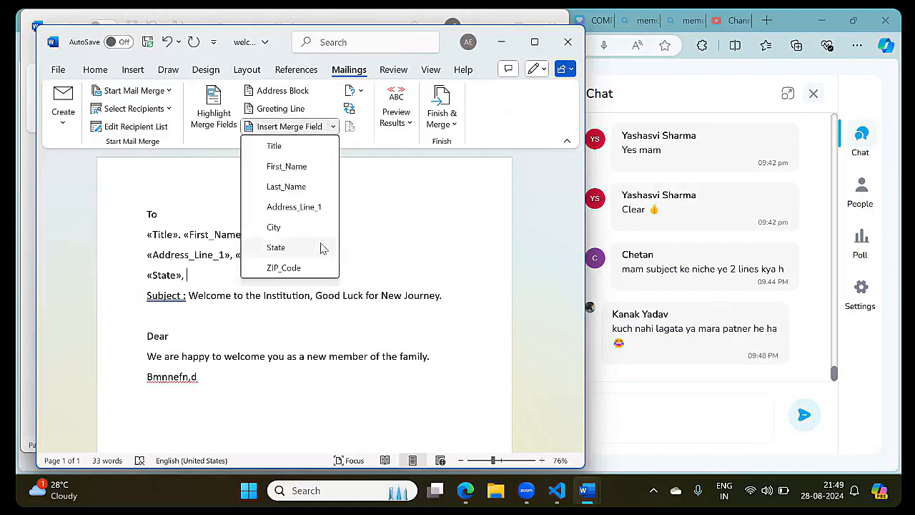
{"action": "left_click", "coordinate": [309, 269]}
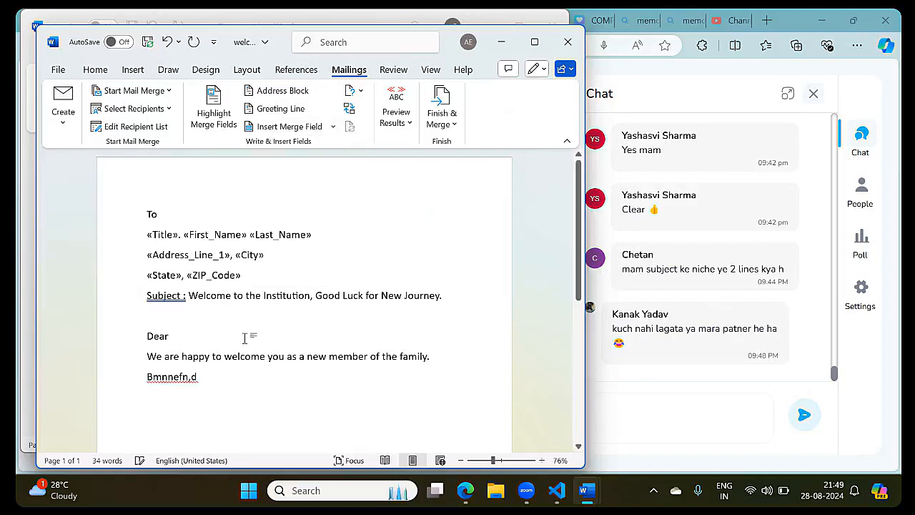
Insert the First_Name merge field after "Dear" in the greeting, followed by a comma
{"action": "left_click", "coordinate": [334, 127]}
{"action": "left_click", "coordinate": [282, 167]}
{"action": "type", "text": ","}
Add the closing lines "From", "Principal" and "Abc" below the body of the letter
{"action": "left_click", "coordinate": [311, 424]}
{"action": "type", "text": "From "}
{"action": "type", "text": "P"}
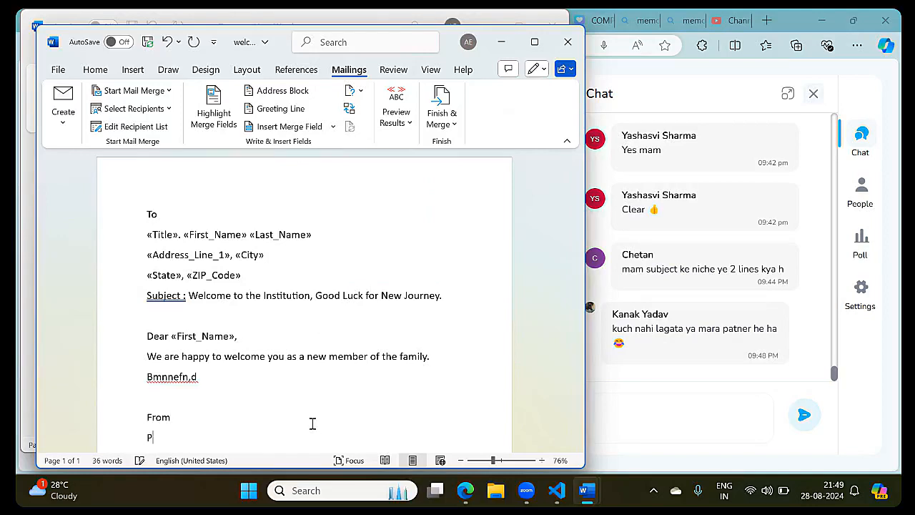
{"action": "type", "text": "rincipal"}
{"action": "key", "text": "Return"}
{"action": "type", "text": "Abc"}
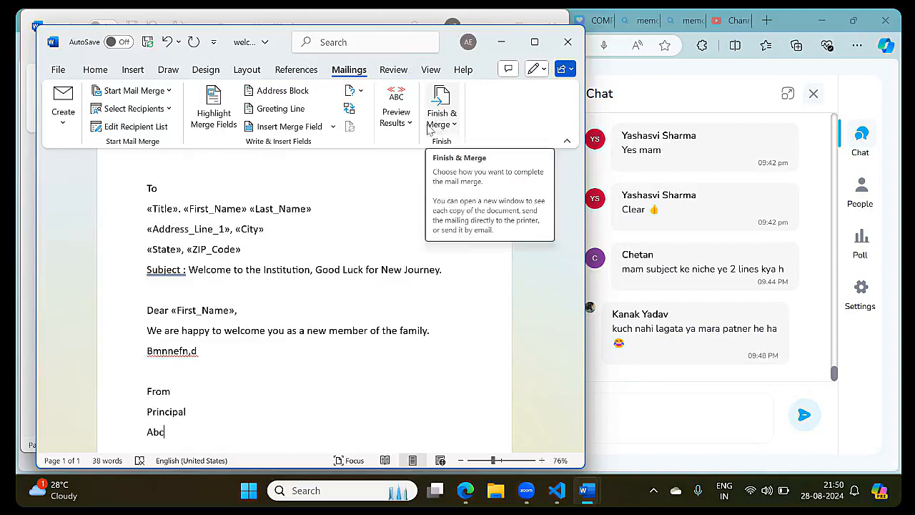
{"action": "left_click", "coordinate": [404, 131]}
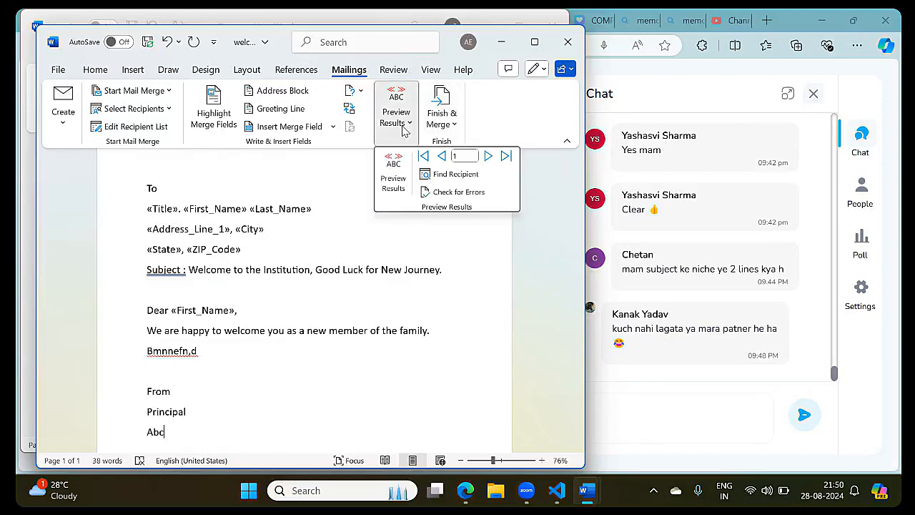
{"action": "left_click", "coordinate": [392, 121]}
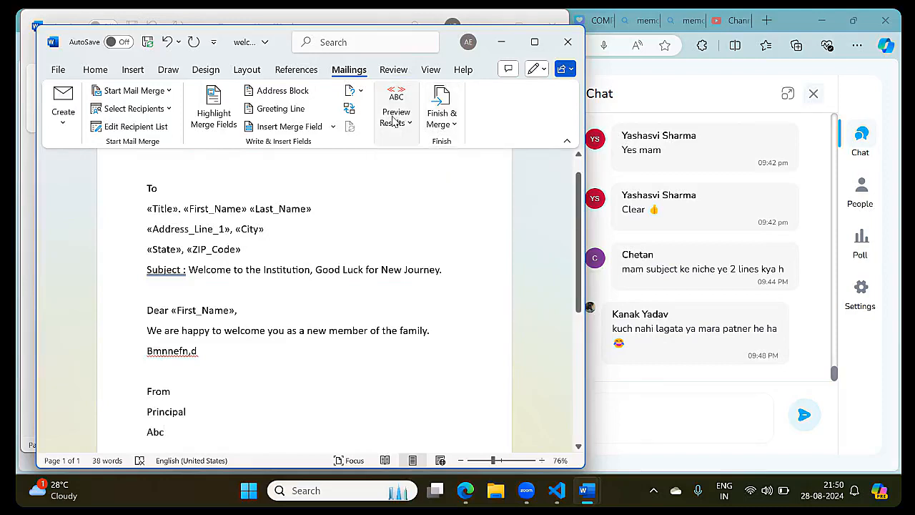
{"action": "left_click", "coordinate": [397, 99]}
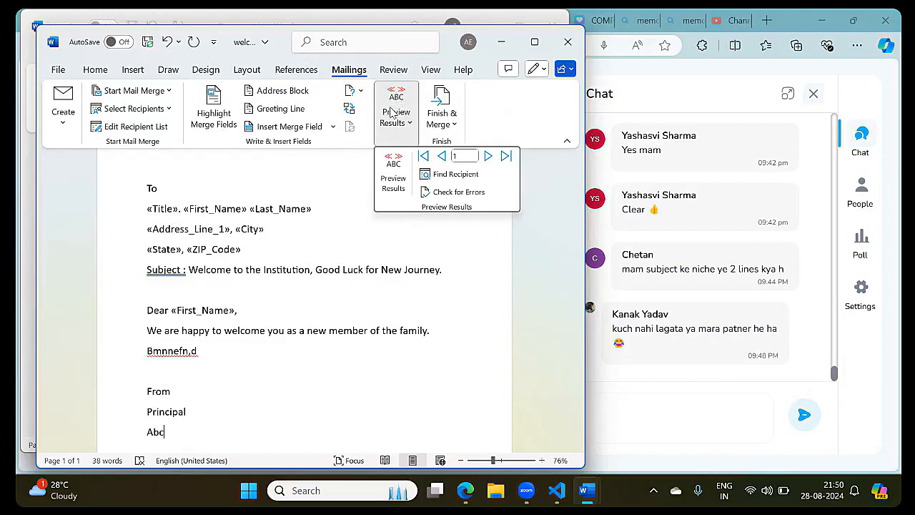
{"action": "right_click", "coordinate": [488, 158]}
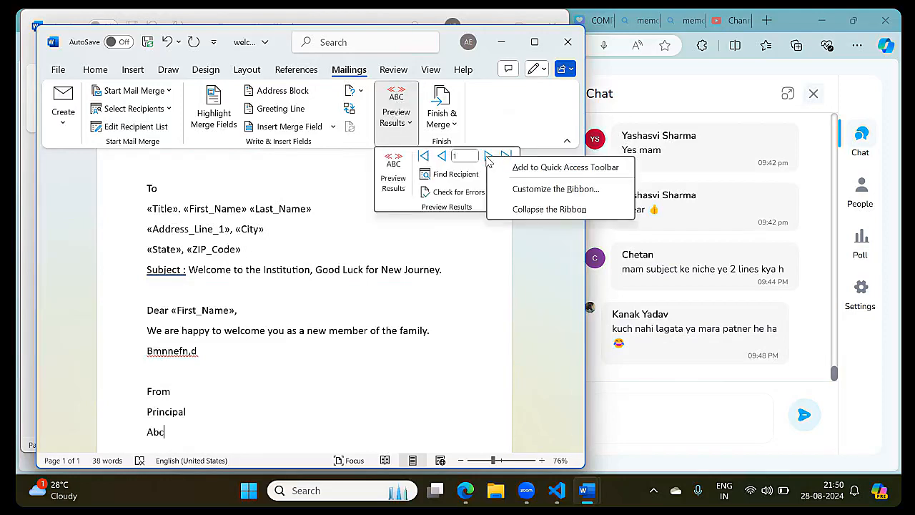
{"action": "right_click", "coordinate": [488, 336]}
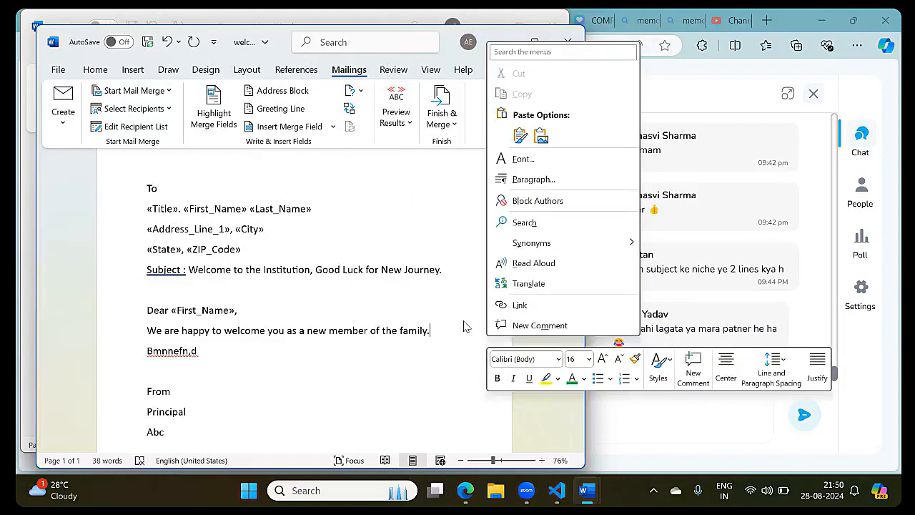
Preview the merge results in the letter, going through the recipients from record 1 to record 5
{"action": "left_click", "coordinate": [413, 130]}
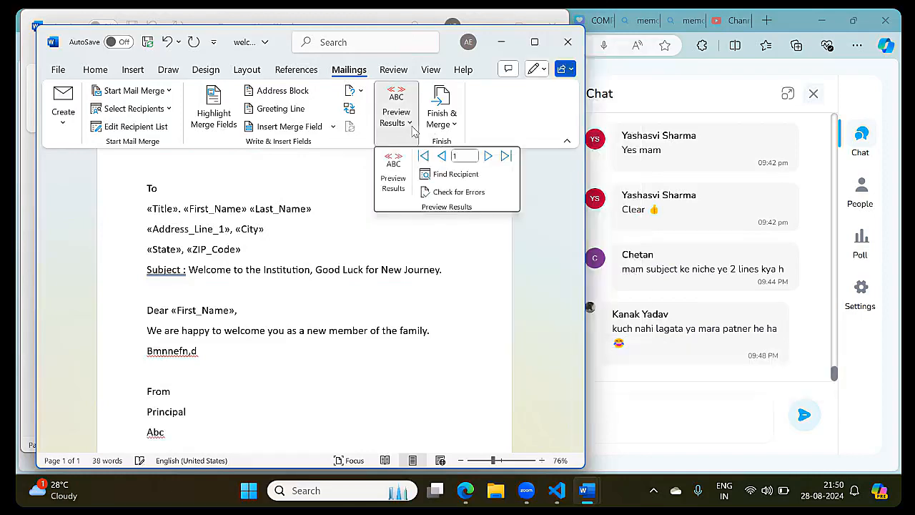
{"action": "left_click", "coordinate": [394, 172]}
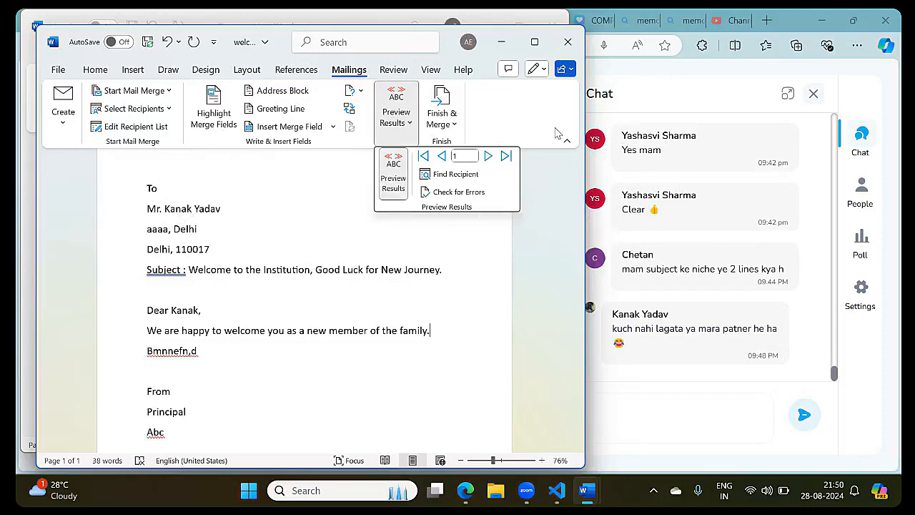
{"action": "left_click", "coordinate": [489, 161]}
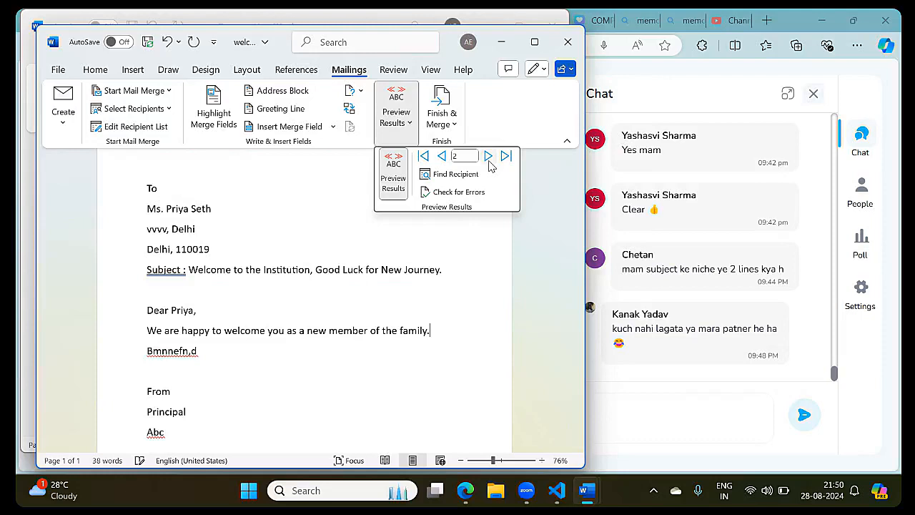
{"action": "left_click", "coordinate": [488, 160]}
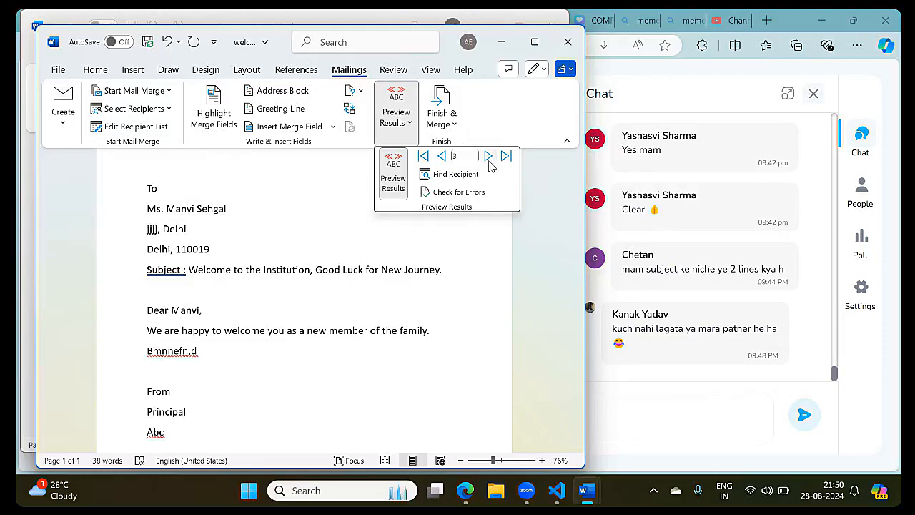
{"action": "left_click", "coordinate": [489, 161]}
{"action": "left_click", "coordinate": [489, 161]}
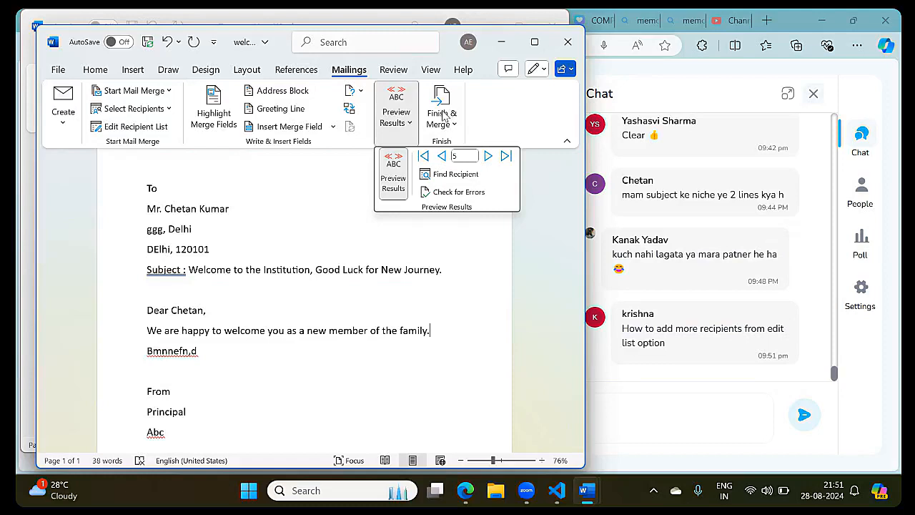
Finish the merge by generating editable individual letters in a new document for all records
{"action": "left_click", "coordinate": [443, 115]}
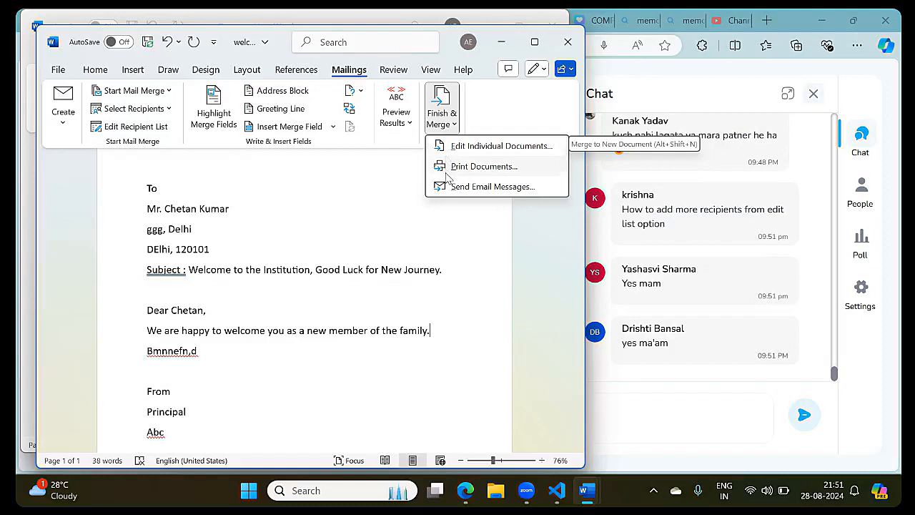
{"action": "left_click", "coordinate": [449, 148]}
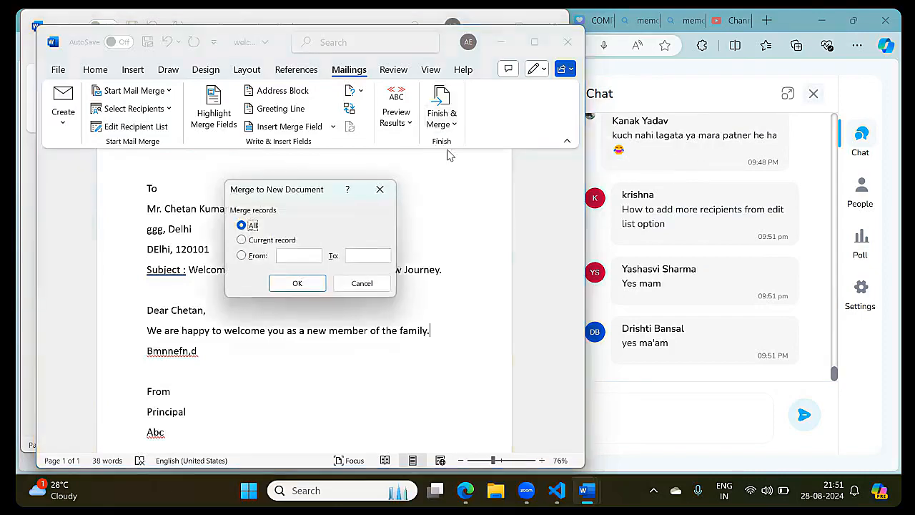
{"action": "left_click", "coordinate": [286, 241]}
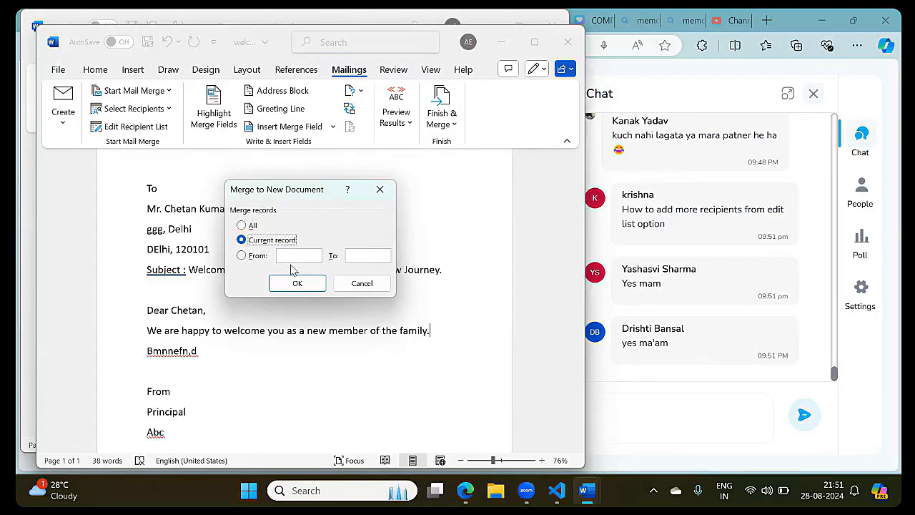
{"action": "left_click", "coordinate": [293, 256]}
{"action": "left_click", "coordinate": [242, 225]}
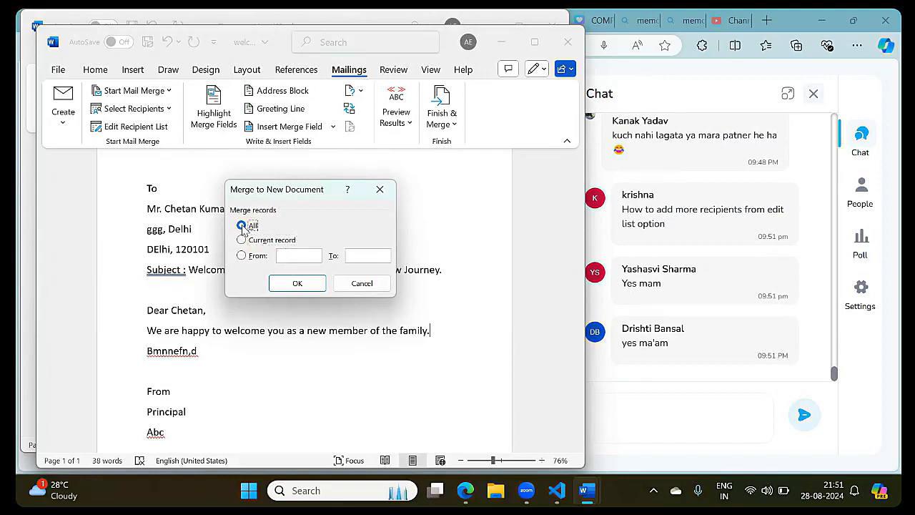
{"action": "left_click", "coordinate": [286, 282]}
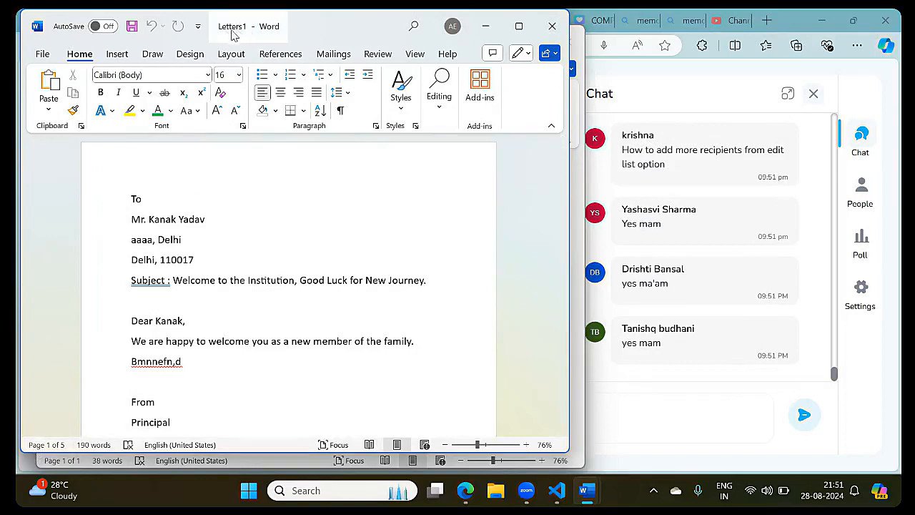
Look through the merged letters in Letters1 down to the last page and return to the main welcome letter
{"action": "scroll", "coordinate": [270, 201], "scroll_direction": "down", "scroll_amount": 8}
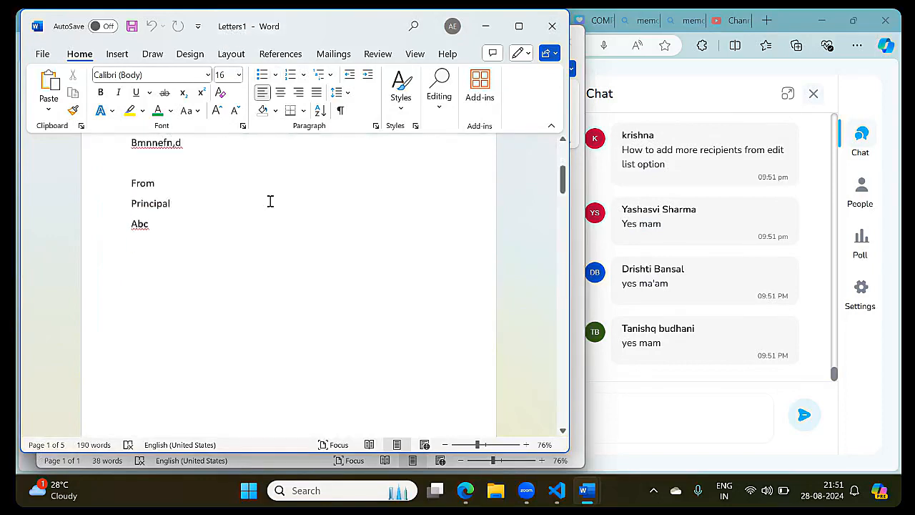
{"action": "scroll", "coordinate": [270, 200], "scroll_direction": "down", "scroll_amount": 8}
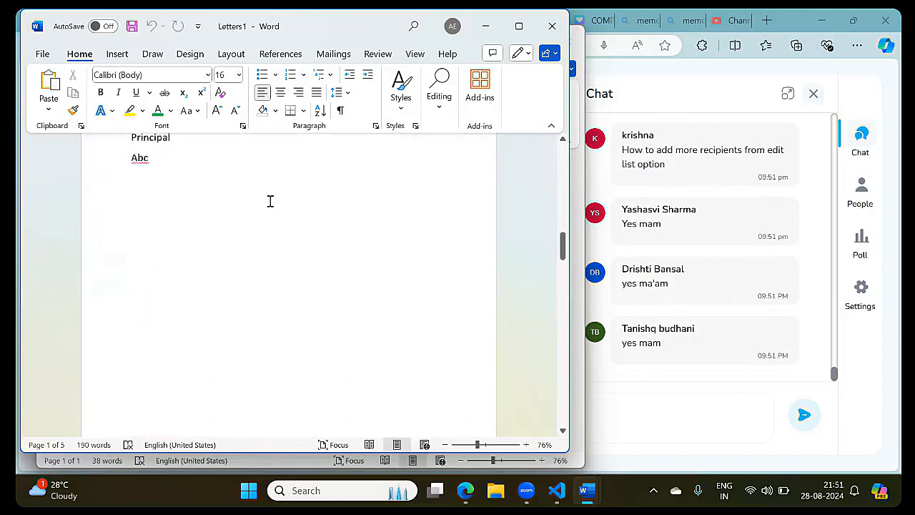
{"action": "scroll", "coordinate": [270, 201], "scroll_direction": "down", "scroll_amount": 10}
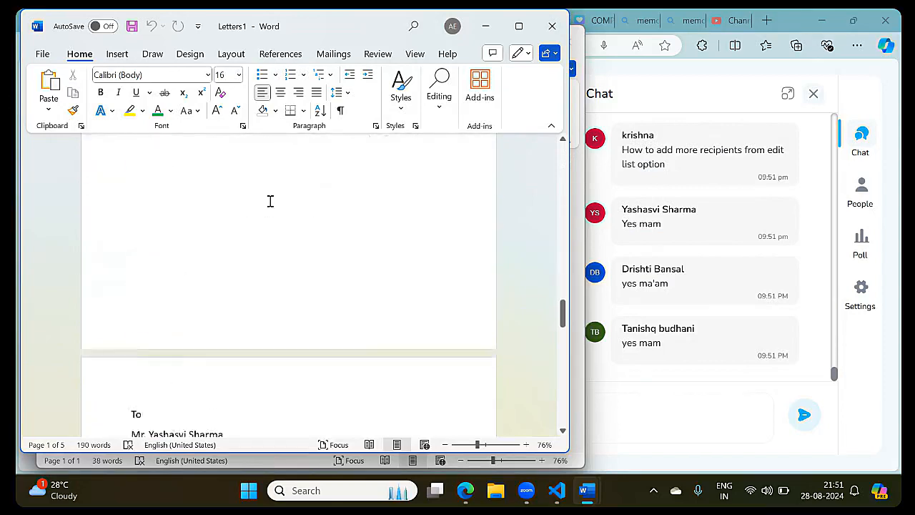
{"action": "scroll", "coordinate": [271, 201], "scroll_direction": "down", "scroll_amount": 6}
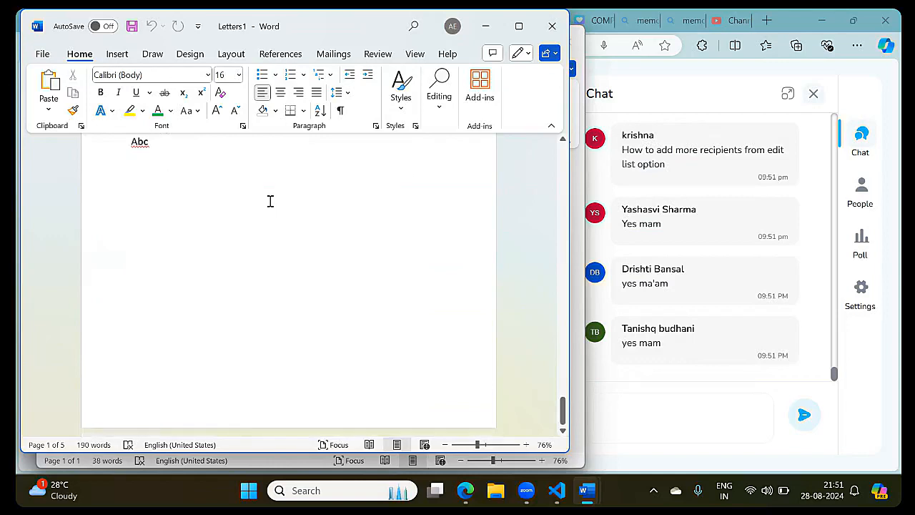
{"action": "left_click", "coordinate": [486, 28]}
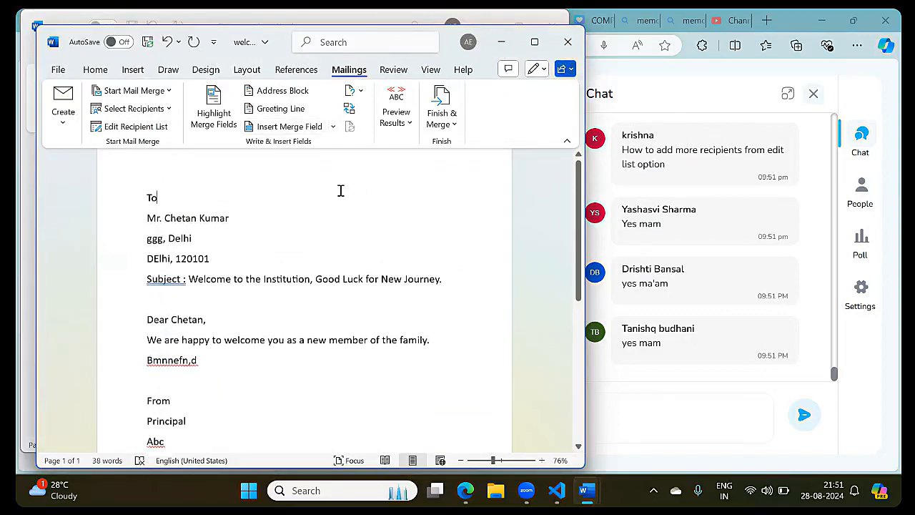
Open the stu.mdb data source of the recipient list to view its entries, and close it without saving changes
{"action": "scroll", "coordinate": [341, 190], "scroll_direction": "up", "scroll_amount": 1}
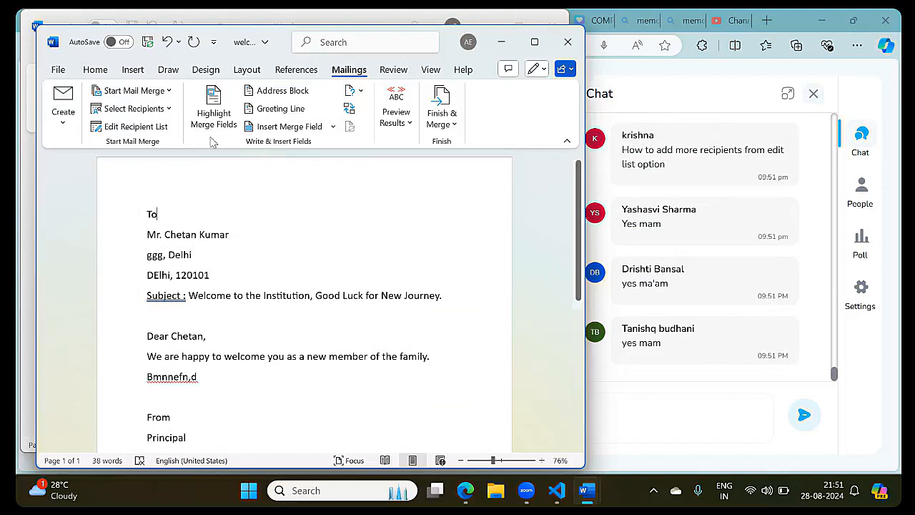
{"action": "left_click", "coordinate": [140, 130]}
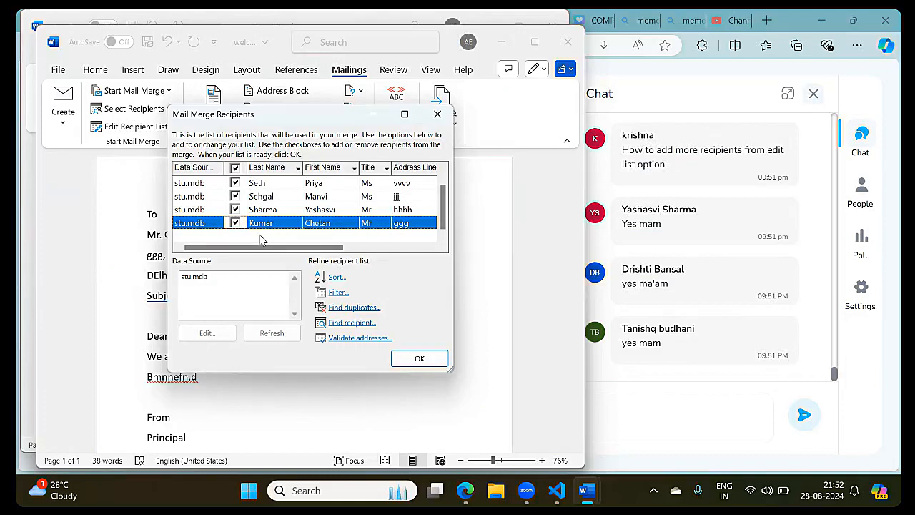
{"action": "left_click", "coordinate": [261, 240]}
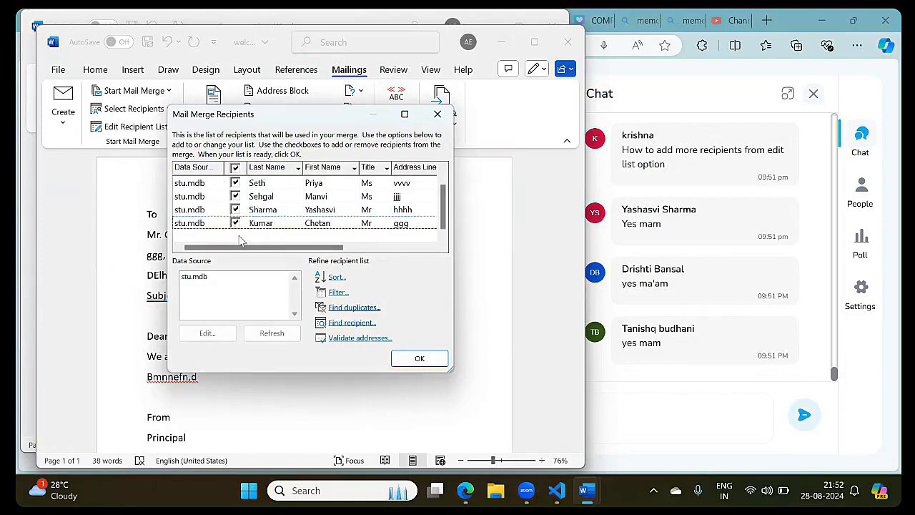
{"action": "left_click", "coordinate": [191, 284]}
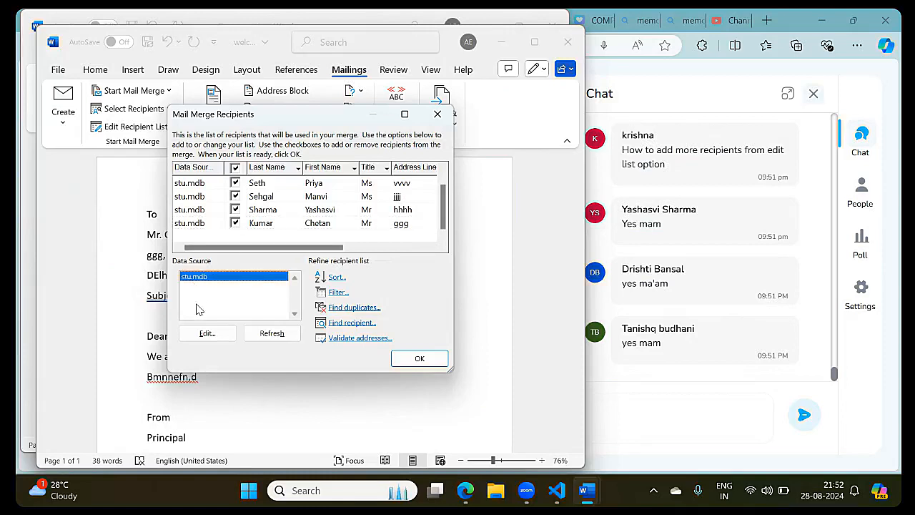
{"action": "left_click", "coordinate": [196, 333]}
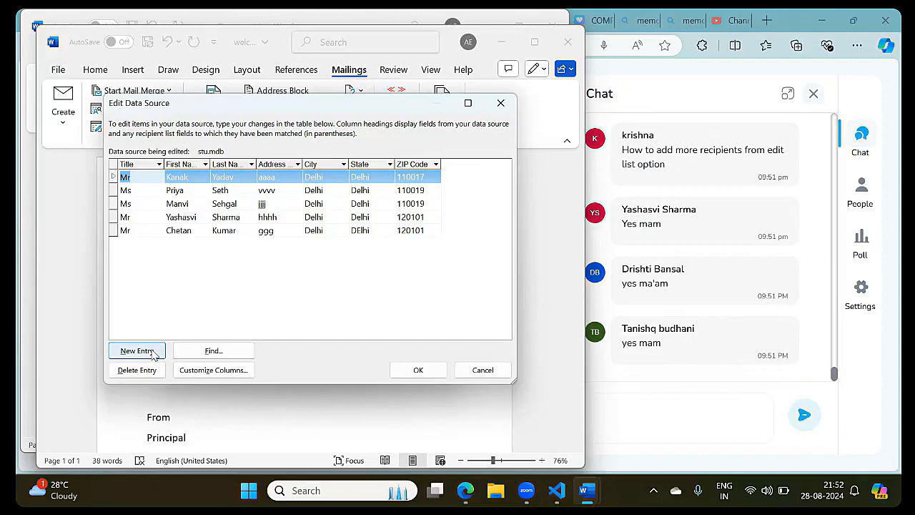
{"action": "left_click", "coordinate": [413, 371]}
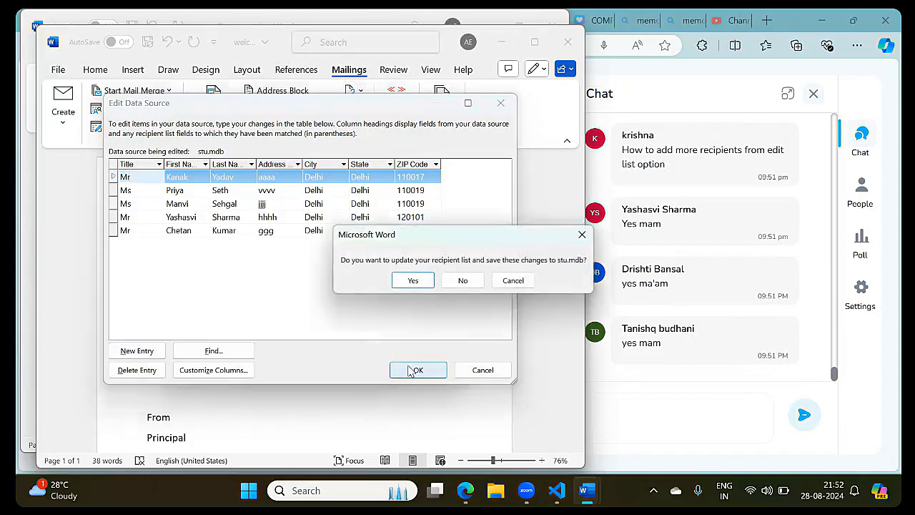
{"action": "left_click", "coordinate": [464, 282]}
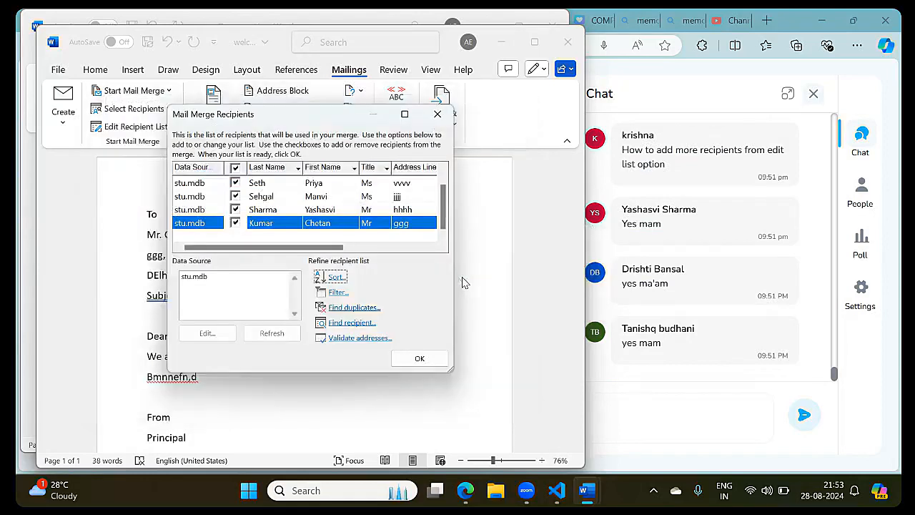
{"action": "left_click", "coordinate": [414, 358]}
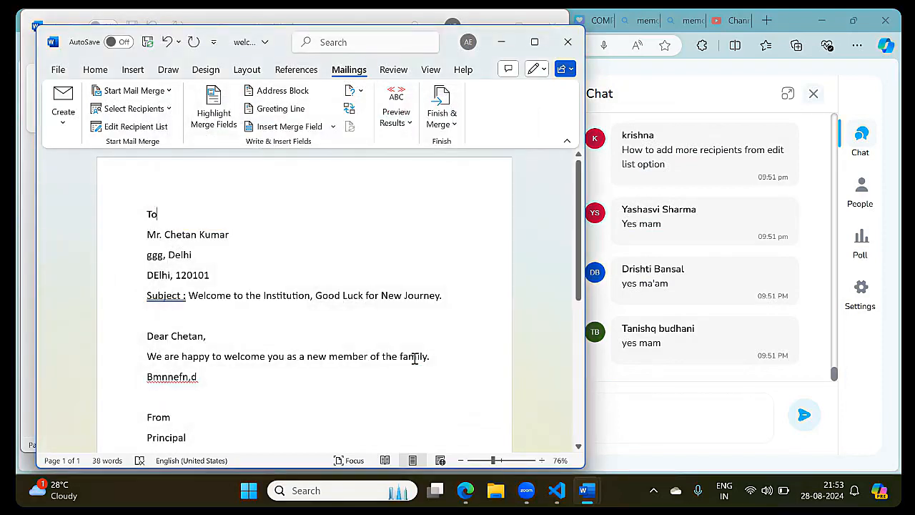